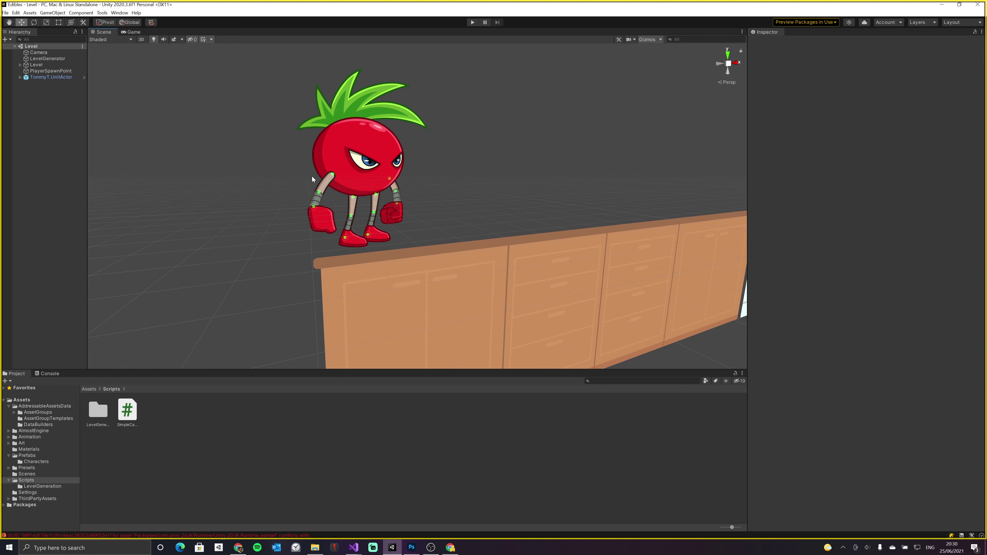
Select TommyT.UnitActor in the Hierarchy and enter Play mode to see it standing on the counter
left_click_drag(85, 98, 87, 97)
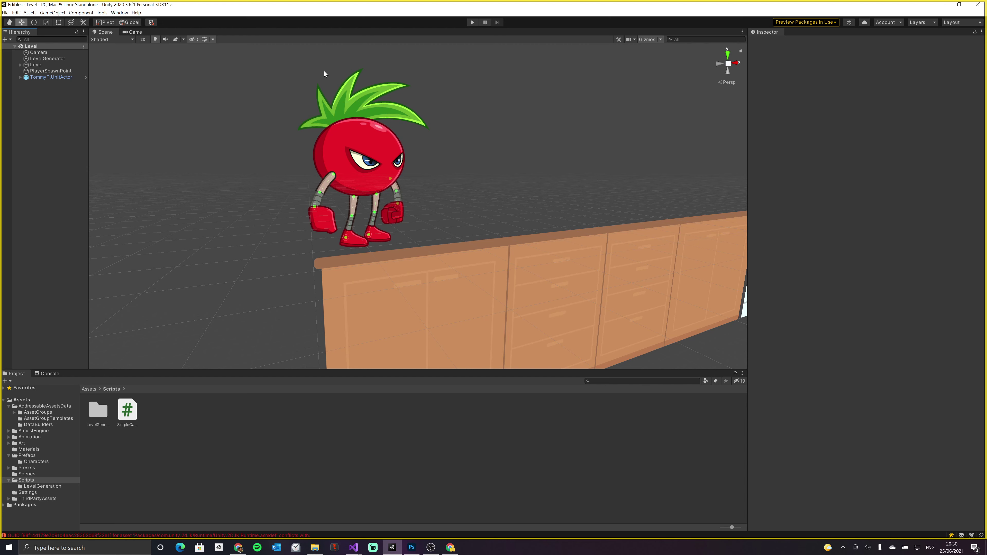
left_click(41, 78)
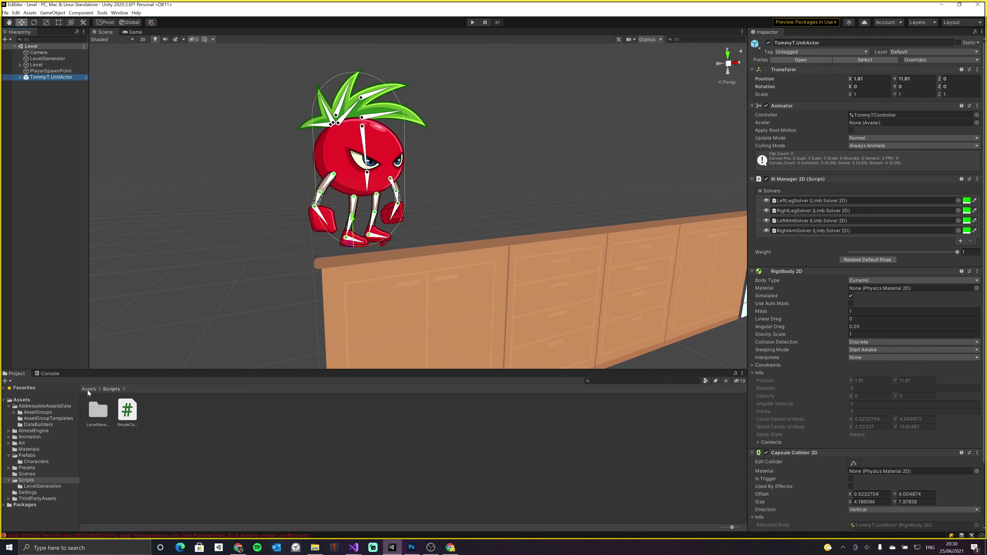
left_click(473, 23)
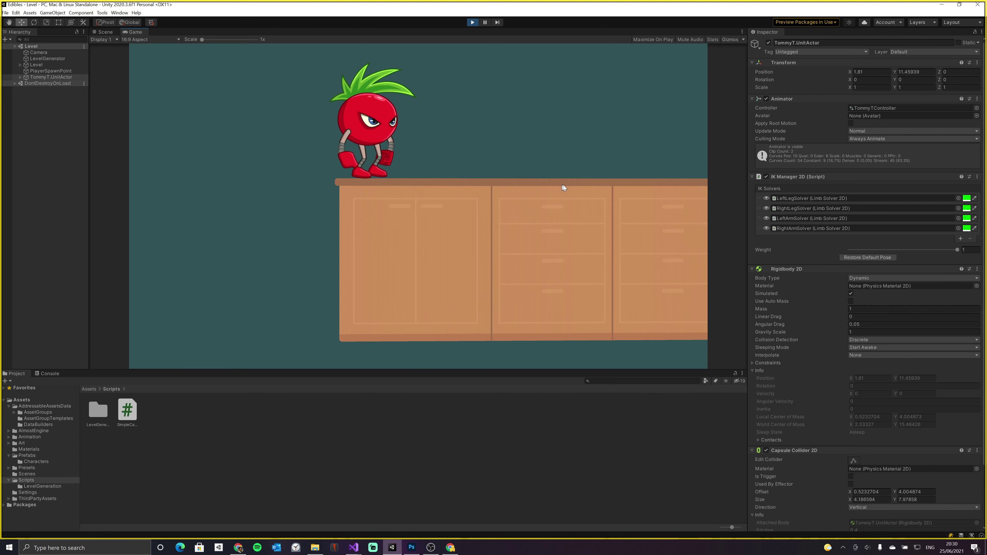
Exit Play mode and pan and zoom the Scene view toward the oven
key("ctrl+p")
mouse_move(398, 223)
middle_mouse_down()
mouse_move(404, 188)
mouse_move(385, 202)
middle_mouse_up()
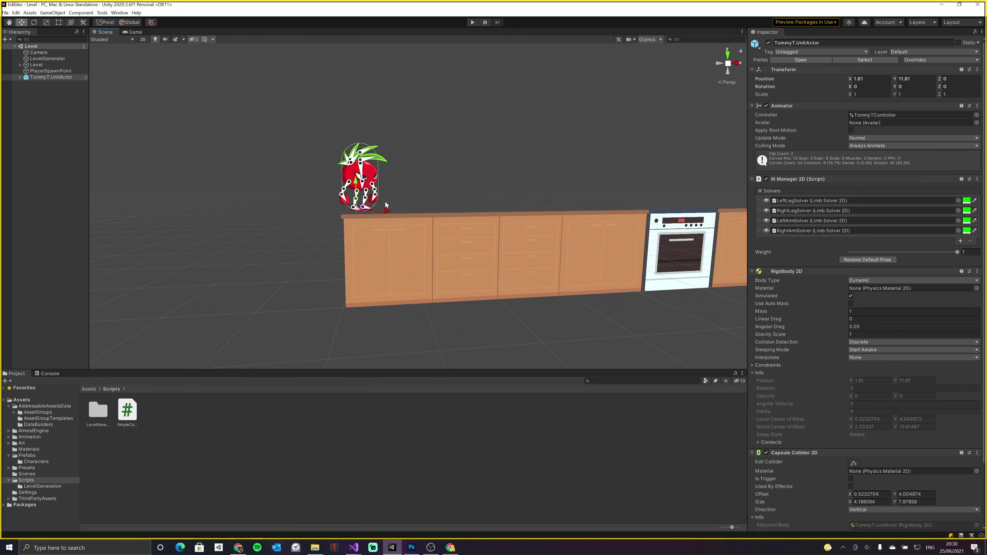
scroll(387, 224, "up", 5)
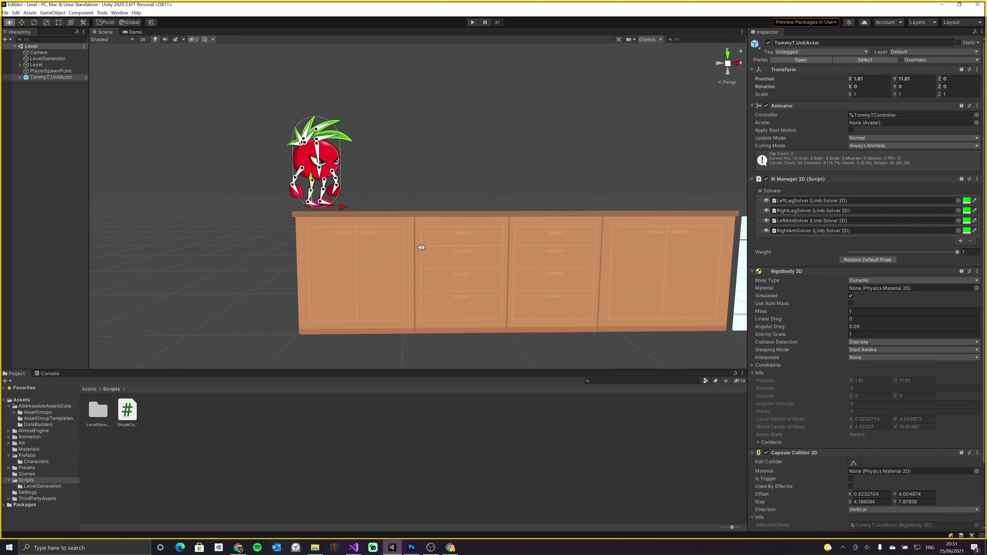
key("Up")
key("Right")
key("Right")
scroll(491, 246, "down", 1)
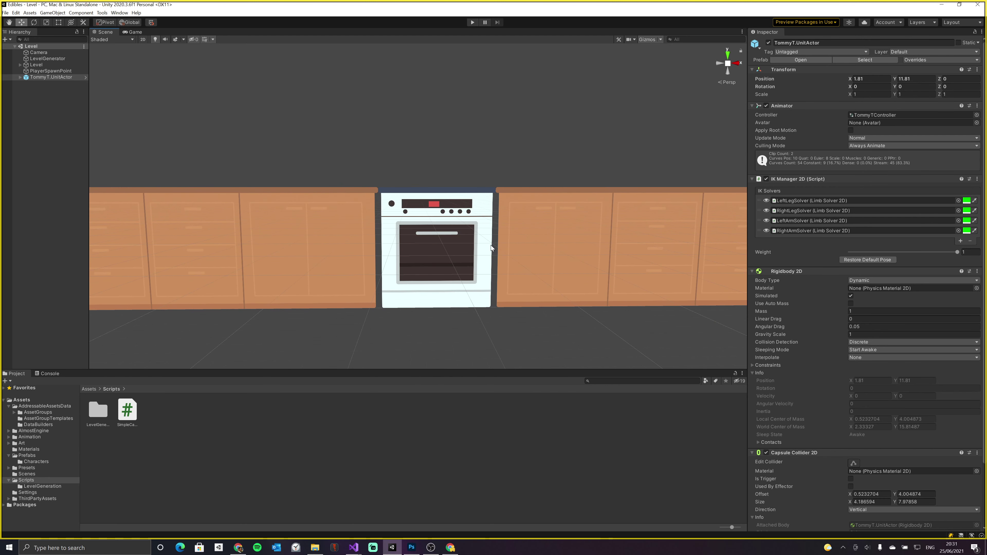
scroll(491, 246, "down", 3)
scroll(490, 244, "down", 3)
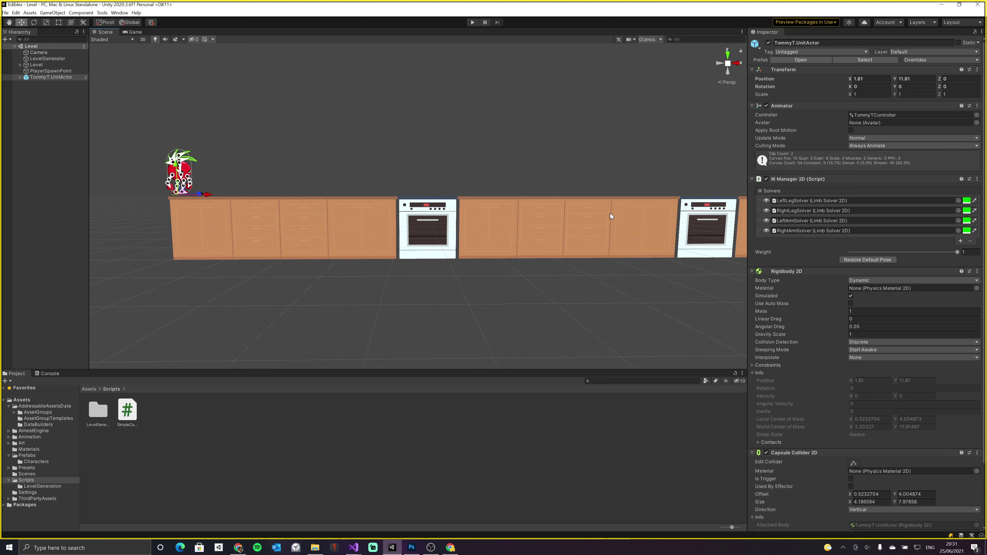
Fly along the counters back to the character, nudge its right-arm IK target, and reselect TommyT.UnitActor
key("Right")
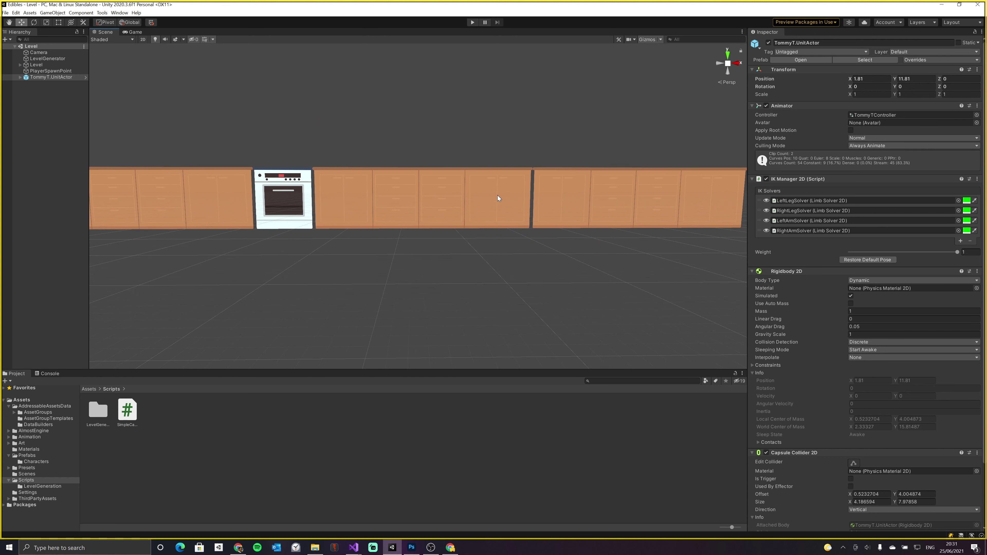
key("Left")
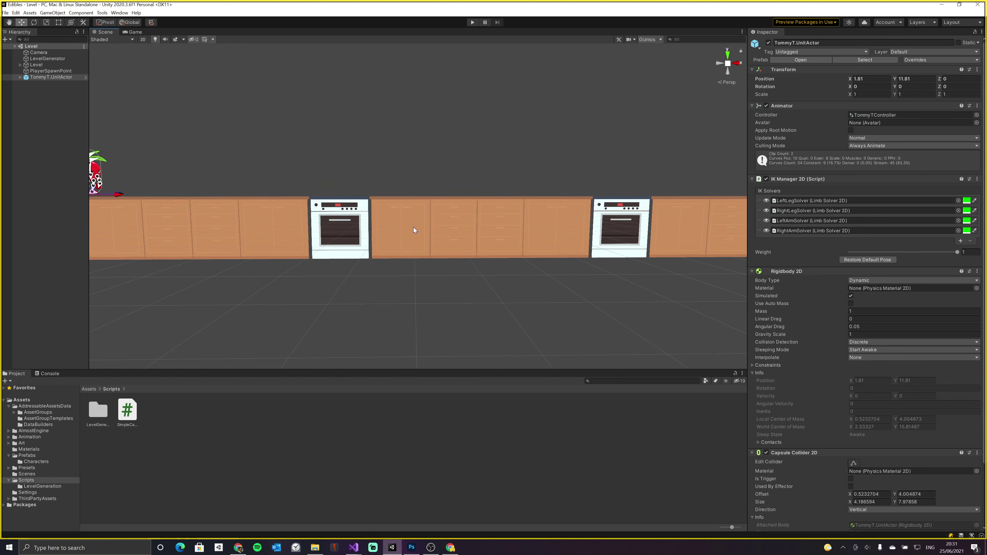
key("Left")
scroll(387, 208, "up", 5)
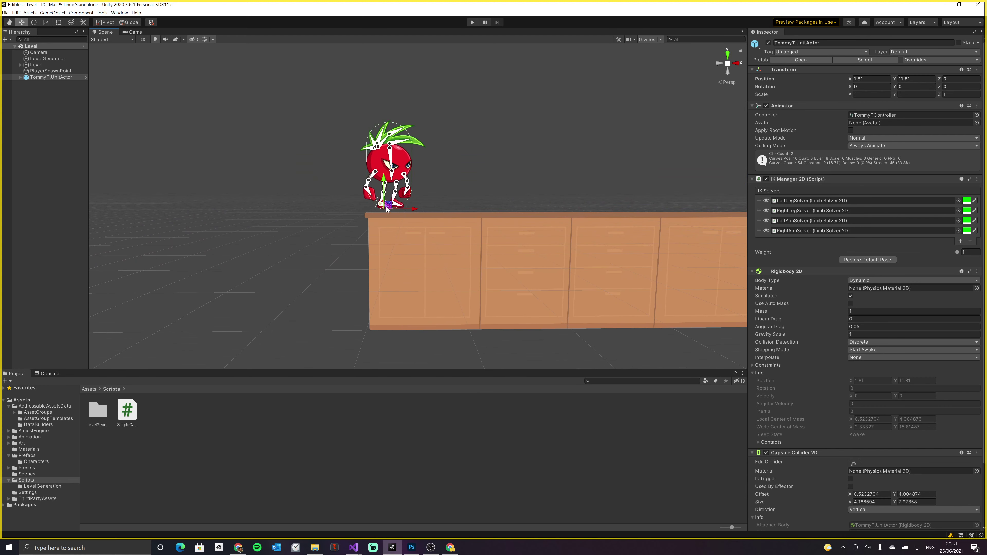
scroll(387, 209, "up", 2)
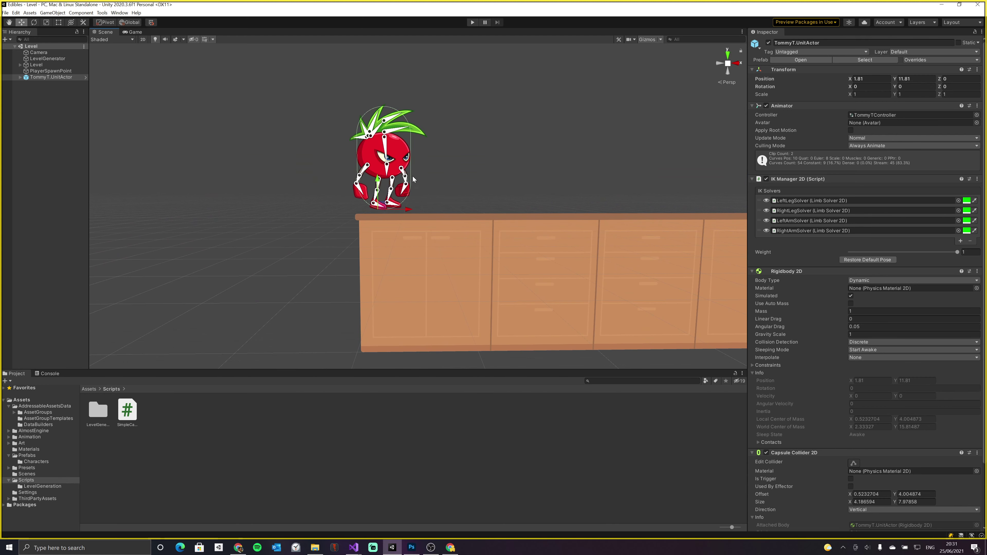
left_click_drag(402, 175, 406, 181)
left_click(37, 94)
left_click(49, 77)
Delete TommyT.UnitActor, save the scene, and create an empty GameObject named Game
key("Delete")
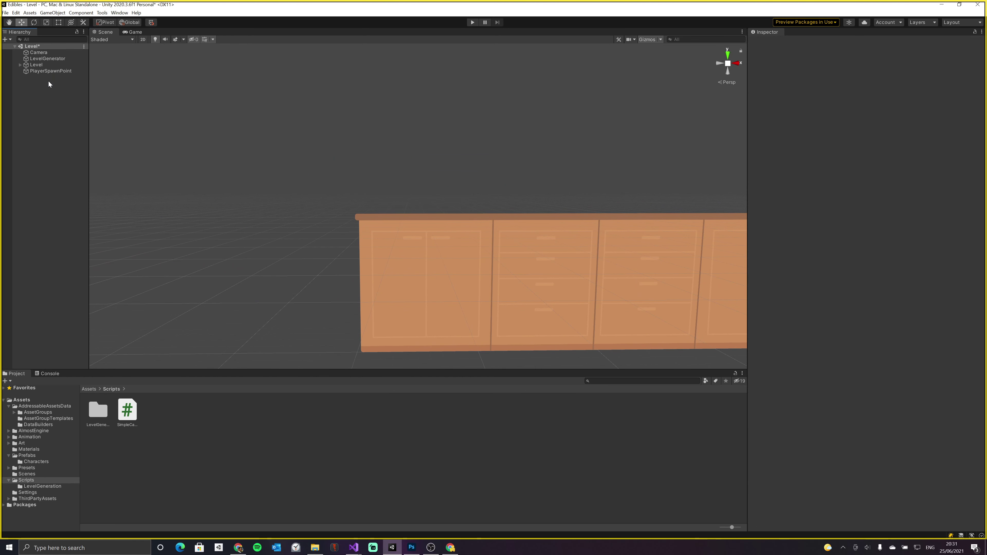
key("ctrl+s")
right_click(50, 89)
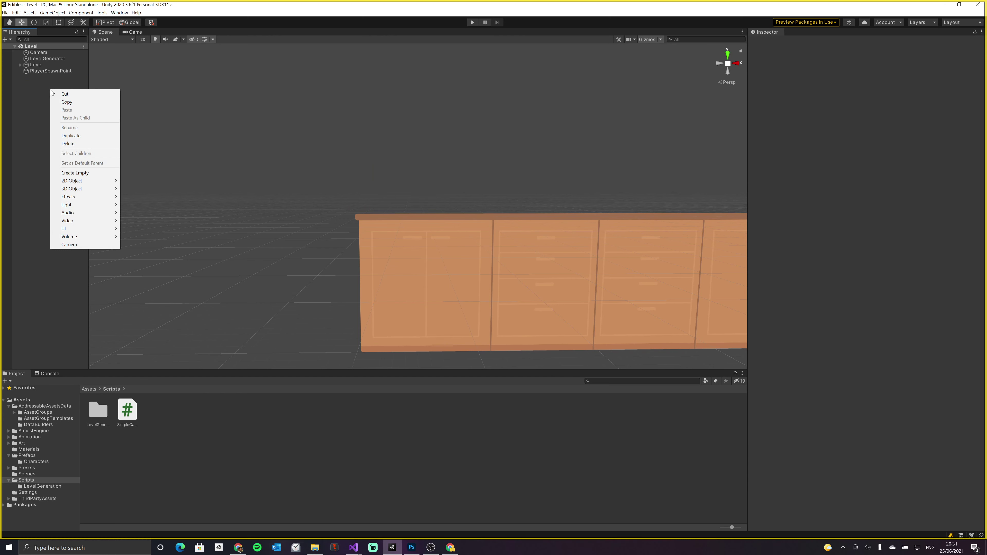
left_click(31, 81)
right_click(44, 113)
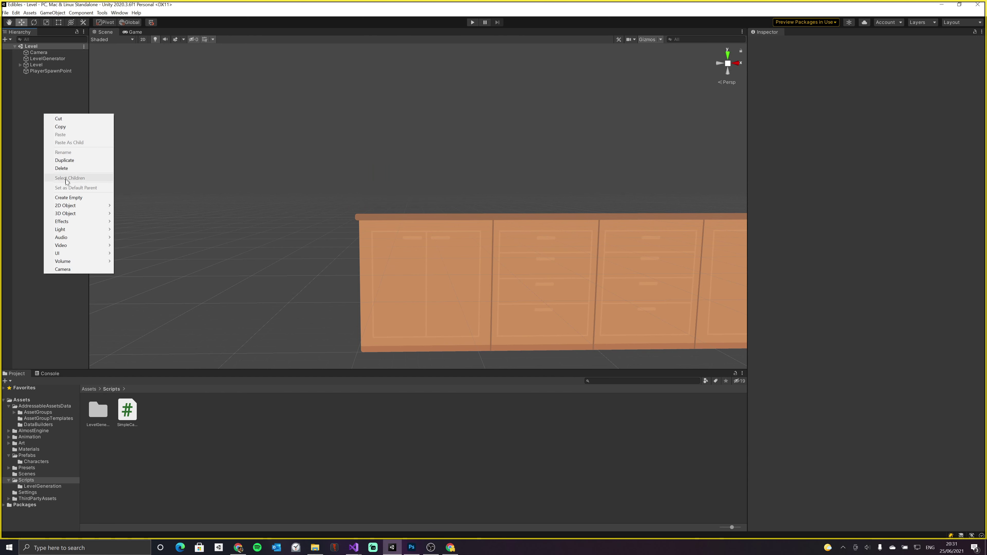
mouse_move(72, 208)
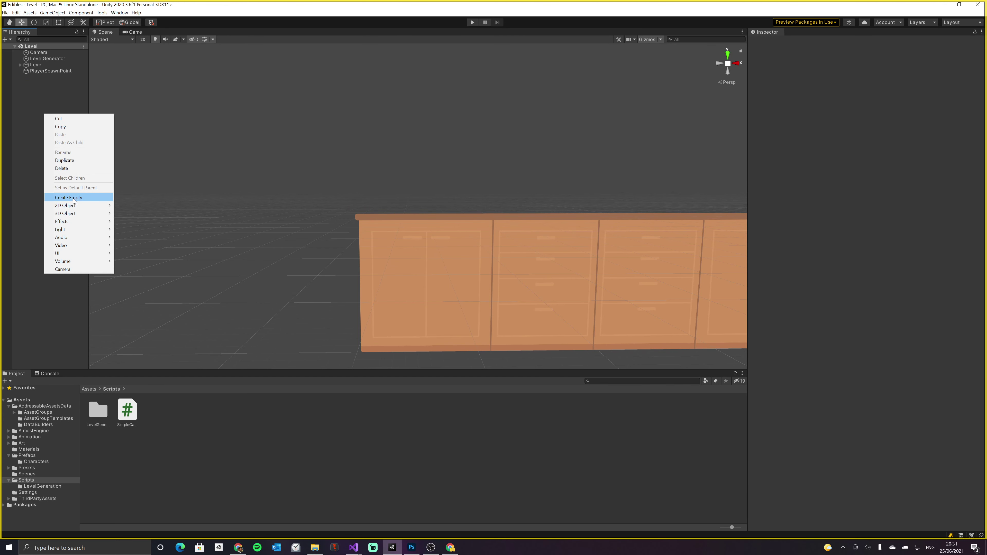
left_click(72, 199)
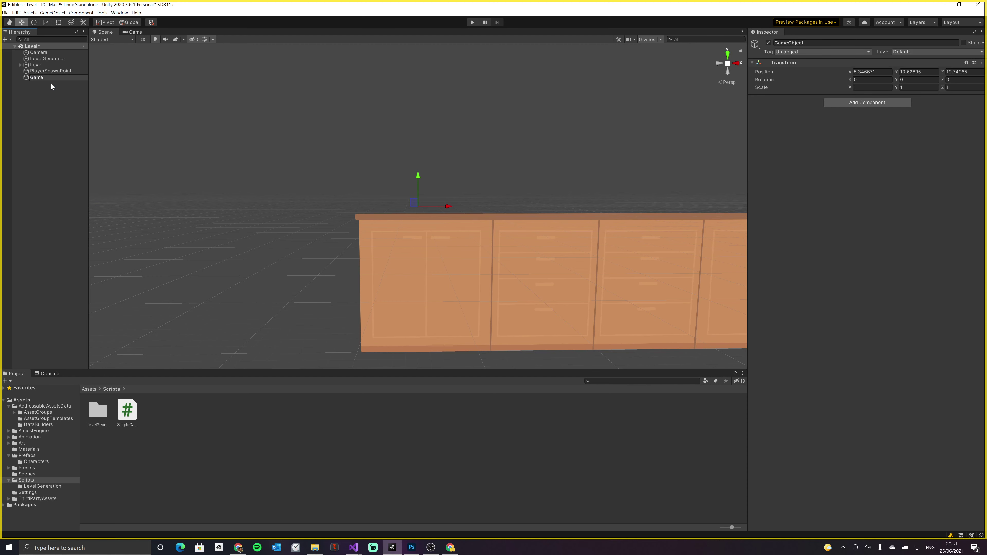
type("Game")
key("Return")
Add a new script component named Game to the Game object
left_click(872, 102)
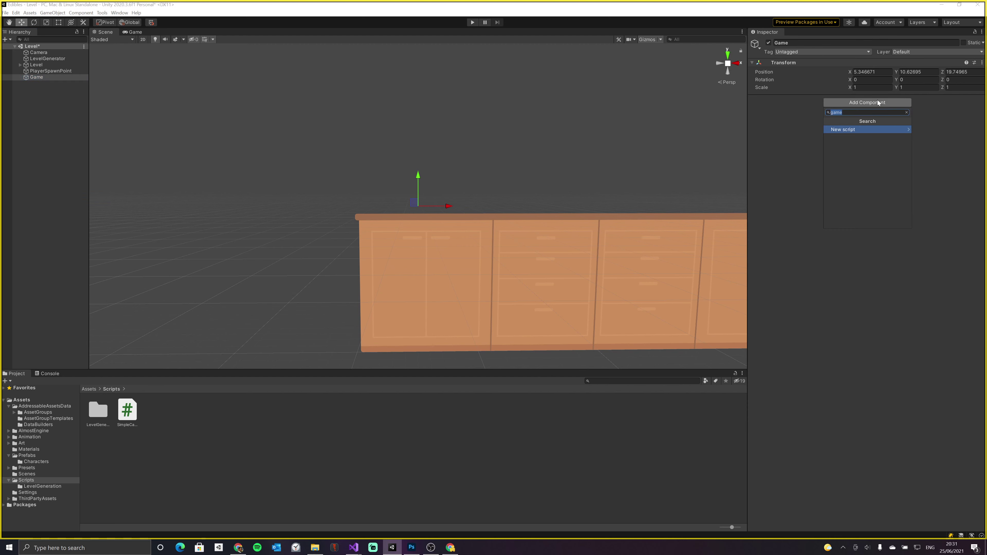
type("Game")
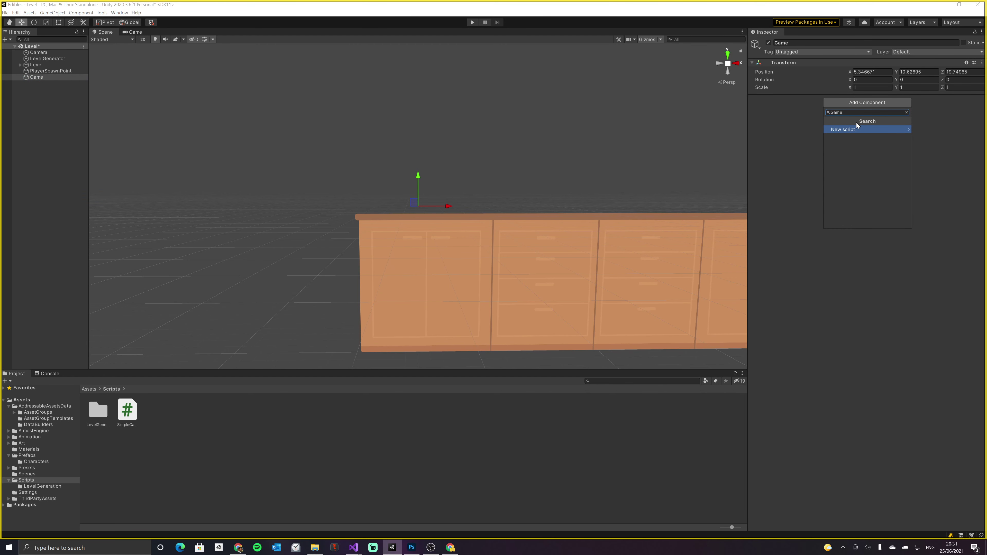
key("Return")
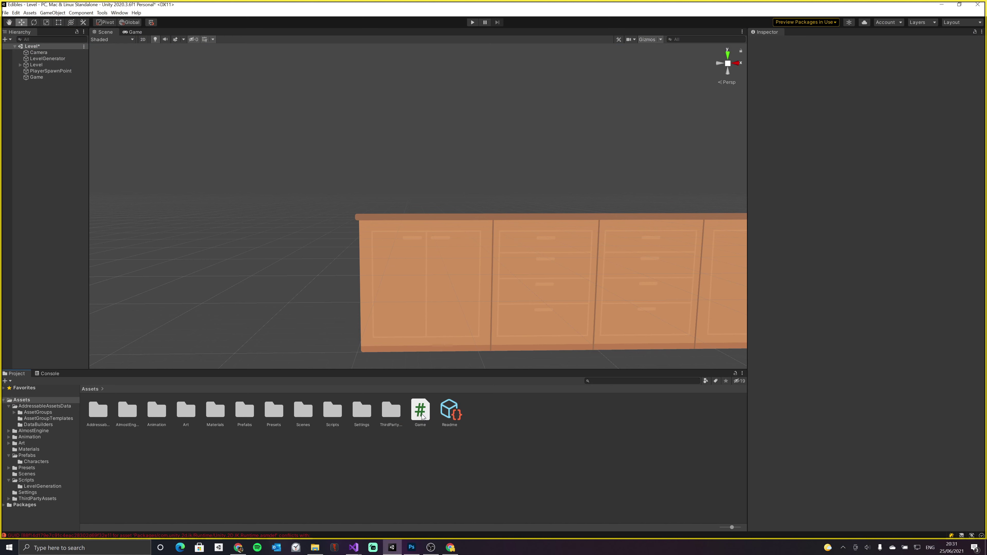
Move Game.cs into the Scripts folder and open it in Visual Studio inside Start()
left_click_drag(423, 416, 336, 415)
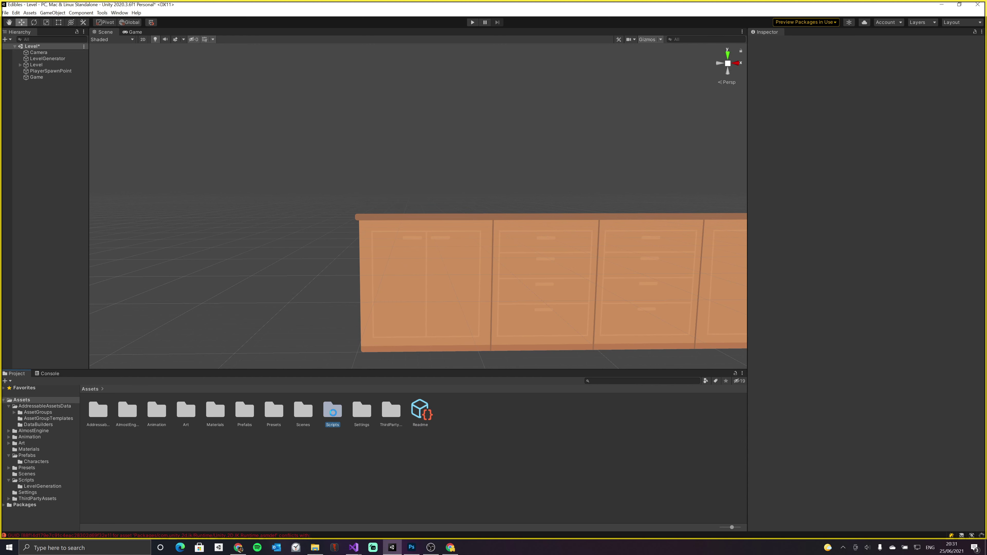
double_click(333, 413)
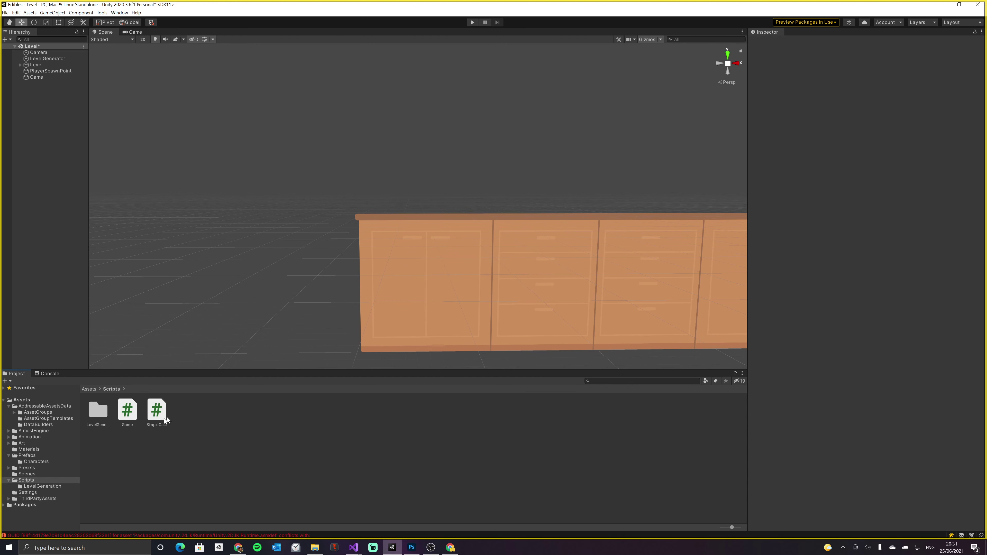
left_click(131, 419)
left_click(131, 456)
left_click(35, 79)
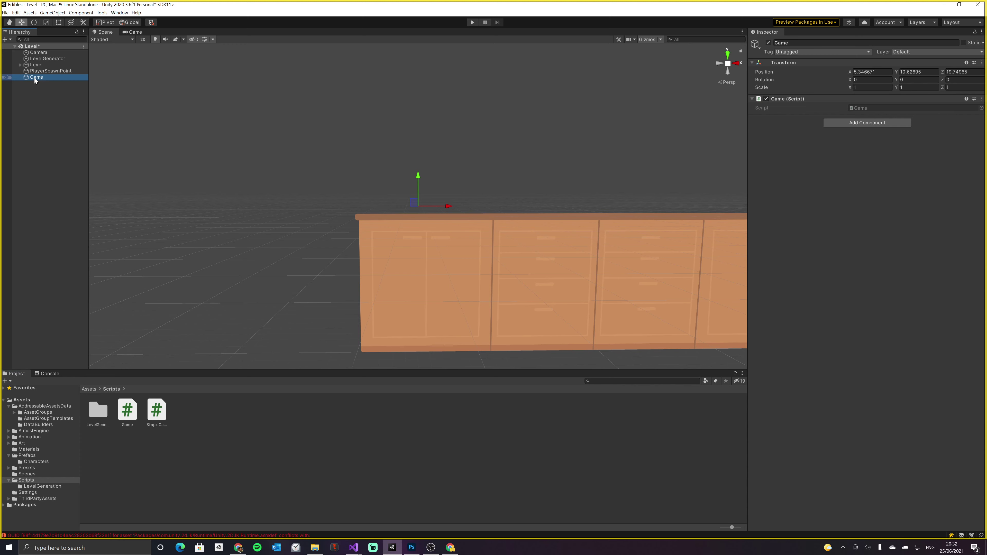
double_click(127, 410)
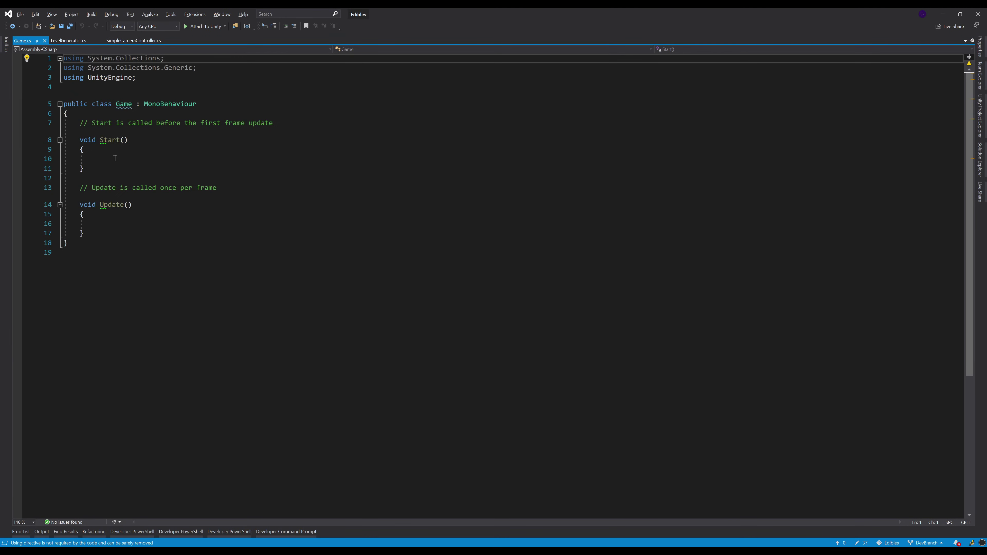
left_click(165, 160)
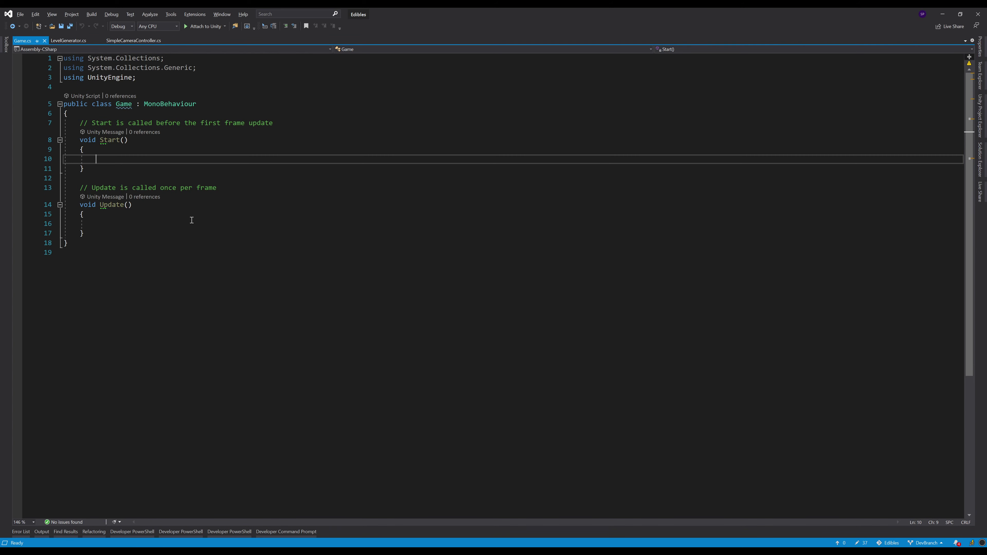
Add LoadEnvironment(); and LoadPlayer(); calls to Start, fixing the LoadEnvironment misspelling
type("Lo")
type("adEnvi")
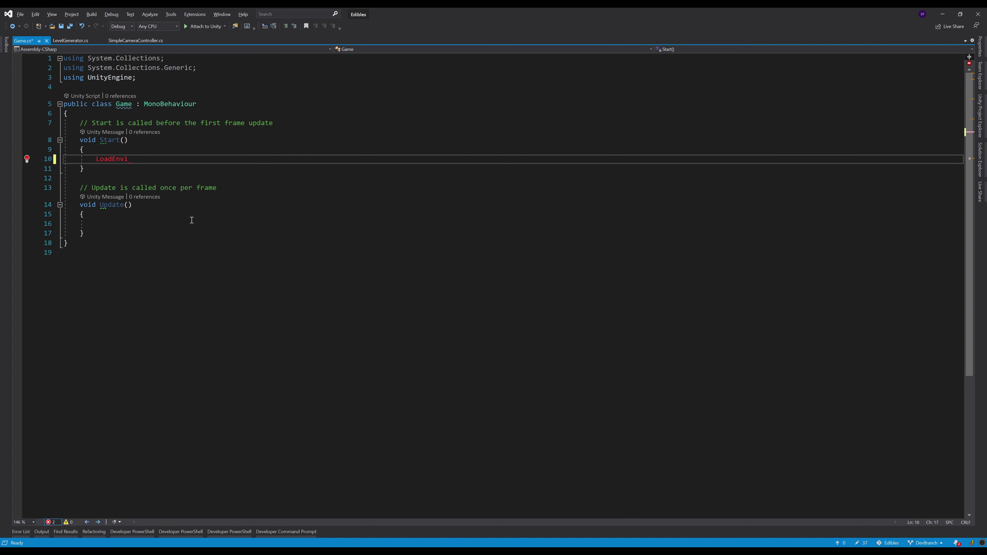
type("onrment()")
type(";")
key("Left")
key("Left")
key("Left")
key("Left")
key("Left")
key("Left")
key("Delete")
key("Delete")
key("Delete")
type("ron")
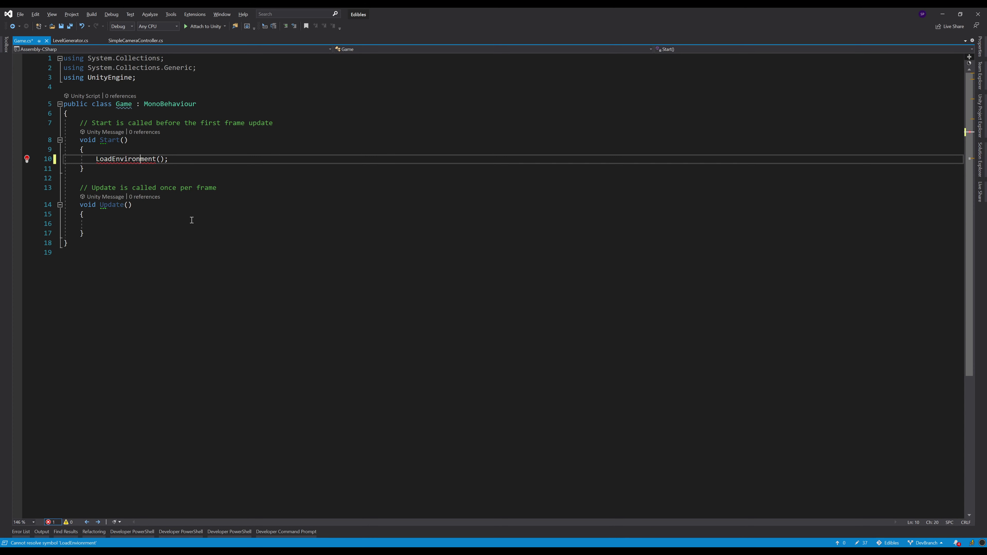
key("End")
key("Return")
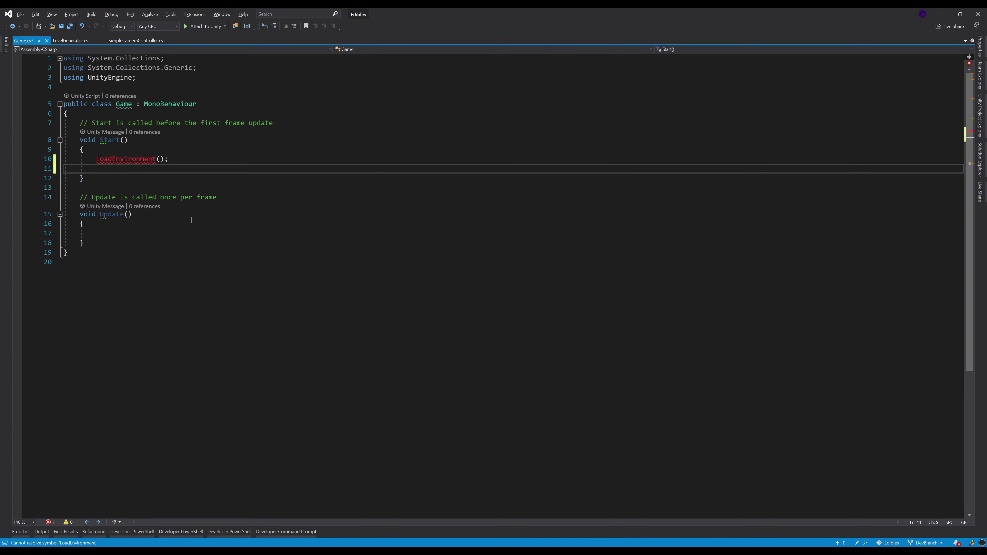
type("LoadPlayer(")
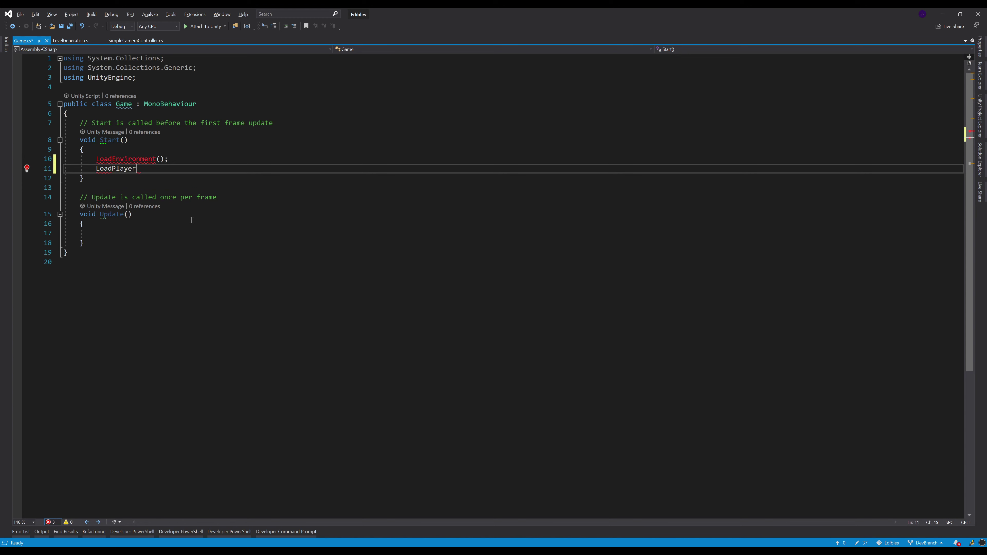
type(");")
Generate empty LoadEnvironment and LoadPlayer methods, removing their placeholder throw statements
key("Up")
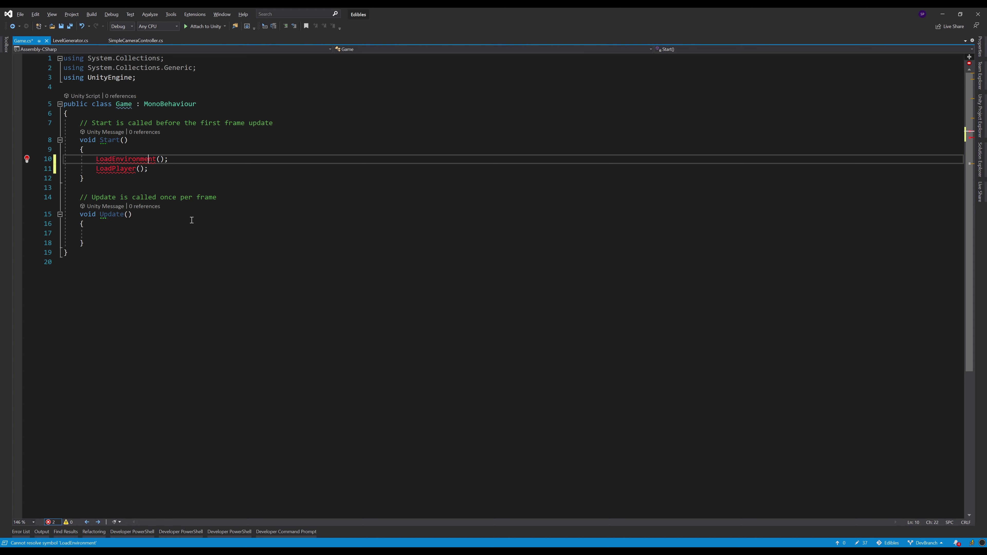
key("Home")
key("Return")
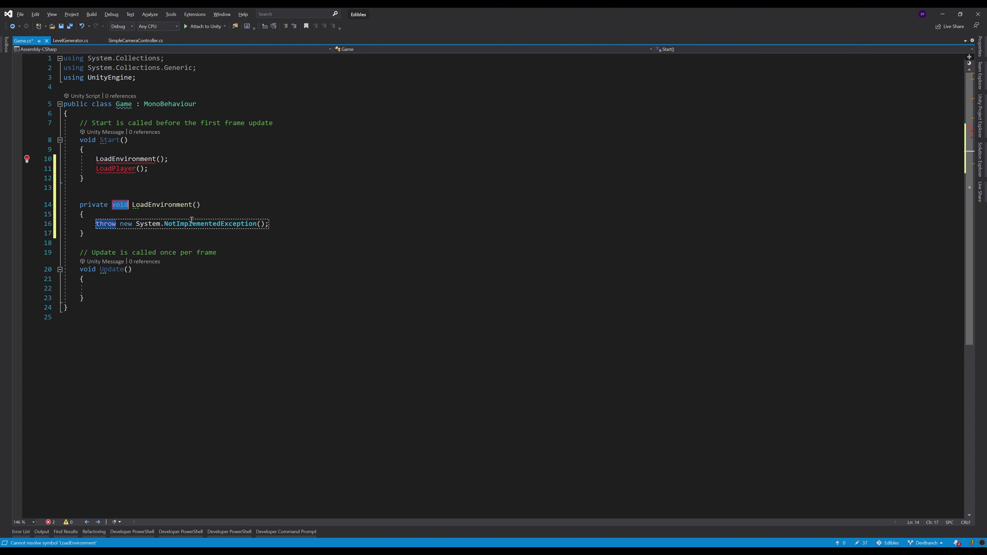
key("Delete")
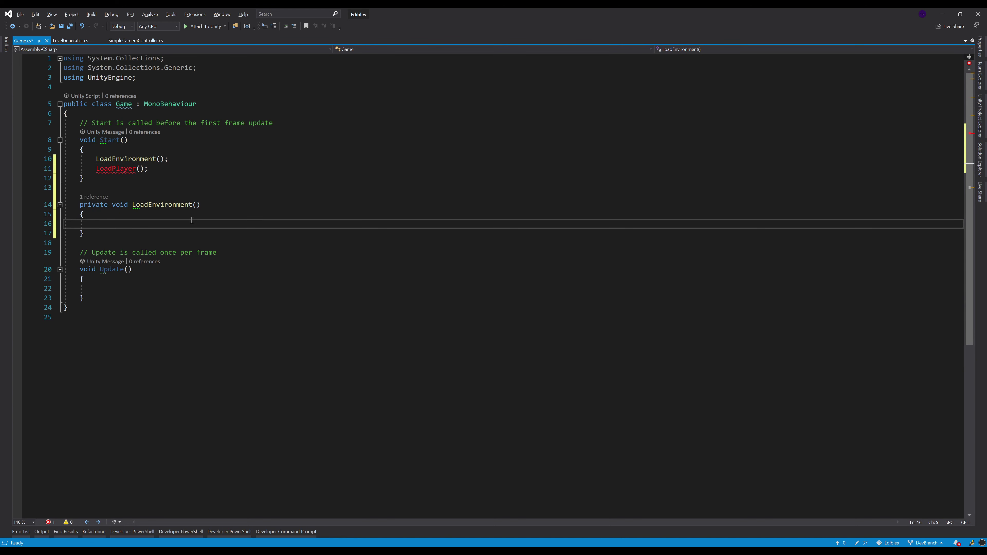
key("Up")
key("Up")
key("Up")
key("Up")
key("Up")
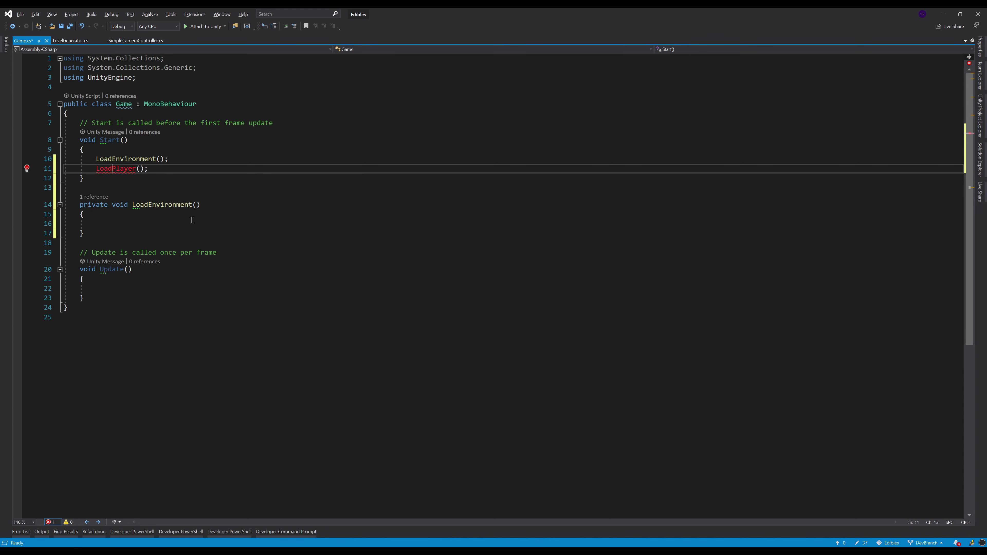
key("Return")
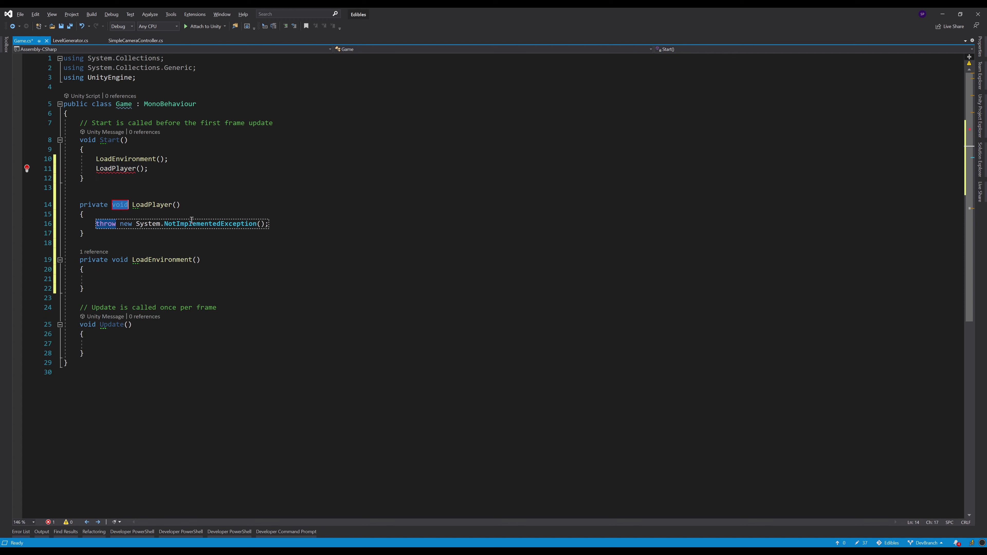
key("Delete")
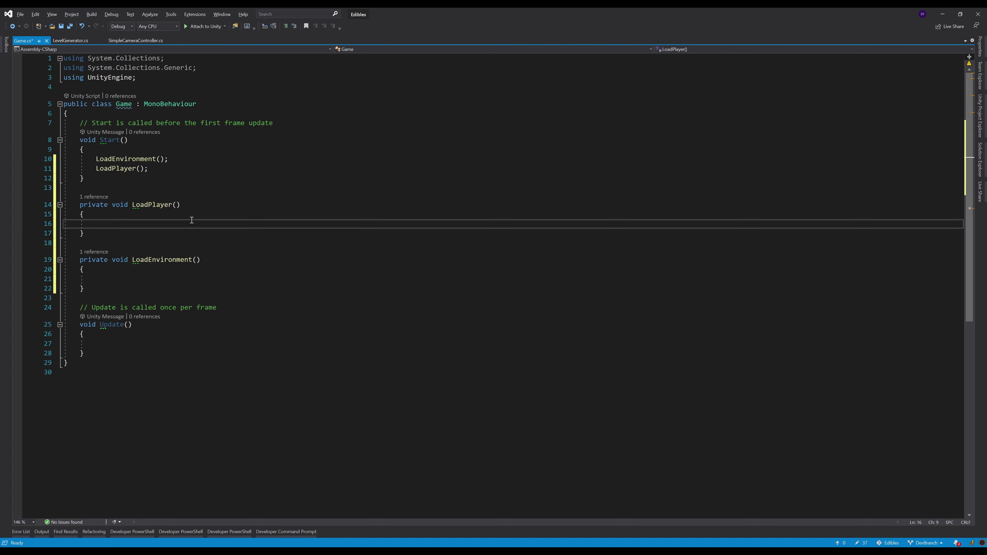
Delete the unused Update method and its comment, then save Game.cs
key("Down")
key("Down")
key("Down")
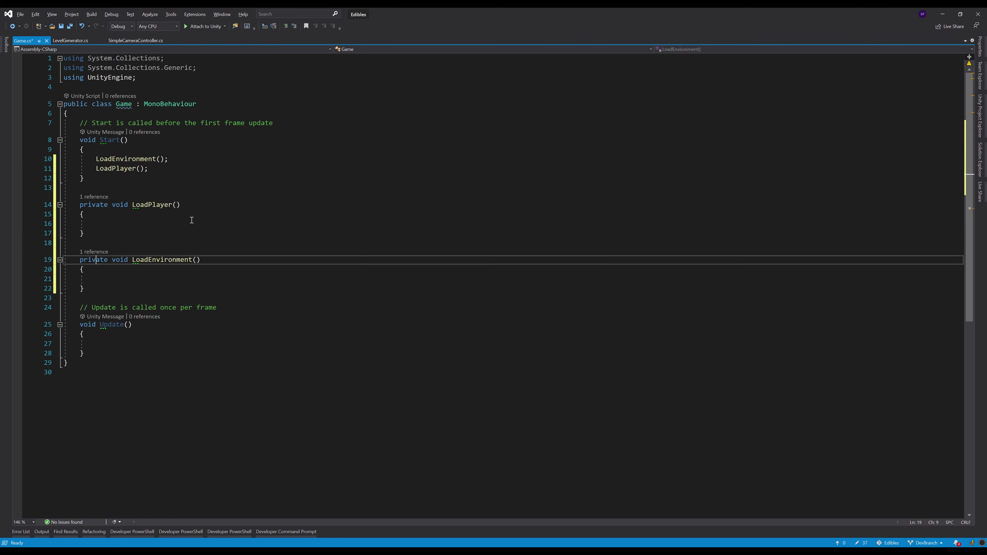
key("Down")
key("Down")
key("Down")
key("Down")
key("shift+Down")
key("shift+Down")
key("shift+Down")
key("shift+Down")
key("shift+Down")
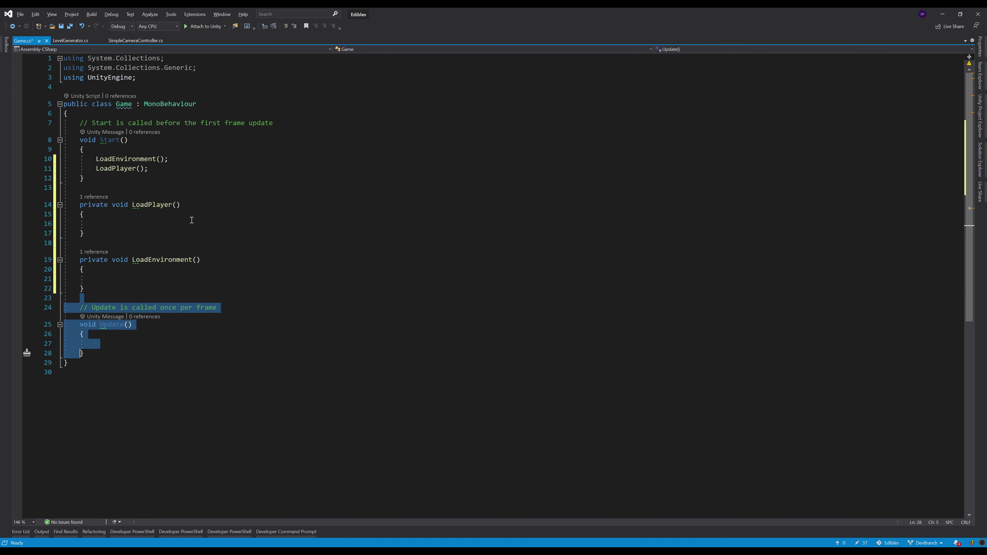
key("shift+End")
key("Delete")
key("BackSpace")
key("Up")
key("Up")
key("Up")
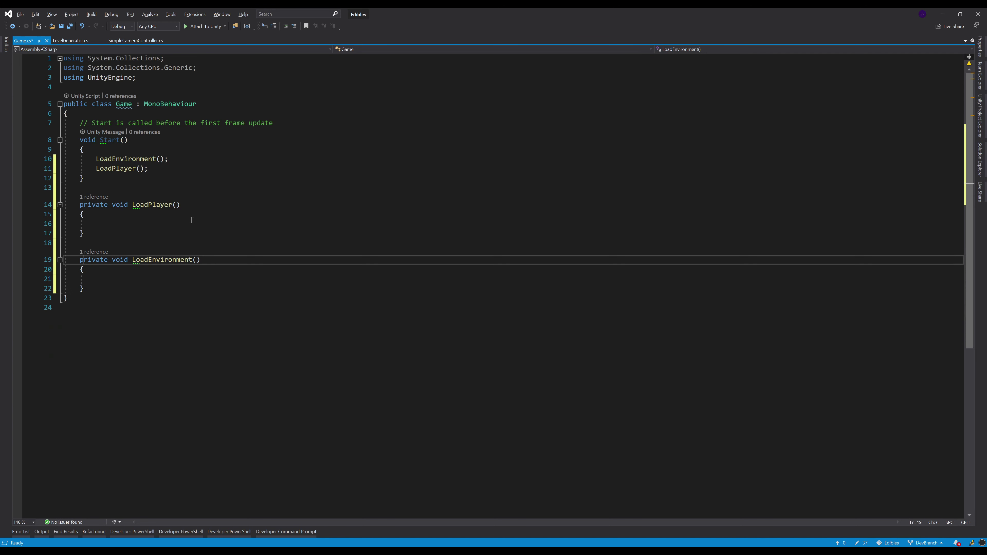
key("Up")
key("Up")
key("Up")
key("ctrl+s")
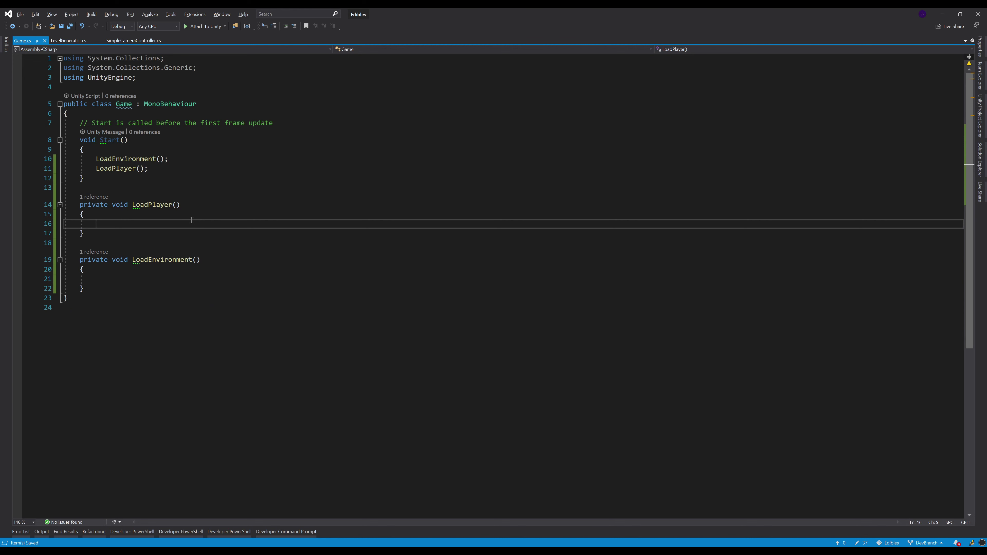
In LoadPlayer, write _gamePrefabRepository.Create("") with the caret inside the quotes
type("_")
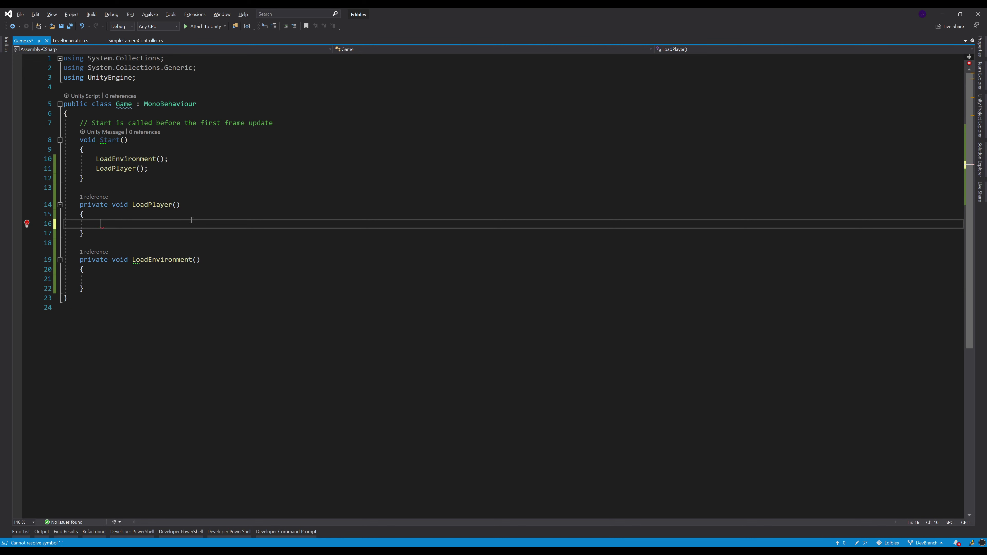
type("gamePrefab")
type("Repo")
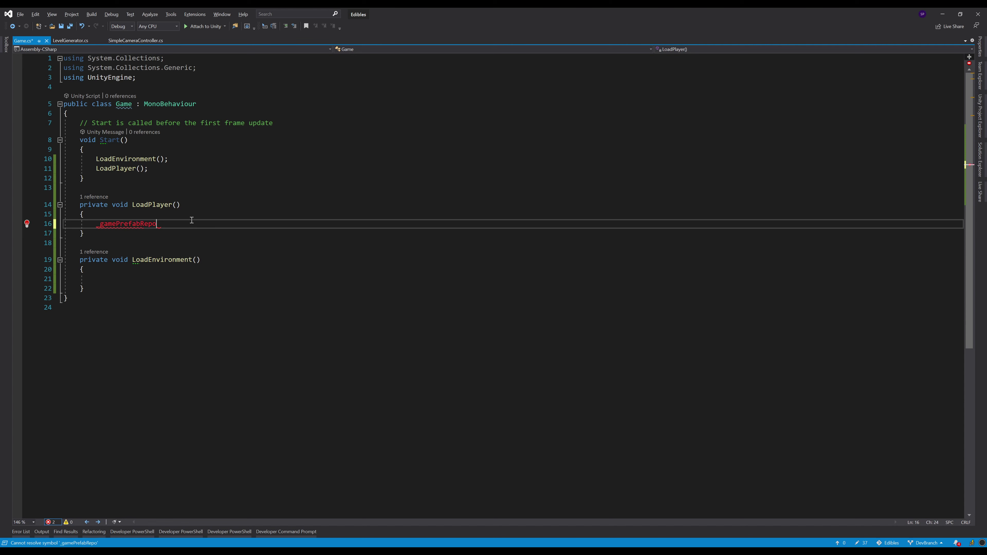
type("sitory")
type(".")
type("Create")
type("GameObje")
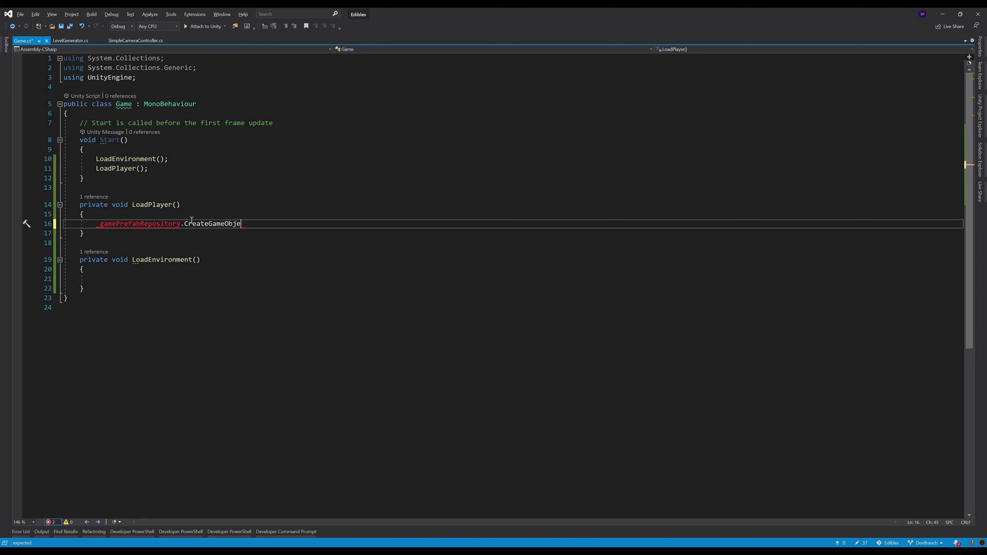
type("ct")
double_click(192, 220)
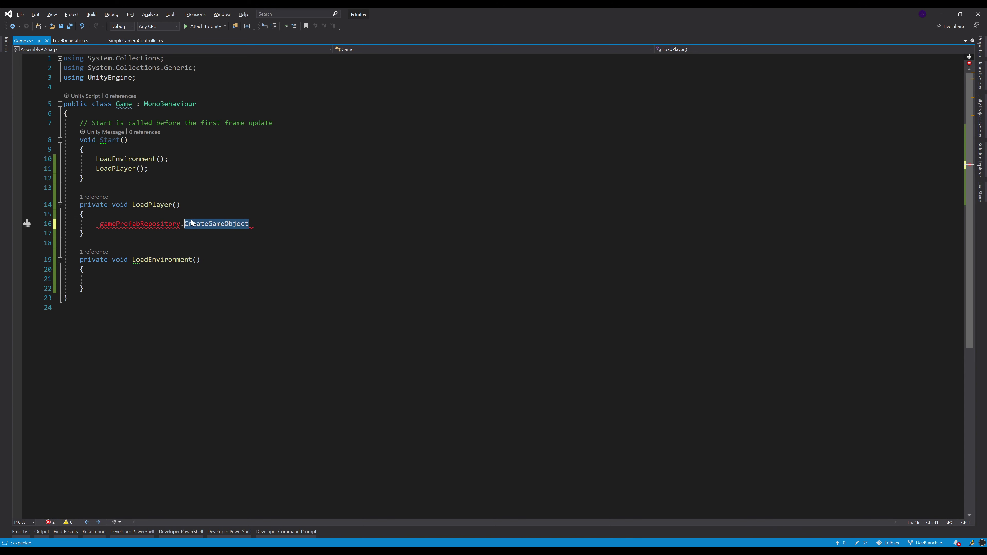
key("BackSpace")
type("SpawnGame")
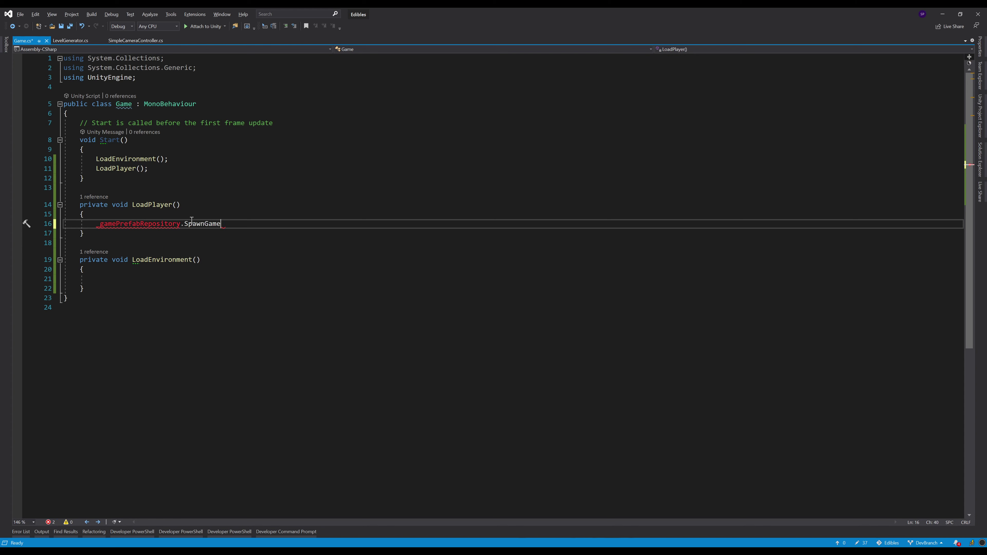
type("Object")
double_click(191, 220)
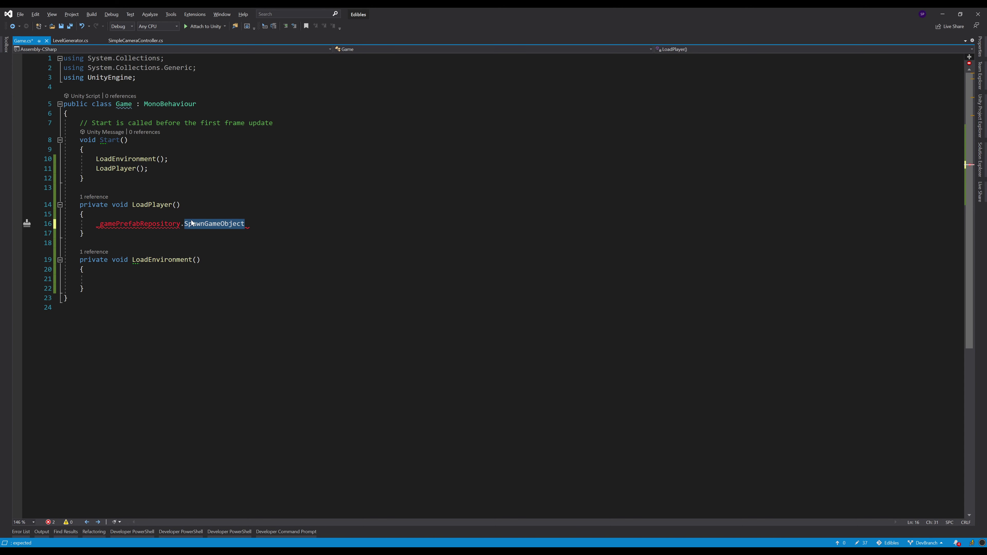
key("BackSpace")
type("Creat")
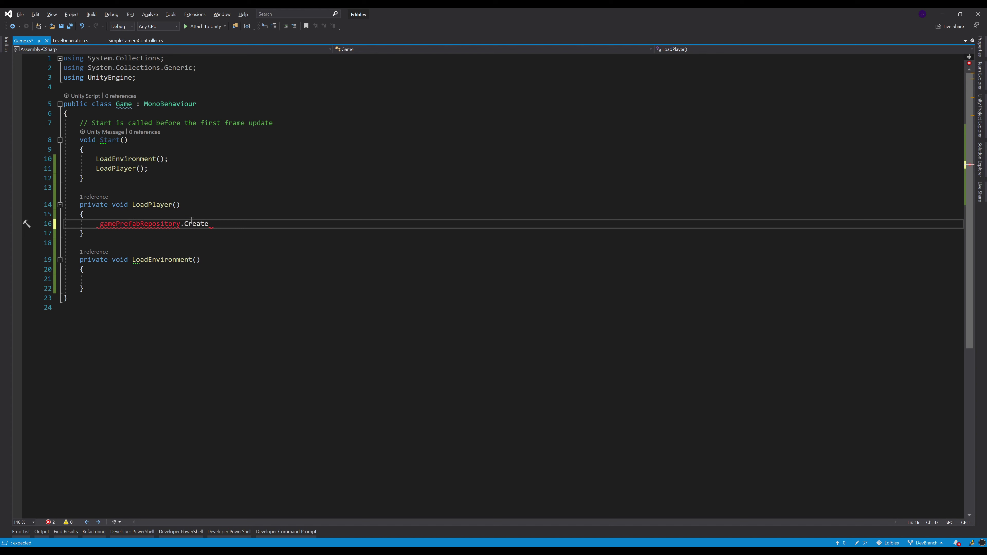
type("()")
type(";")
type("\"\"")
key("Left")
Back in Unity, open Assets/Prefabs/Characters and select the TommyT.UnitActor prefab
key("alt+Tab")
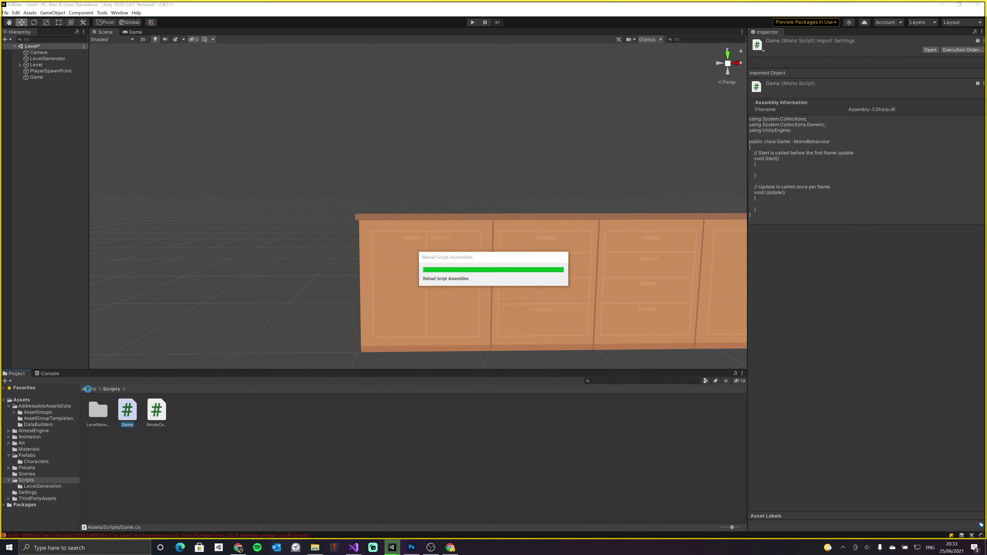
left_click(89, 389)
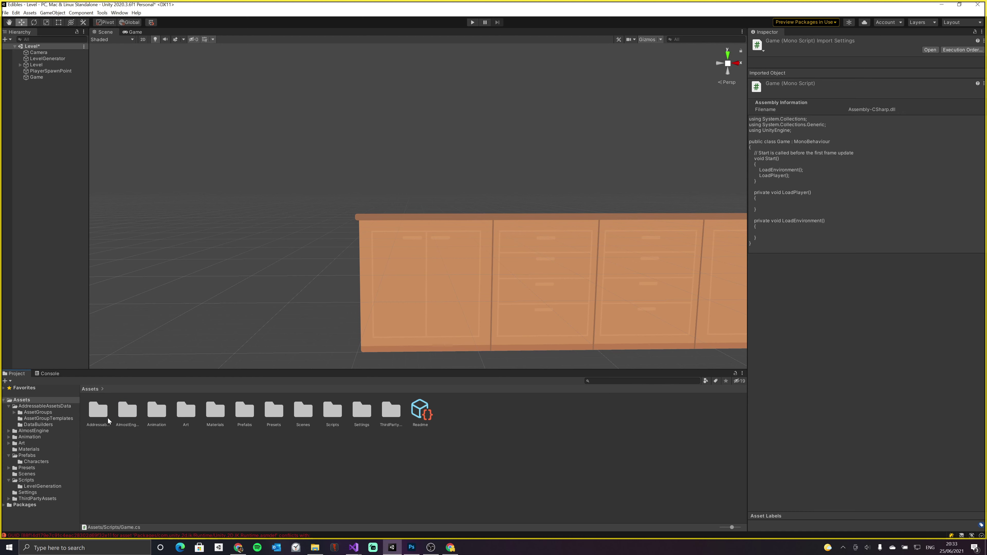
double_click(241, 413)
double_click(98, 411)
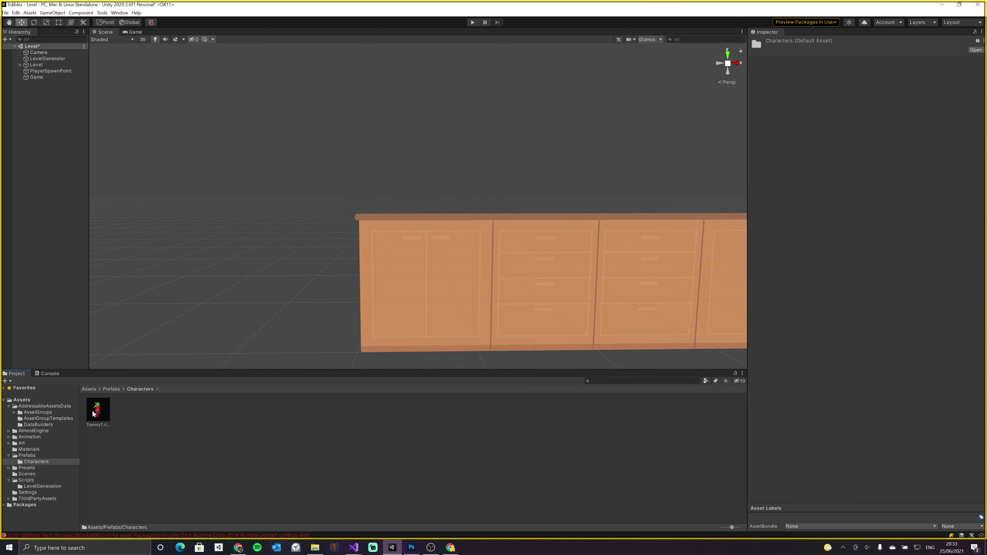
left_click(98, 413)
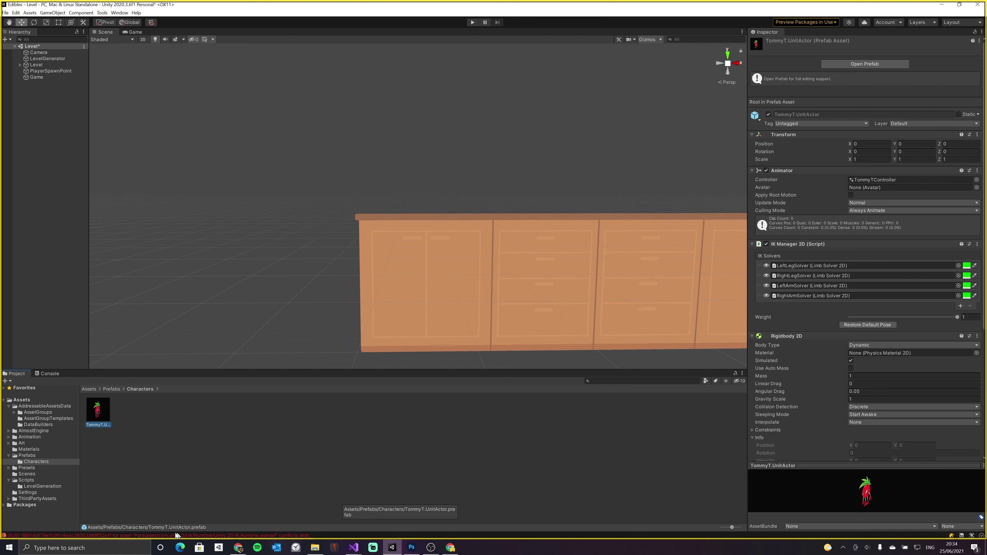
Pass "TommyT.UnitActor" to Create and generate a _gamePrefabRepository field with a new IGamePrefabRepository interface
key("alt+Tab")
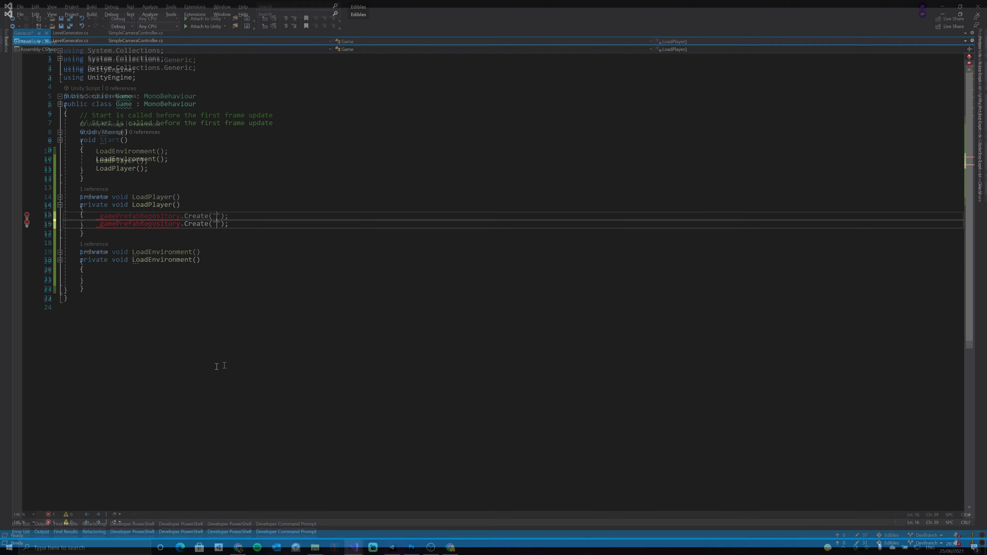
type("TommyT")
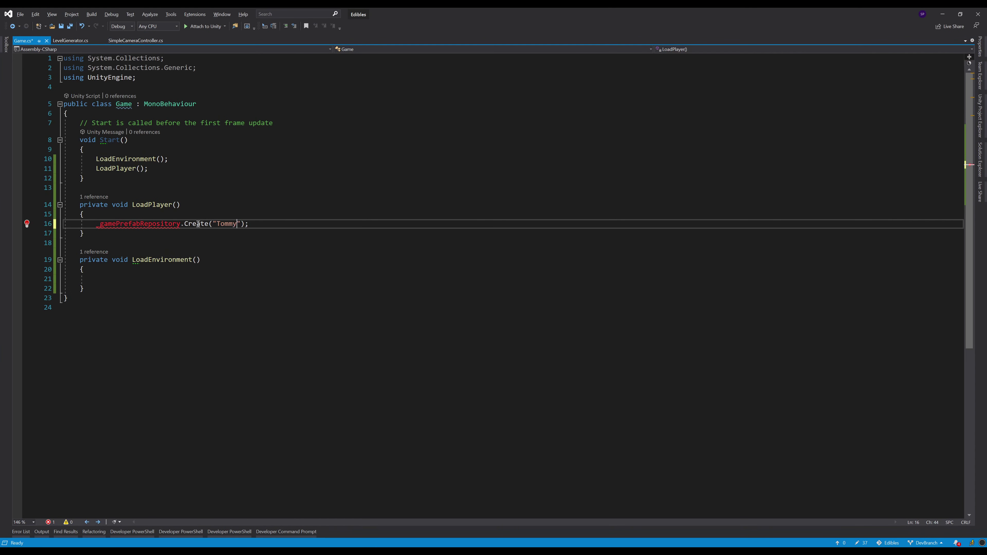
type(".UnitA")
type("ctor")
key("alt+Page_Down")
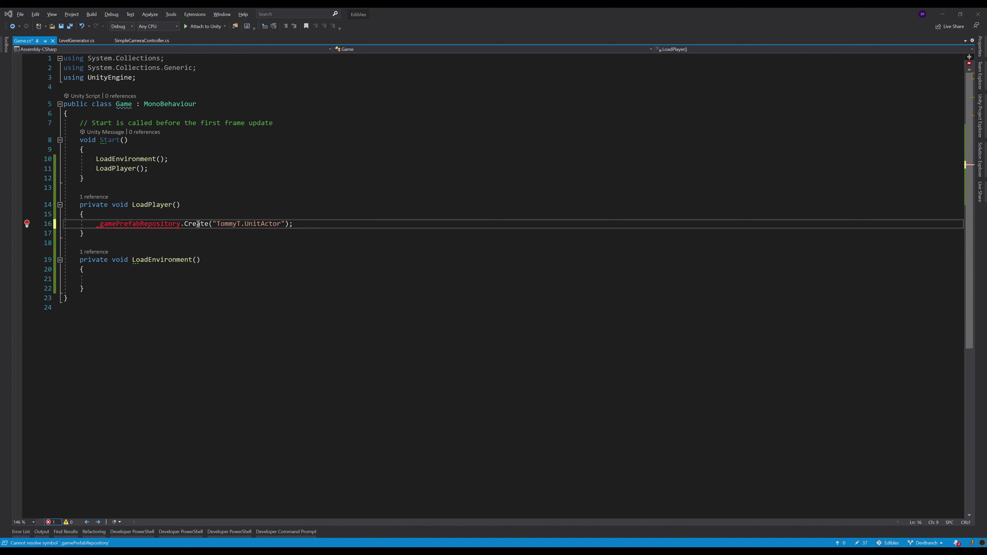
key("Return")
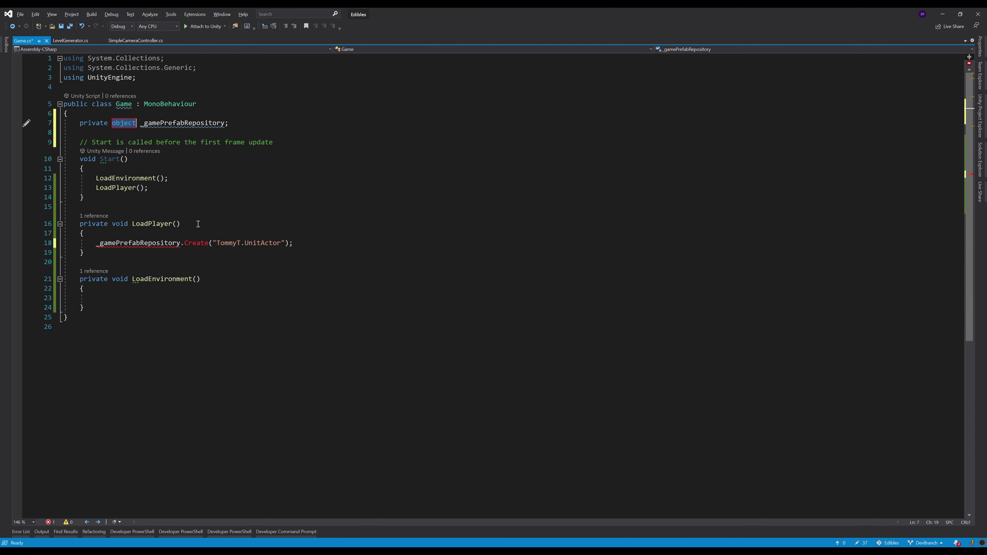
type("G")
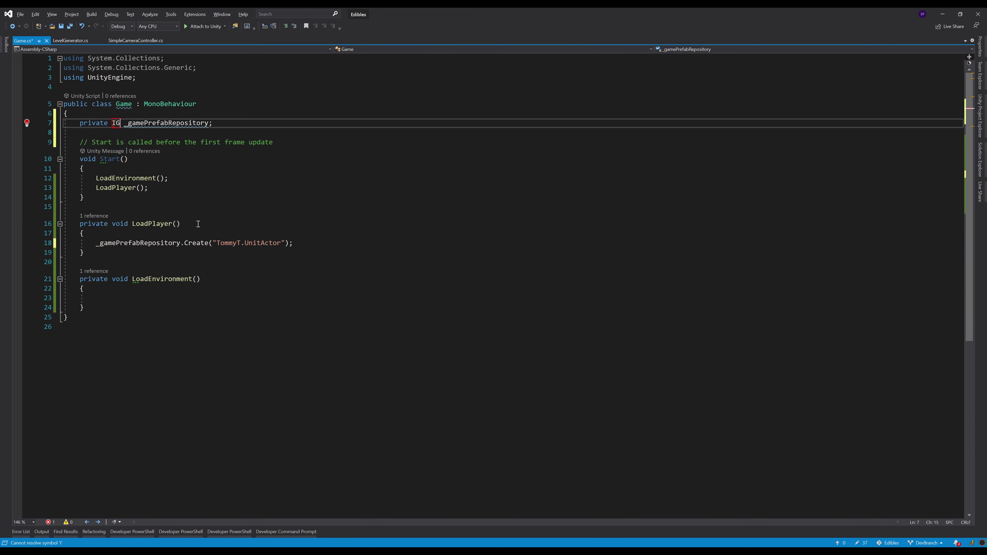
type("amePrefabRe")
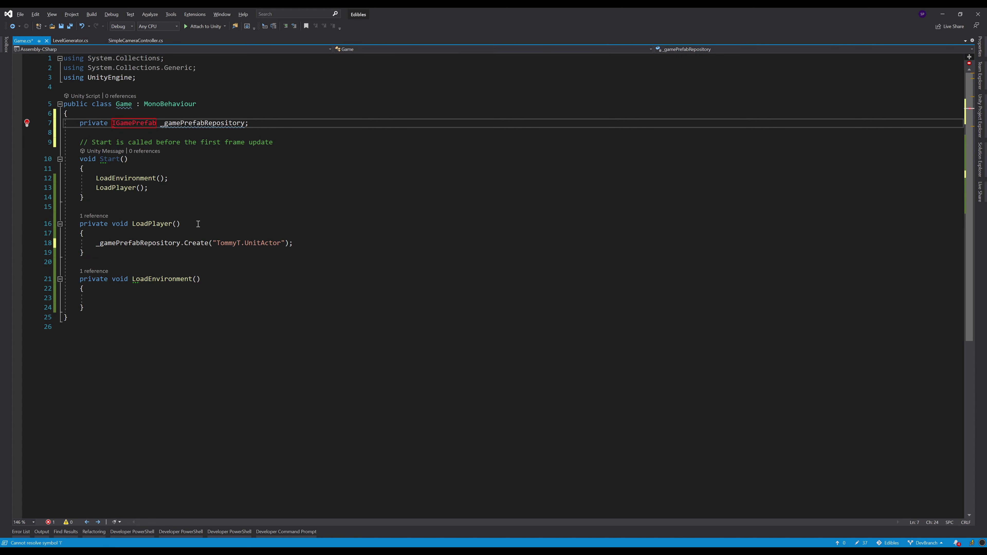
type("pository")
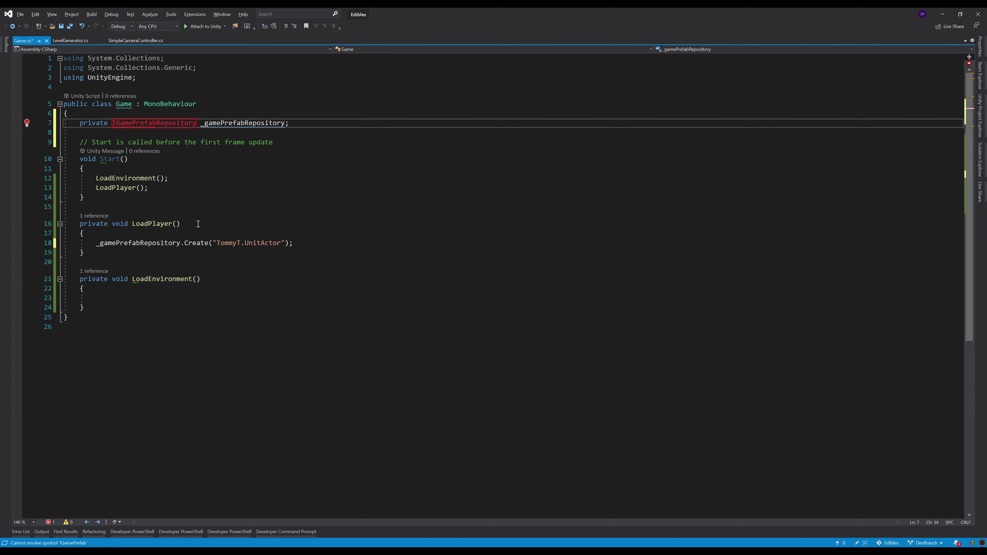
key("Return")
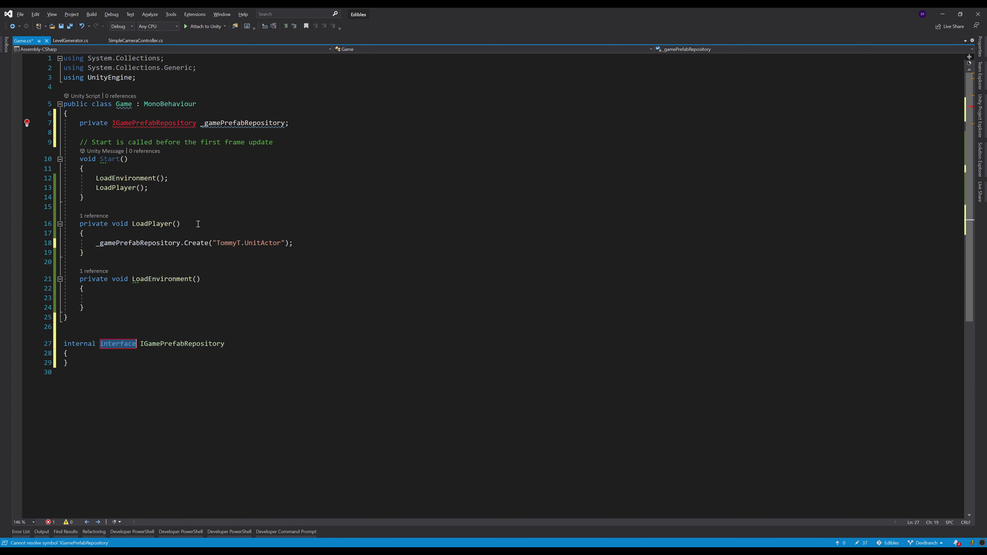
key("Return")
key("Return")
Generate a void Create(string) method on IGamePrefabRepository from the LoadPlayer call
key("Up")
key("Up")
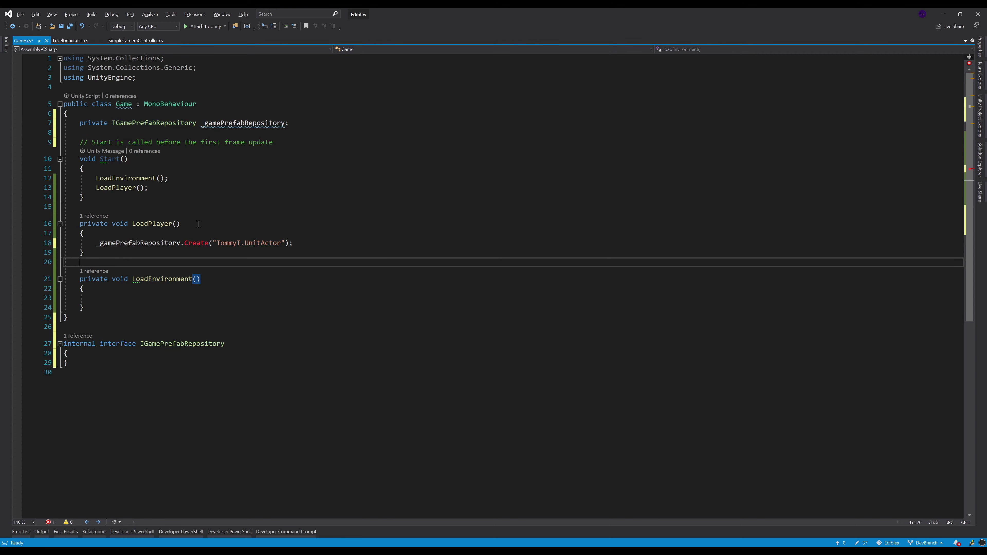
key("Up")
key("Up")
key("Up")
key("Left")
key("Left")
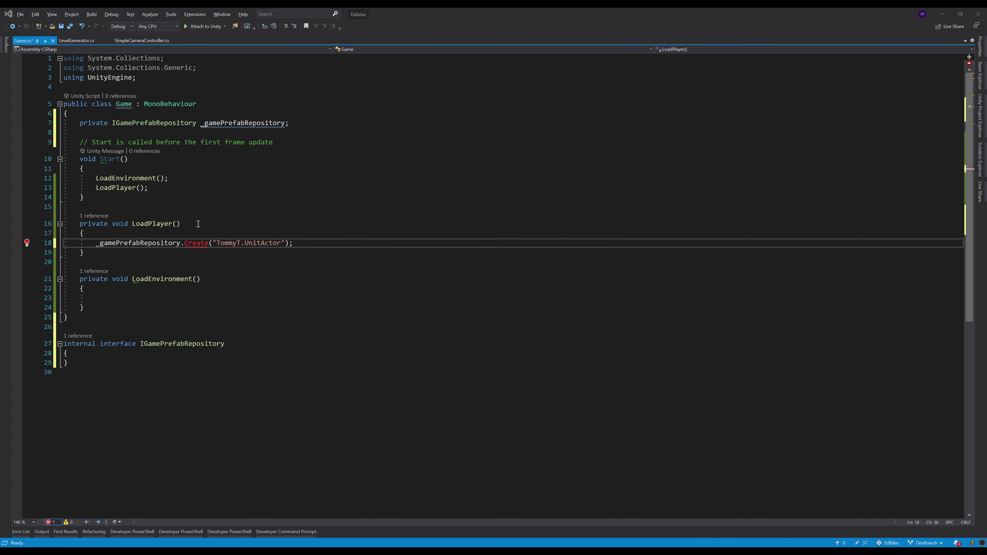
key("ctrl+period")
key("Return")
key("Tab")
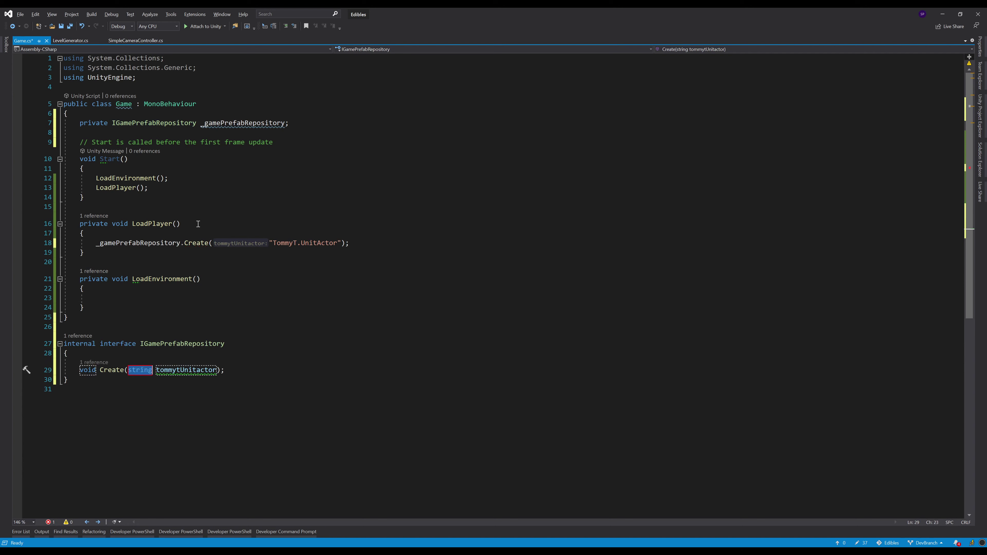
key("Tab")
key("Return")
key("Up")
key("Up")
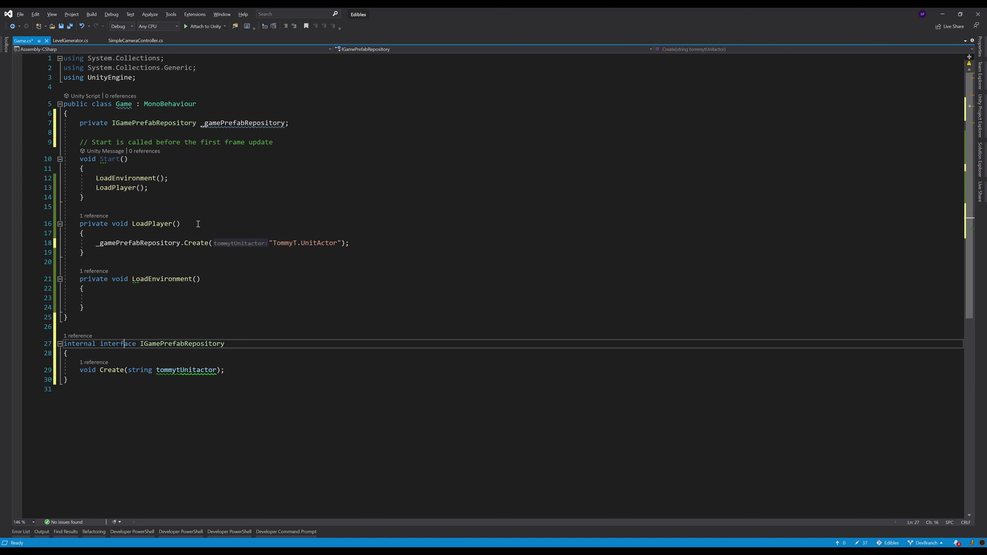
key("ctrl+r")
key("ctrl+r")
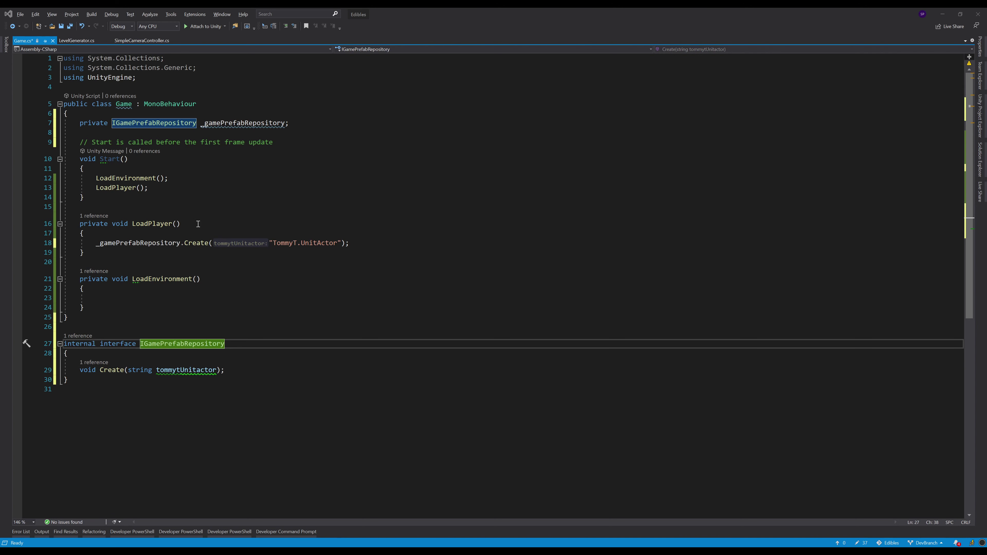
Move IGamePrefabRepository into its own IGamePrefabRepository.cs file and save
key("ctrl+.")
key("Return")
key("ctrl+s")
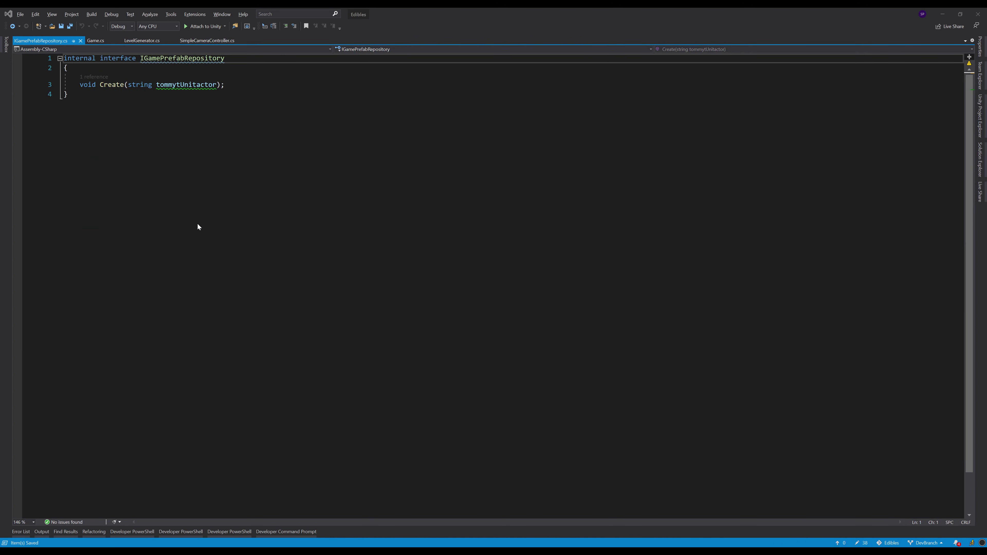
key("ctrl+Tab")
key("Up")
key("Up")
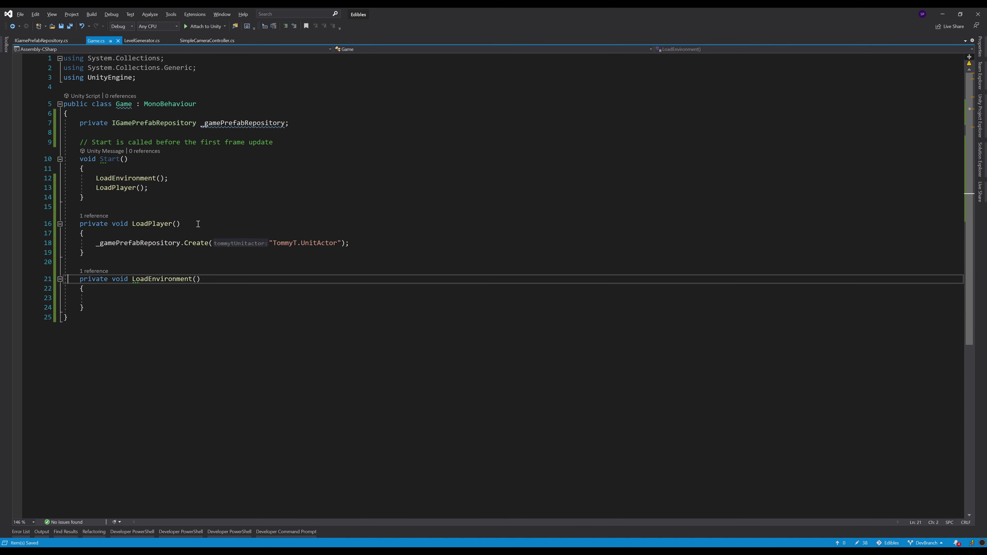
key("Up")
key("Up")
key("Up")
key("ctrl+Tab")
key("End")
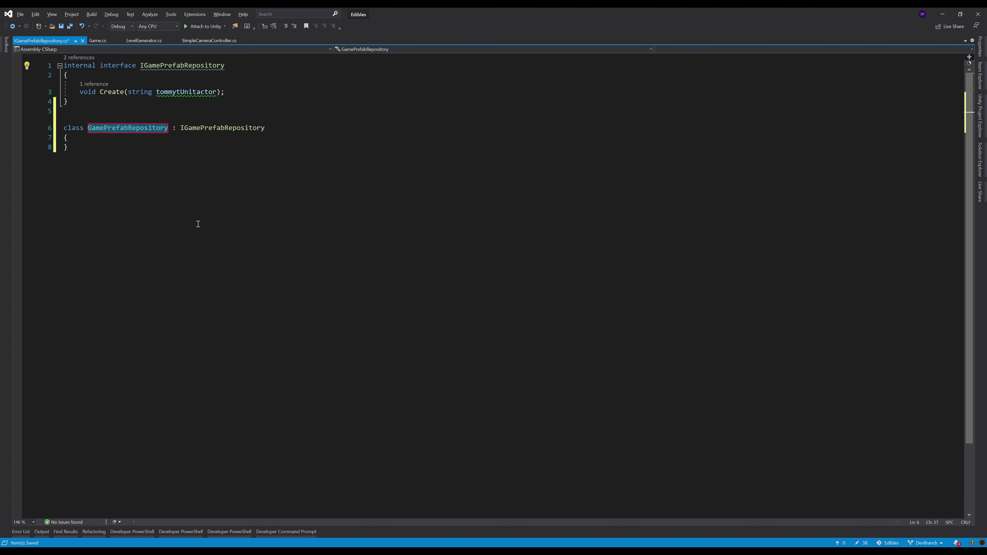
Declare public class AddressablesGamePrefabRepository implementing IGamePrefabRepository
key("Return")
key("ctrl+Left")
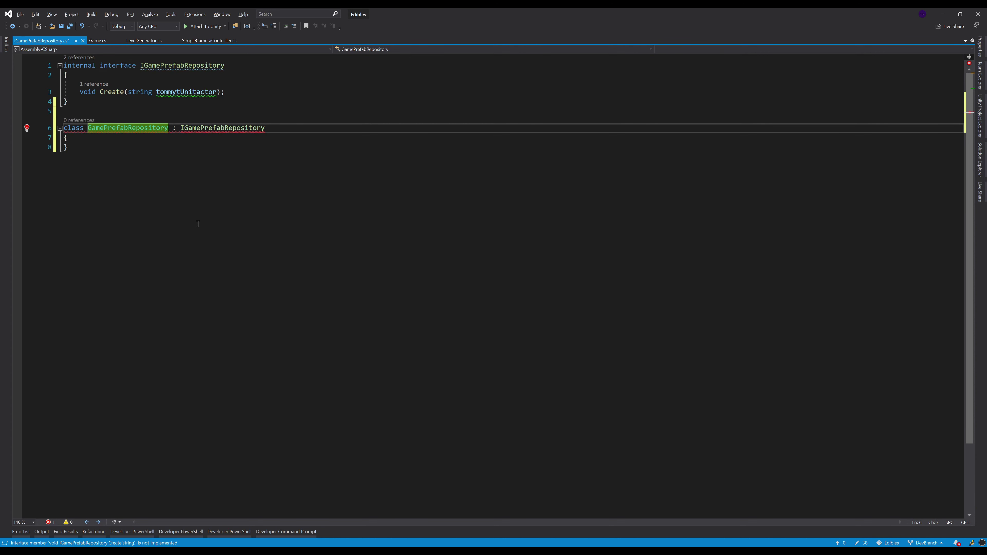
type("Addressable")
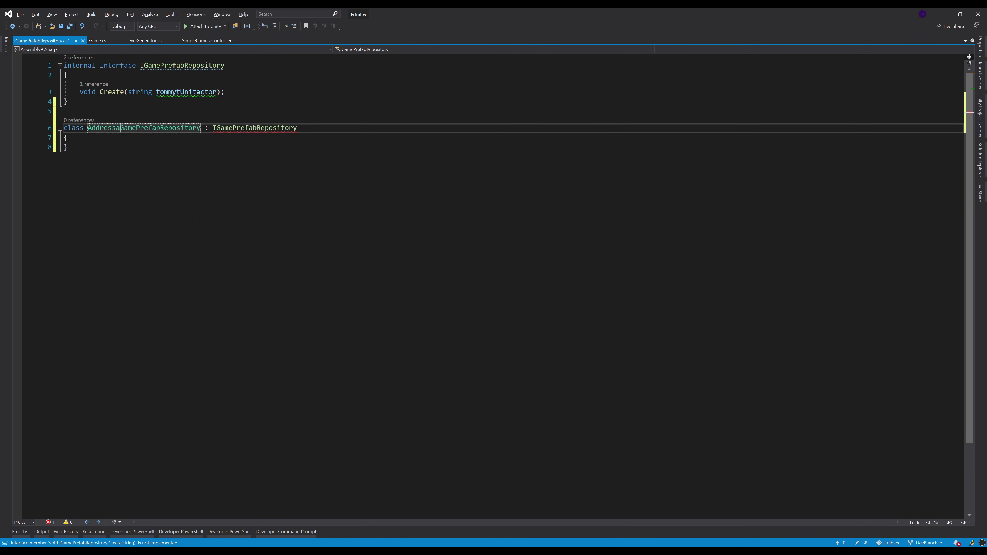
type("s")
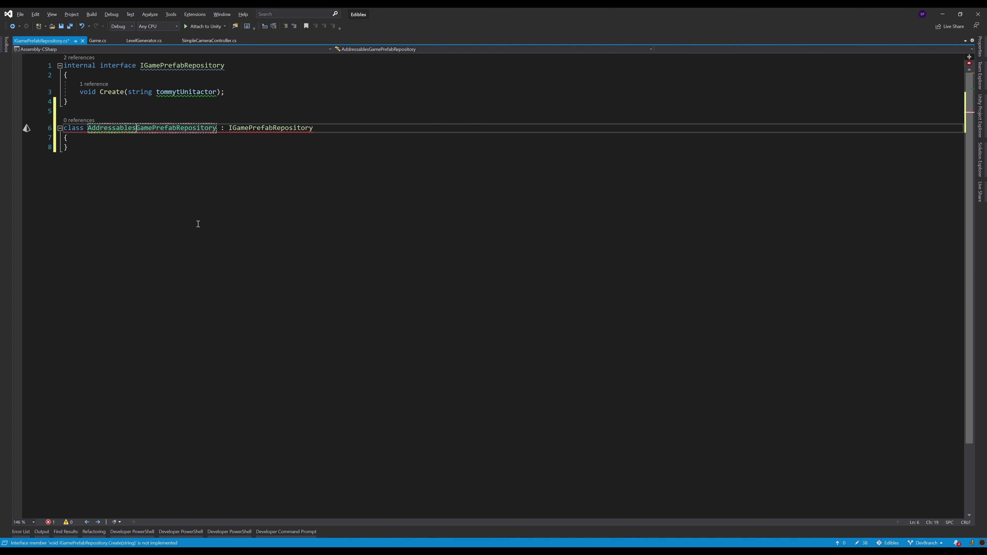
key("Return")
key("Home")
type("pu")
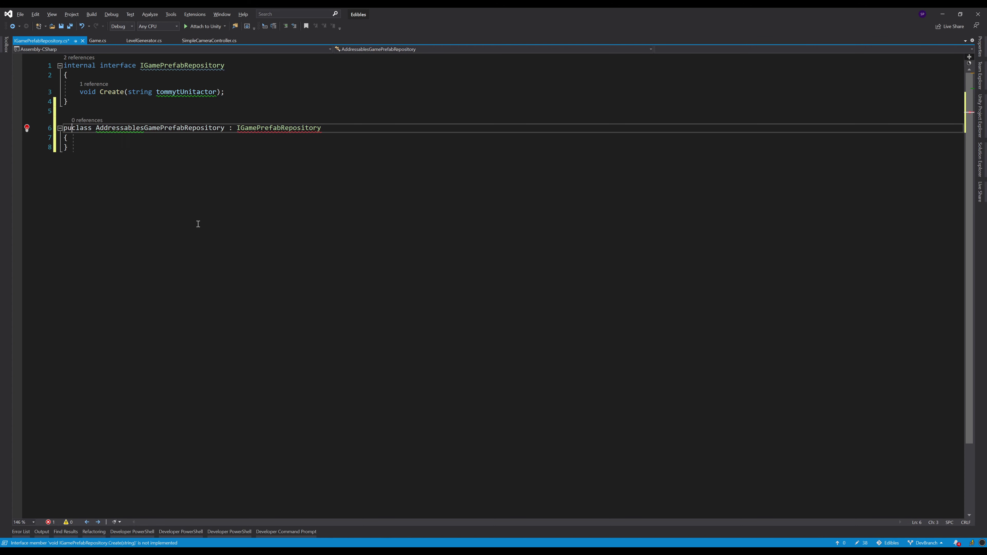
type("blic")
key("ctrl+Right")
key("ctrl+Right")
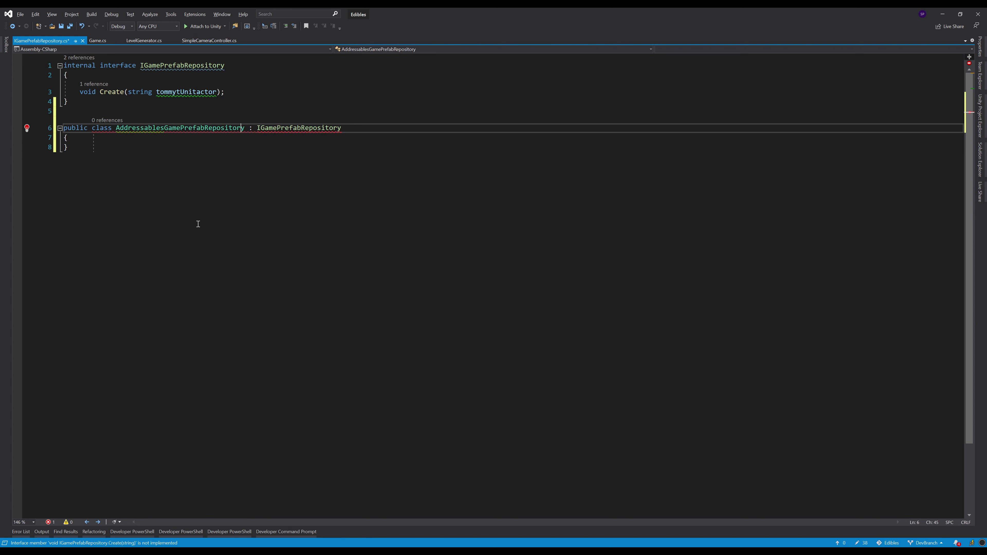
Move AddressablesGamePrefabRepository to its own file, implement an empty Create, and save
key("ctrl+r")
key("ctrl+r")
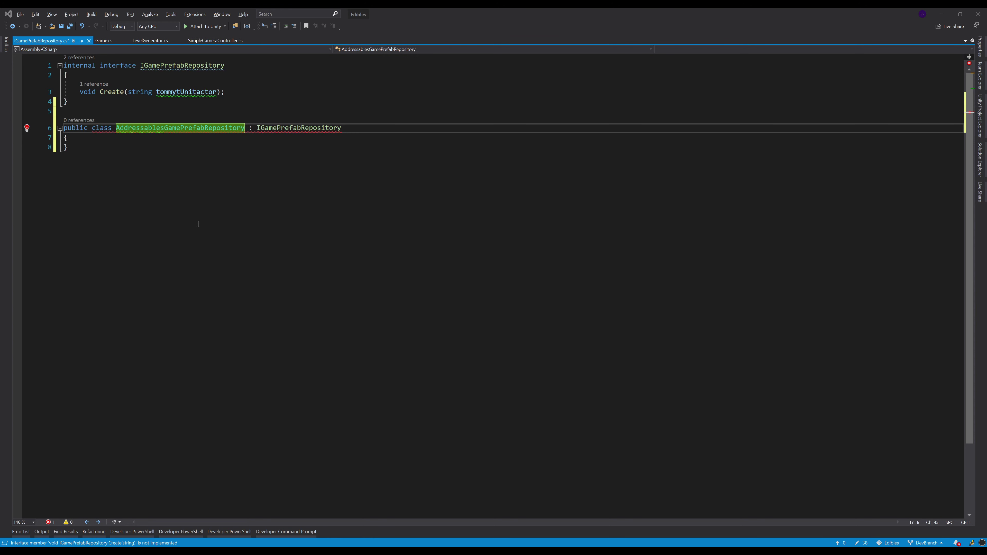
key("ctrl+period")
key("Return")
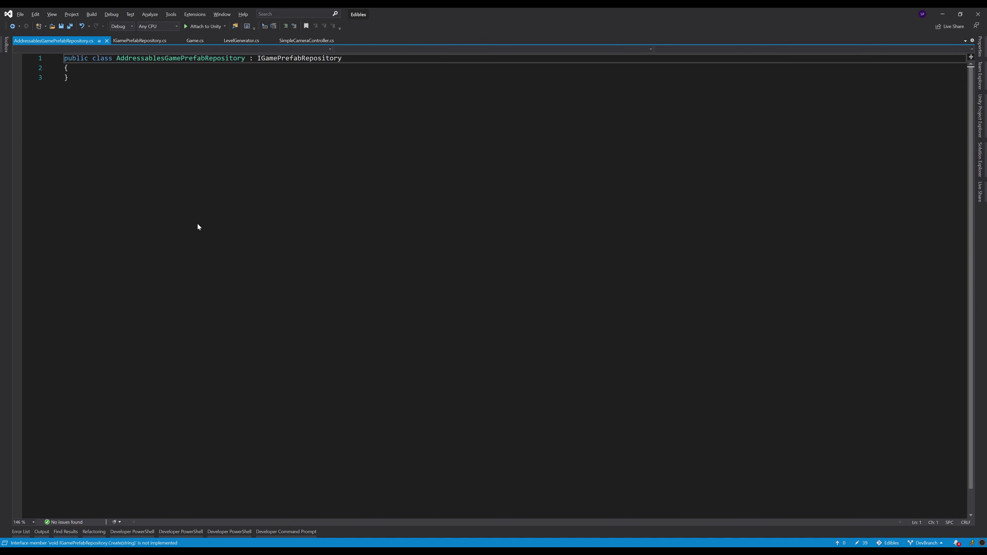
key("ctrl+period")
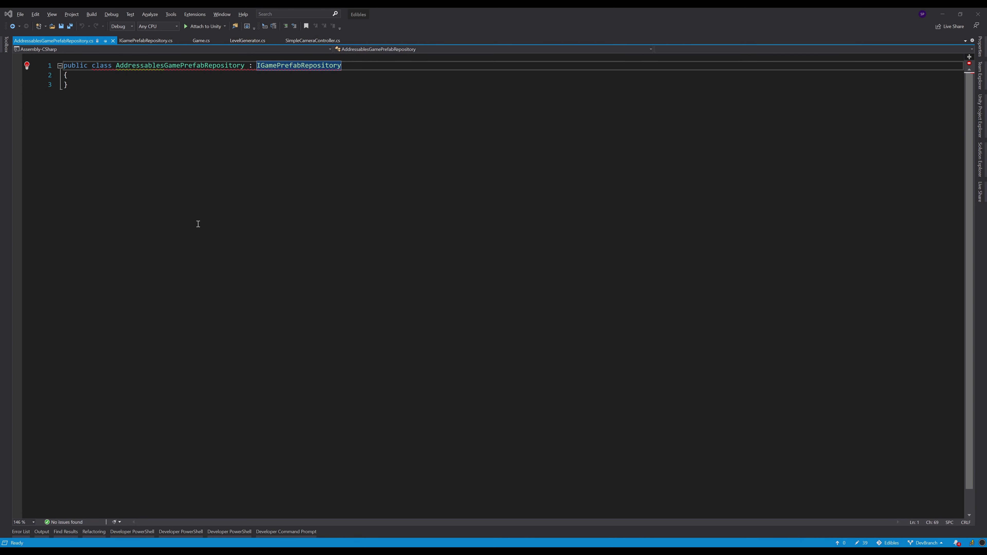
key("Return")
key("BackSpace")
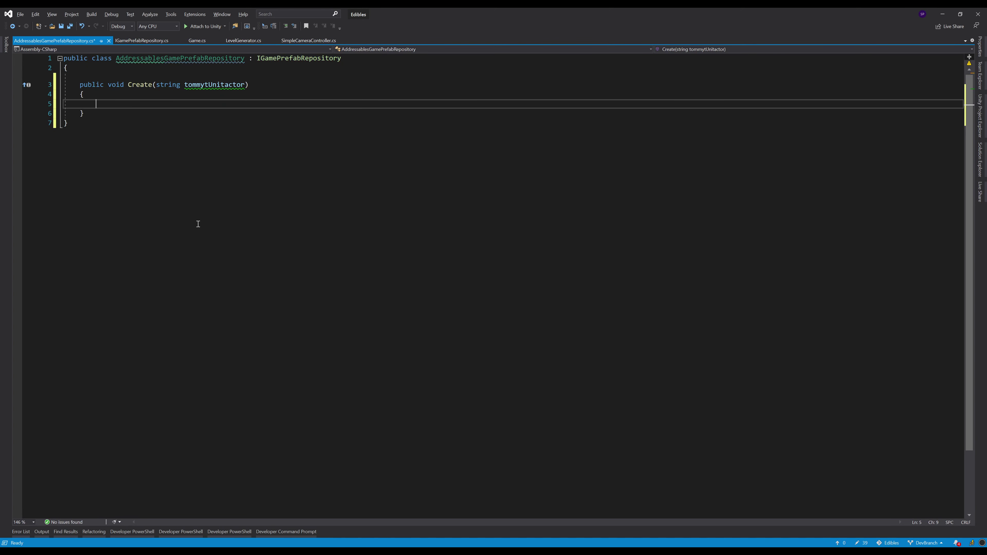
key("ctrl+s")
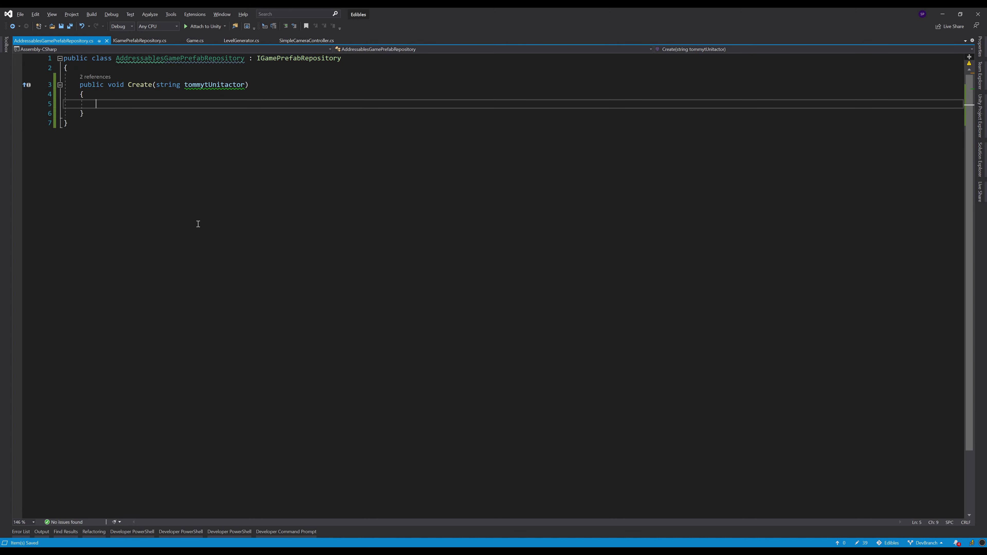
key("ctrl+Tab")
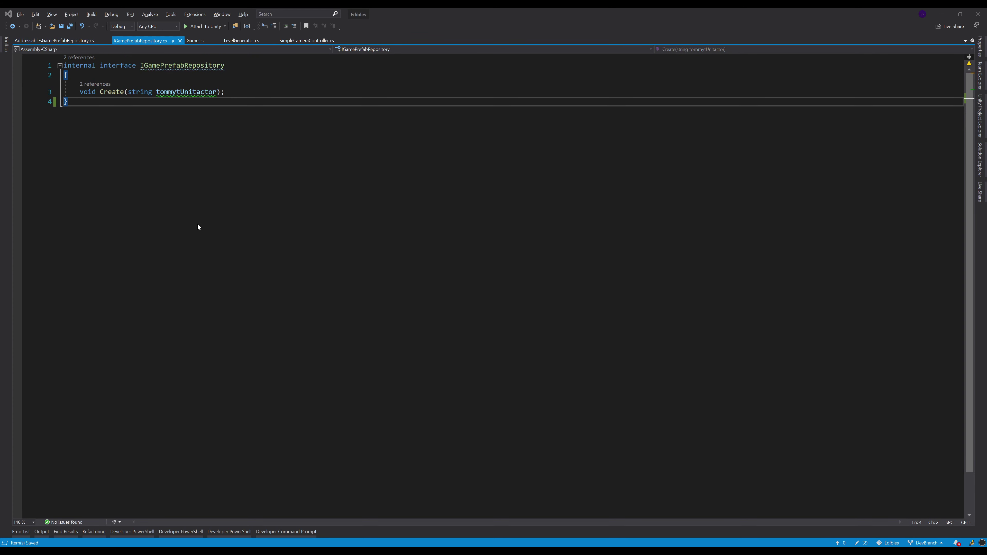
key("ctrl+Tab")
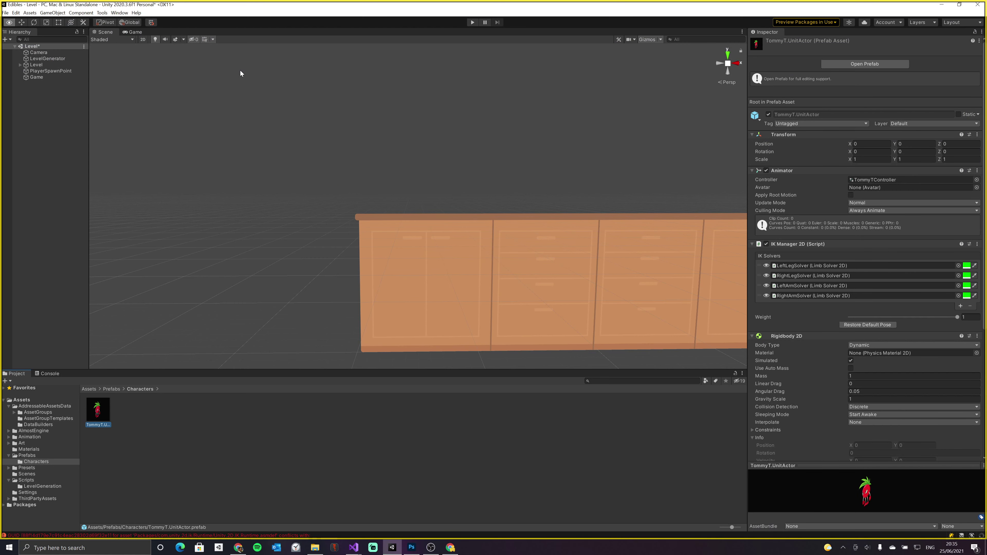
Search 'addressables' in the Package Manager's Unity Registry and install Addressables 1.16.19
left_click(119, 13)
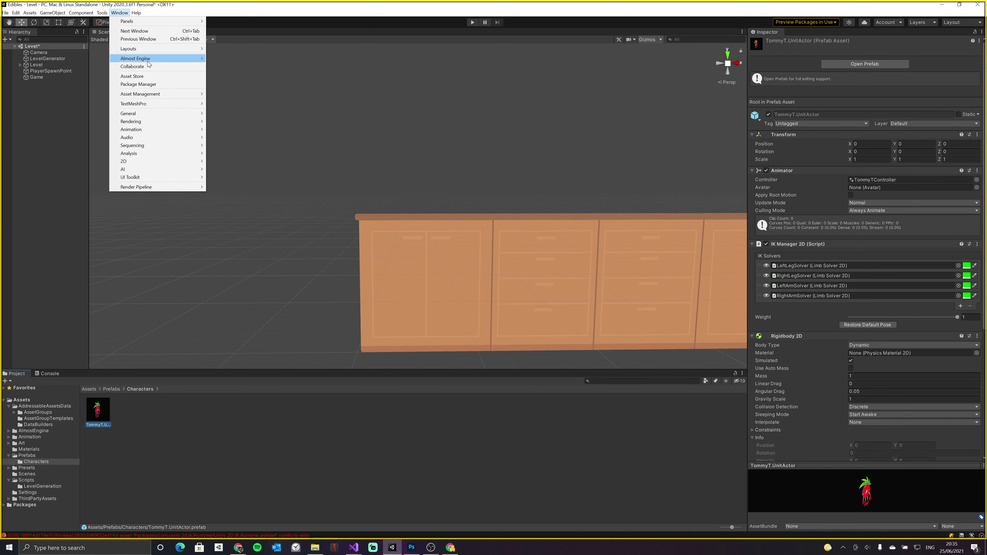
left_click(159, 86)
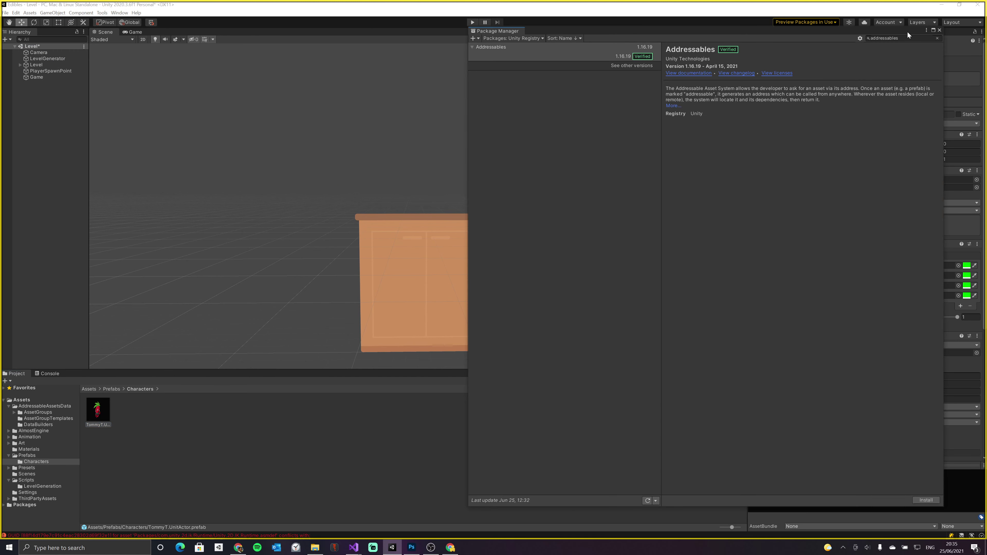
left_click(900, 38)
left_click_drag(898, 38, 854, 41)
left_click(493, 38)
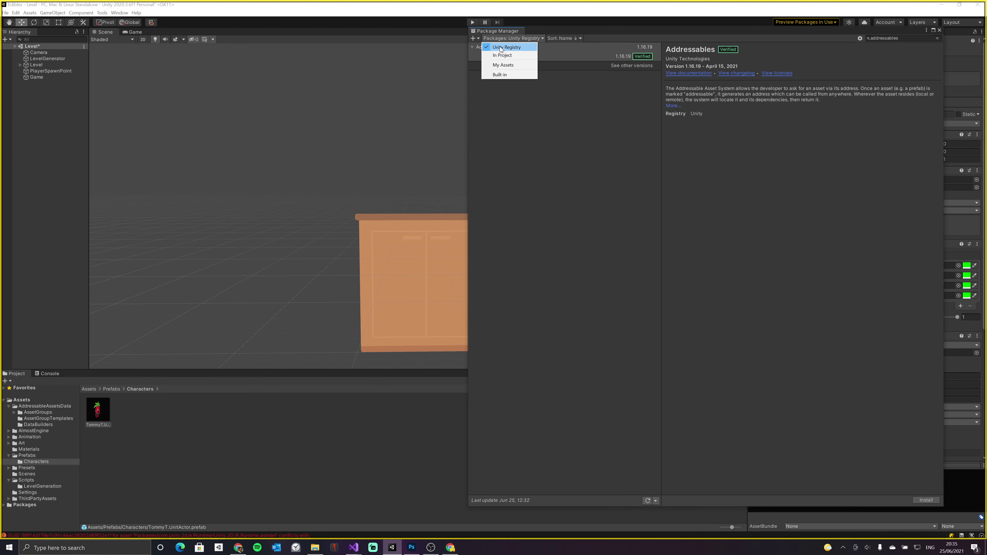
left_click(501, 47)
left_click(499, 48)
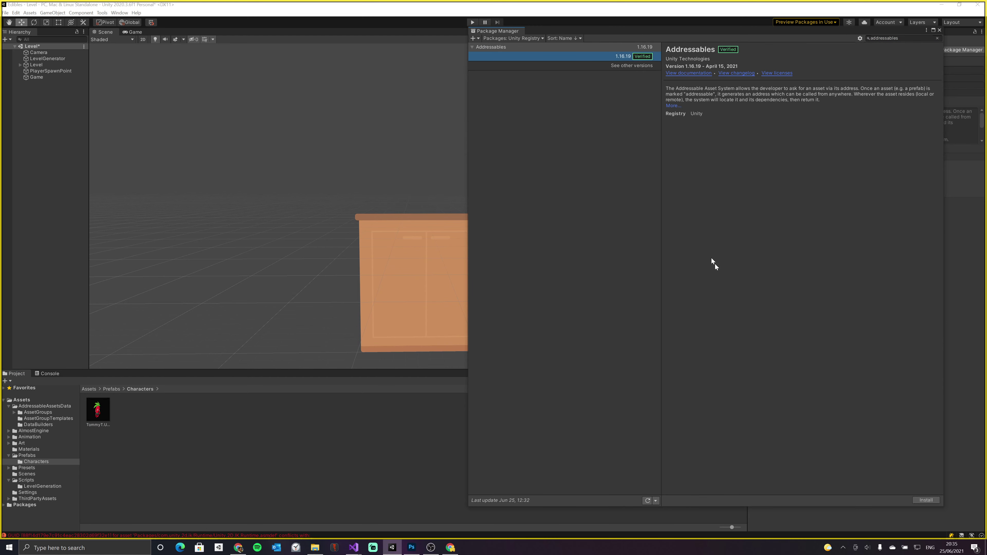
left_click(931, 500)
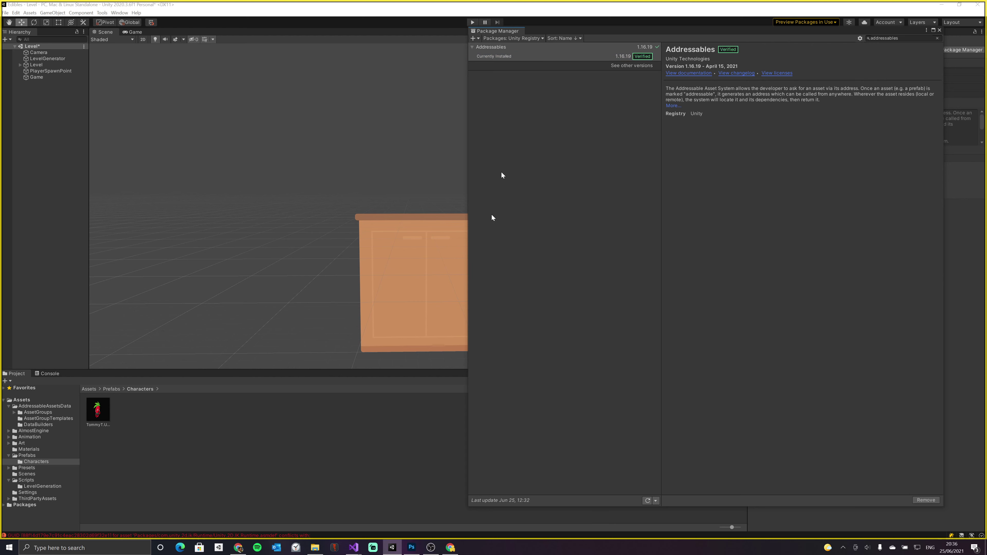
left_click(940, 30)
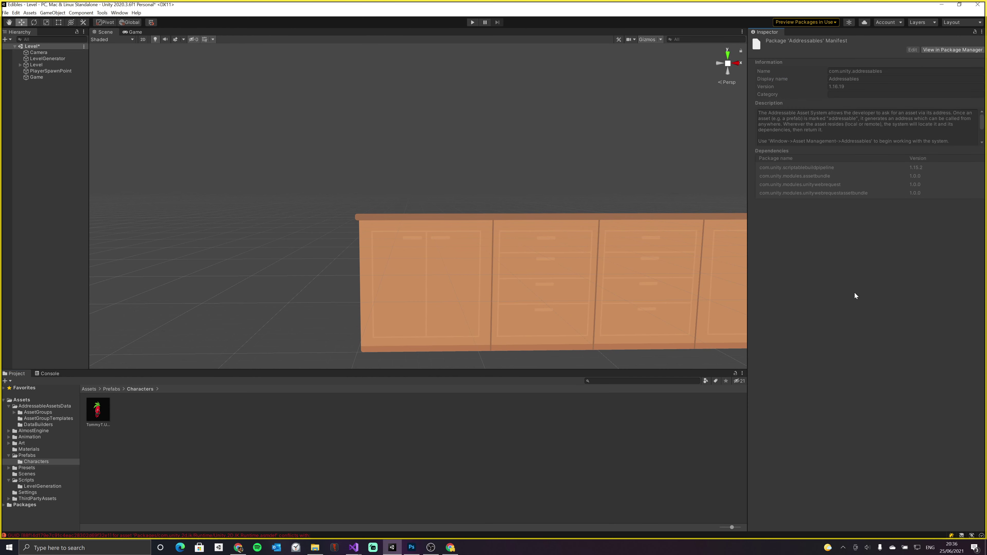
Open Asset Management > Addressables > Groups, dock it beside the Inspector, and widen that panel
left_click(119, 13)
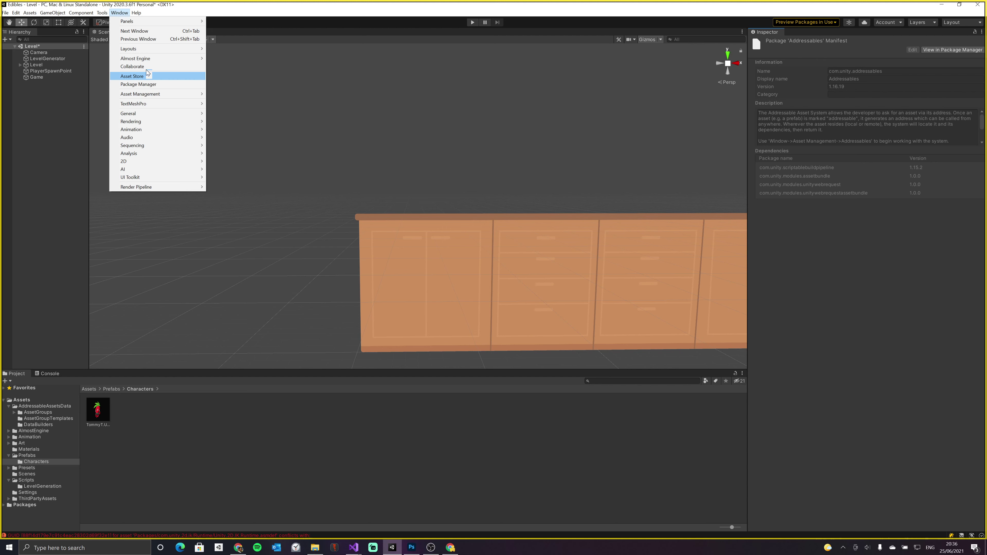
mouse_move(146, 100)
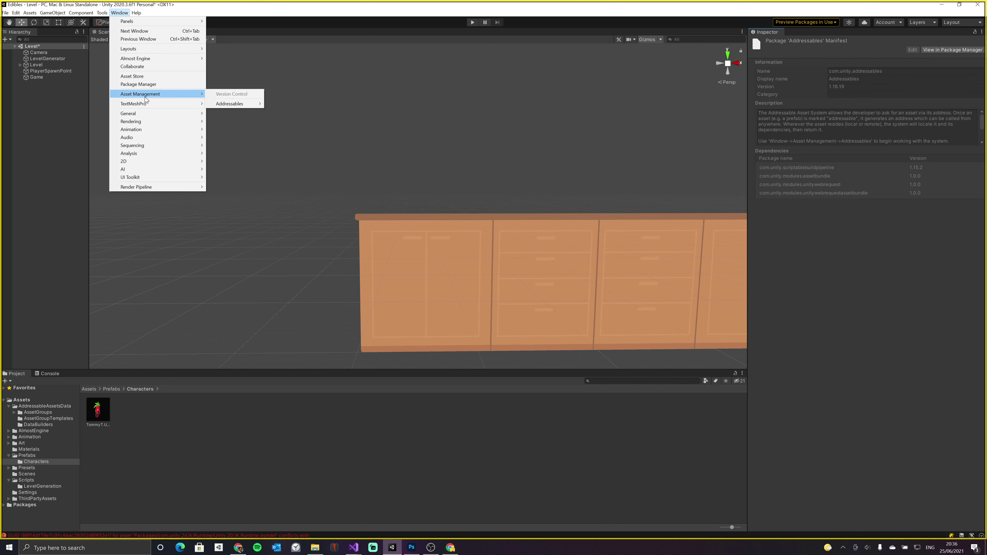
mouse_move(228, 105)
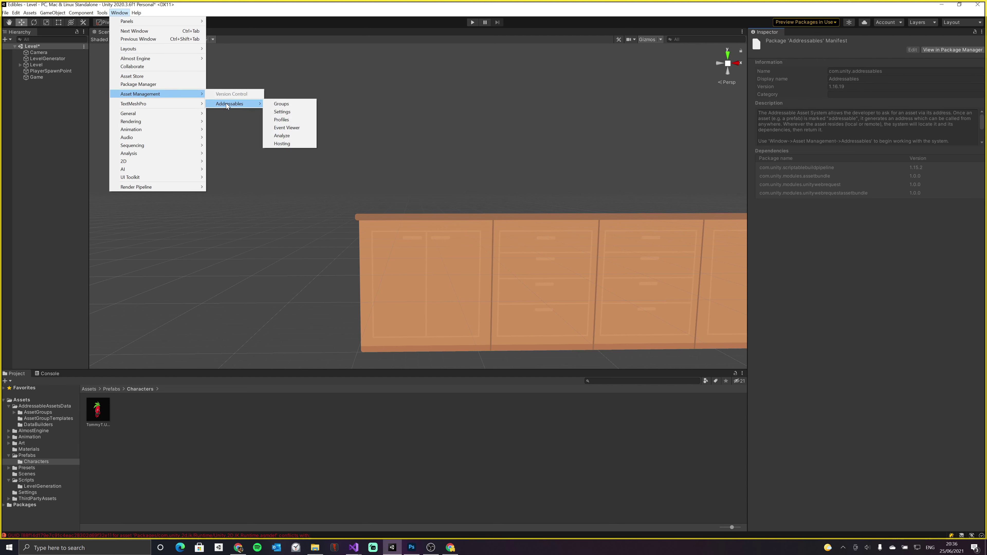
left_click(281, 104)
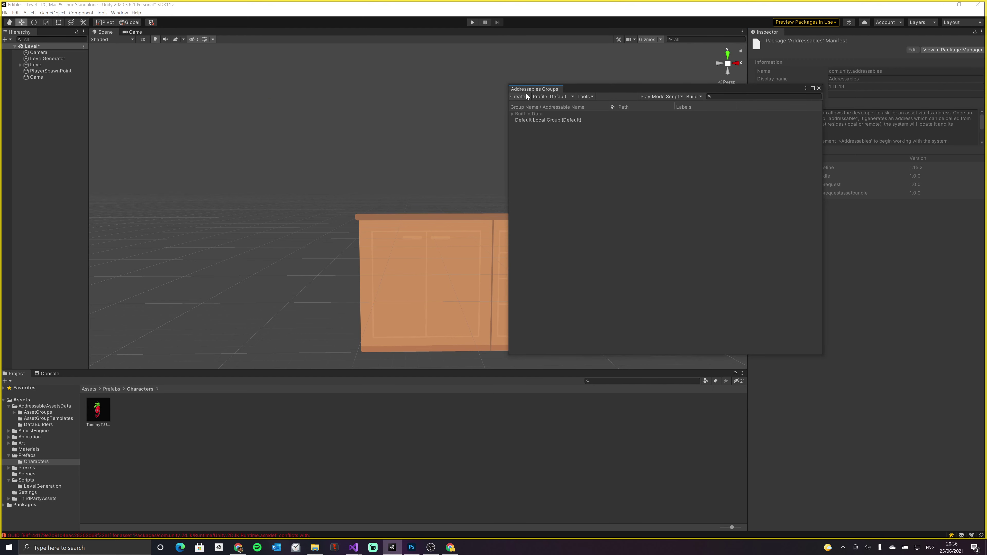
left_click_drag(524, 89, 802, 33)
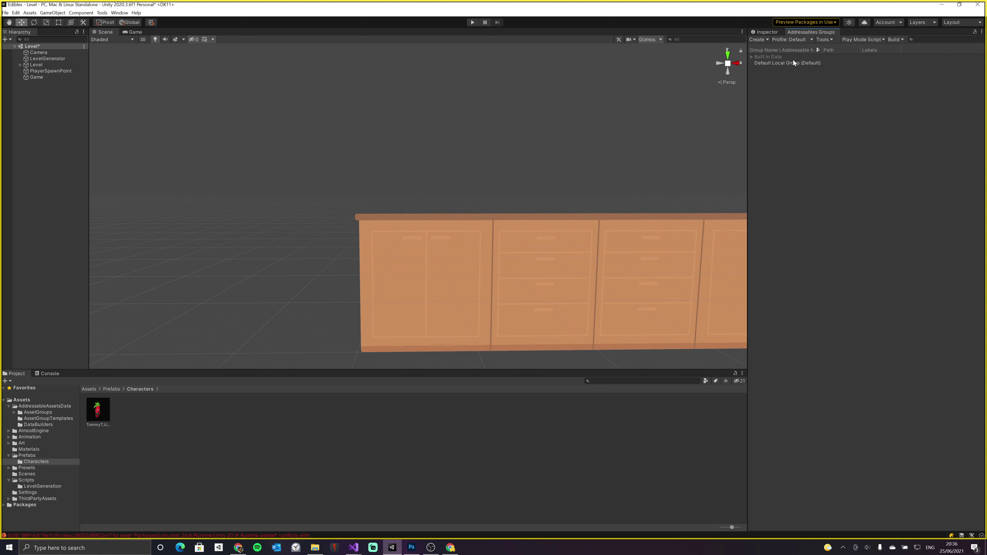
left_click_drag(748, 72, 687, 72)
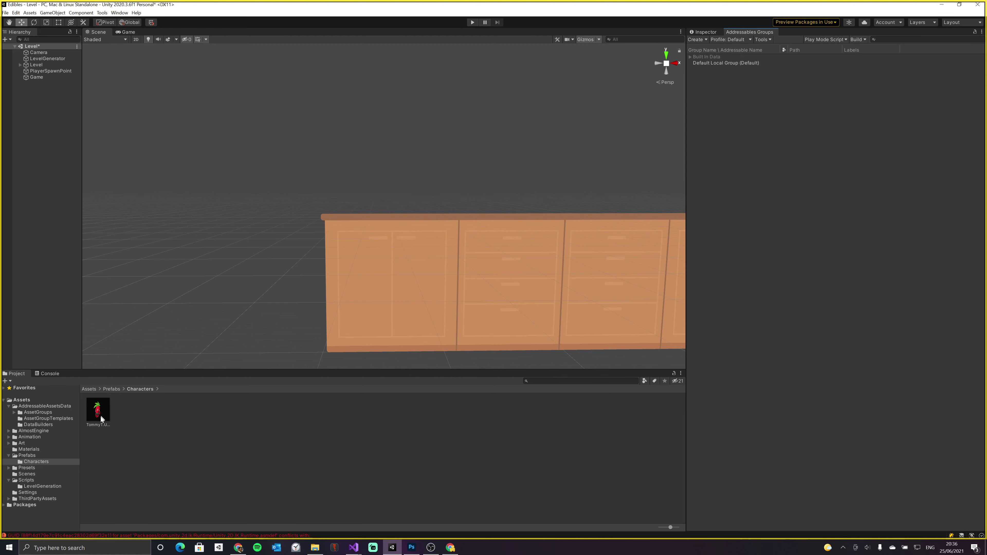
Create a new Packed Assets group in Addressables Groups and name it UnitActors
left_click(98, 424)
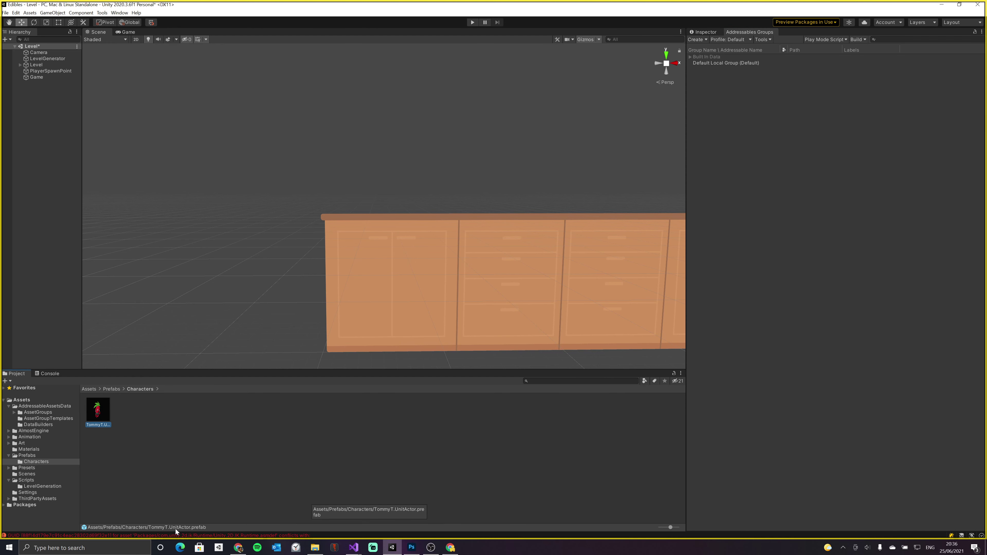
right_click(725, 89)
mouse_move(750, 96)
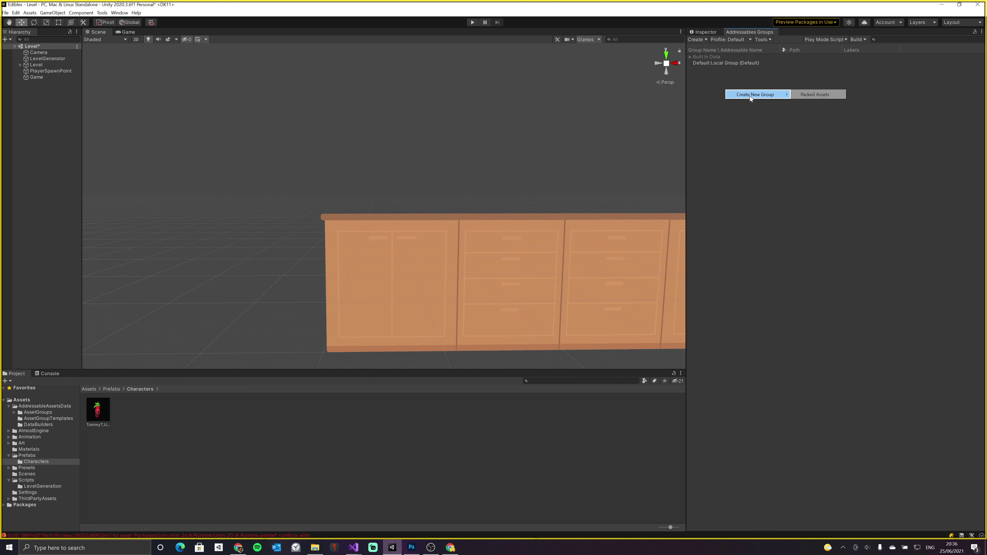
left_click(811, 95)
left_click(713, 70)
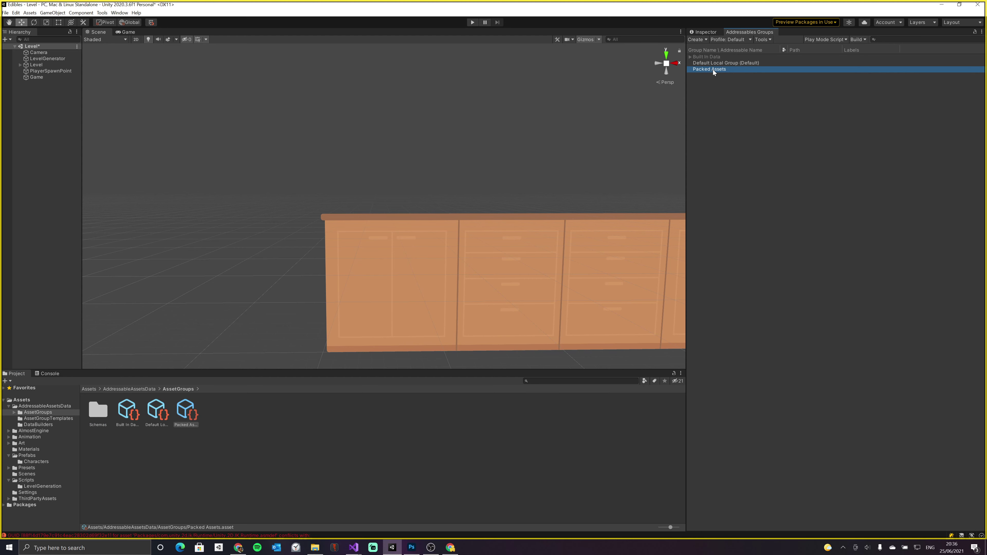
left_click(713, 70)
type("Un")
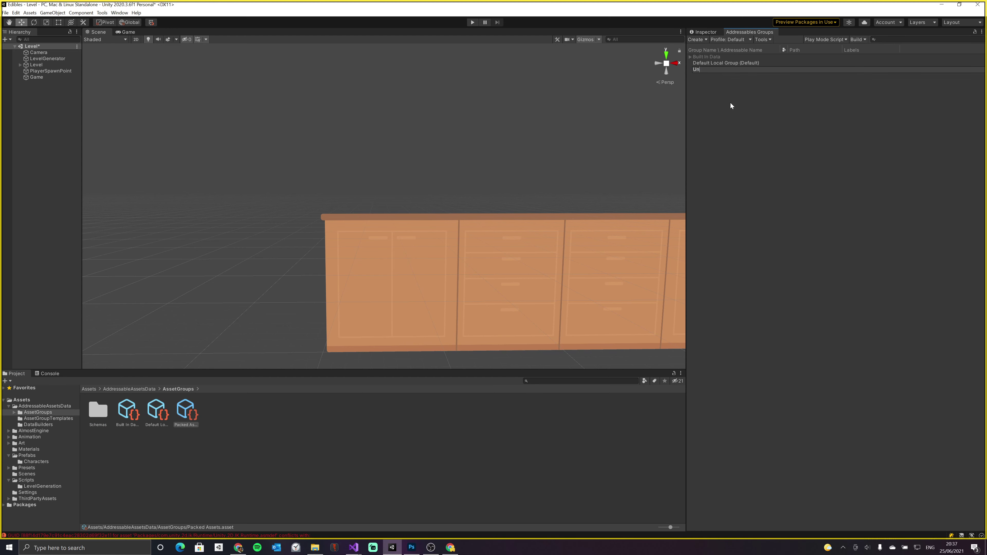
type("itActors")
key("Return")
Go to Assets/Prefabs/Characters and drag the TommyT.UnitActor prefab into the UnitActors group
left_click(41, 399)
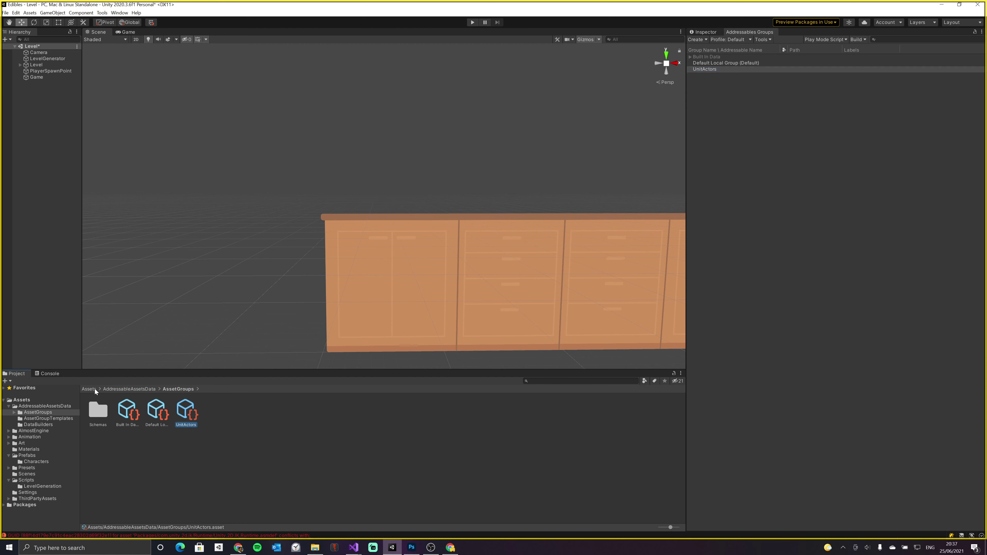
double_click(244, 412)
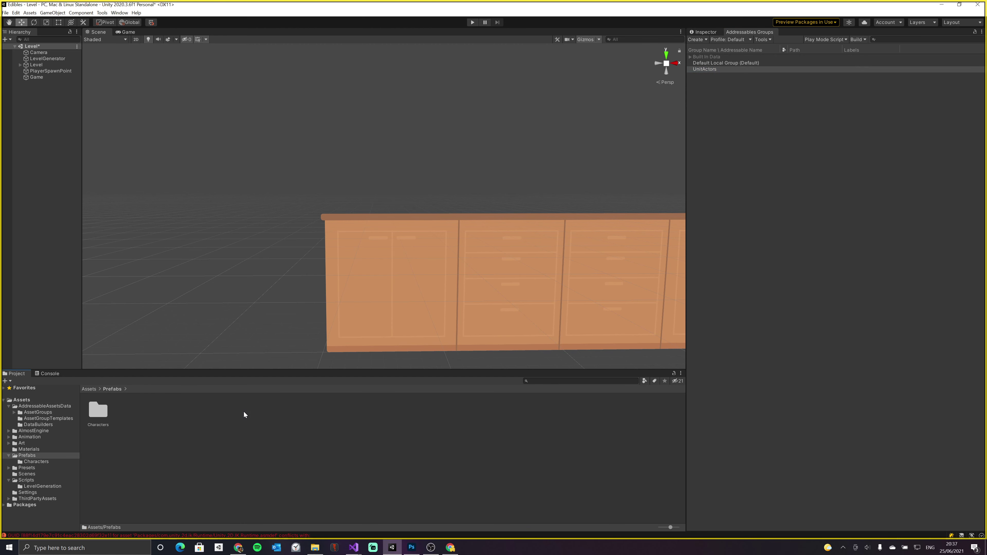
double_click(103, 412)
left_click_drag(97, 410, 706, 71)
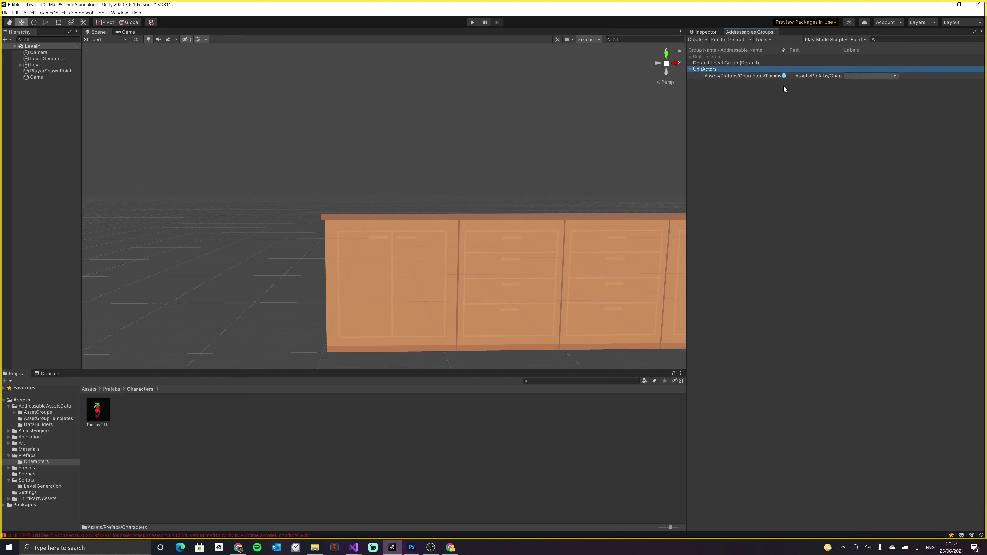
Assign the UnitActor label to the TommyT.UnitActor entry from its Labels dropdown
left_click(849, 77)
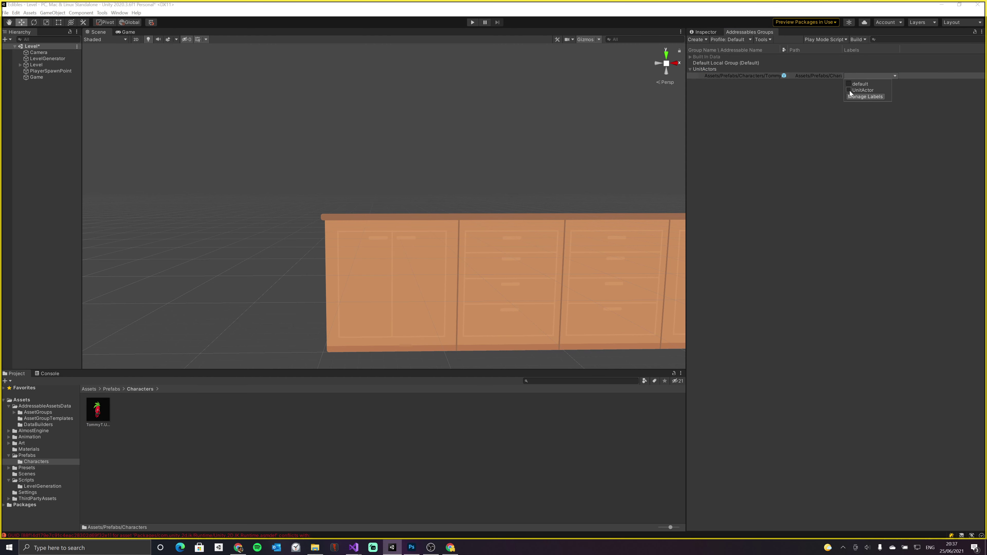
left_click(822, 93)
left_click(854, 76)
left_click(847, 185)
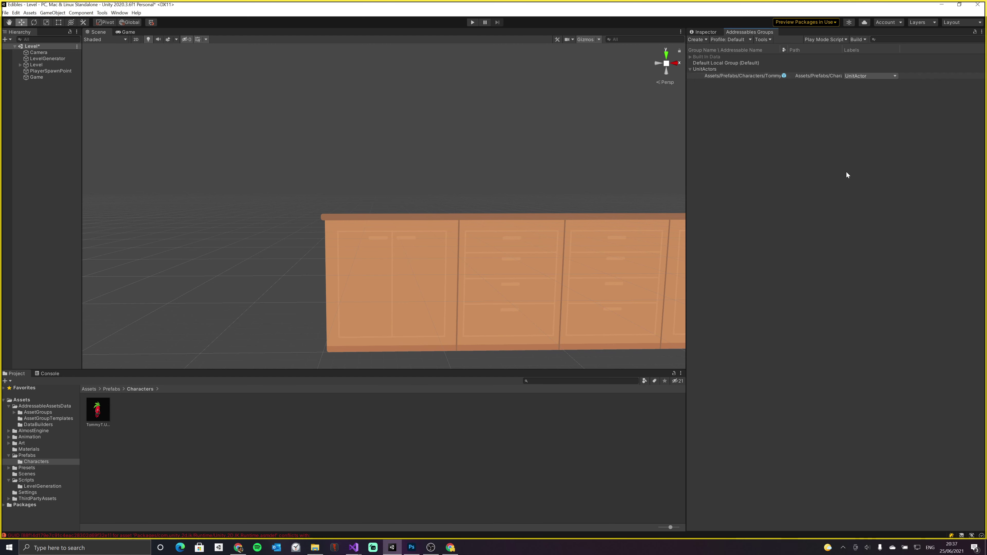
left_click(90, 388)
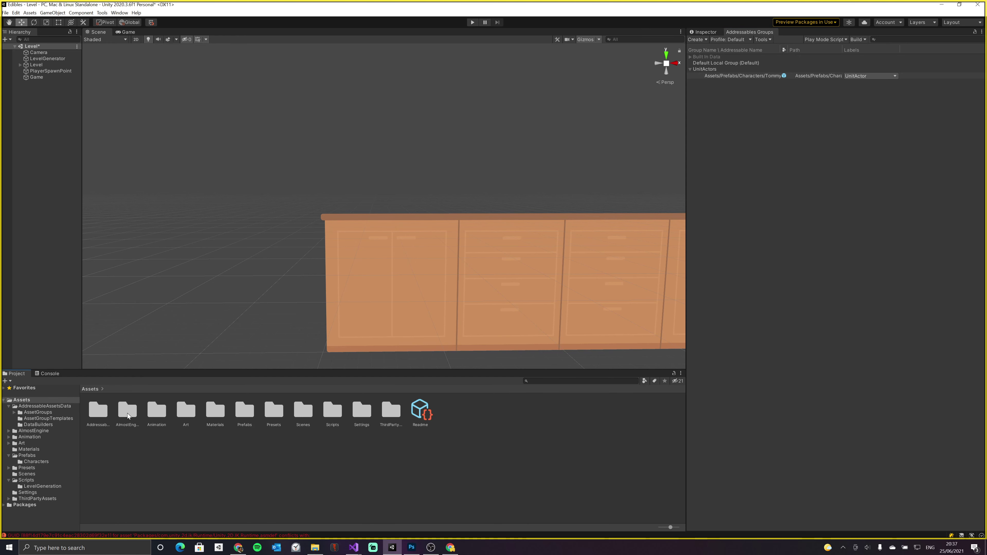
Inspect the default object and AddressableAssetSettings assets in the AddressableAssetsData folder
double_click(99, 410)
left_click(219, 412)
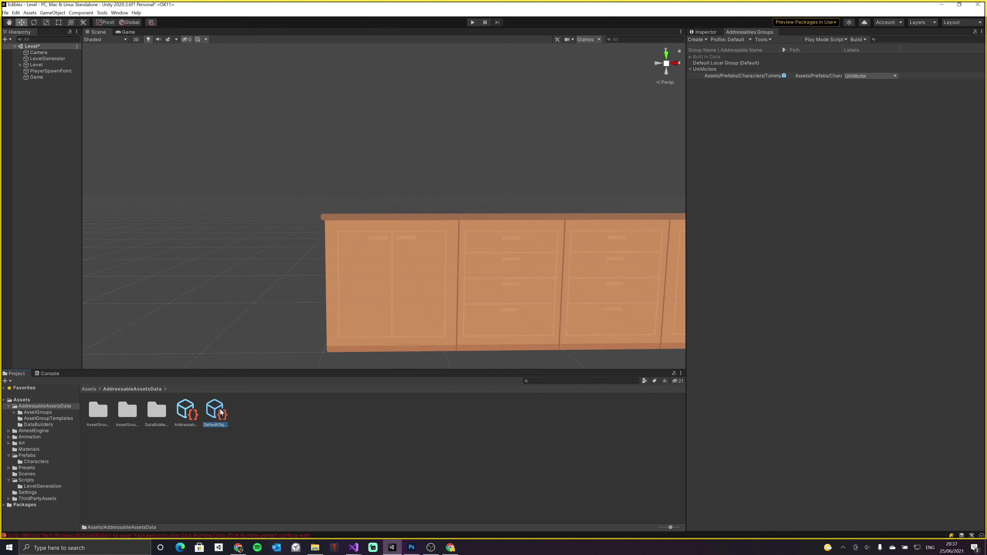
left_click(181, 414)
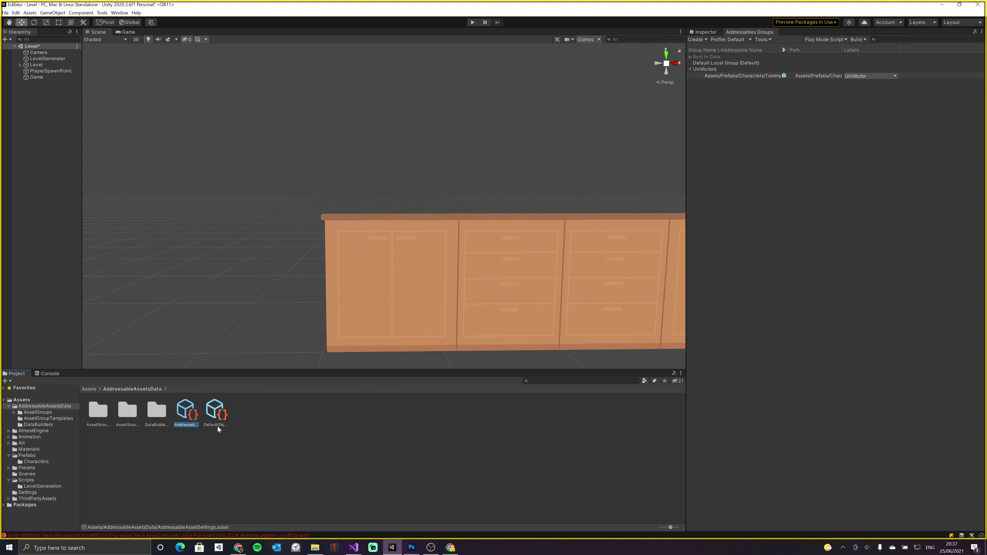
left_click(856, 105)
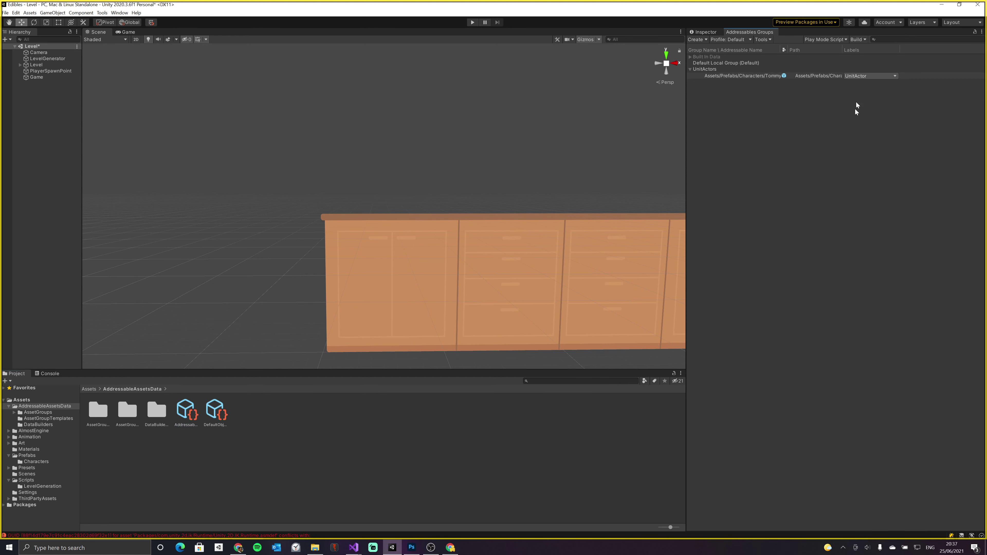
Check in Manage Labels that only default and UnitActor exist, then reselect the TommyT entry
left_click(857, 77)
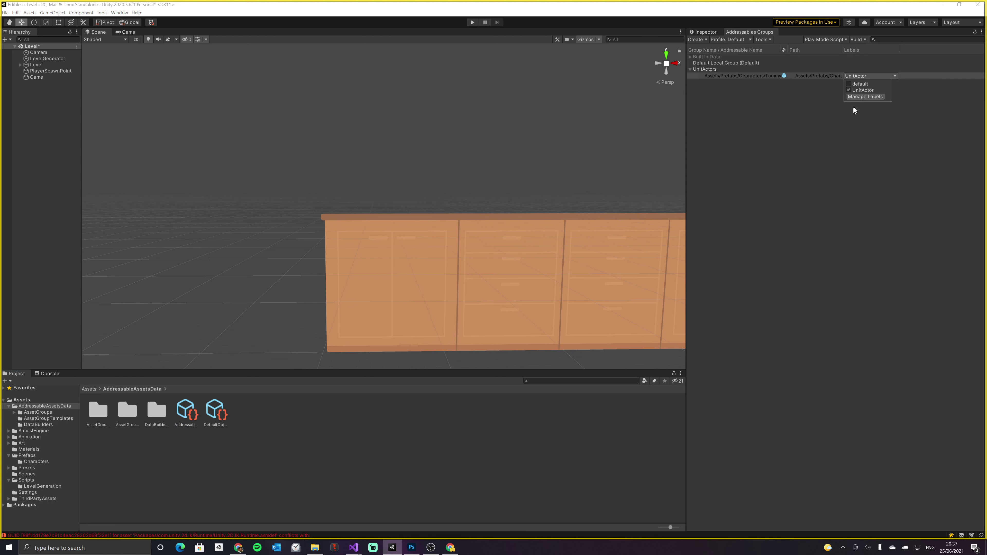
left_click(860, 97)
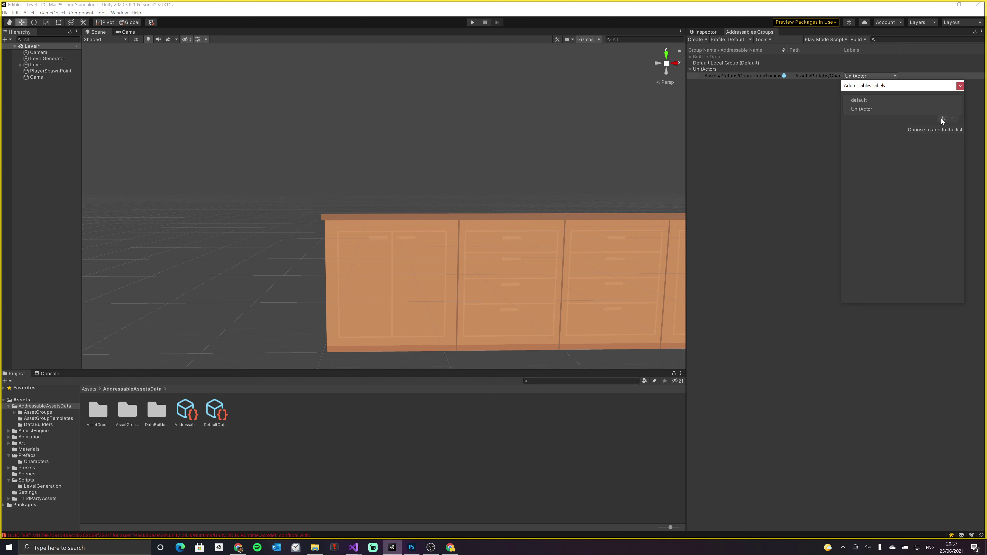
left_click(960, 87)
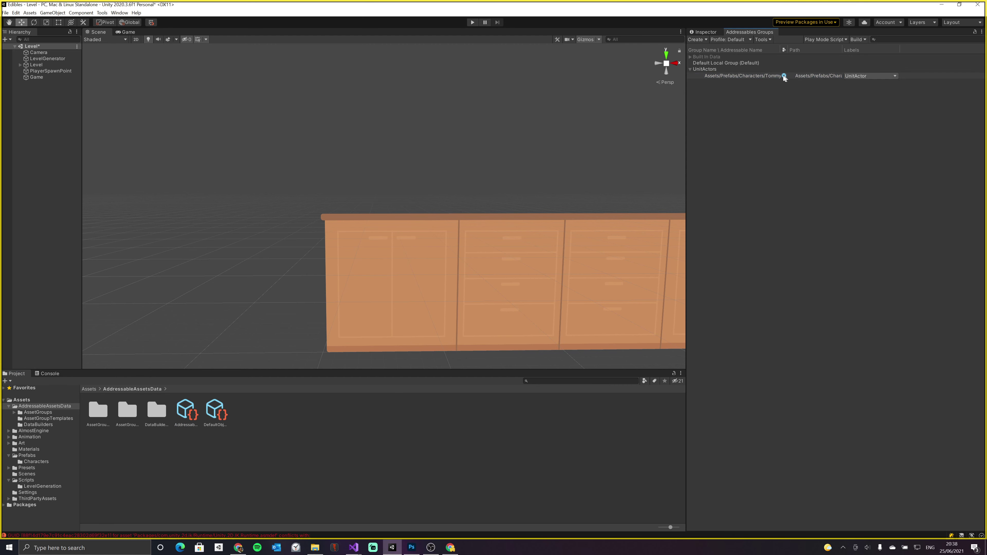
left_click(772, 74)
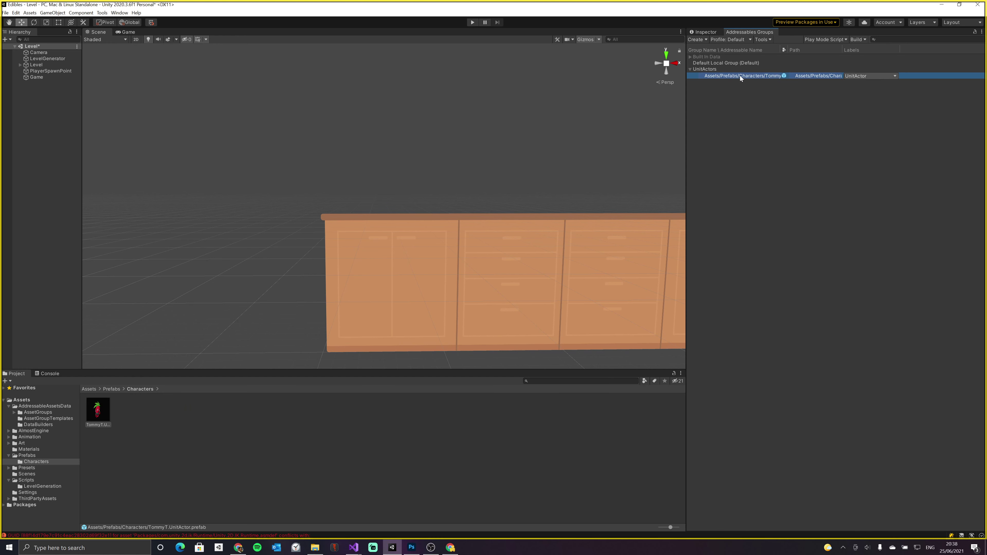
Trim the entry's addressable name to TommyT.UnitActor by removing the folder path and .prefab
left_click(761, 76)
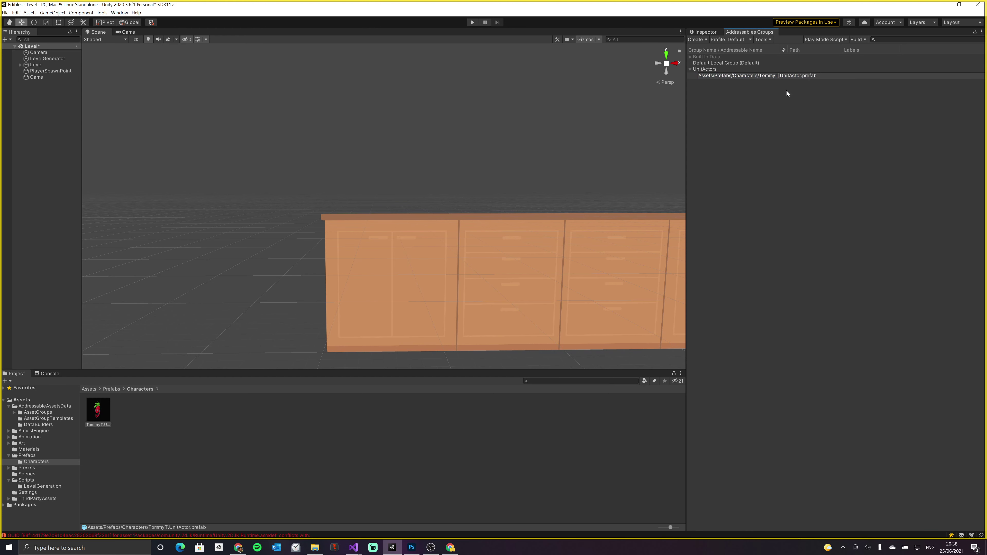
key("shift+Home")
key("BackSpace")
key("shift+Left")
key("shift+Left")
key("shift+Left")
key("BackSpace")
key("Return")
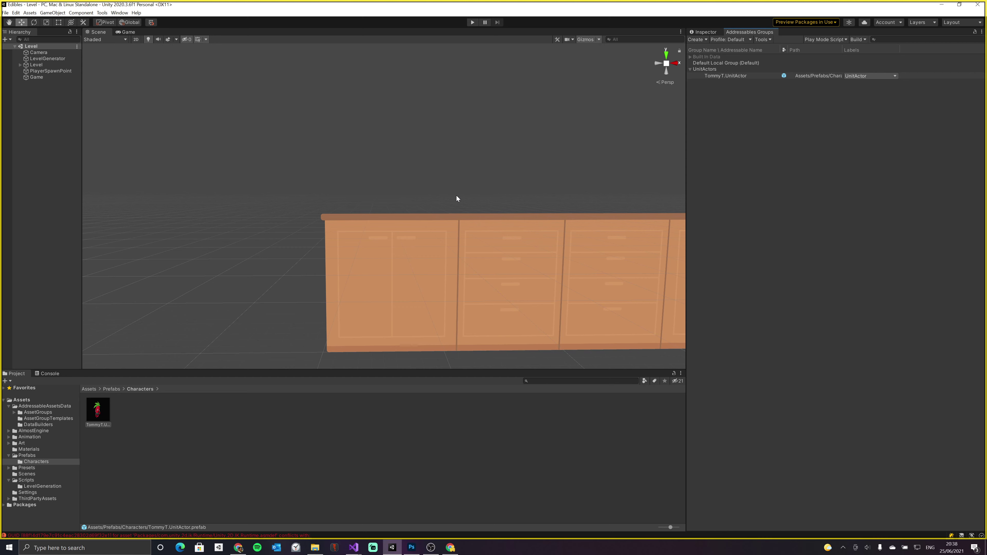
key("alt+Tab")
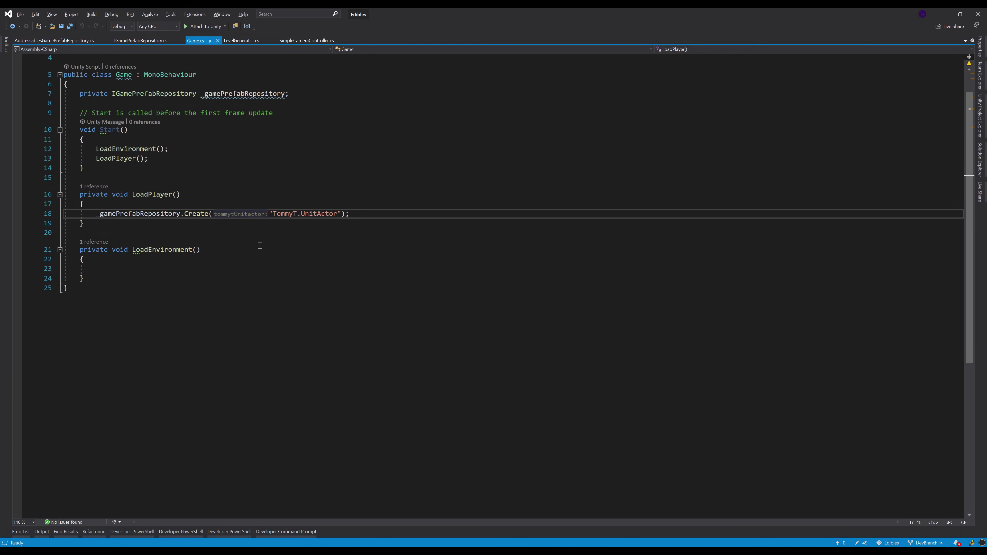
Jump from the Create call in Game.cs to its implementation in AddressablesGamePrefabRepository.cs
left_click(270, 224)
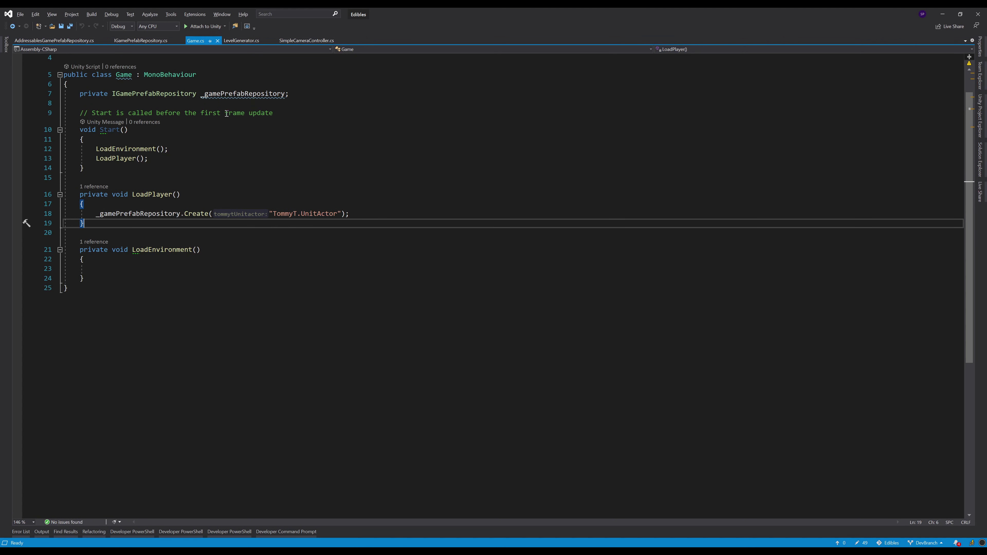
left_click(172, 93)
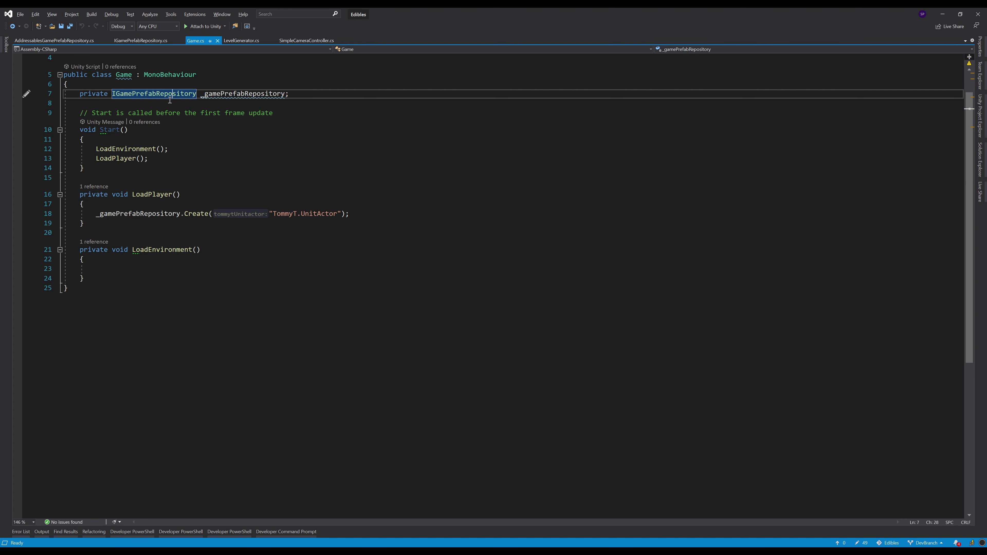
left_click(195, 215)
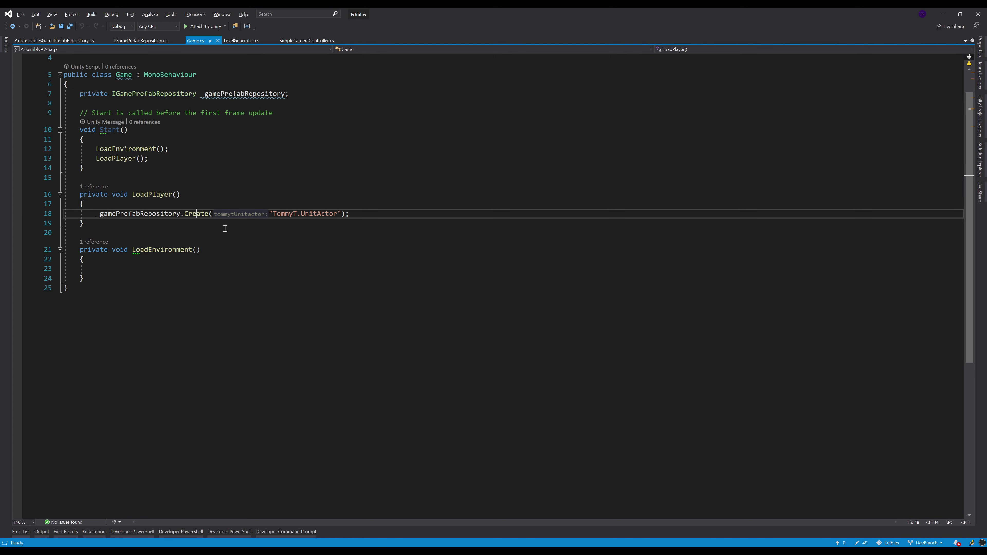
left_click(351, 215)
left_click(197, 213)
key("ctrl+F12")
key("Down")
key("Down")
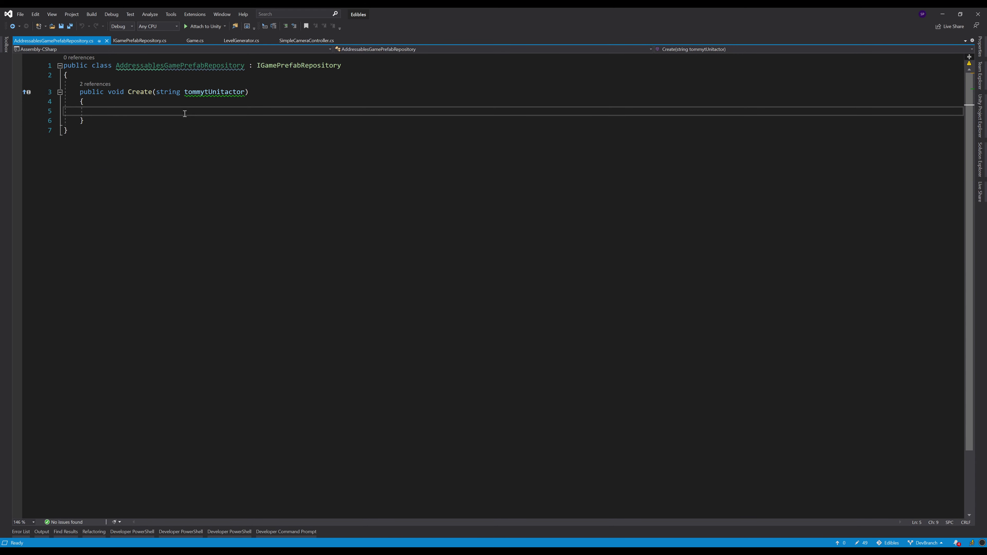
Start Create's empty body with Addressables and import the UnityEngine.AddressableAssets namespace
key("Up")
key("Up")
key("ctrl+Right")
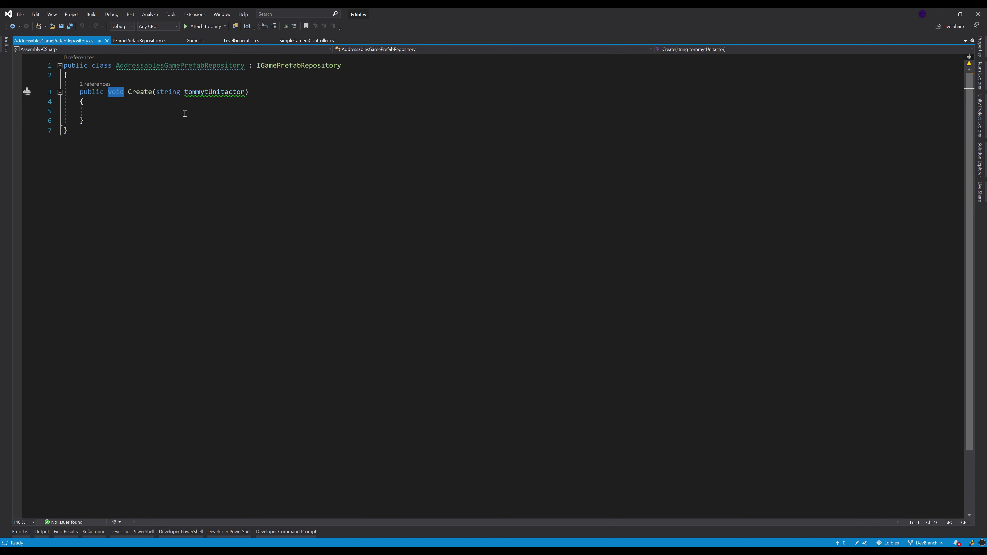
key("Up")
key("Up")
key("End")
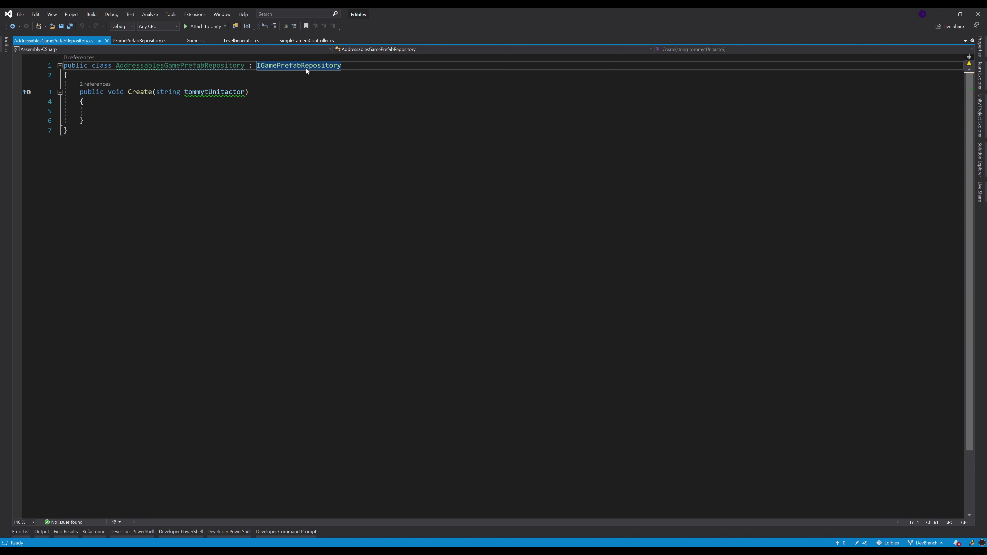
left_click(333, 85)
left_click(148, 112)
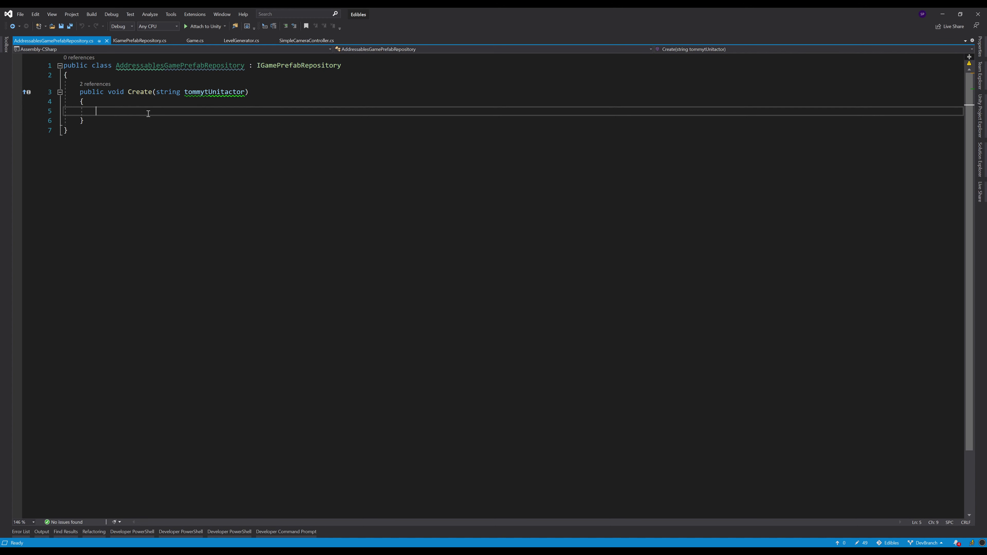
type("Addressables")
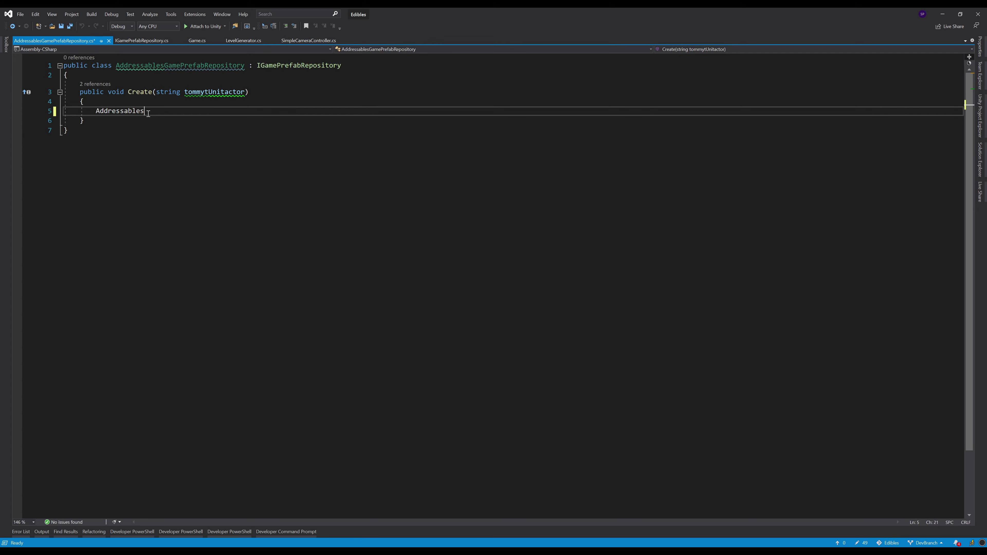
key("ctrl+period")
key("Return")
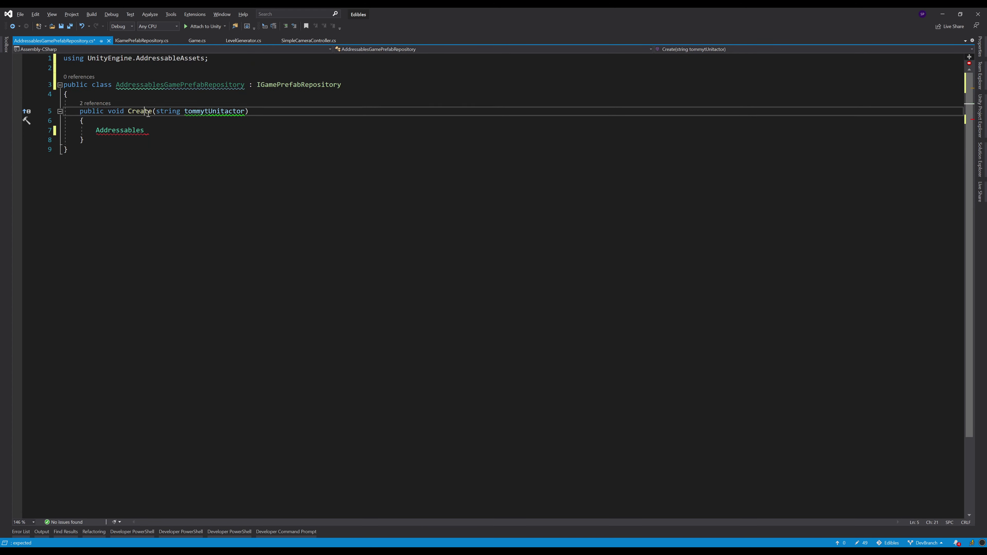
key("Up")
key("Up")
key("Up")
key("Home")
key("Down")
key("Down")
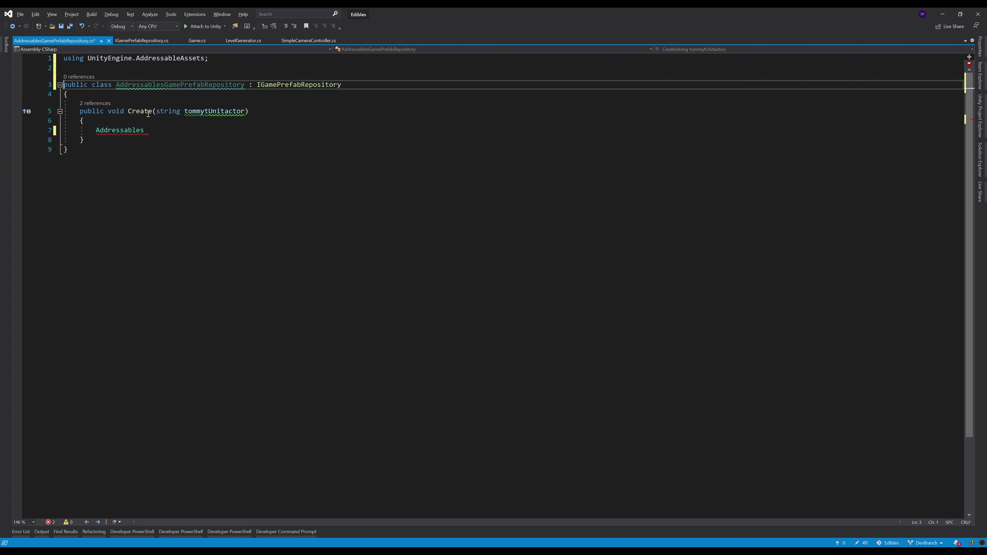
key("Down")
key("Down")
key("Down")
key("Down")
key("End")
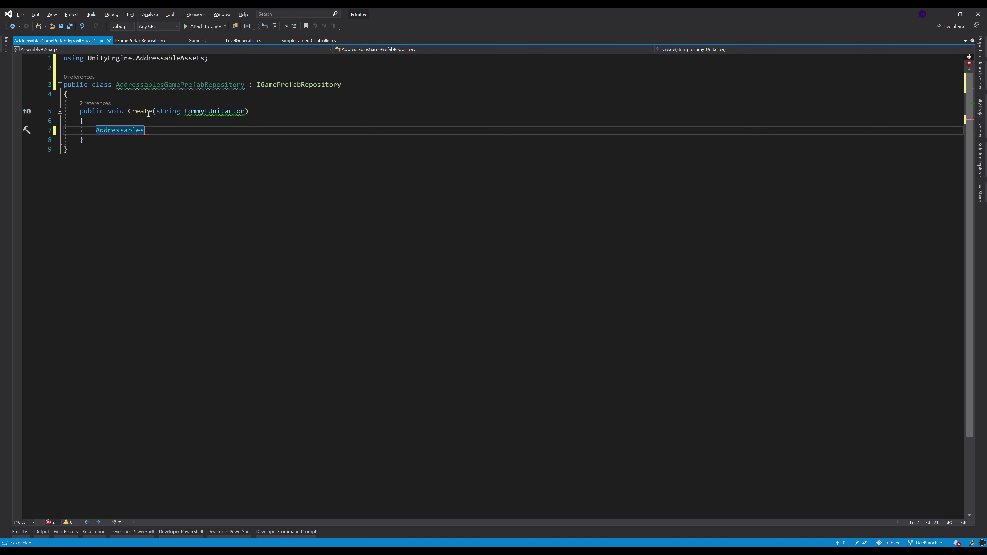
Complete the call as LoadAssetAsync<GameObject>("TommyT.UnitActor"); importing UnityEngine for GameObject
type(".load")
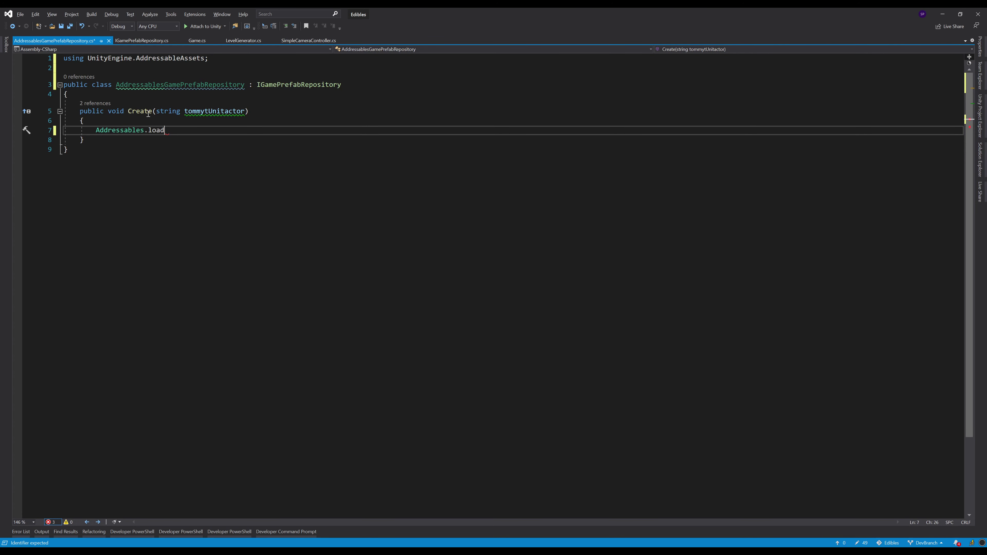
key("Tab")
type("Game")
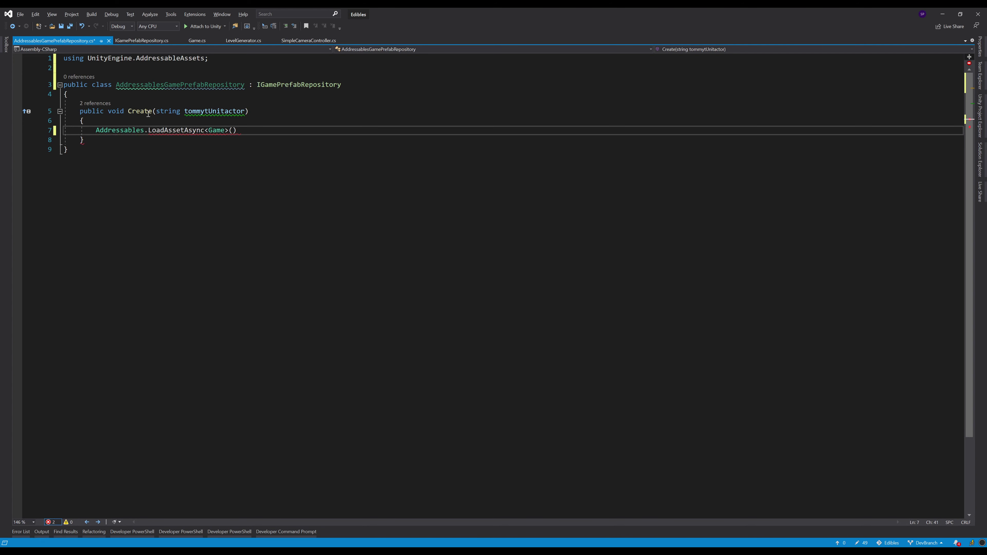
type("Object")
key("alt+Return")
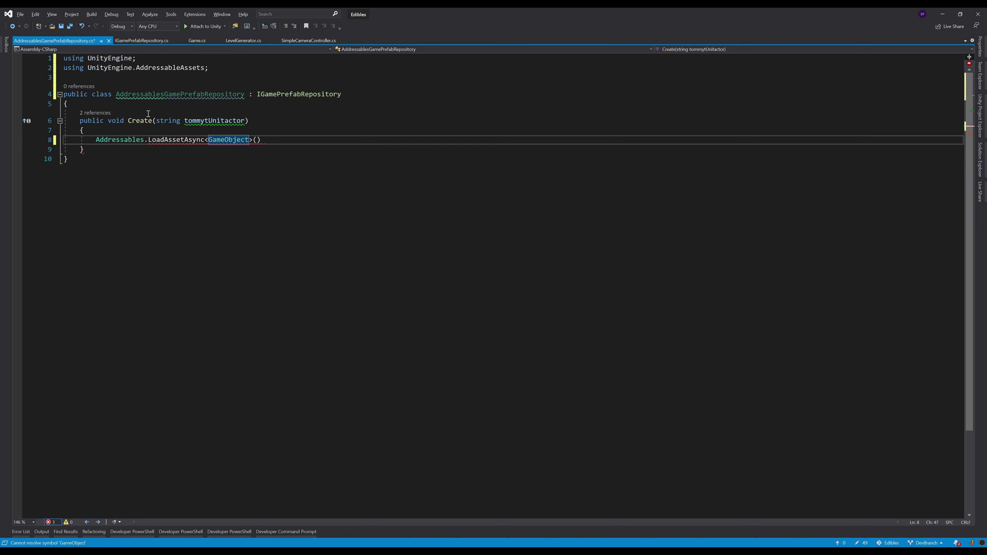
key("End")
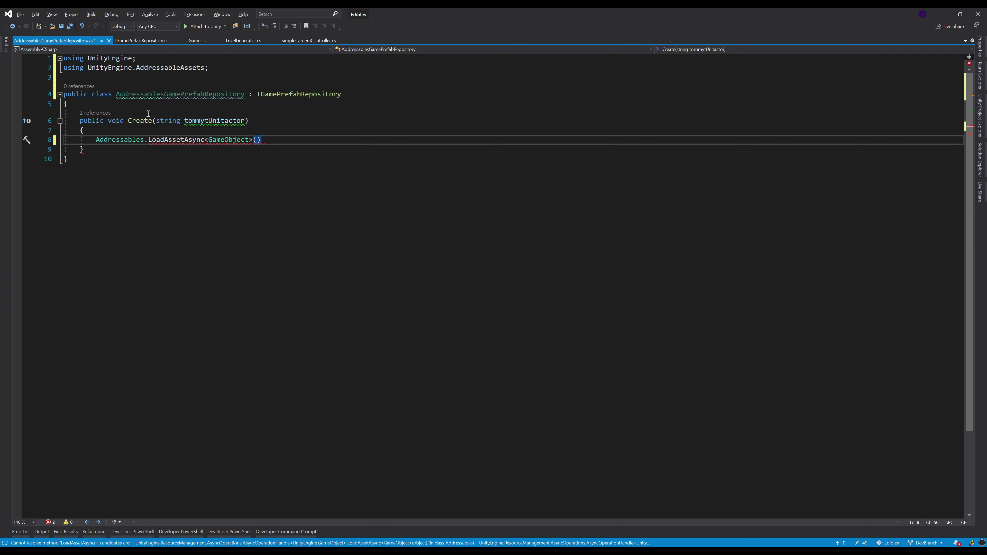
type(";")
key("Left")
key("Left")
type("\"")
type("T")
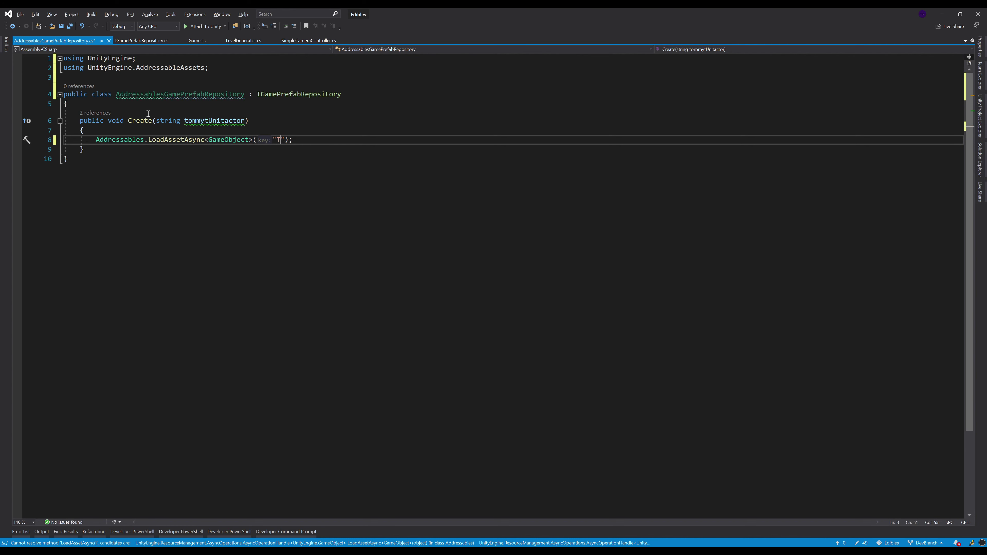
type("ommyT")
type(".Unit")
type("Actor")
Save AddressablesGamePrefabRepository.cs with the LoadAssetAsync call in place
key("alt+Tab")
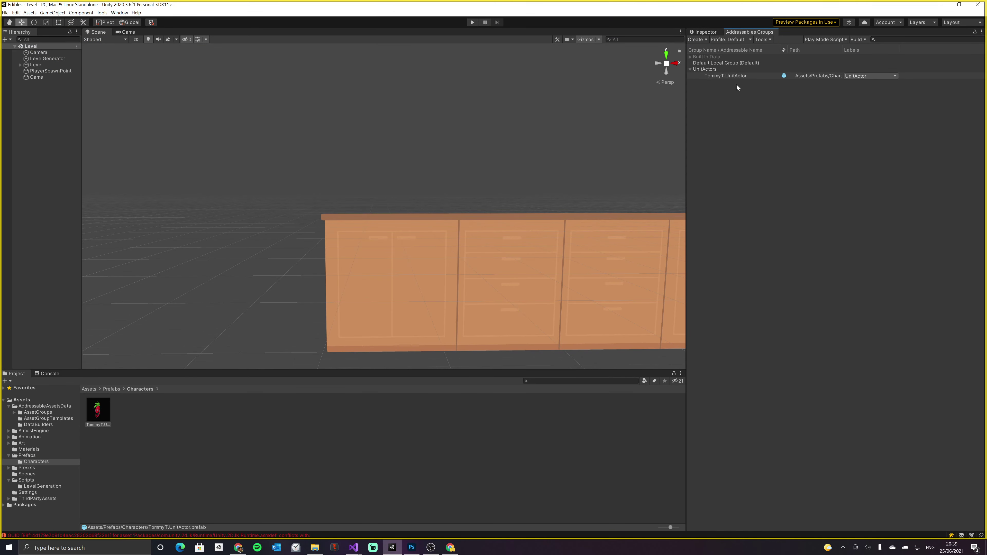
key("alt+Tab")
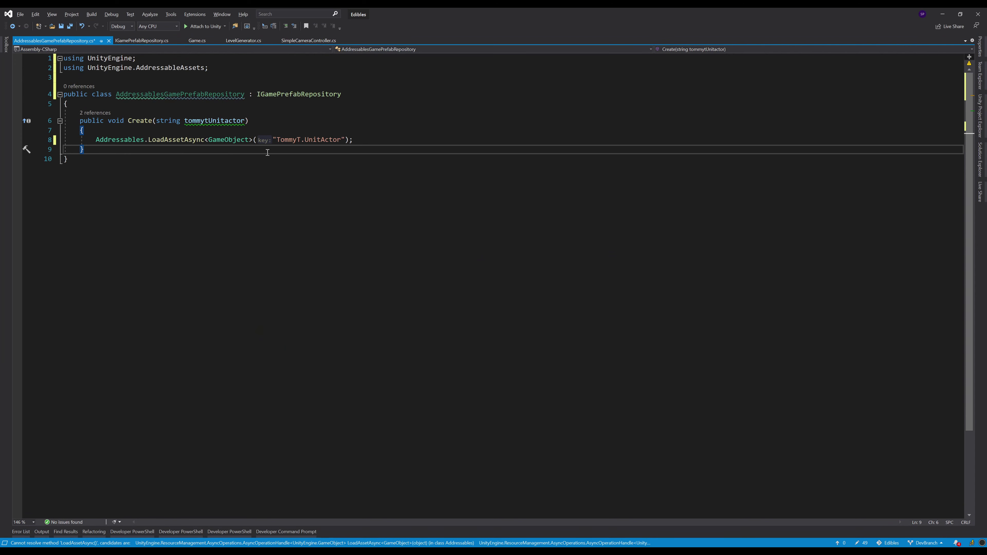
left_click(360, 140)
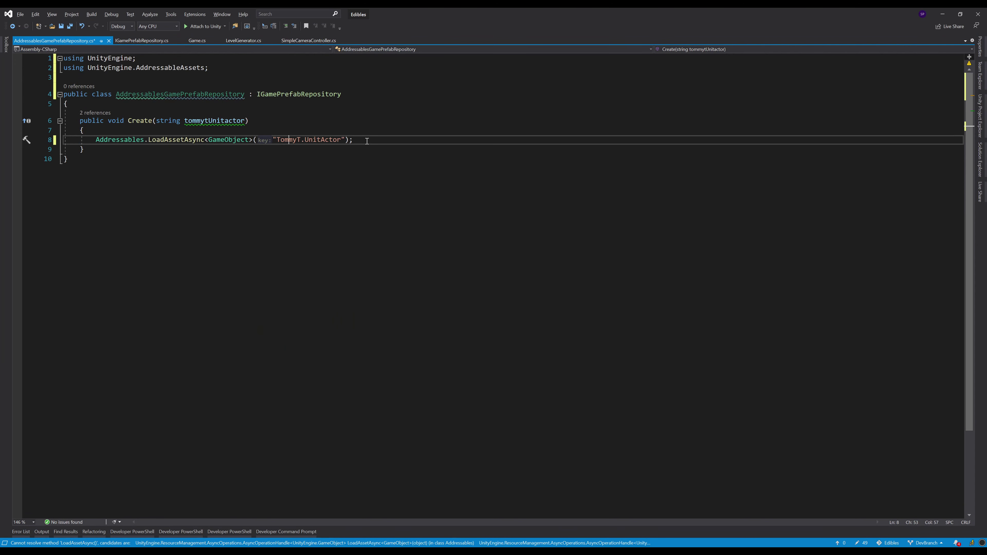
key("ctrl+s")
left_click(157, 140)
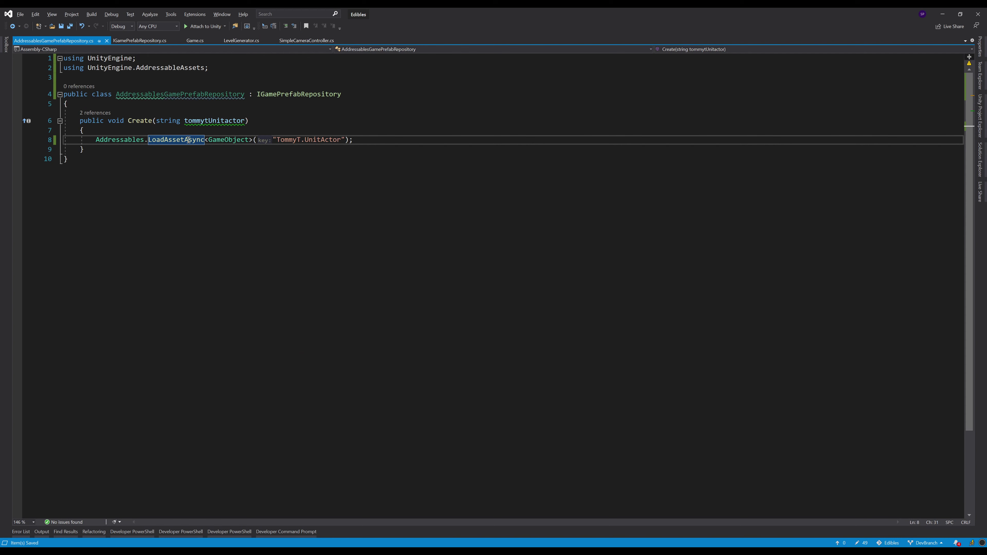
key("Home")
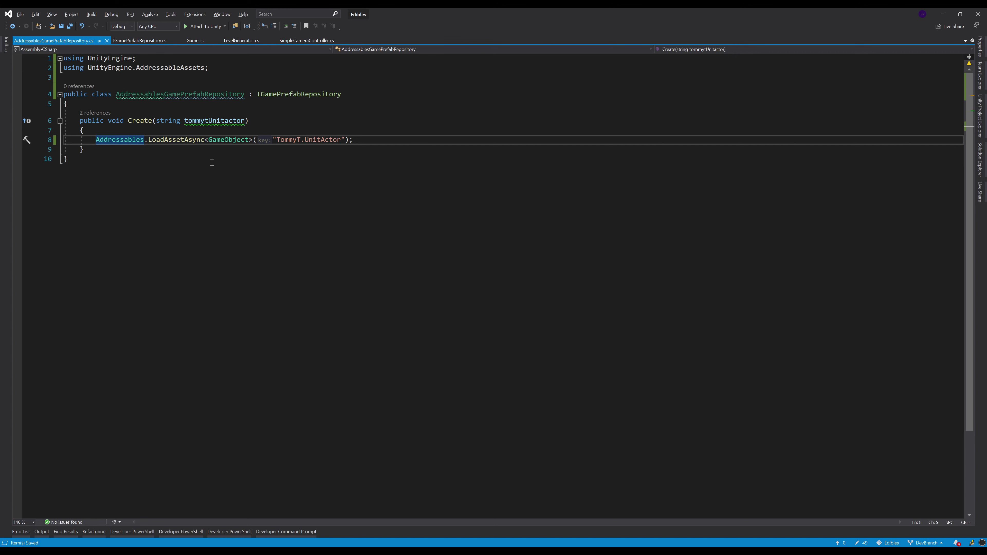
Replace Create's void return type with Task<GameObject>, importing System.Threading.Tasks
key("Up")
key("Up")
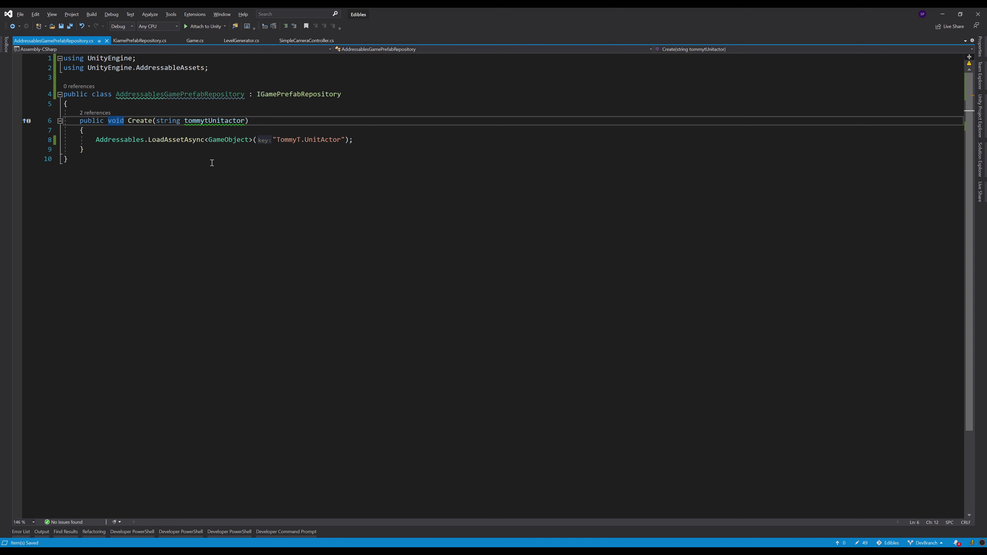
key("Delete")
key("Delete")
key("Delete")
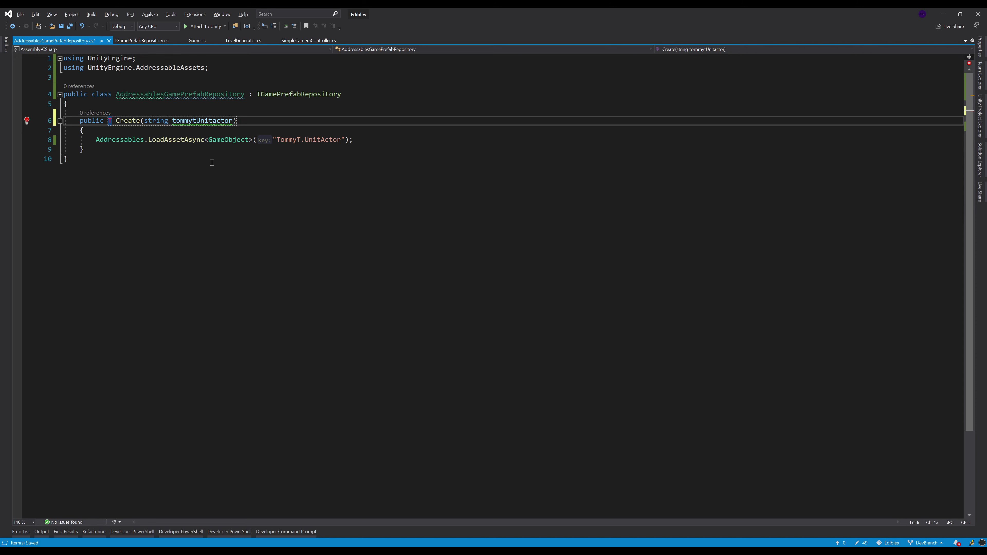
type("Task")
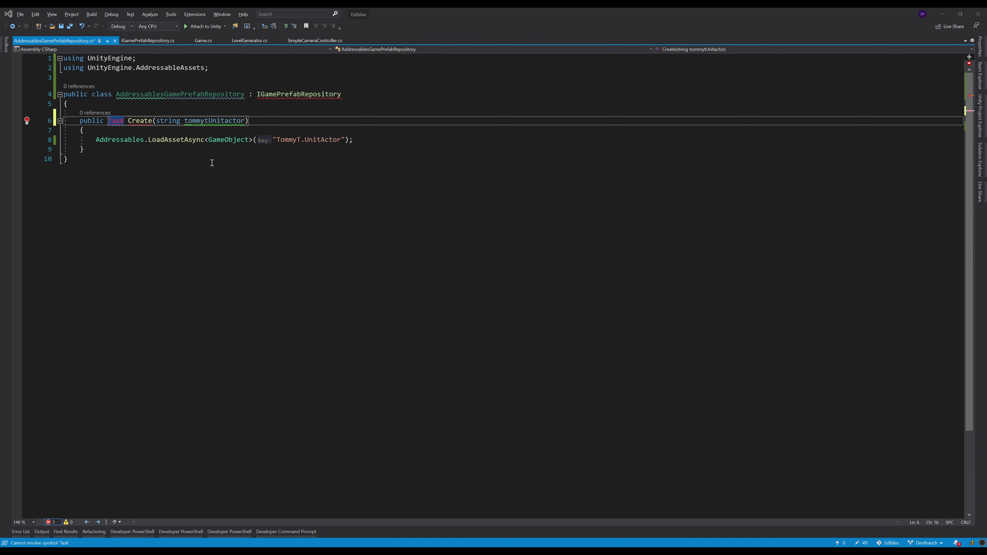
key("alt+Return")
type("<")
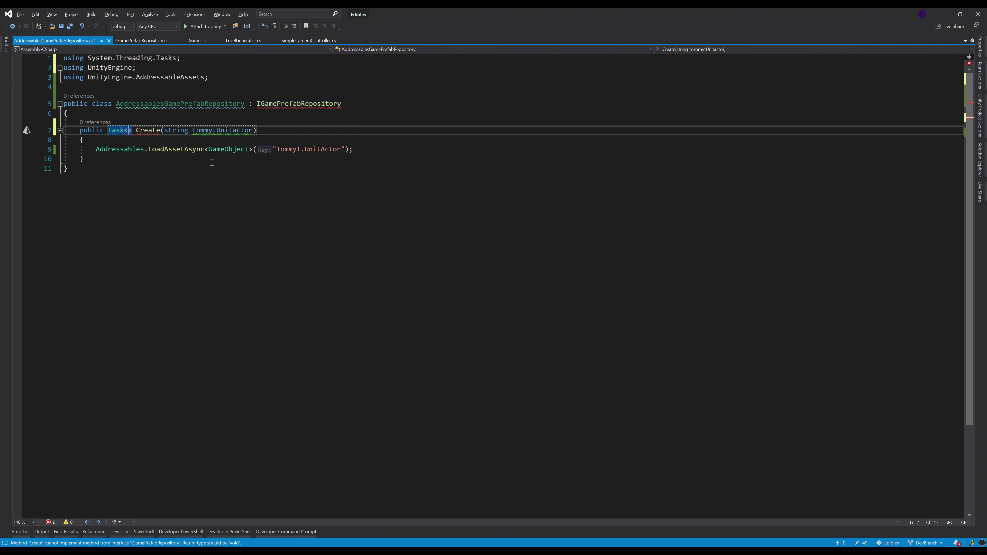
type("Gm")
key("BackSpace")
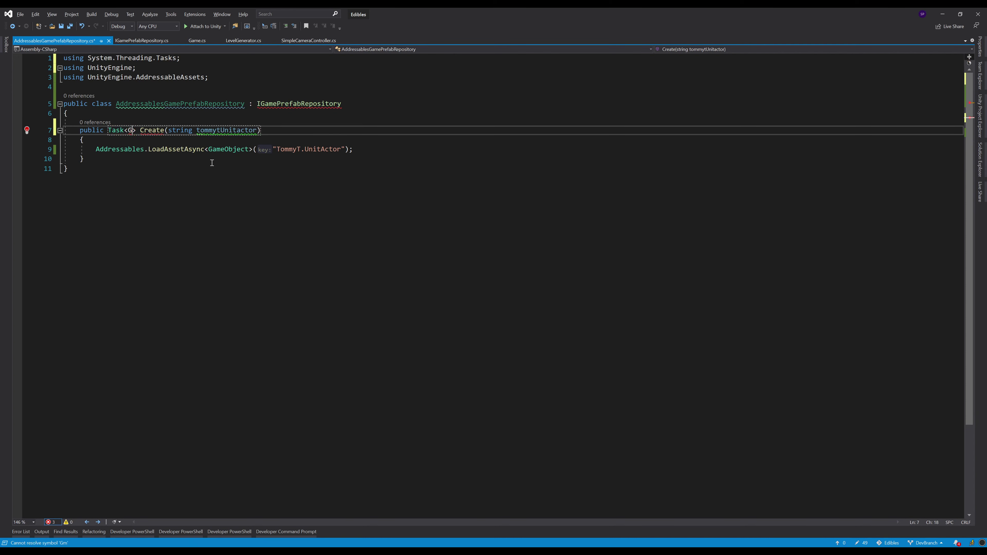
type("ameObj")
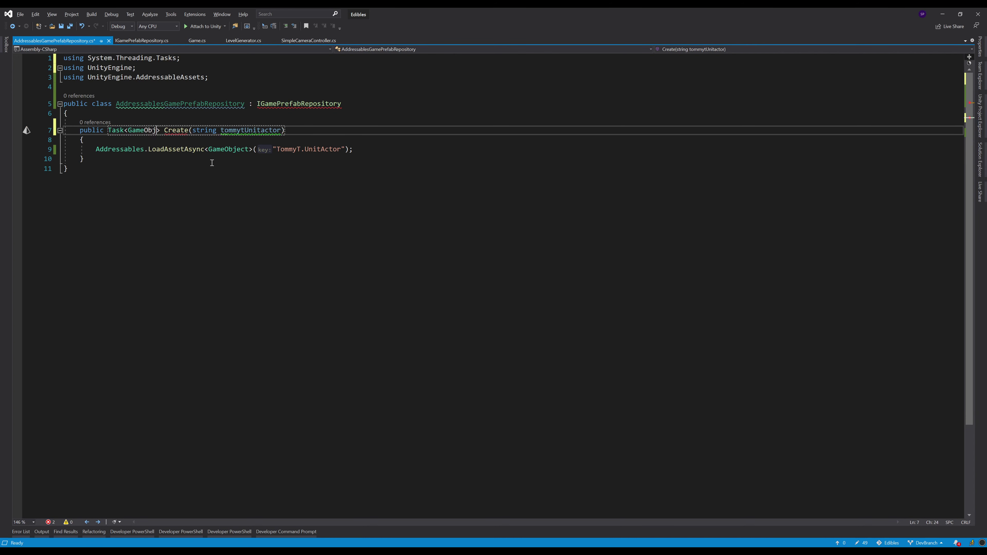
type("ect")
key("Down")
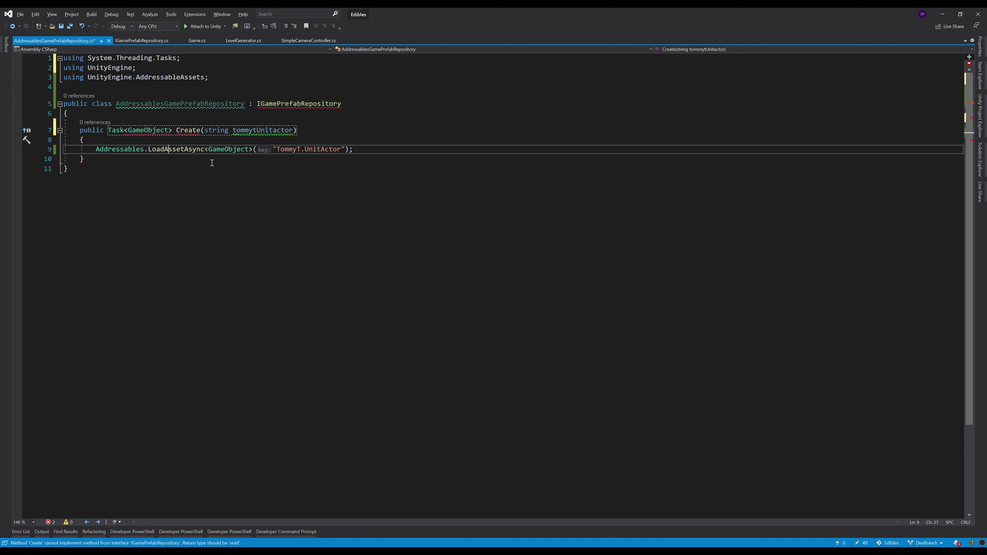
key("Up")
key("ctrl+shift+Left")
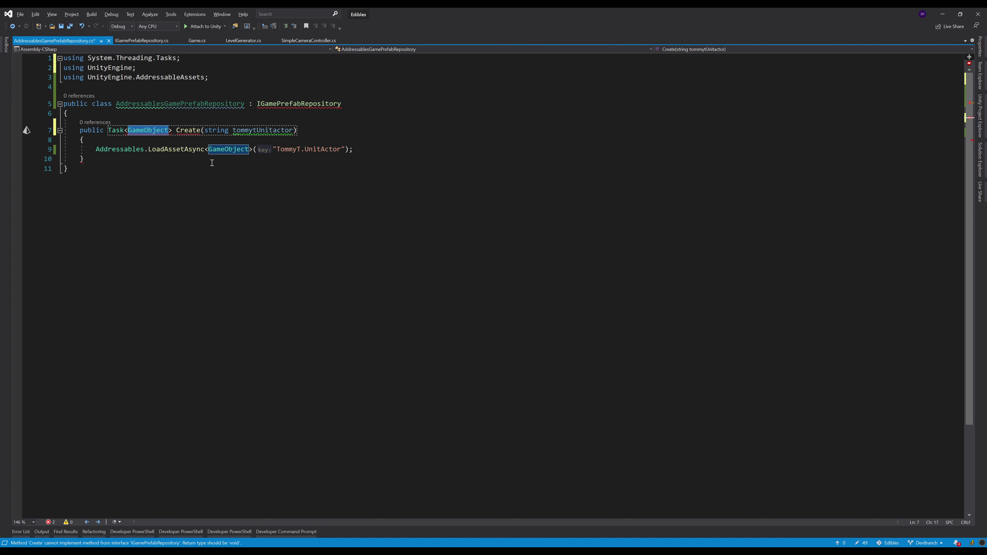
key("Down")
key("Down")
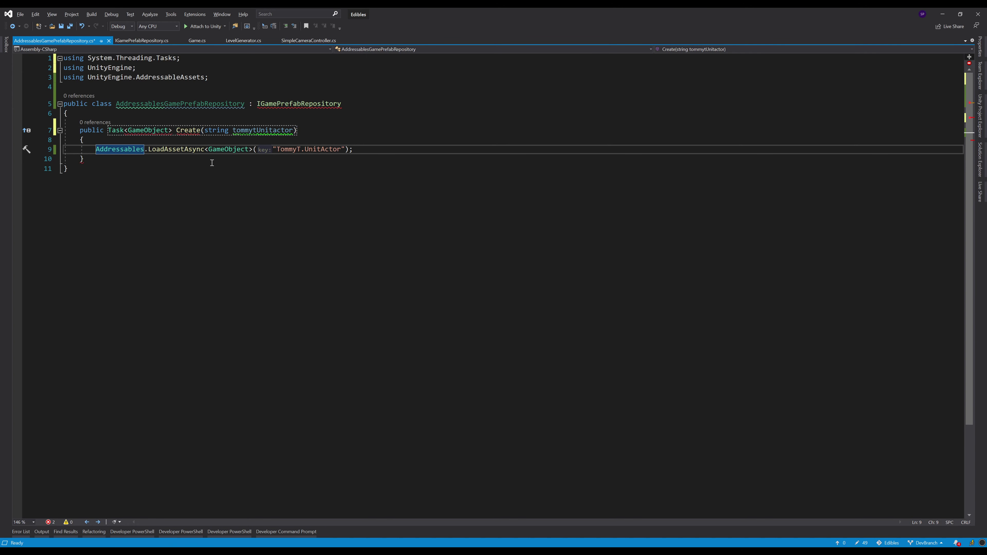
Assign the LoadAssetAsync result to var prefabAsset and leave an empty line 10 below it
type("var ")
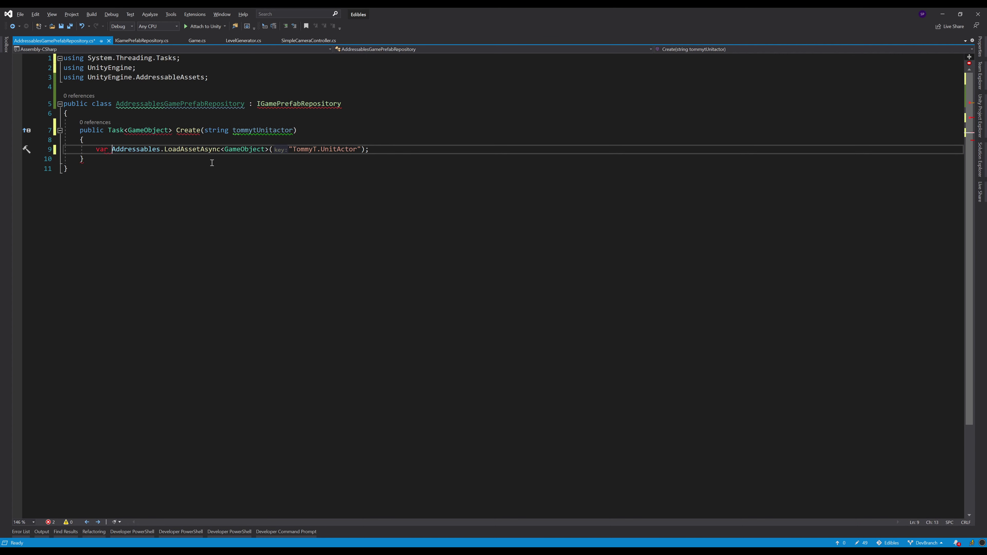
type("prefabAss")
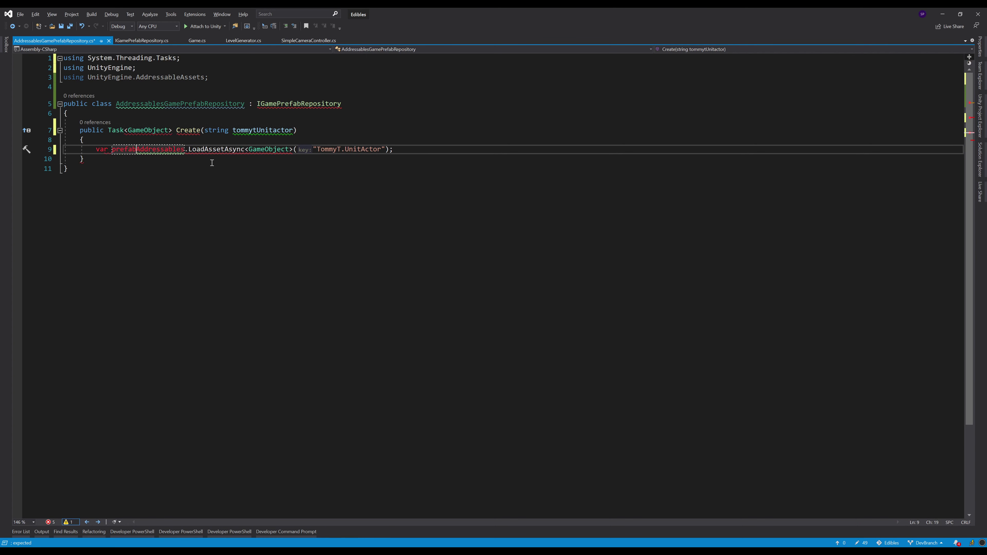
type("et =")
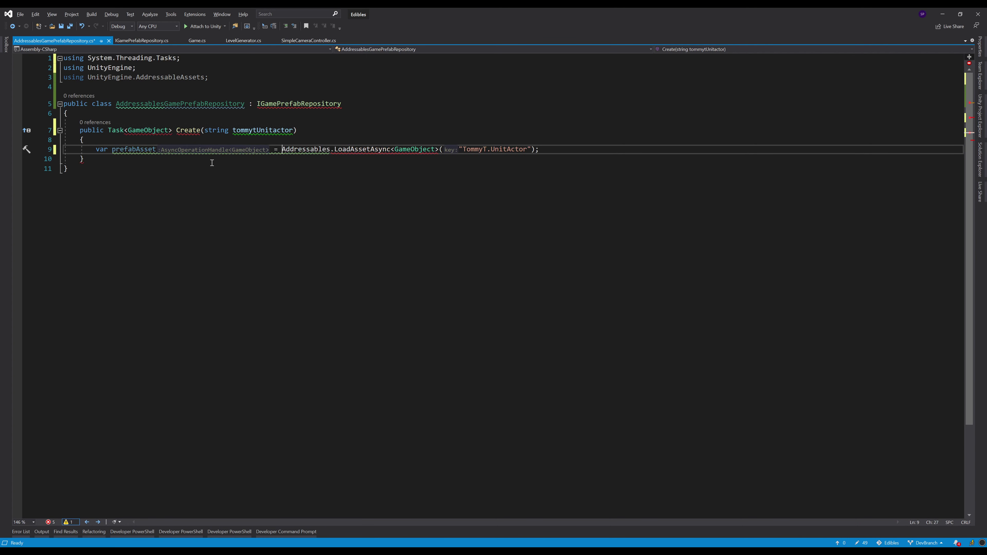
key("End")
key("Return")
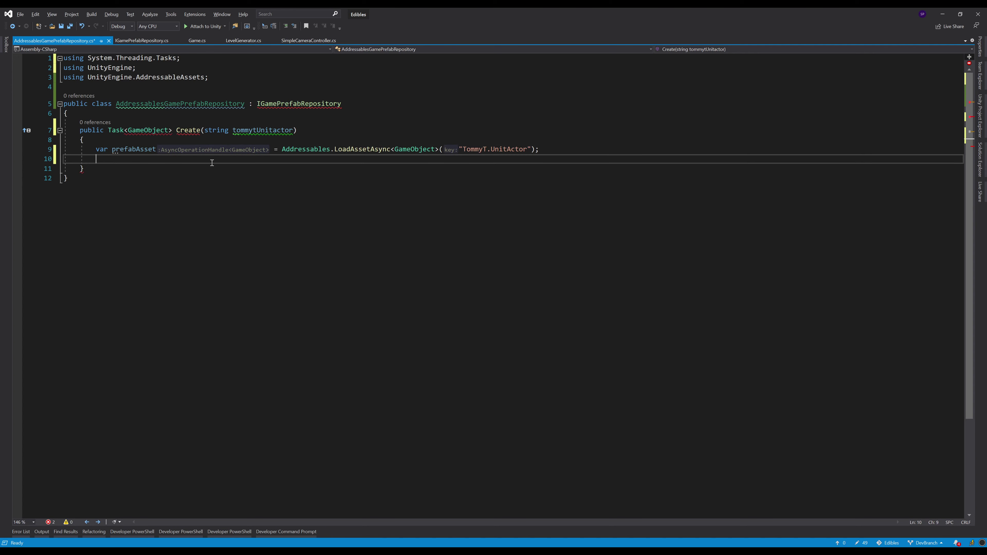
type("retu")
key("BackSpace")
key("BackSpace")
key("BackSpace")
left_click(178, 150)
double_click(179, 149)
left_click(363, 150)
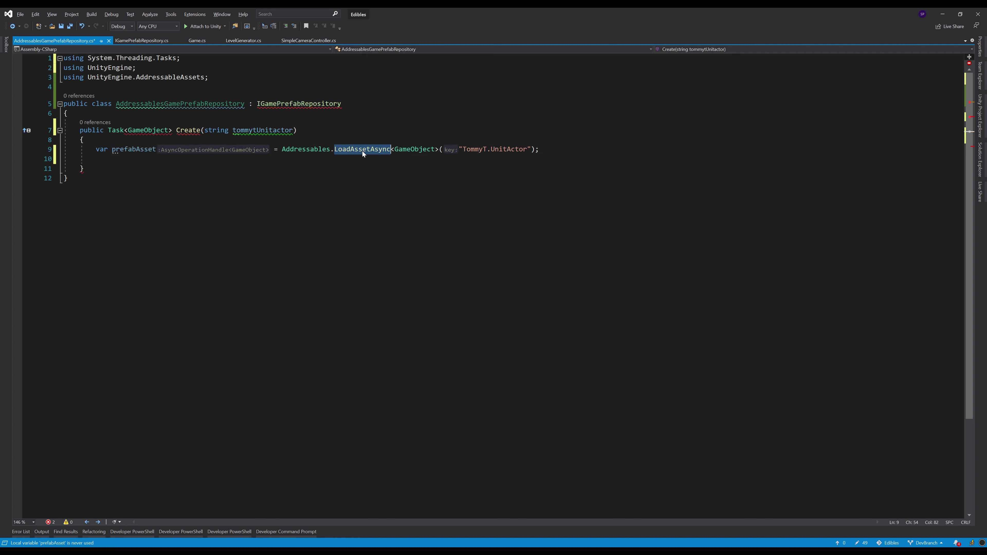
left_click(156, 163)
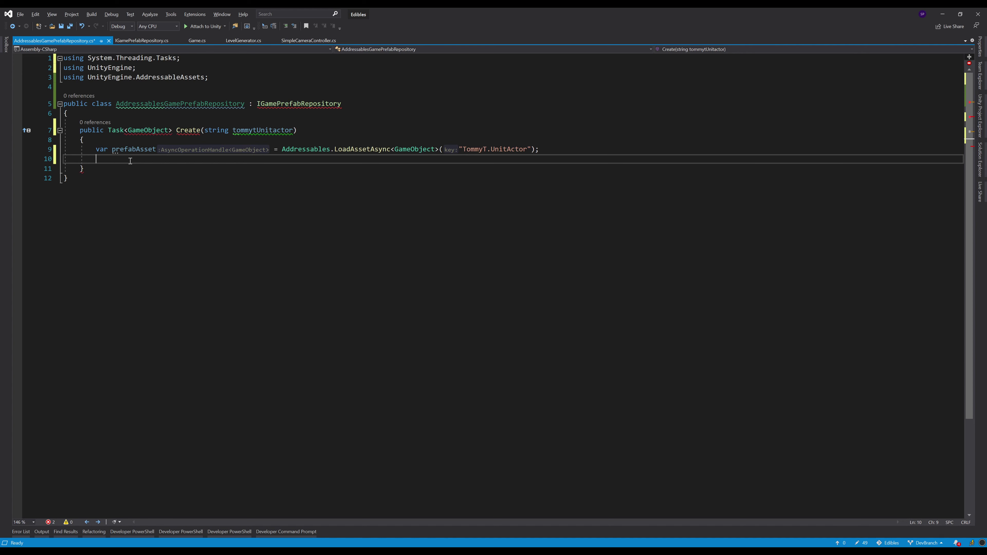
Add GameObject.Instantiate(prefabAsset, Vector3.zero, Quaternion.identity); on line 10
type("GameObject")
type(",")
key("BackSpace")
type(".In")
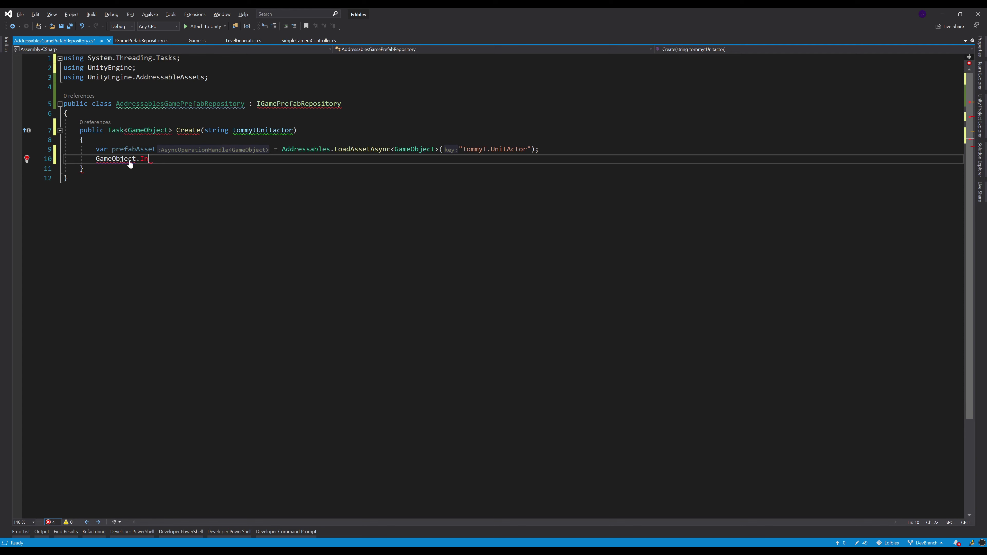
type("stantiate(")
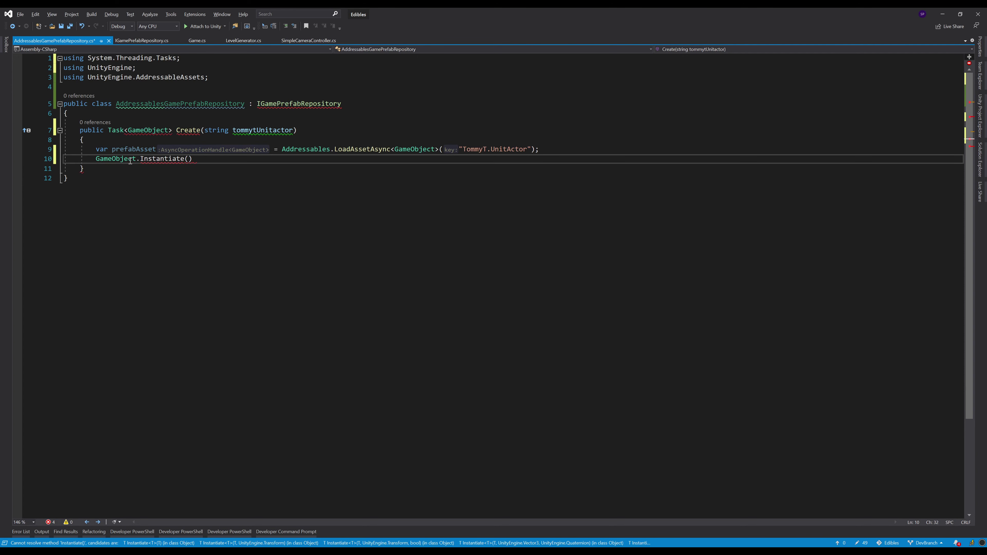
type("prefabAss")
type("et,Vect")
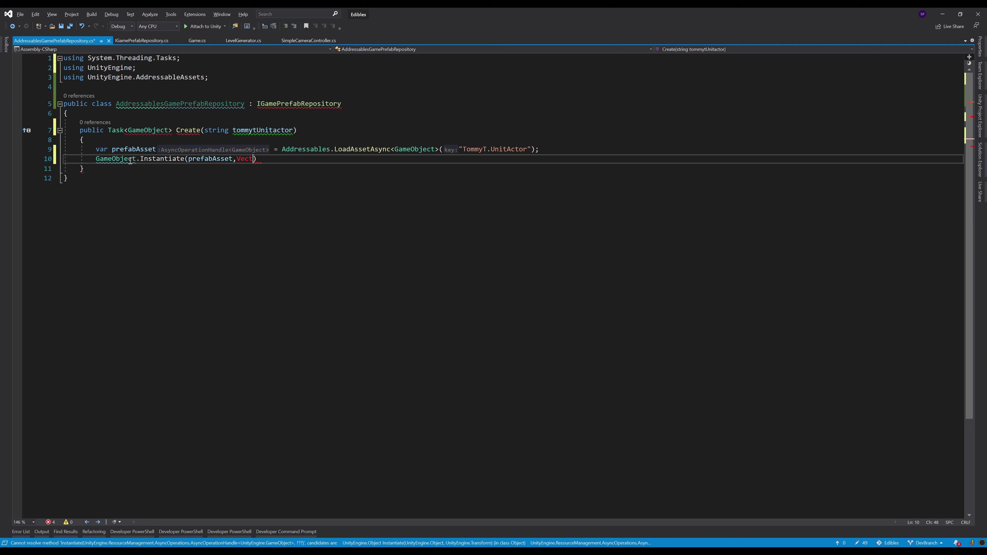
type("or3.")
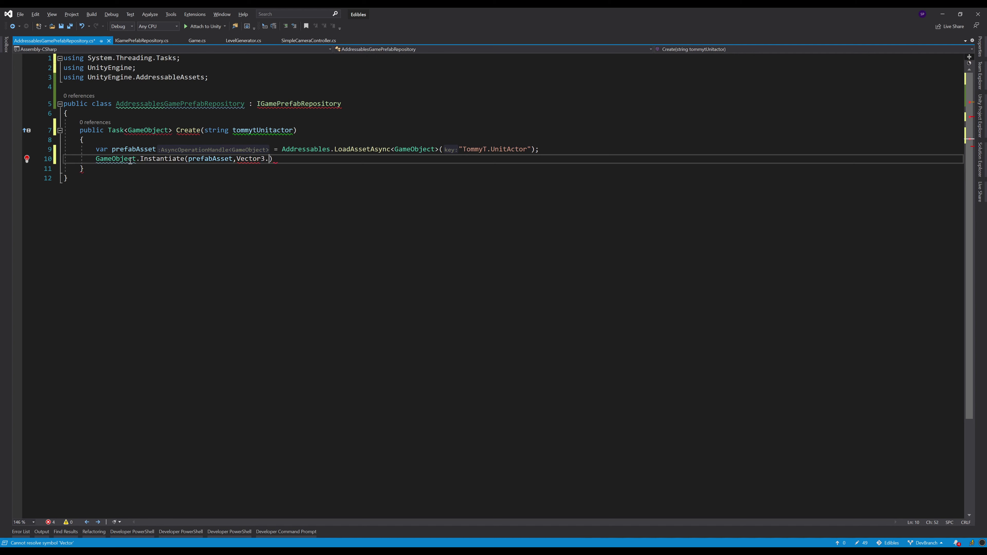
type("zero, ")
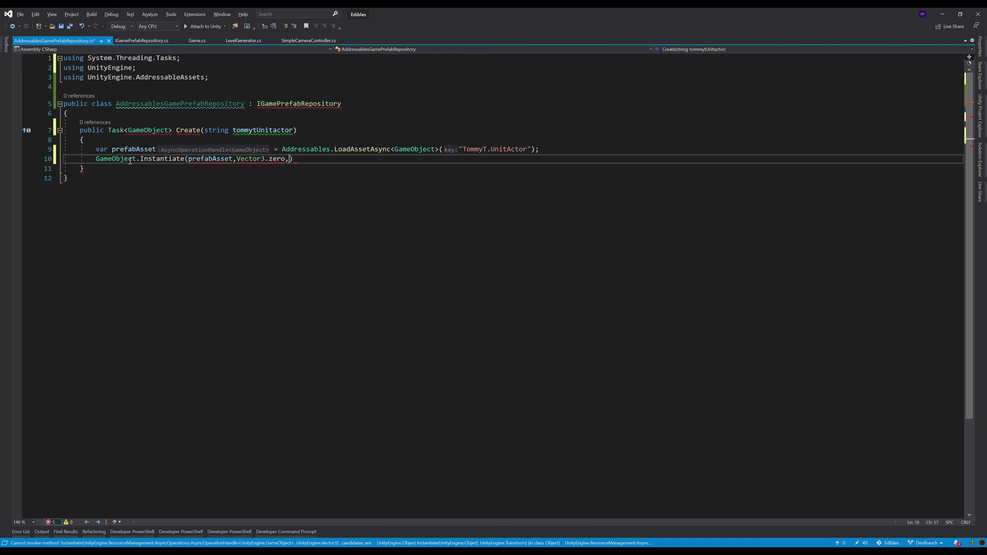
type("Quaternion.identity")
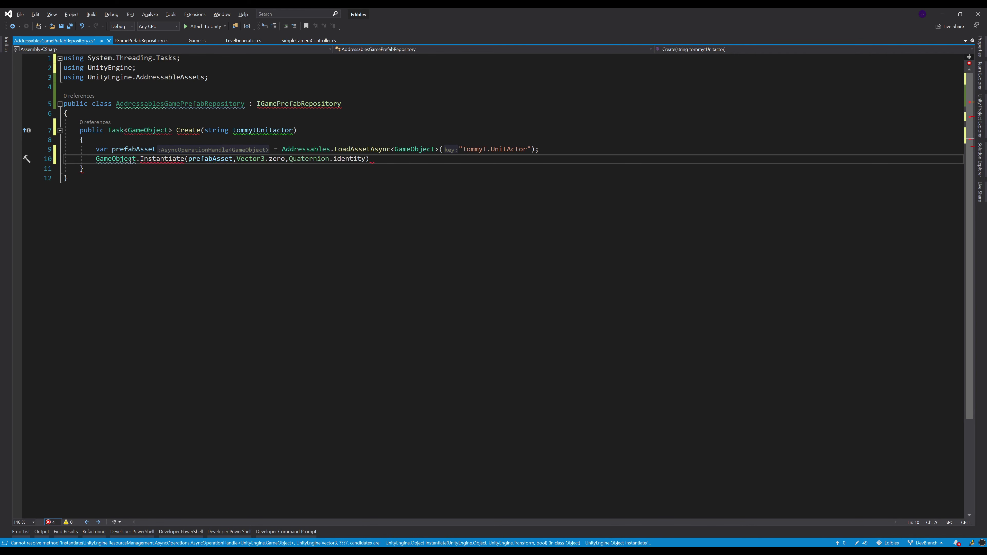
type(");")
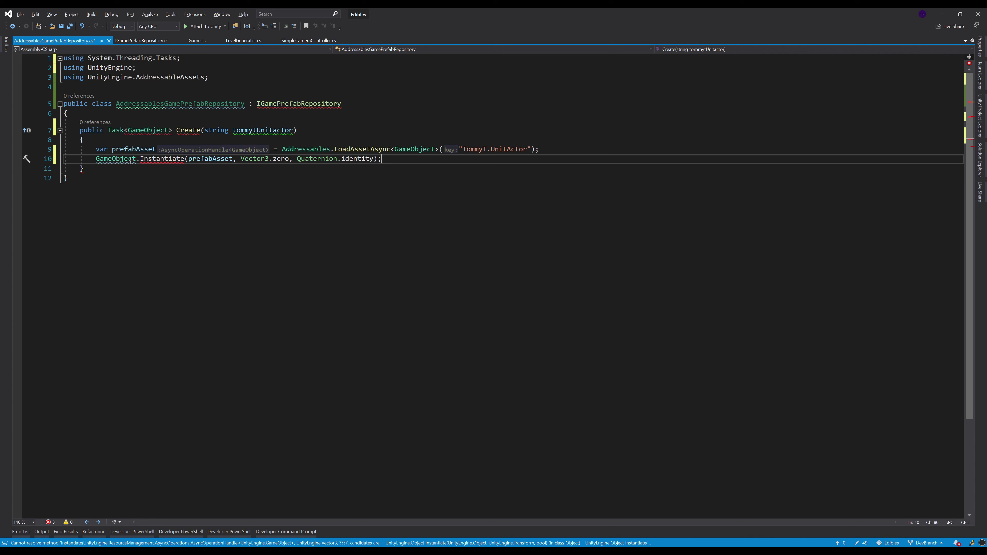
key("Home")
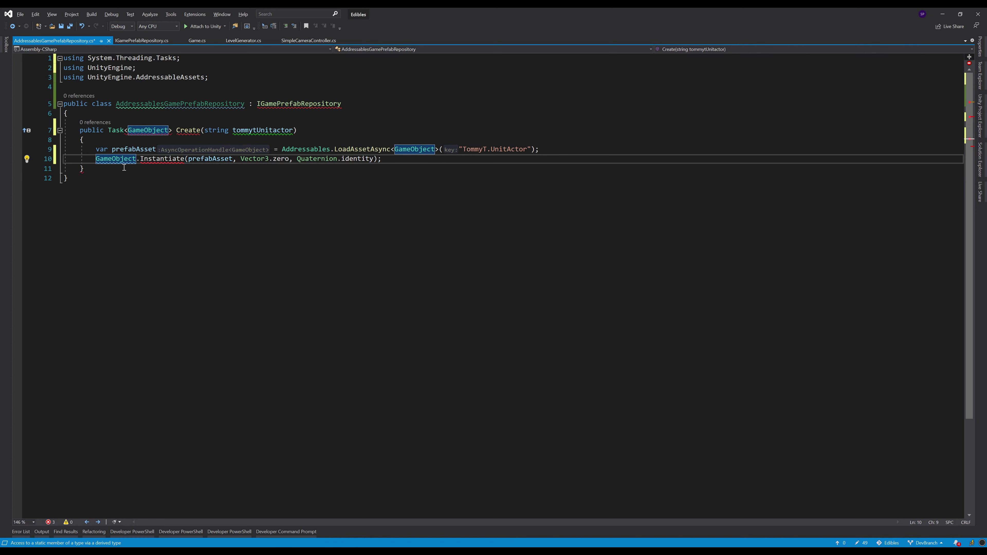
Store the Instantiate result in var gameObjectToReturn and add return gameObjectToReturn; beneath it
key("Home")
type("var g")
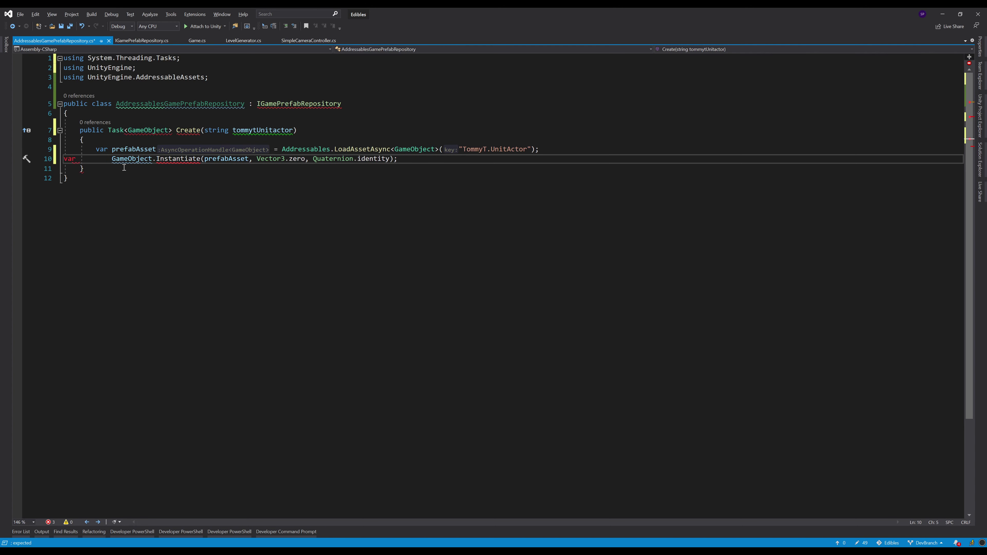
type("ameObjectToR")
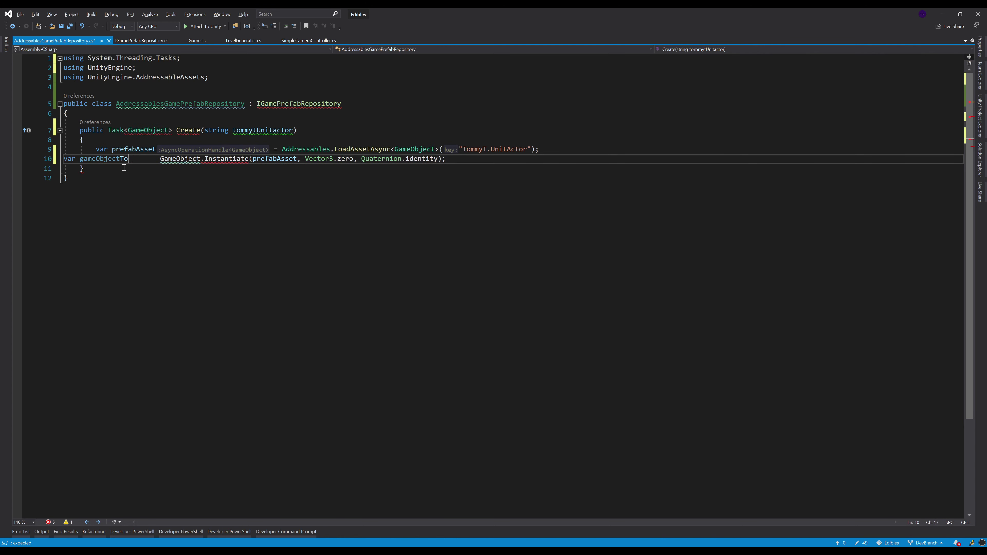
type("eturn =")
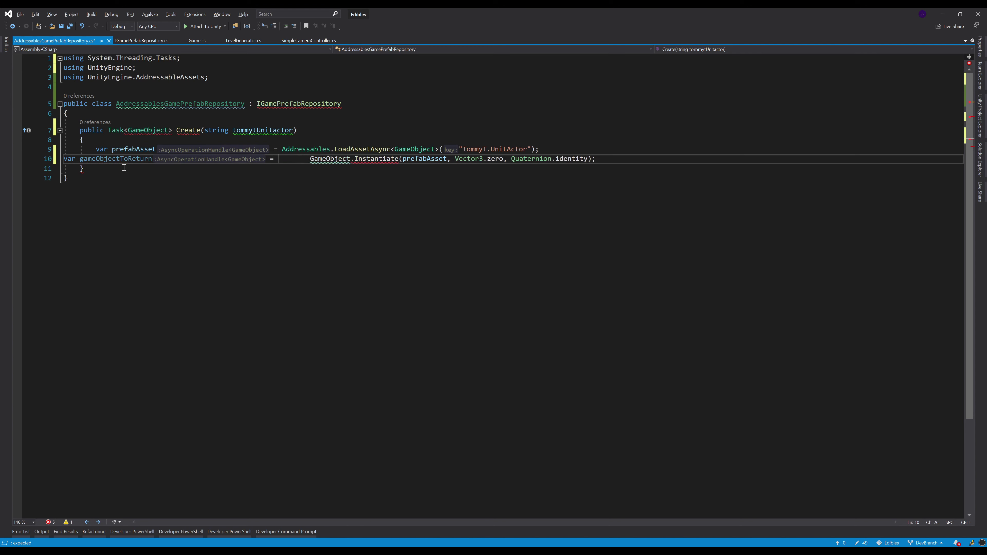
key("End")
key("Return")
type("r")
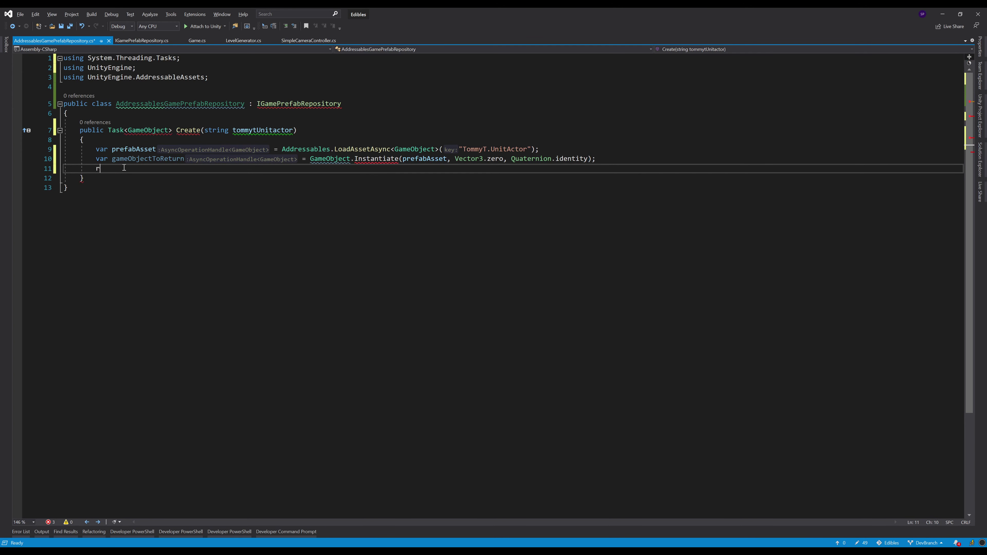
type("eturn gameo")
key("Tab")
type(";")
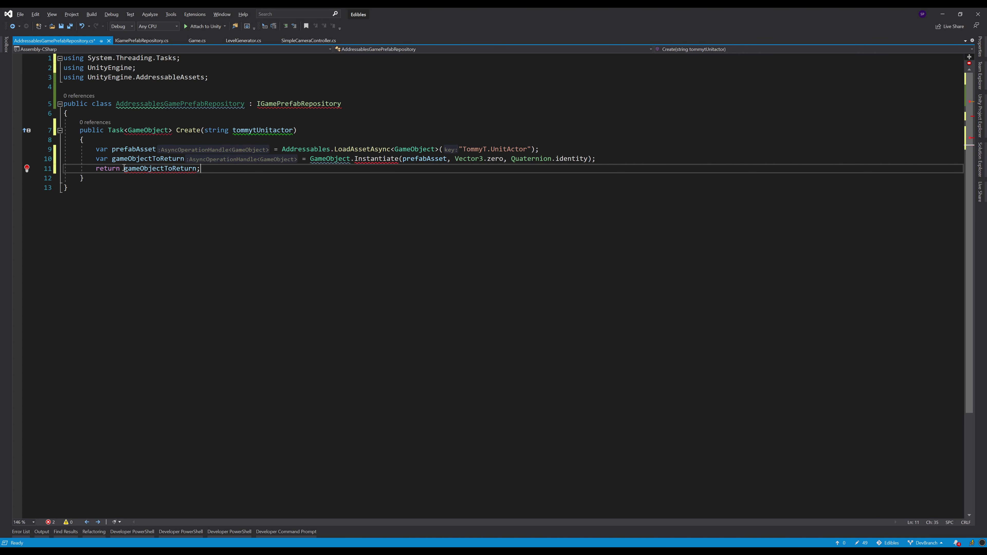
double_click(123, 168)
key("Up")
key("Up")
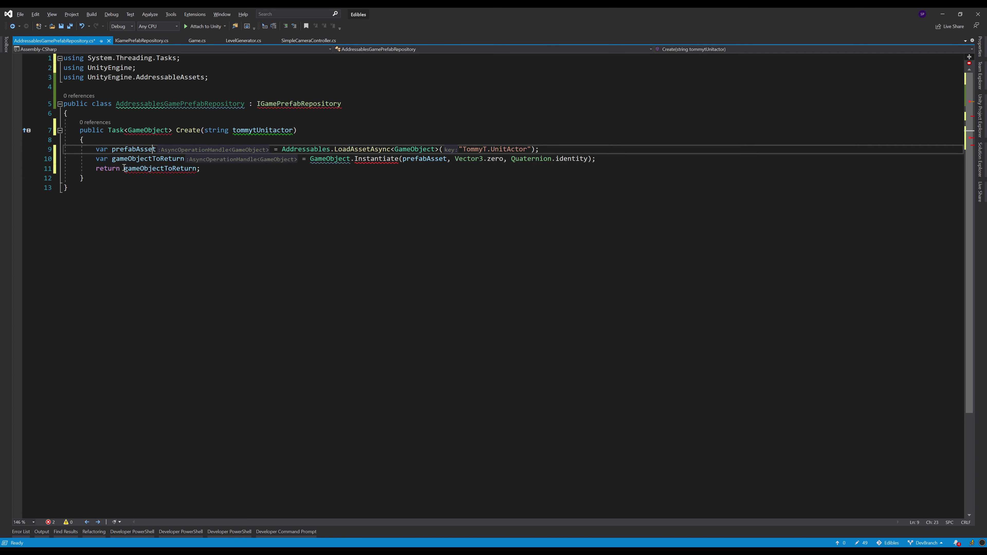
key("Down")
key("Down")
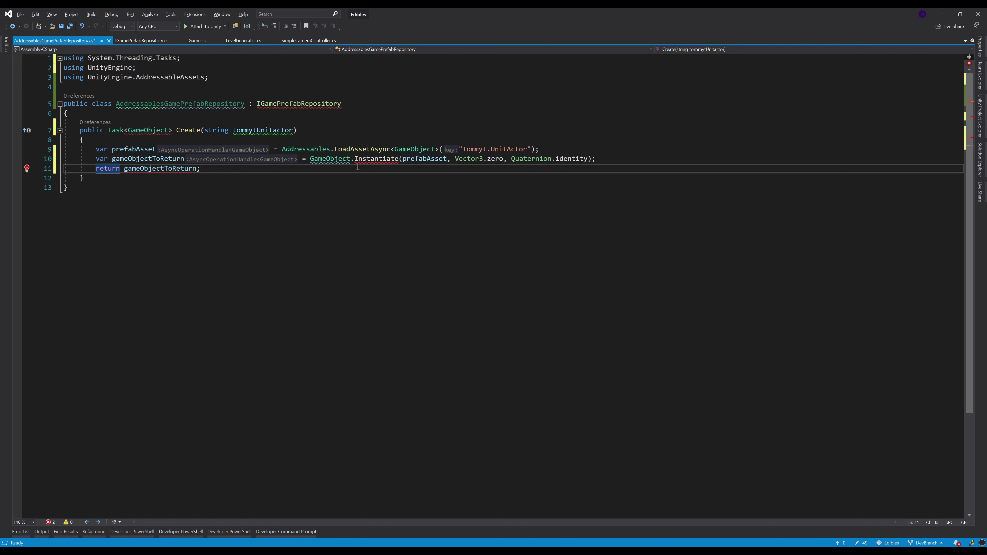
Make line 10 call Instantiate<GameObject>, correcting the misspelled 'GameObect' type argument
left_click(396, 159)
key("Right")
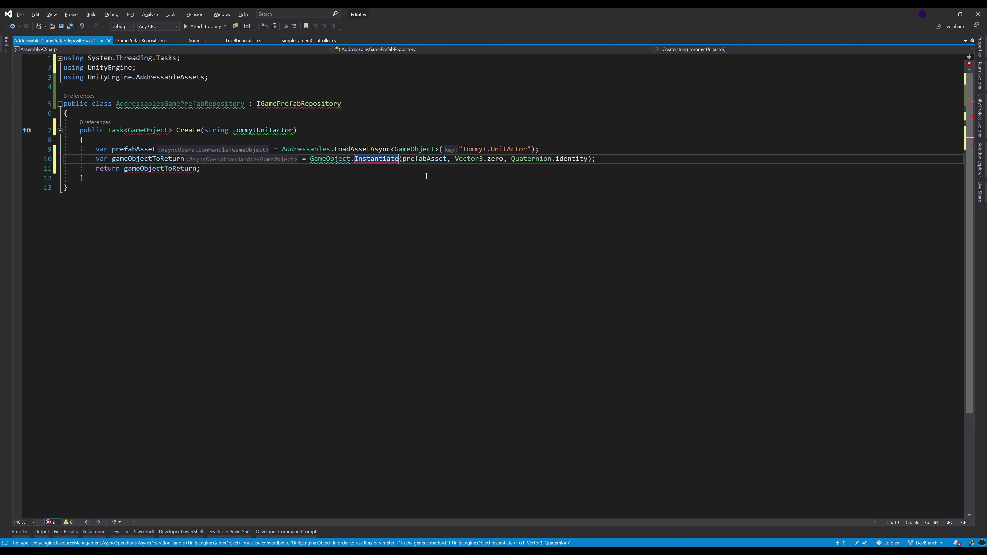
type("<")
type("GameObect>")
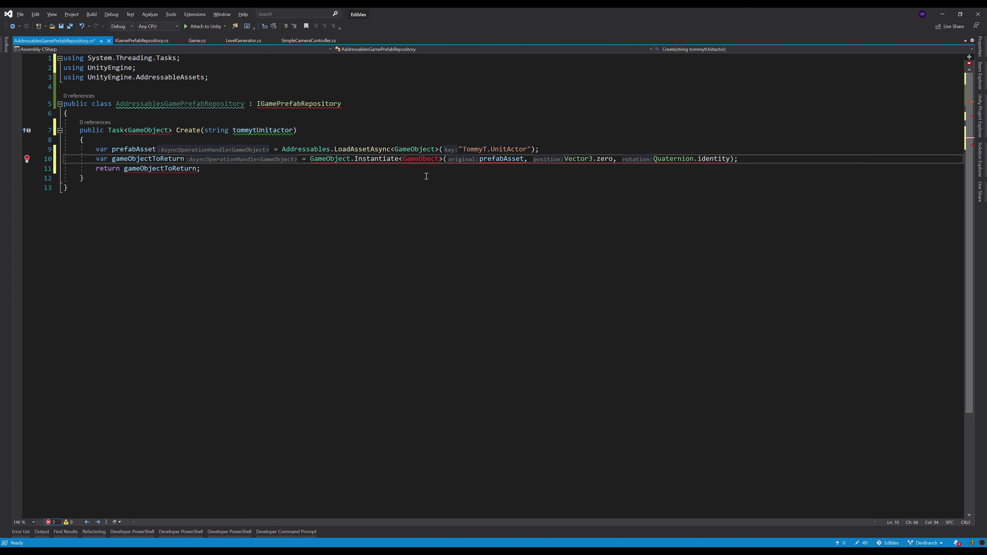
key("ctrl+shift+Left")
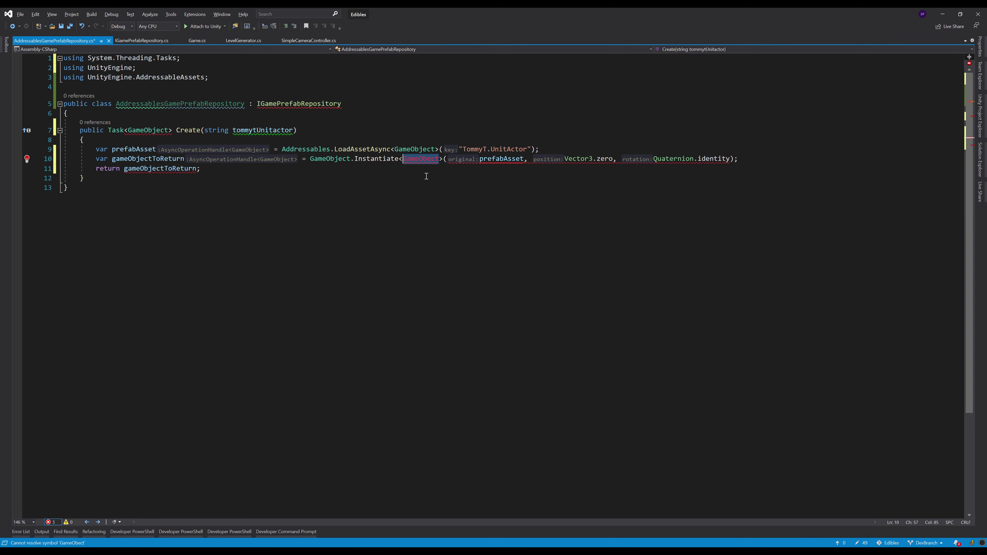
type("GameObject")
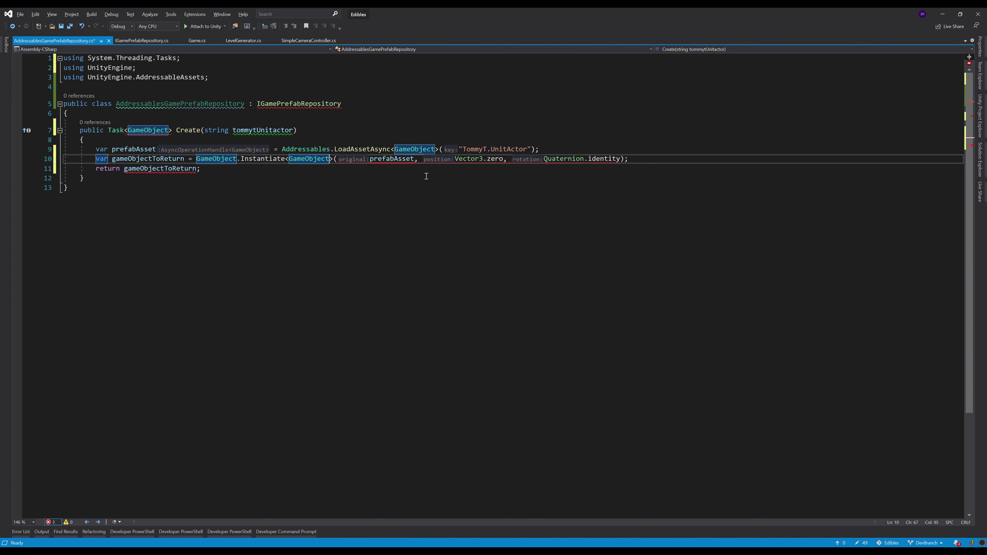
left_click(391, 185)
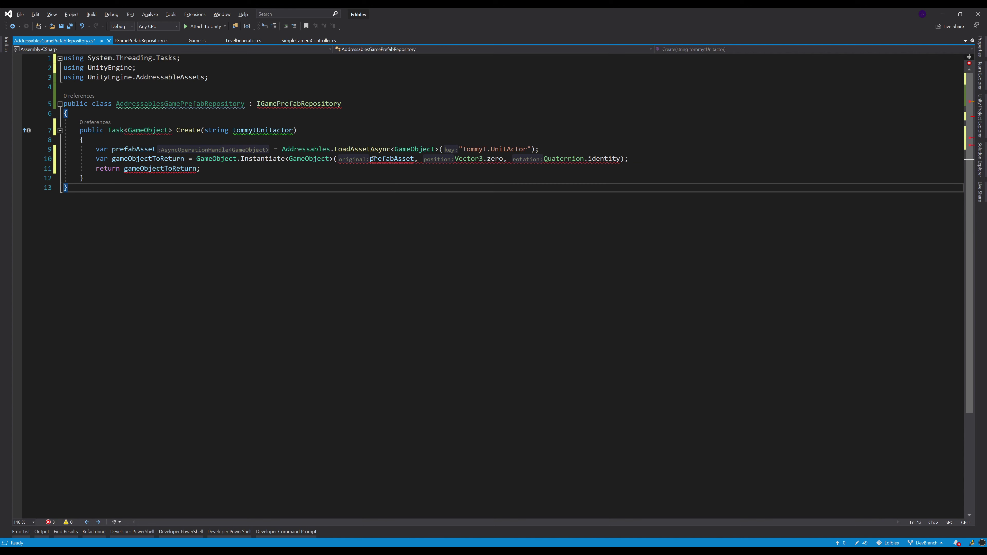
left_click(545, 150)
Append .Task to the Addressables.LoadAssetAsync<GameObject>("TommyT.UnitActor") call on line 9
key("Left")
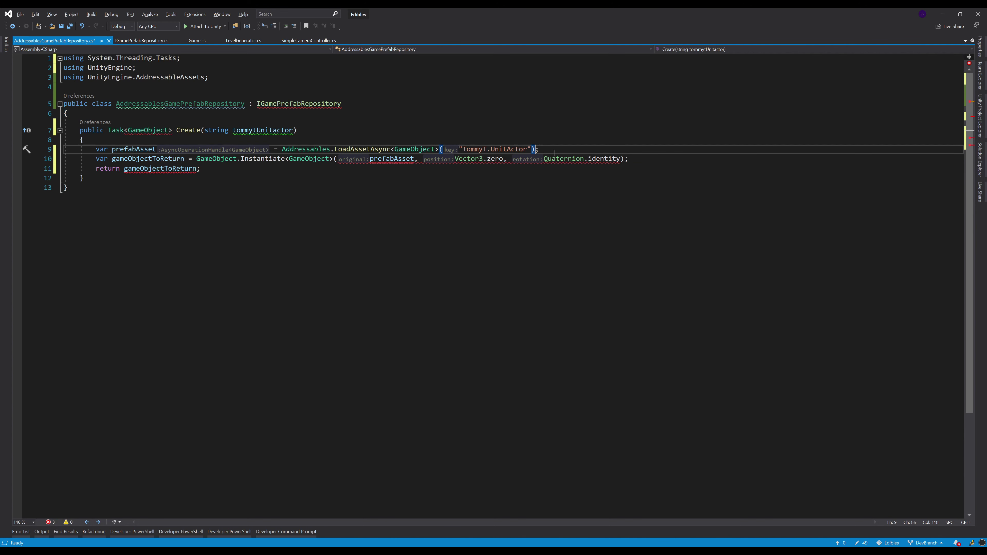
type(".Task")
key("Down")
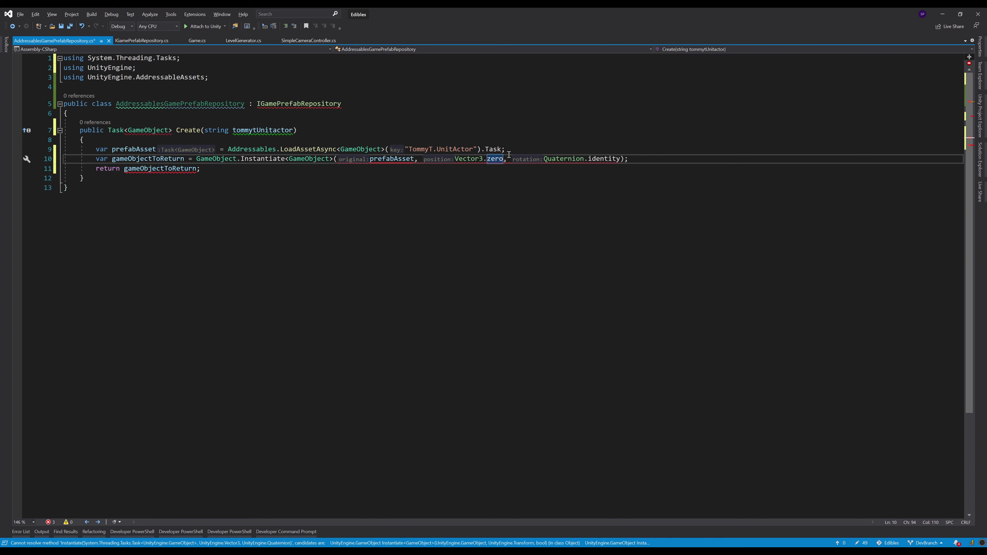
key("Up")
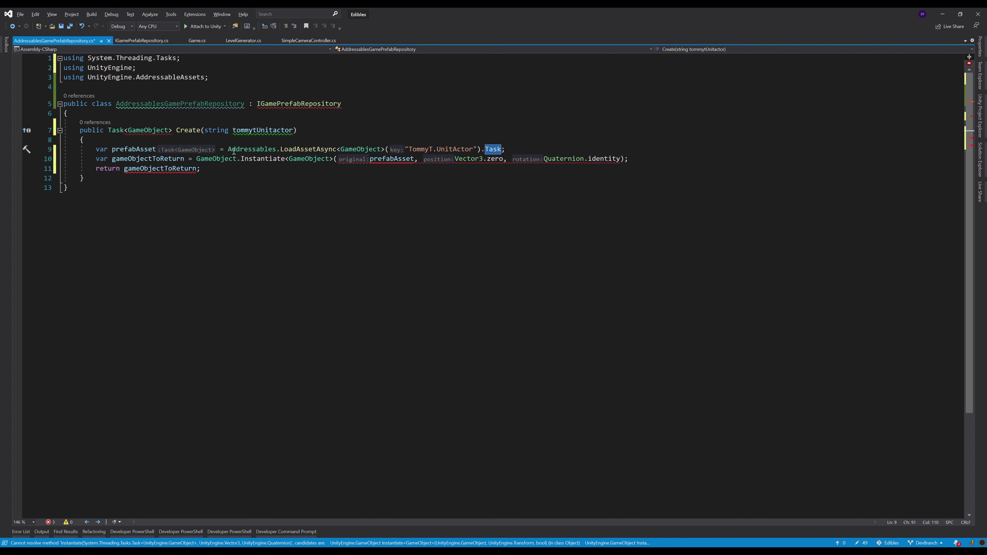
Insert 'await' before the Addressables.LoadAssetAsync call on line 9
left_click(229, 150)
type("await")
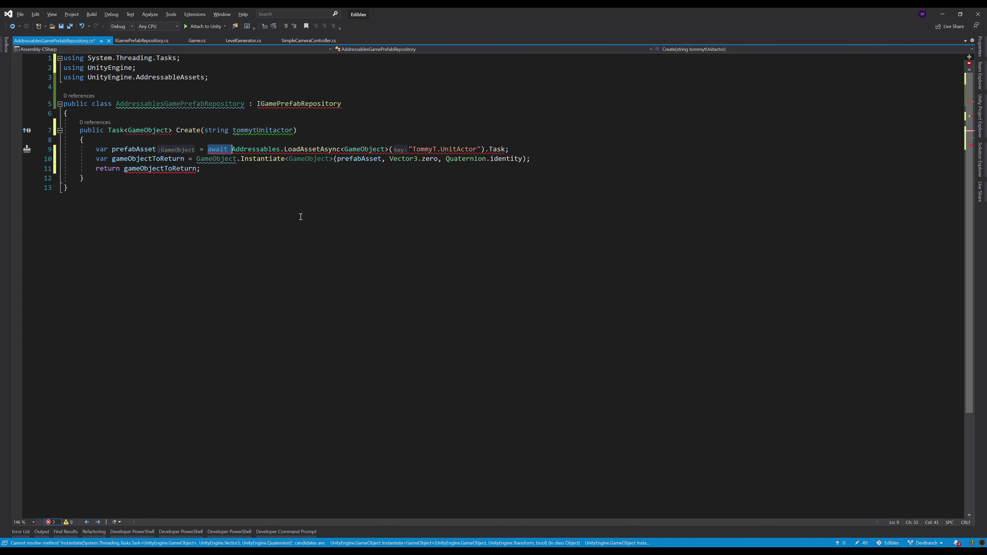
key("ctrl+w")
key("ctrl+w")
key("ctrl+w")
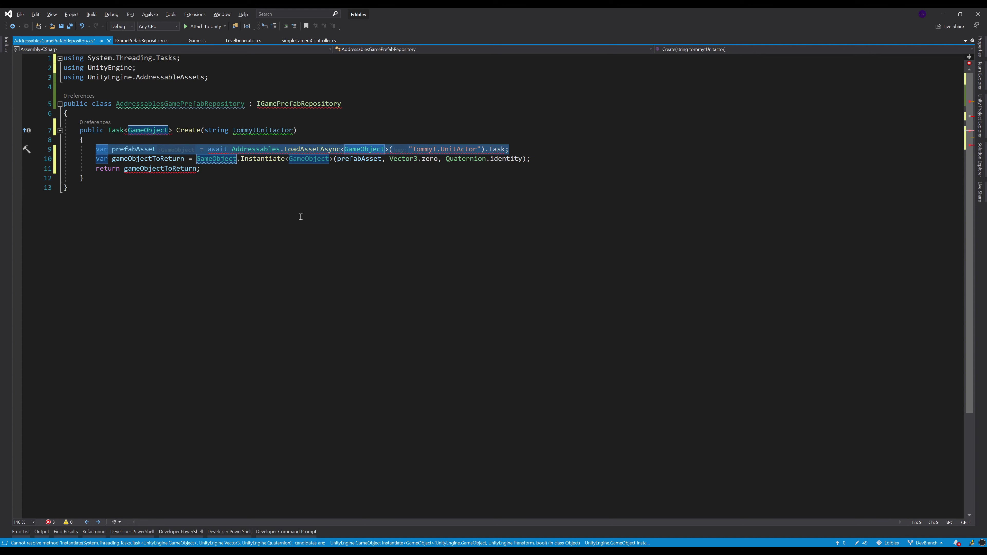
key("Escape")
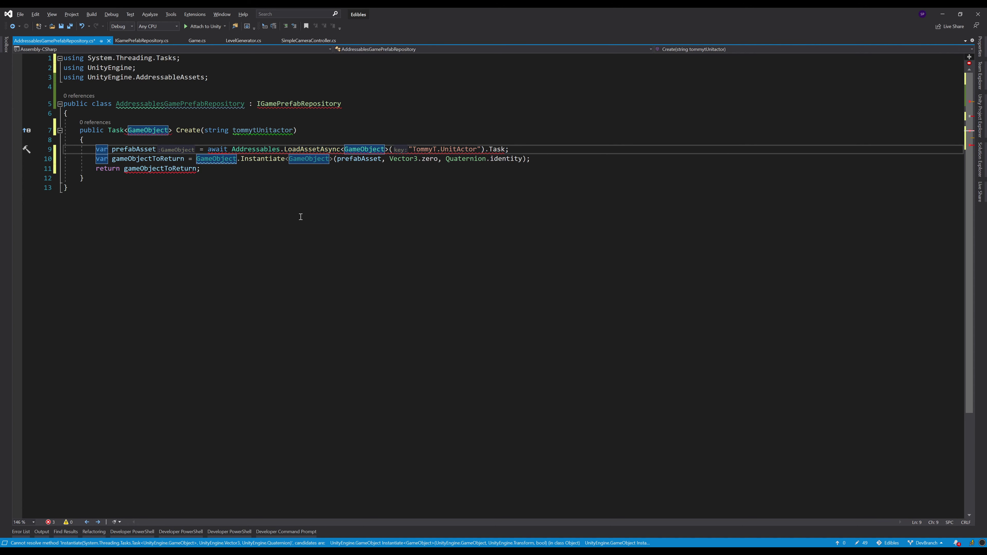
key("ctrl+Right")
key("ctrl+Right")
key("ctrl+Right")
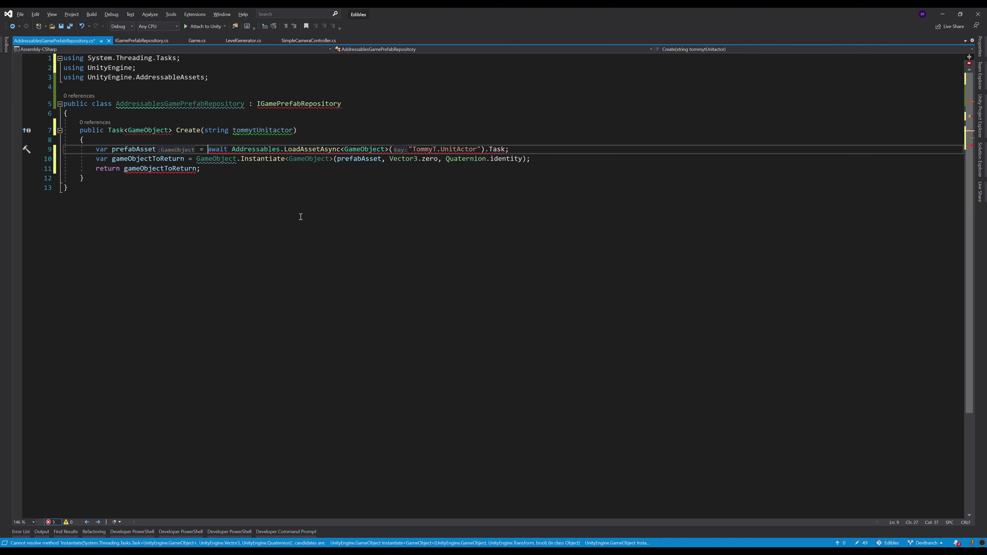
key("End")
key("Down")
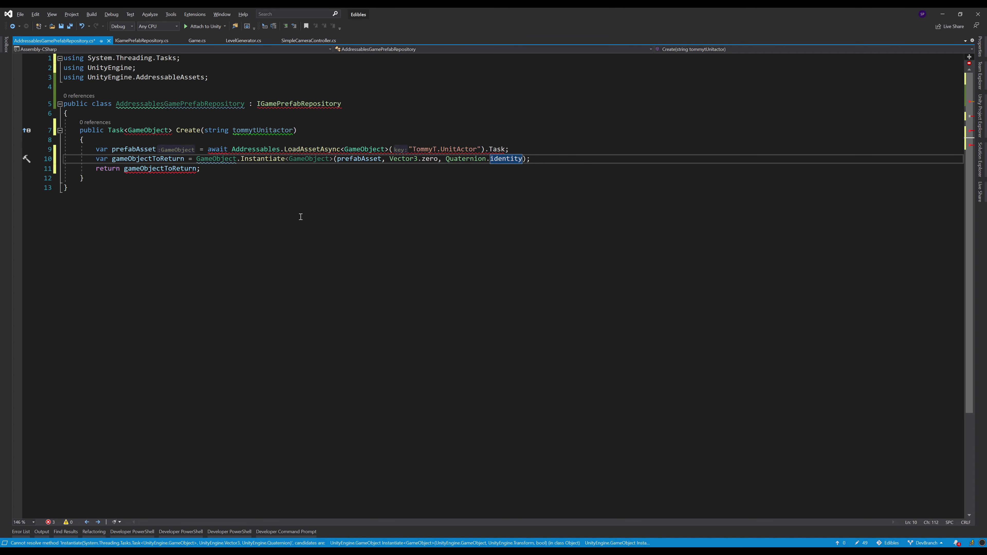
key("Up")
key("Up")
key("Up")
key("ctrl+Left")
key("ctrl+Left")
Mark the Create method async by adding 'async' before its Task return type
key("ctrl+Left")
key("ctrl+Left")
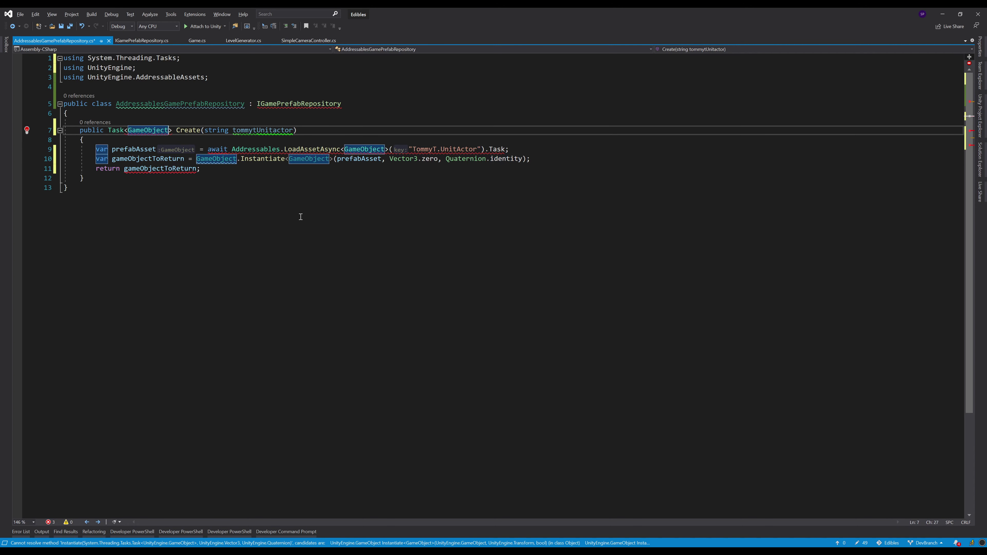
key("Left")
key("Left")
key("ctrl+Left")
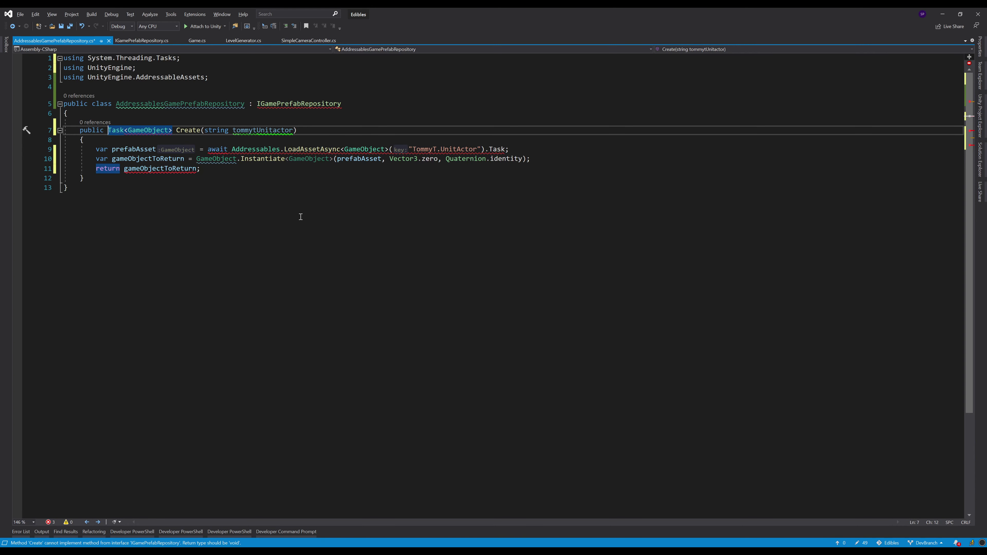
type("async")
Remove the <GameObject> type argument from the Instantiate call on line 10
key("Down")
key("Down")
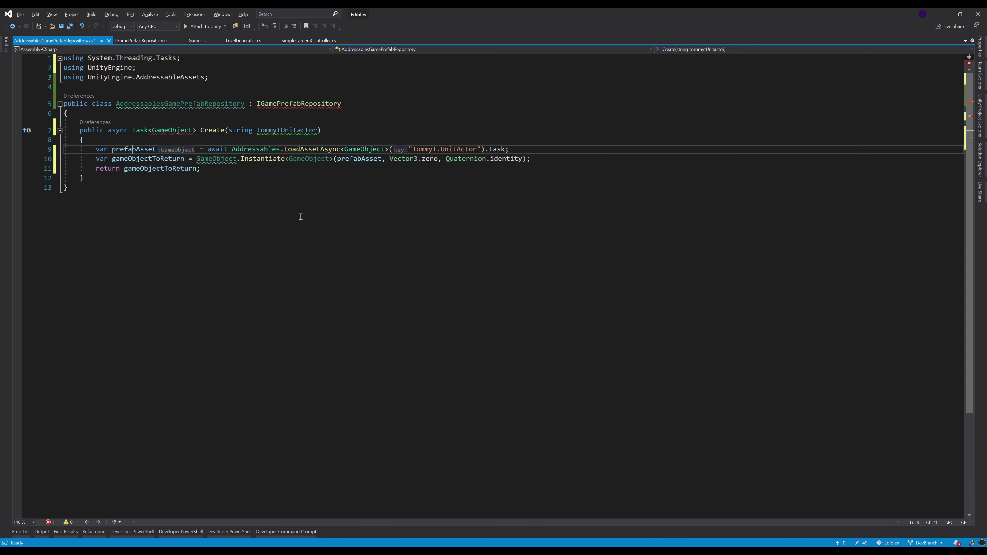
key("Down")
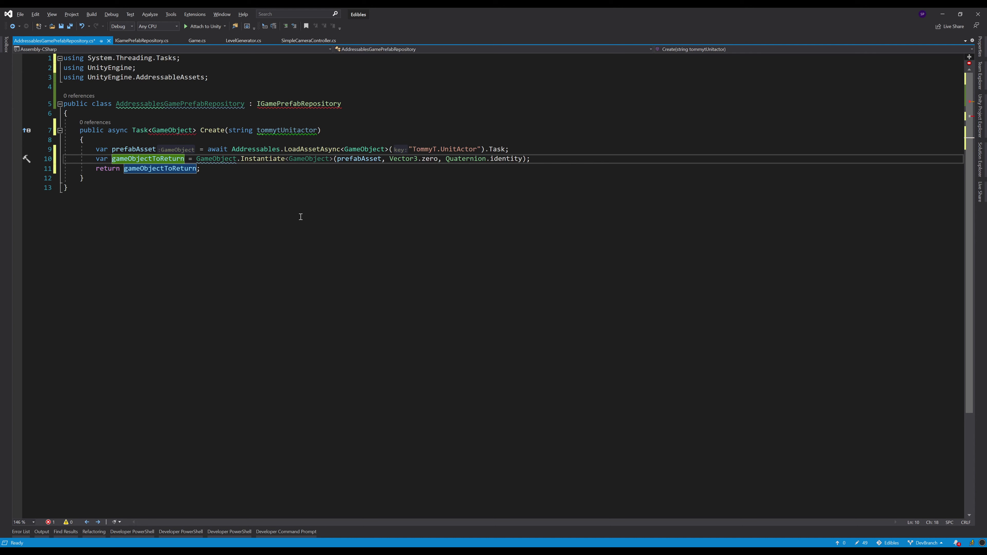
key("Up")
key("Up")
key("Up")
key("Down")
key("Down")
key("Down")
key("Up")
key("Down")
key("ctrl+Right")
key("ctrl+Right")
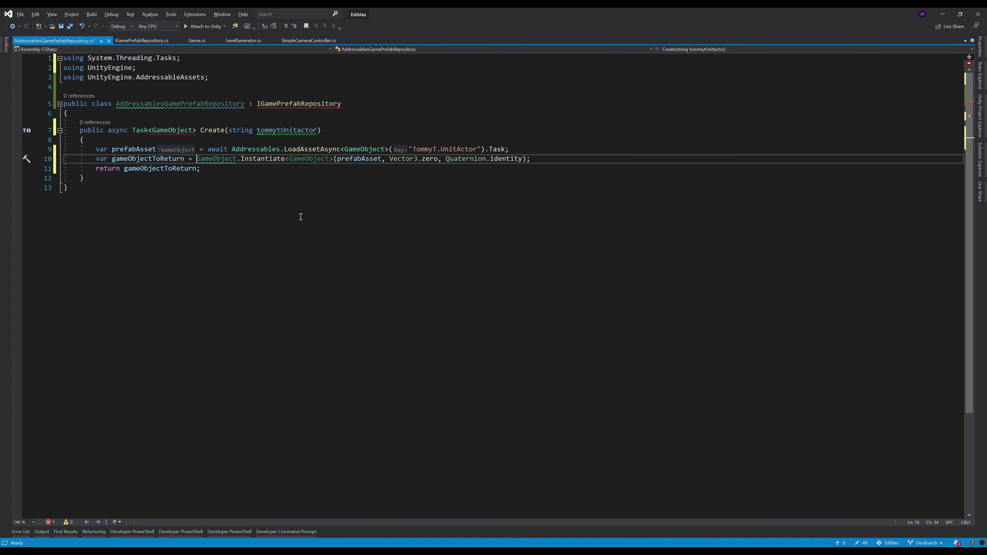
key("ctrl+Right")
key("ctrl+Right")
key("ctrl+Right")
key("ctrl+shift+Right")
key("ctrl+shift+Right")
key("shift+Right")
key("Delete")
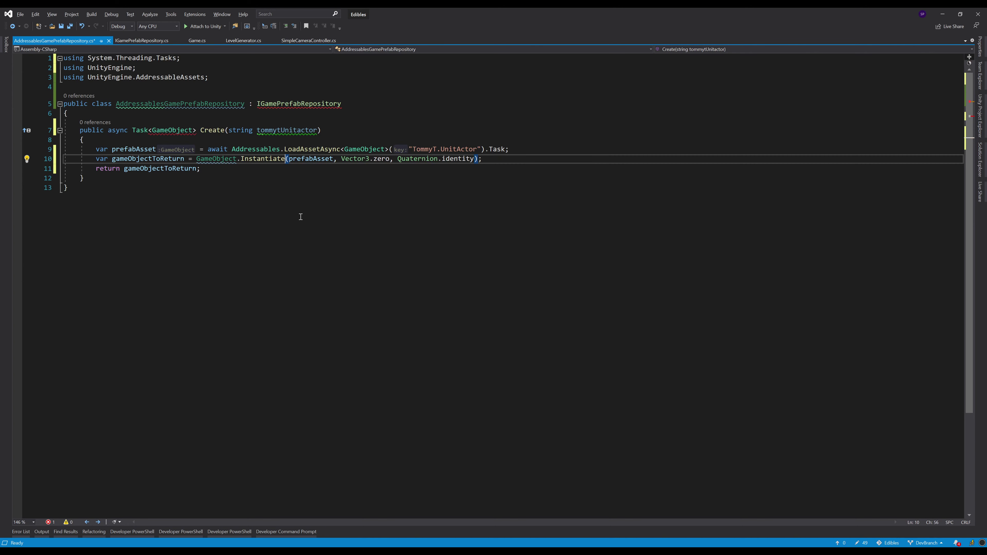
key("End")
Save the repository file and select Create's Task<GameObject> return type
key("ctrl+s")
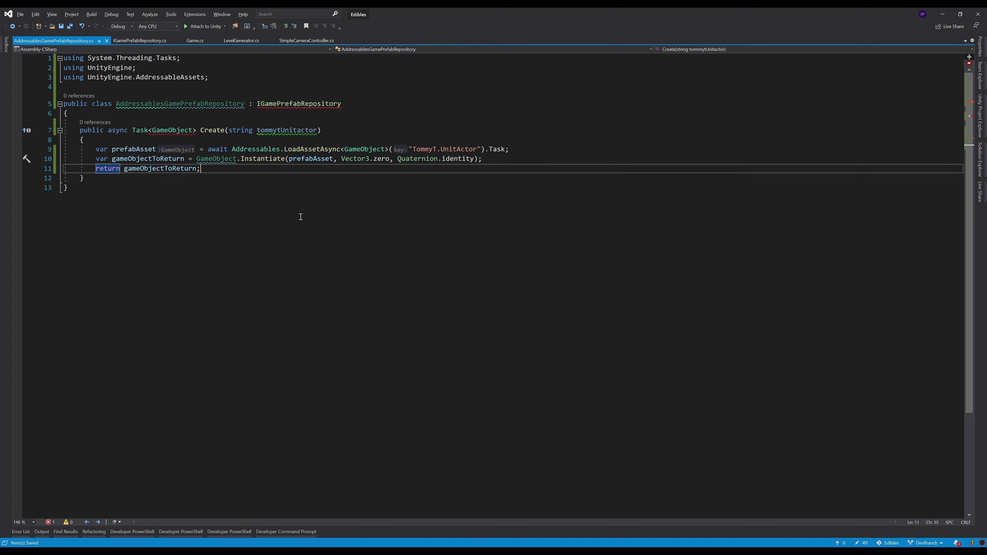
left_click(297, 107)
left_click(171, 130)
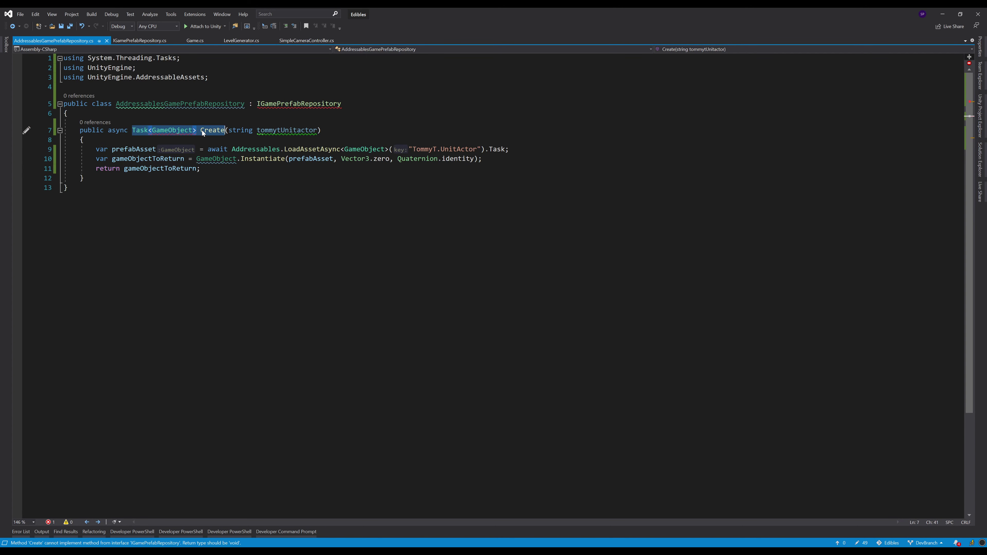
left_click_drag(132, 130, 195, 131)
key("ctrl+c")
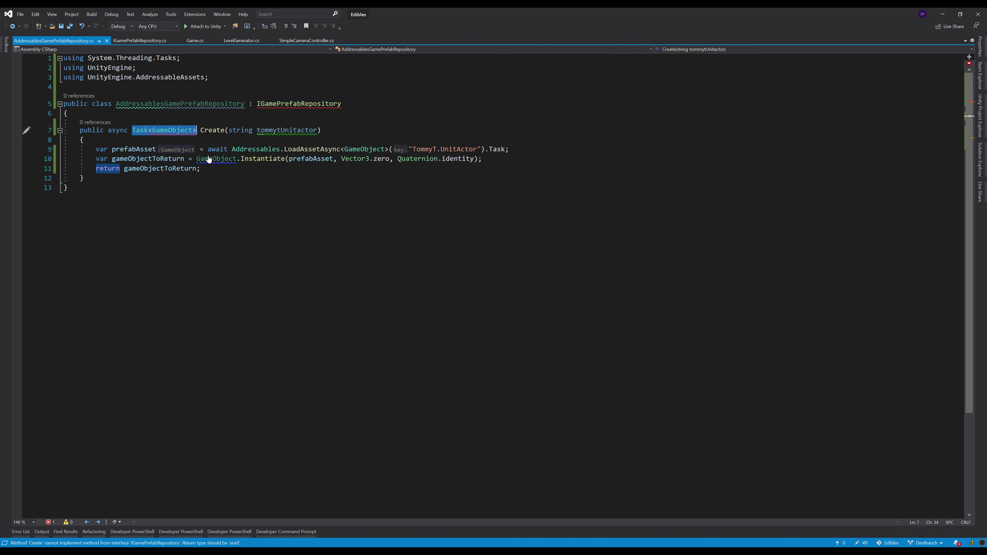
left_click(281, 104)
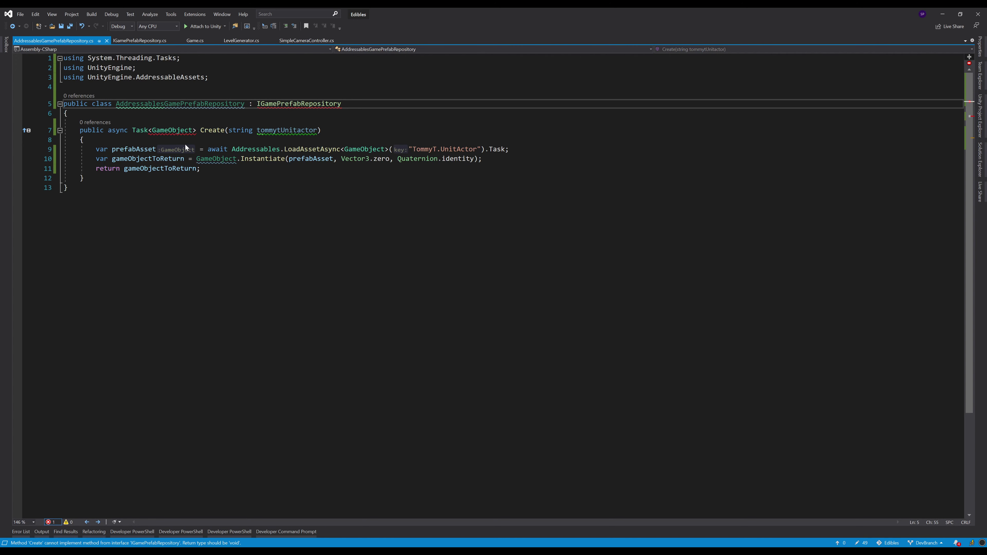
Change the IGamePrefabRepository Create return type from void to Task<GameObject> and save
key("F12")
left_click(93, 86)
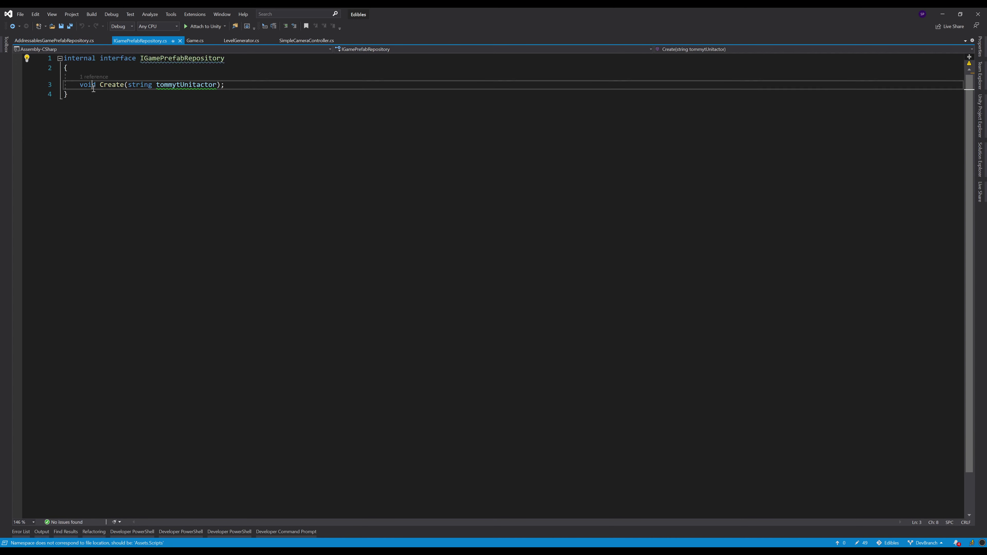
double_click(87, 85)
key("ctrl+v")
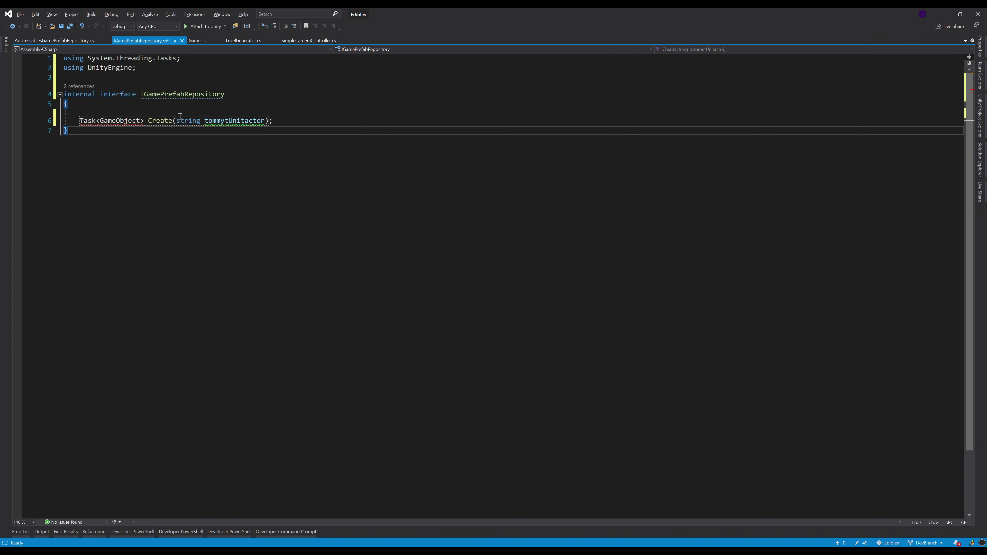
key("ctrl+s")
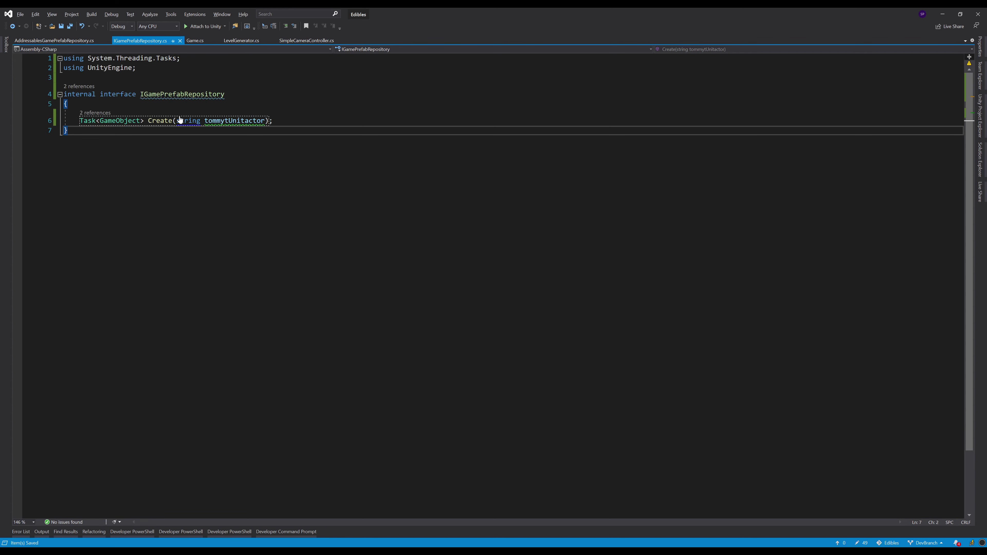
Return to AddressablesGamePrefabRepository.cs and review the finished async Create method
key("ctrl+Tab")
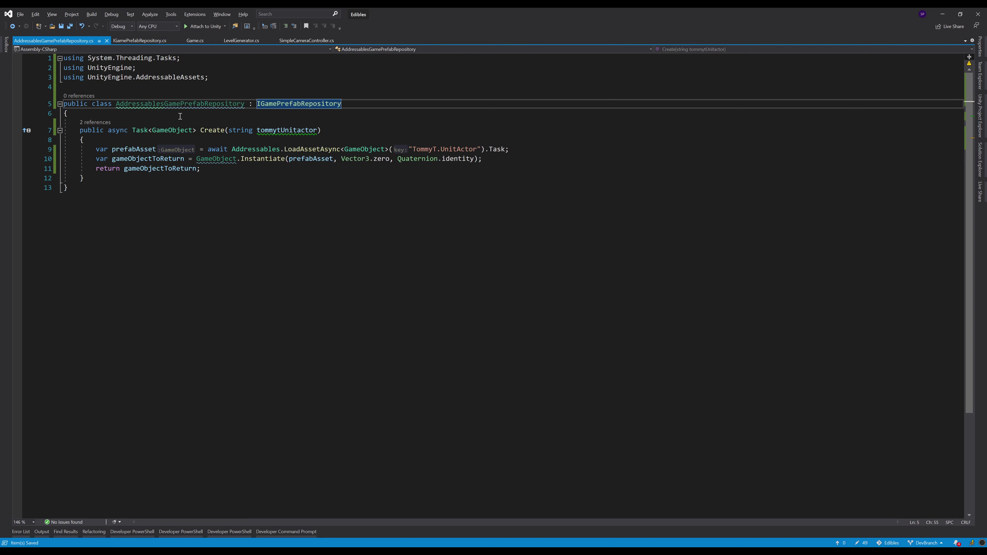
left_click(232, 184)
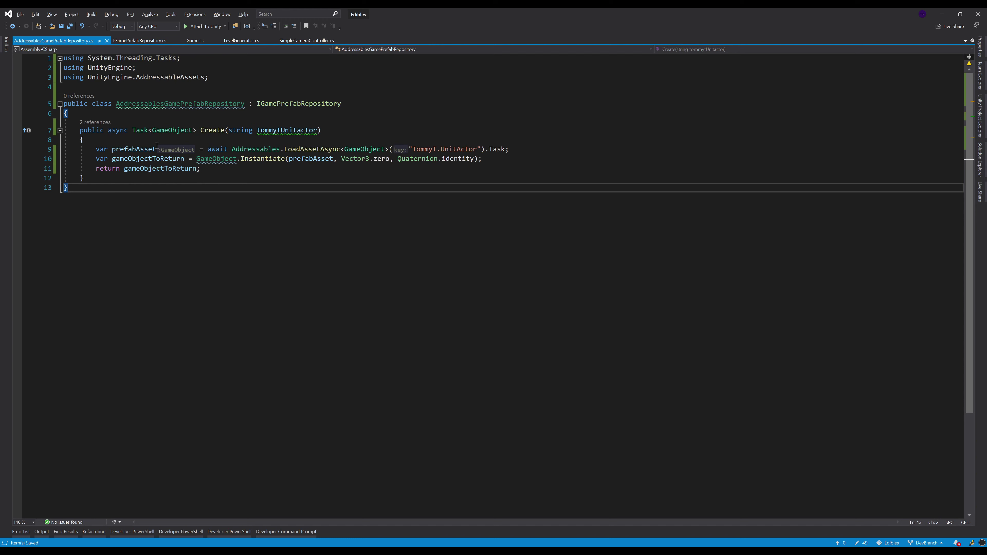
left_click(514, 150)
left_click(258, 168)
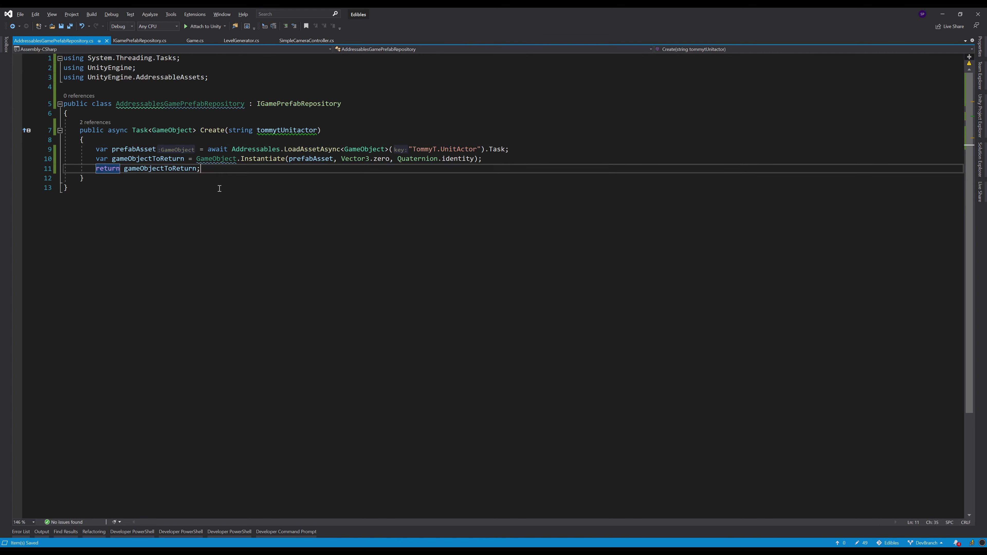
left_click(218, 187)
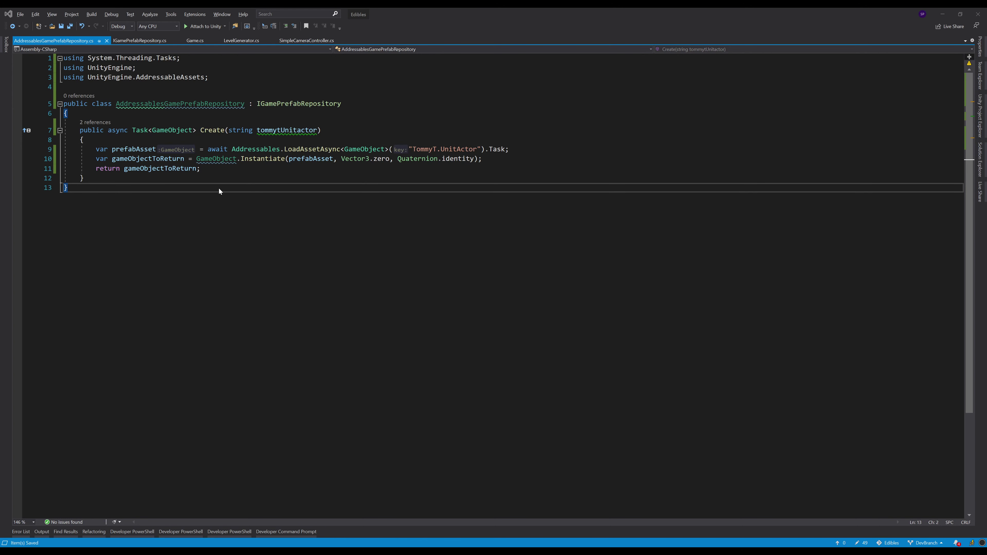
key("ctrl+minus")
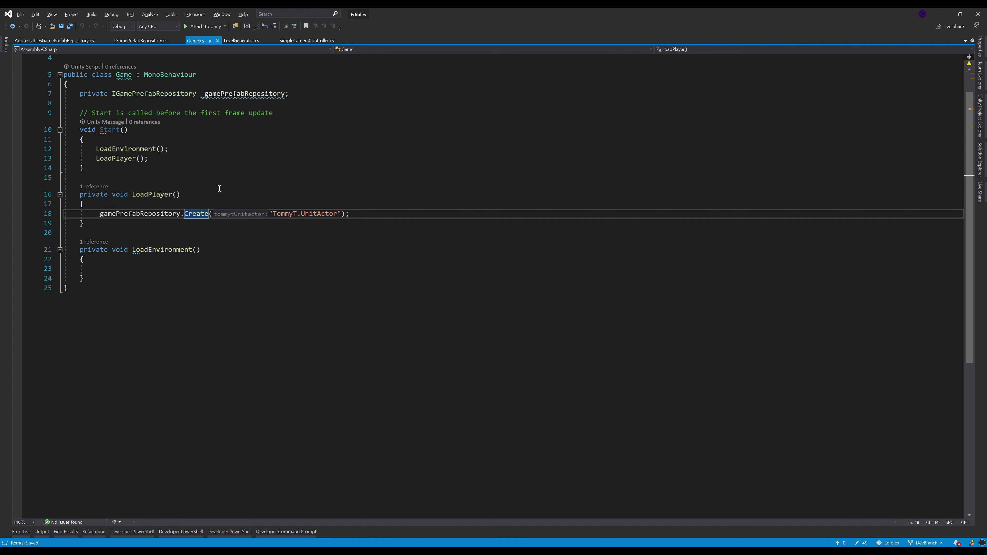
Review the LoadPlayer Create("TommyT.UnitActor") call in Game.cs, then start Unity Play mode
key("Home")
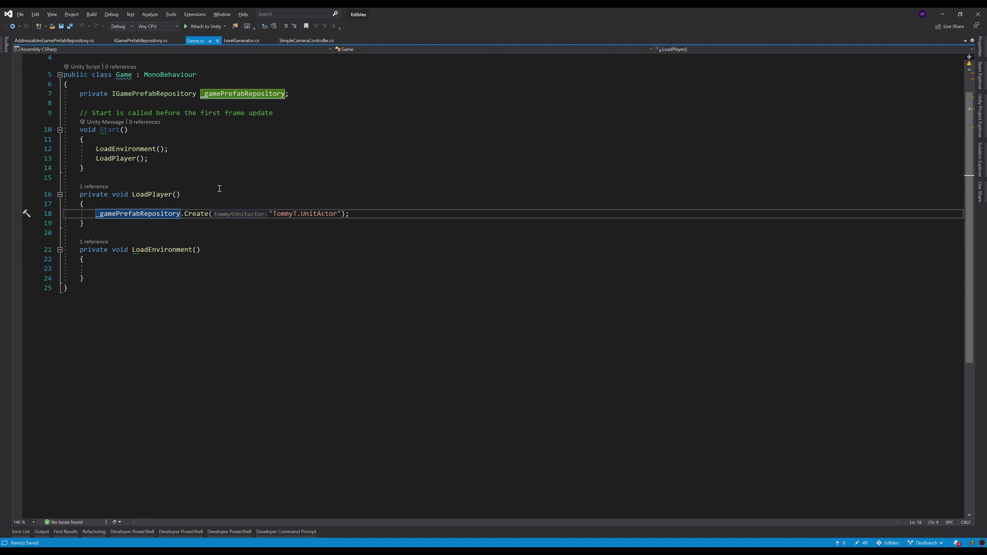
left_click(195, 226)
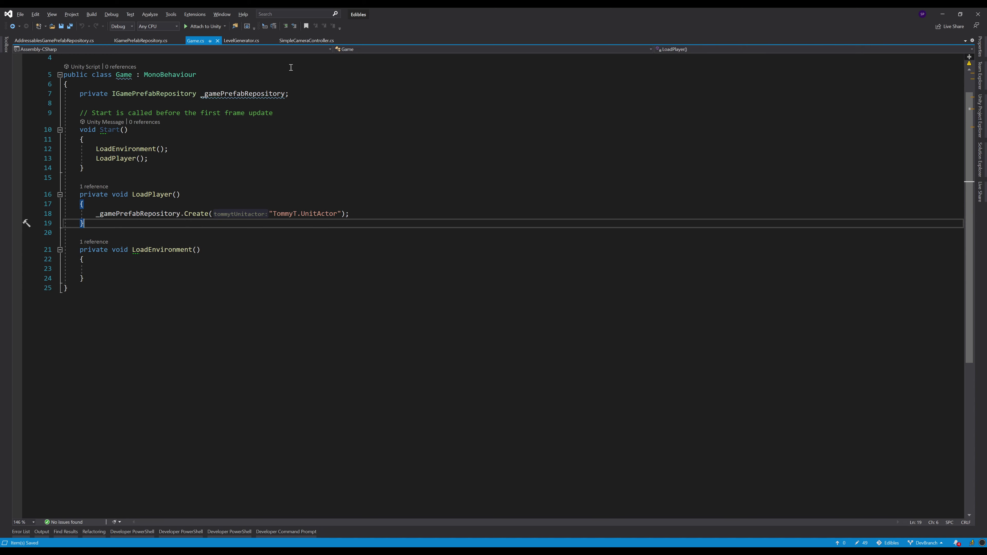
key("alt+Tab")
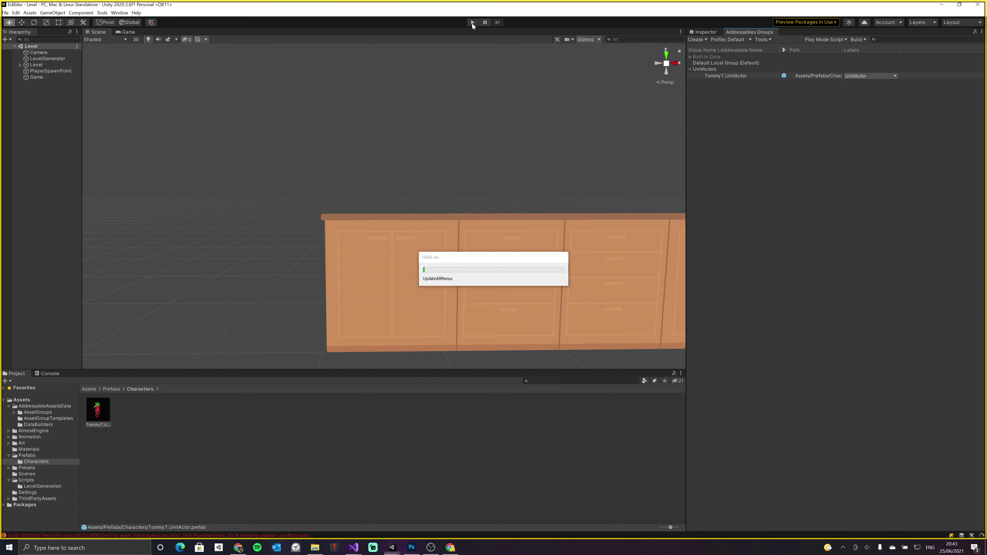
left_click(472, 23)
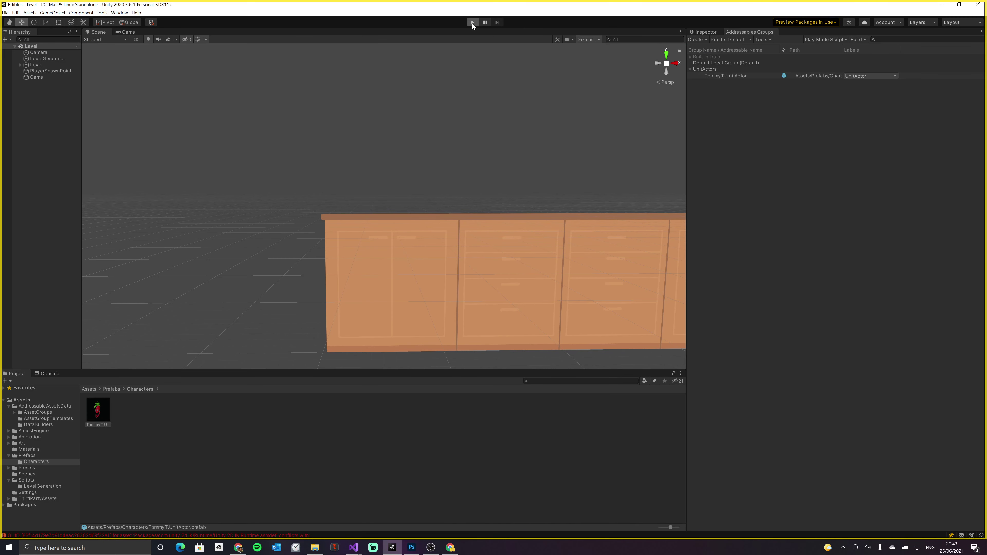
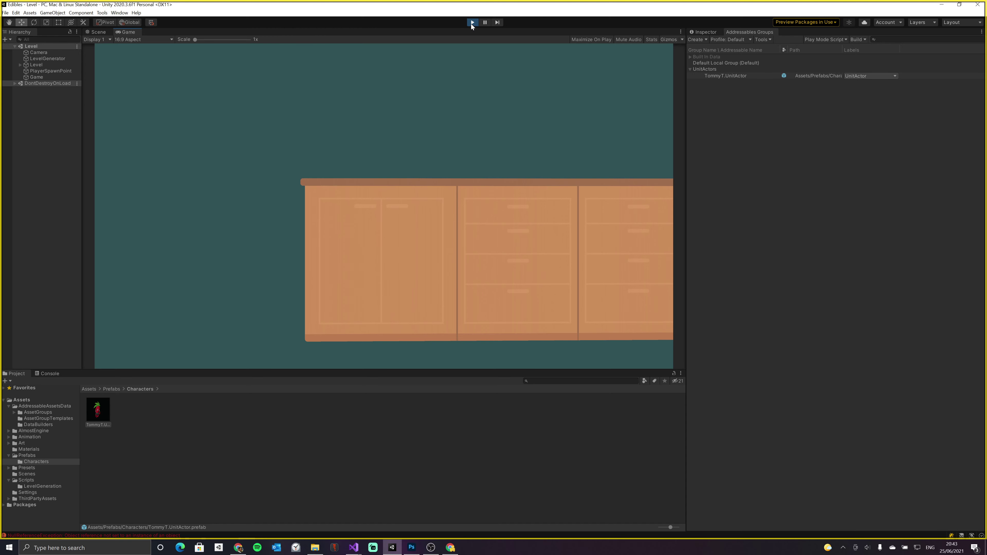
Trace the NullReferenceException in the Console to line 18 of Game.cs
left_click(48, 374)
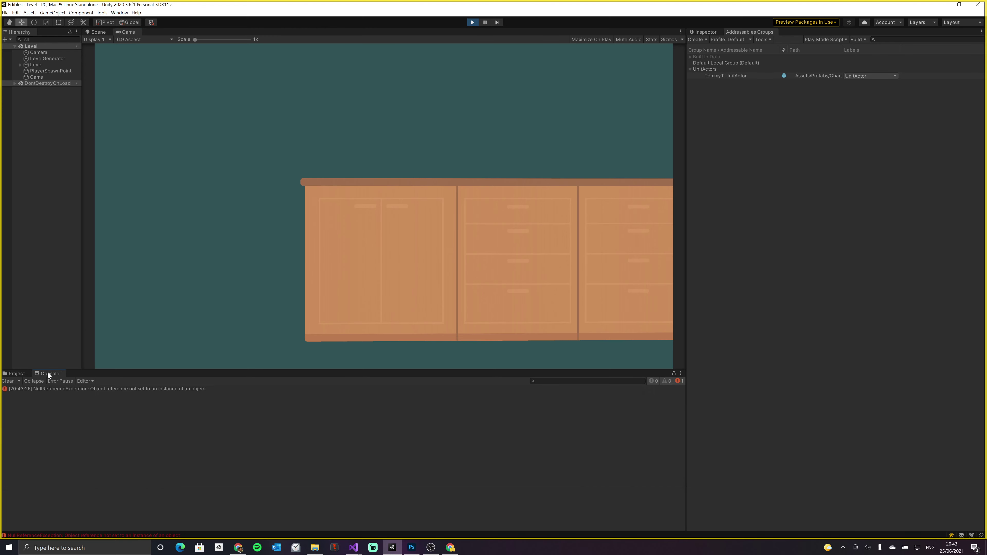
left_click(92, 391)
left_click(89, 498)
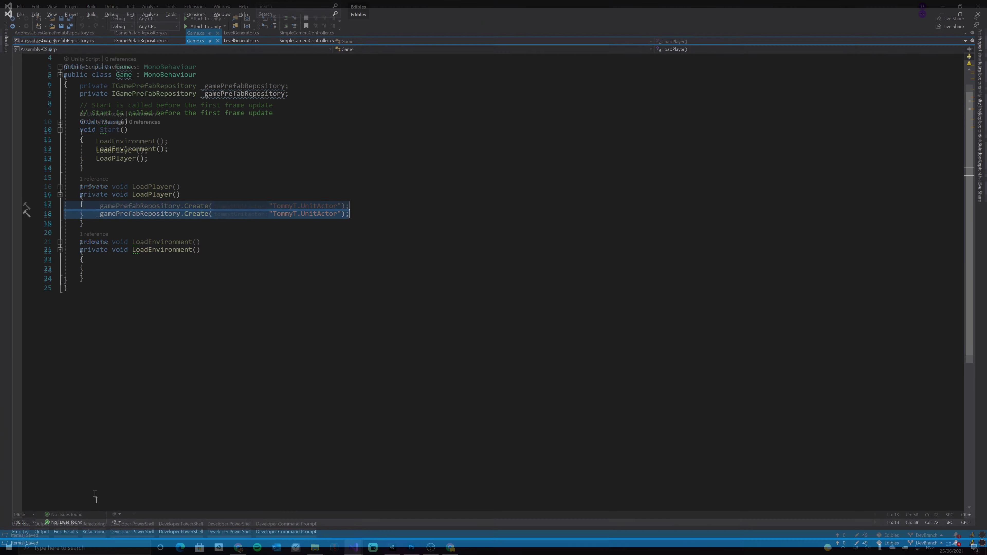
left_click(228, 246)
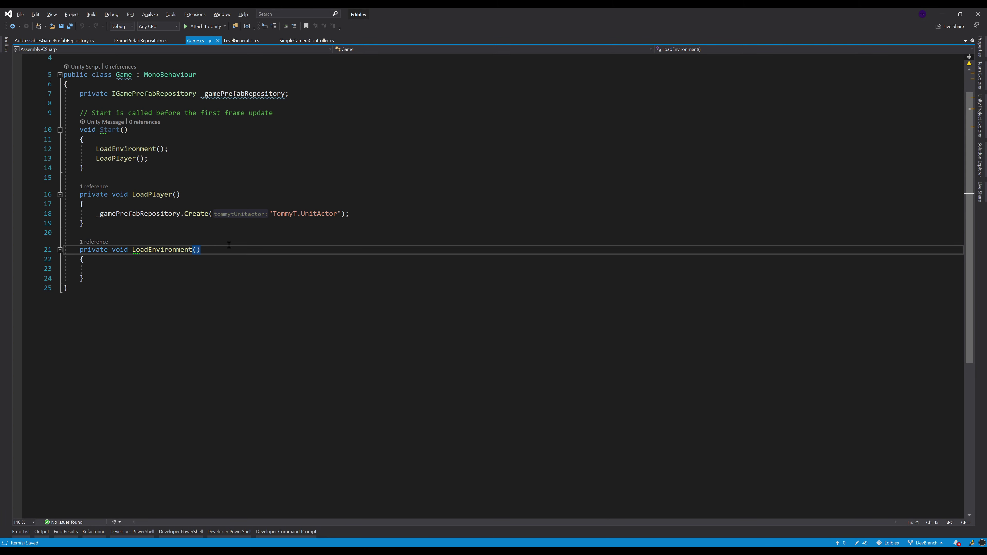
Stop play mode in Unity and review the _gamePrefabRepository field back in Game.cs
key("alt+Tab")
key("w")
key("e")
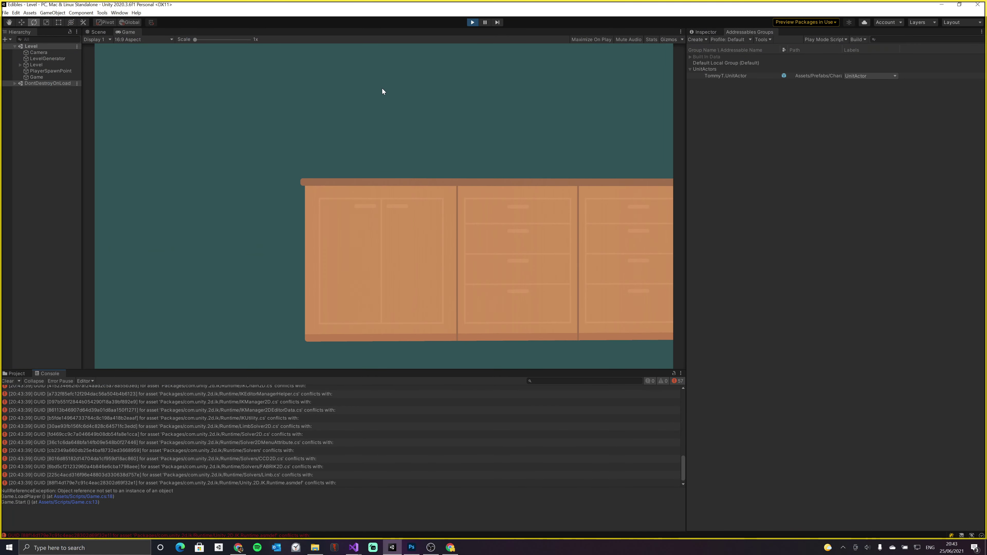
left_click(472, 22)
key("alt+Tab")
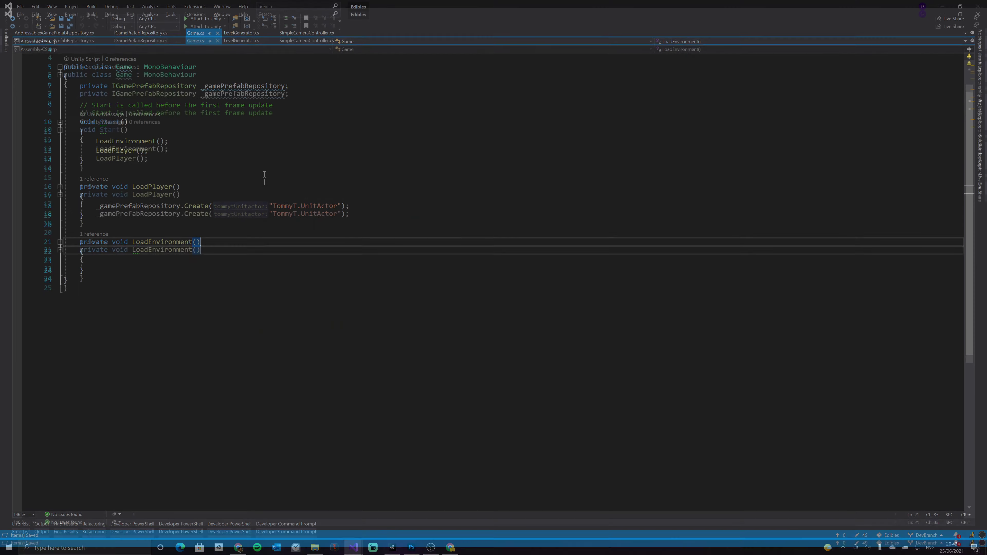
double_click(222, 95)
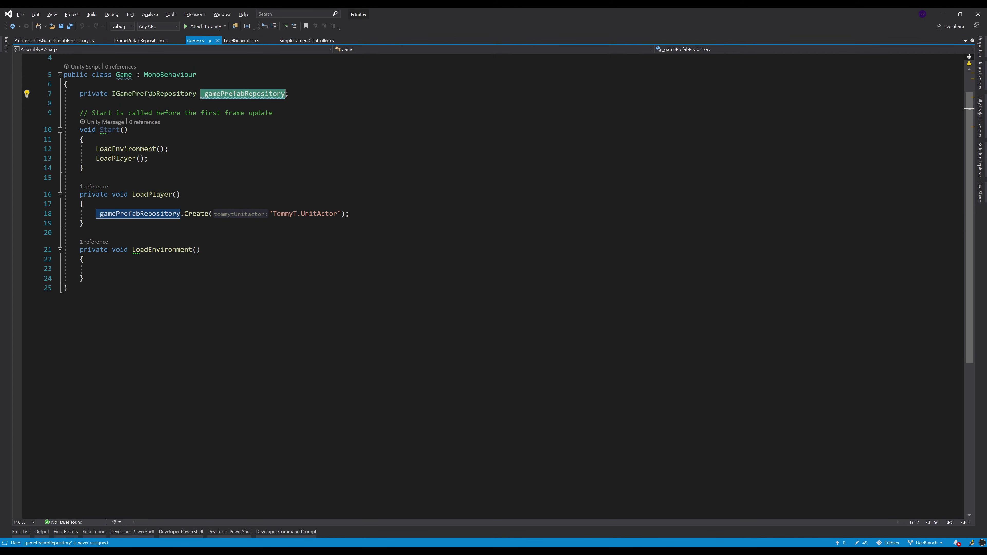
left_click(240, 94)
Add '_gamePrefabRepository = new AddressablesGamePrefabRepository();' at the top of Start() and save Game.cs
left_click(158, 132)
key("Down")
key("Return")
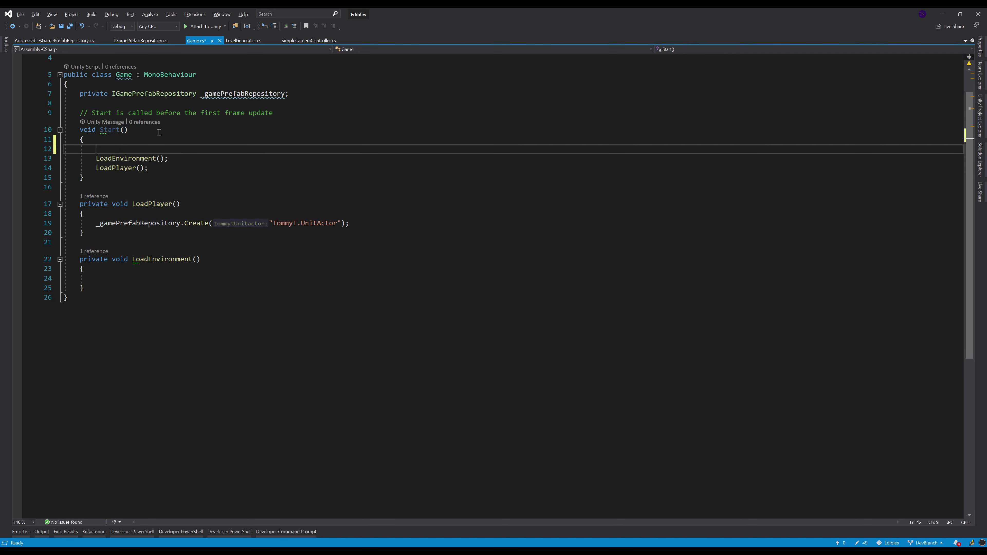
key("Return")
key("Up")
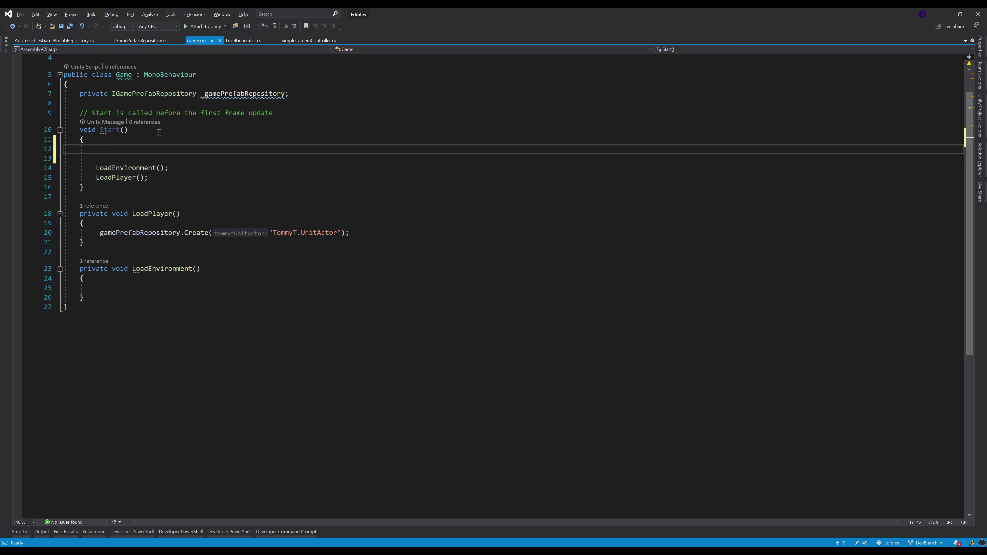
type("_gamePrefabRepository")
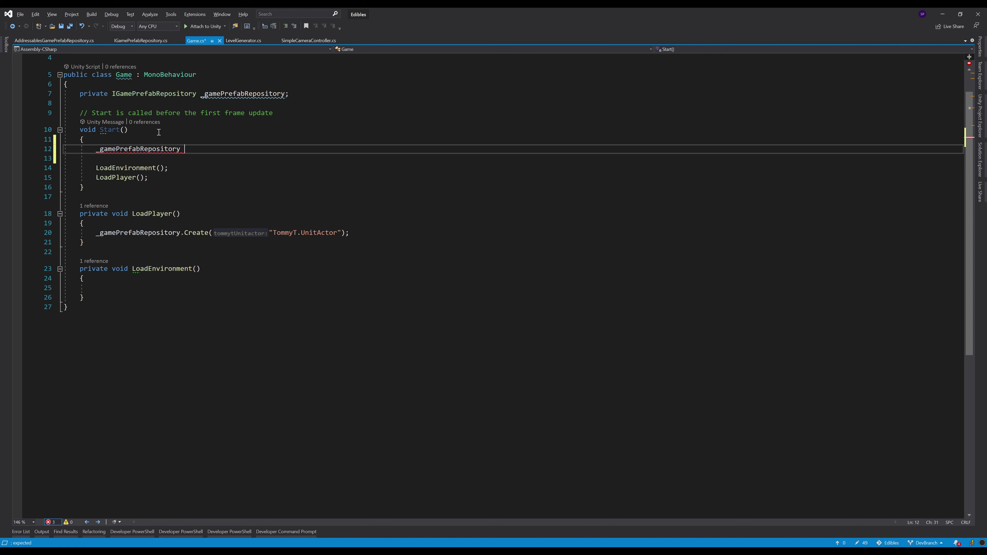
type(" = n")
type("ew")
key("Tab")
type("();")
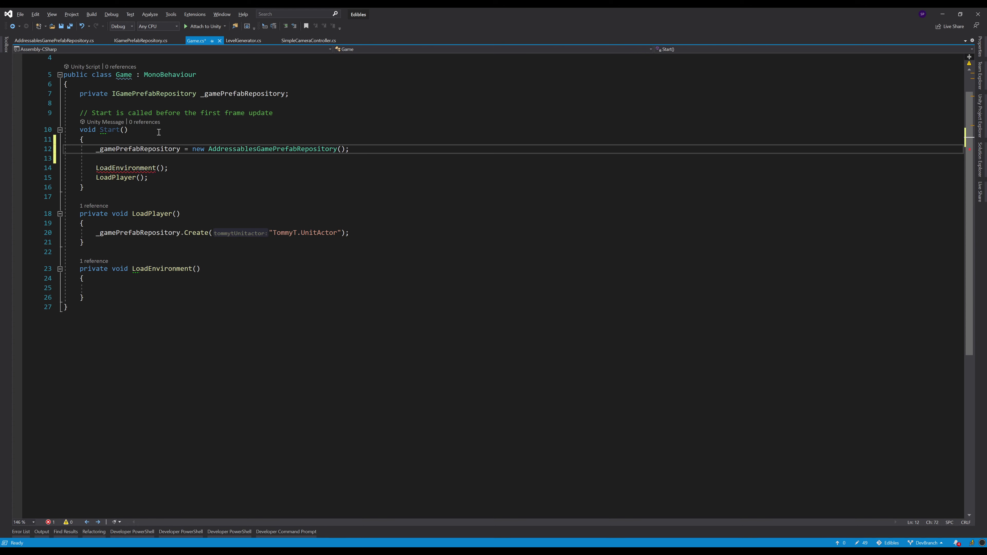
key("ctrl+s")
key("Up")
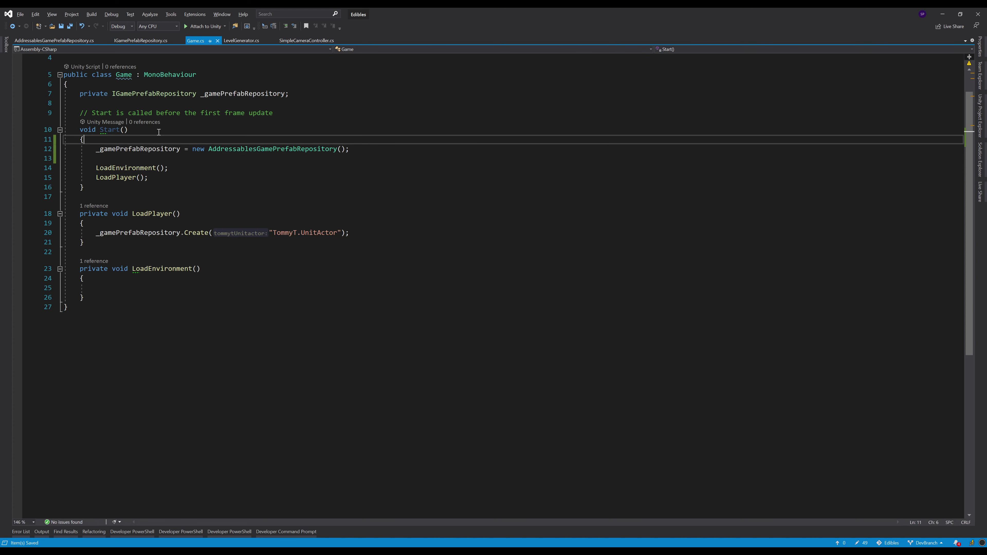
key("Down")
key("shift+Home")
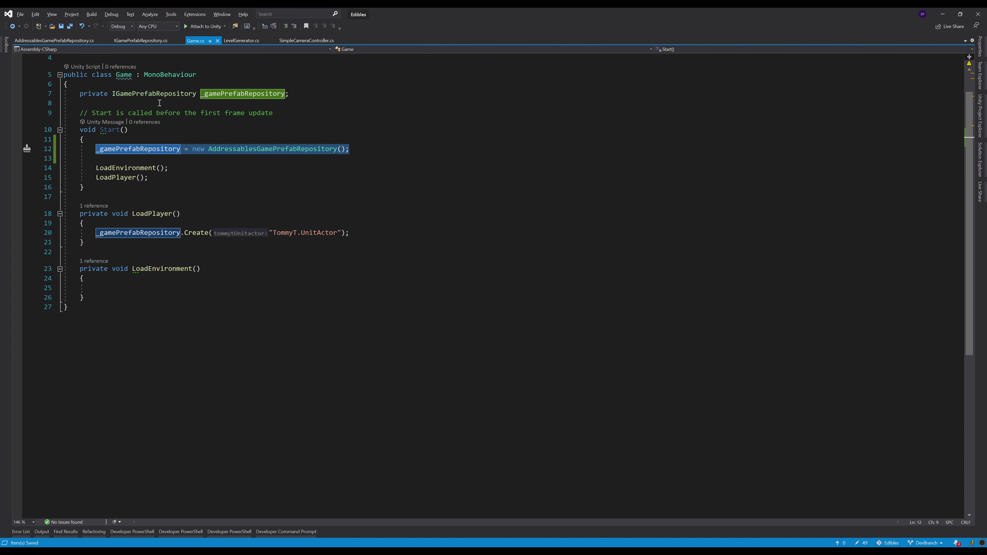
Inspect the IGamePrefabRepository type and its AddressablesGamePrefabRepository implementation
double_click(158, 94)
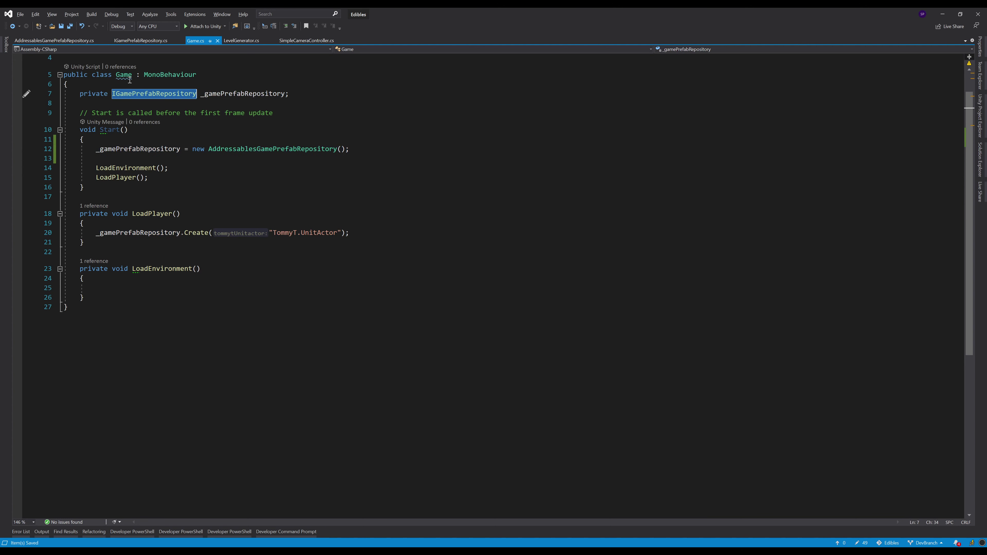
double_click(164, 75)
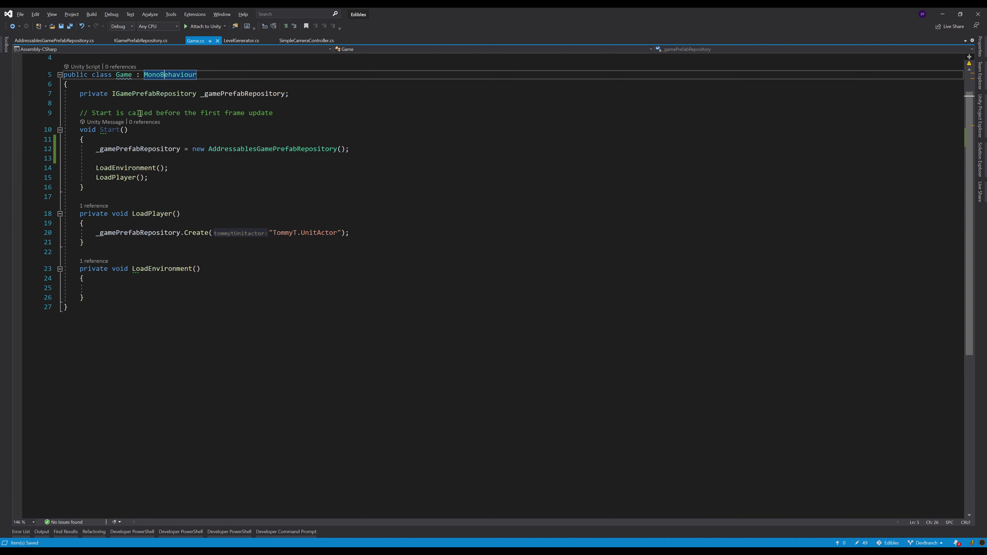
double_click(148, 94)
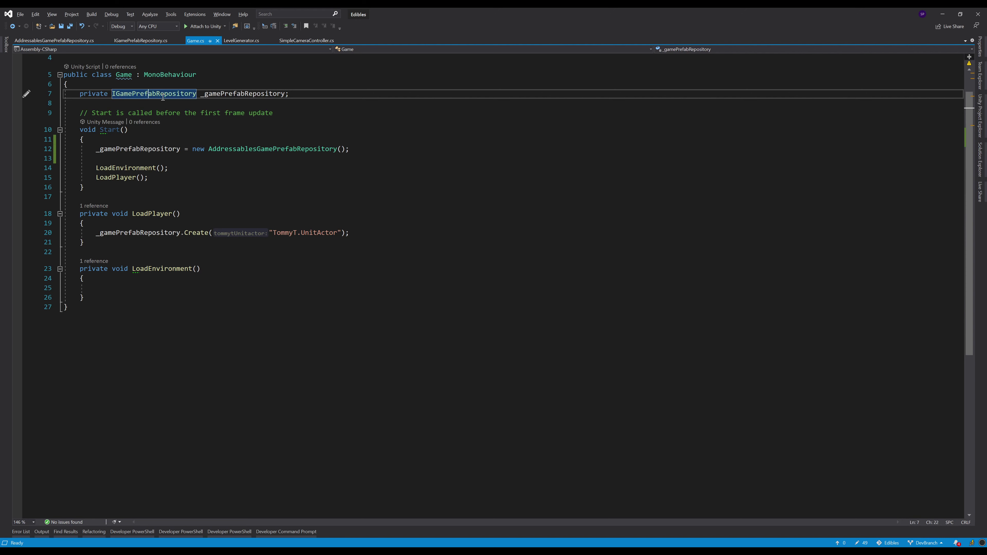
double_click(177, 95)
key("ctrl+F12")
left_click(304, 104)
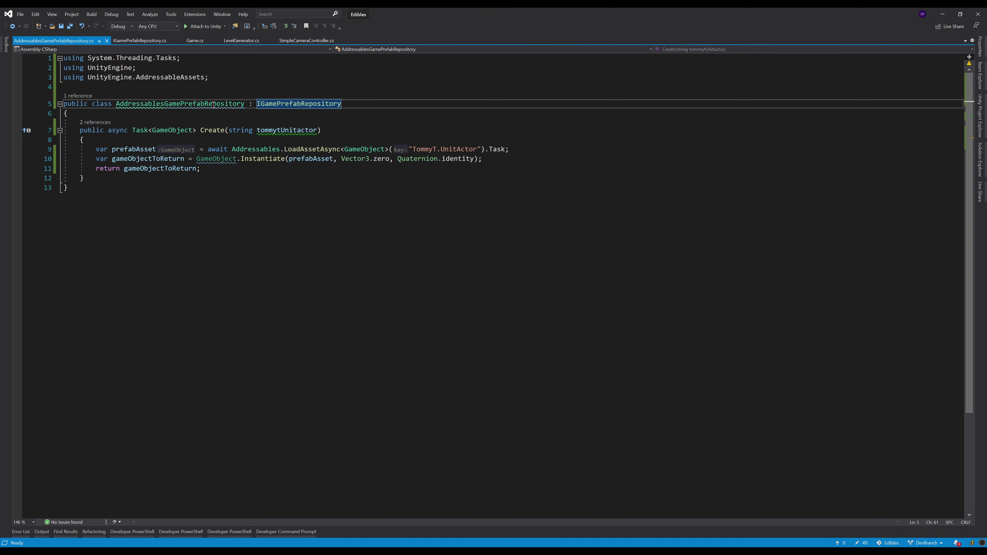
double_click(204, 103)
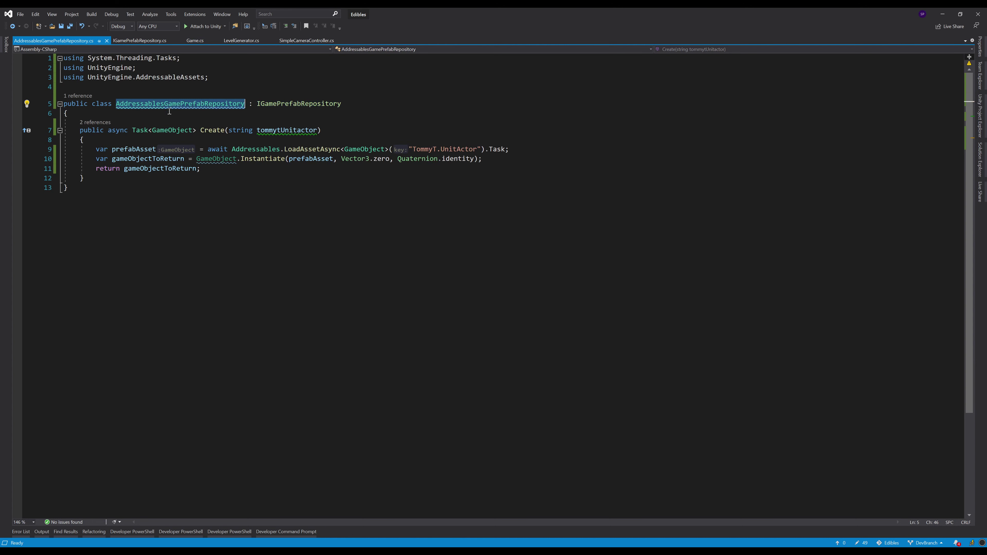
left_click(267, 119)
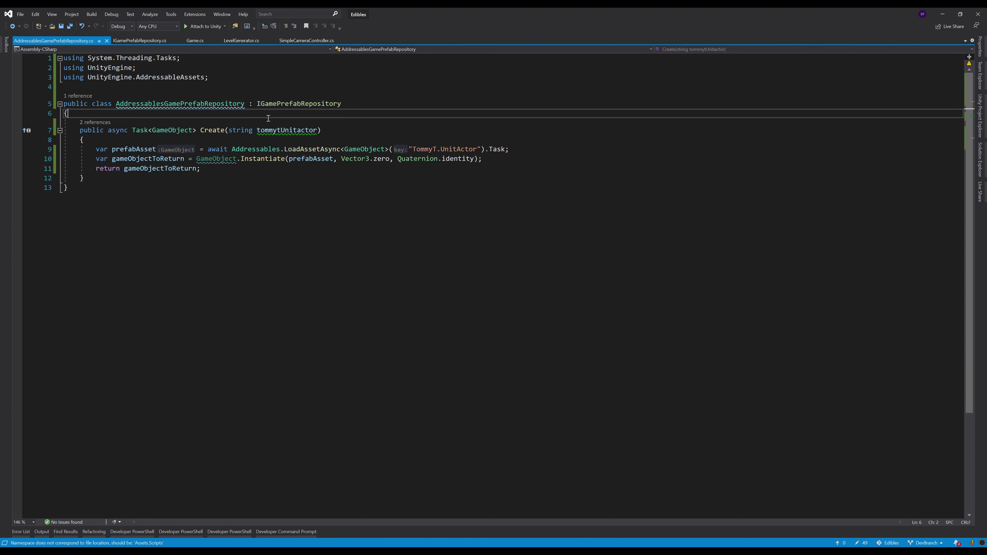
key("ctrl+Tab")
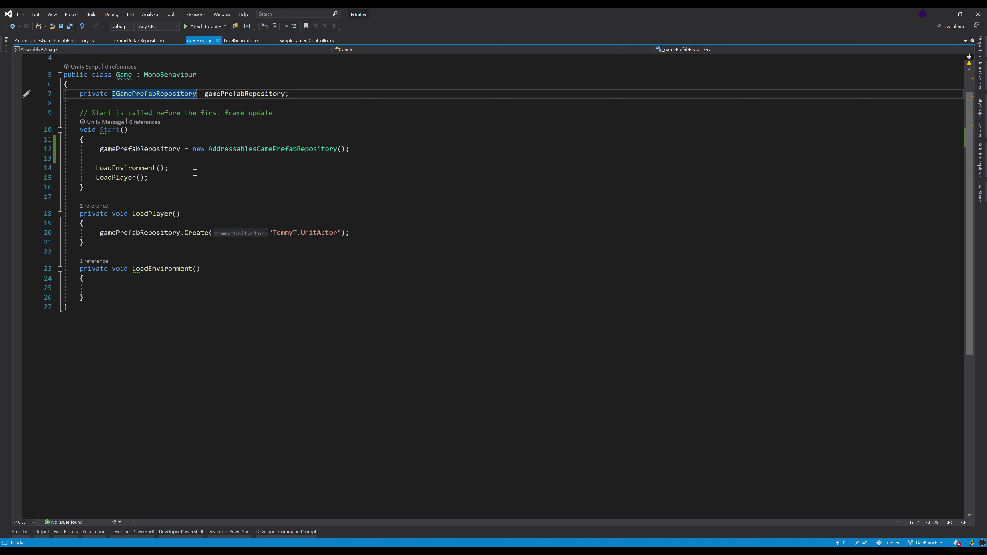
Review the AddressablesGamePrefabRepository assignment on line 12 of Start()
left_click(236, 134)
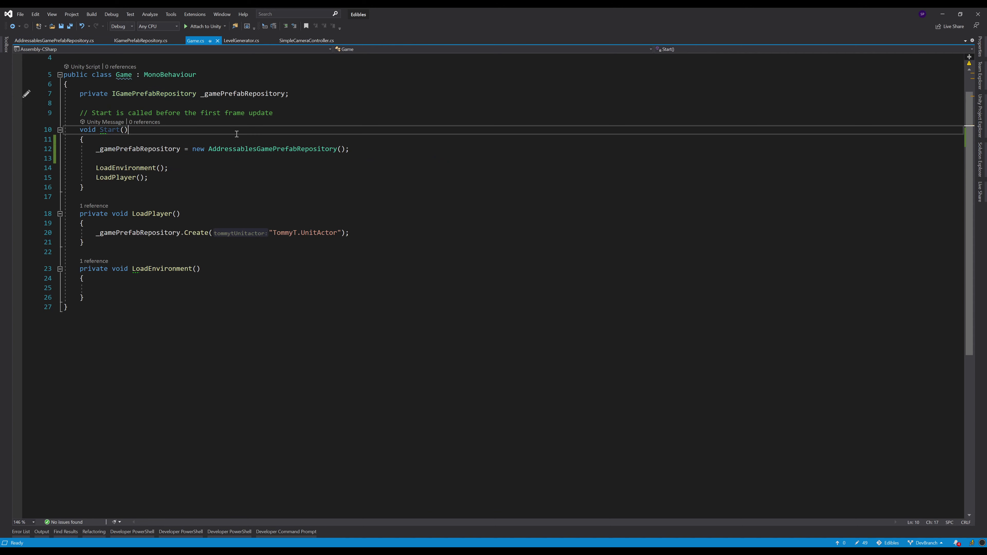
left_click(157, 94)
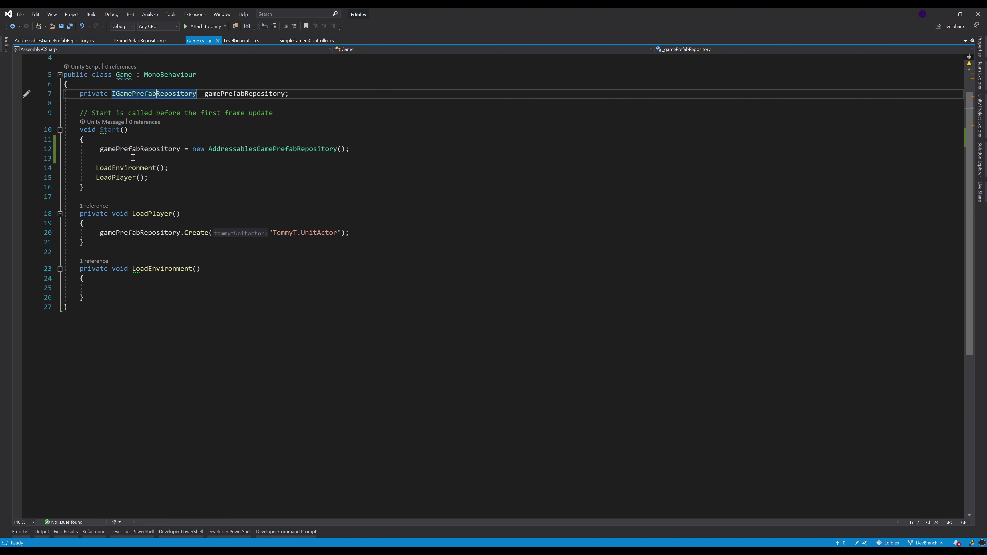
left_click(352, 149)
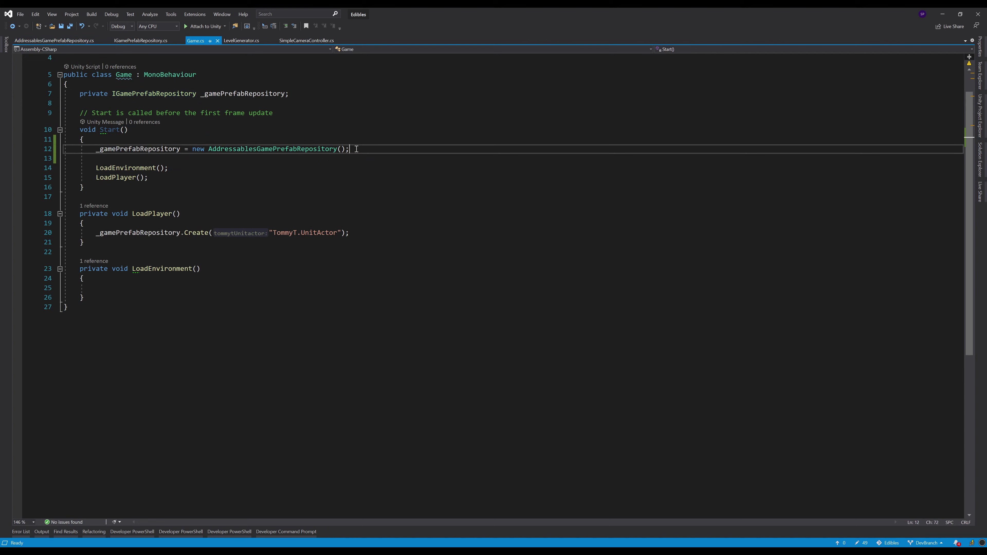
key("shift+Home")
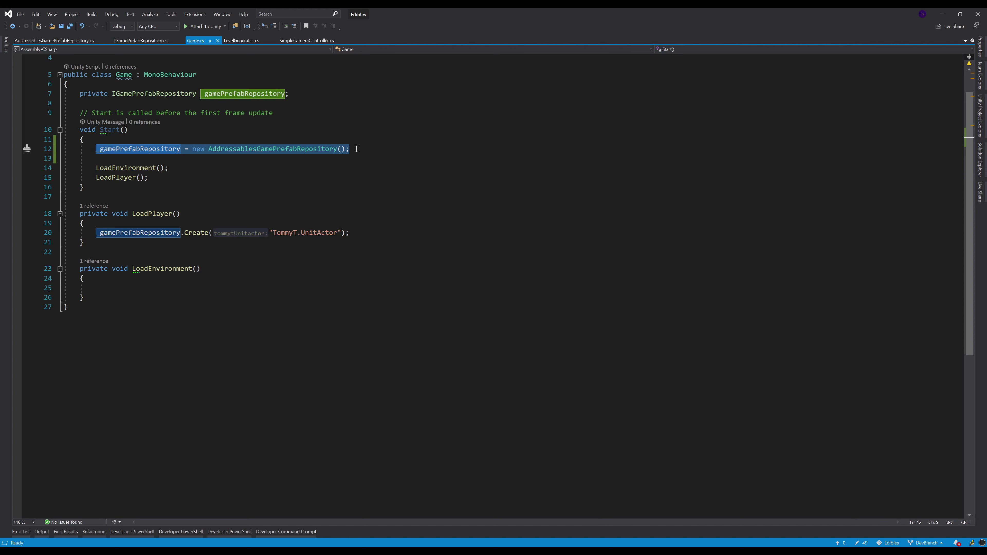
key("End")
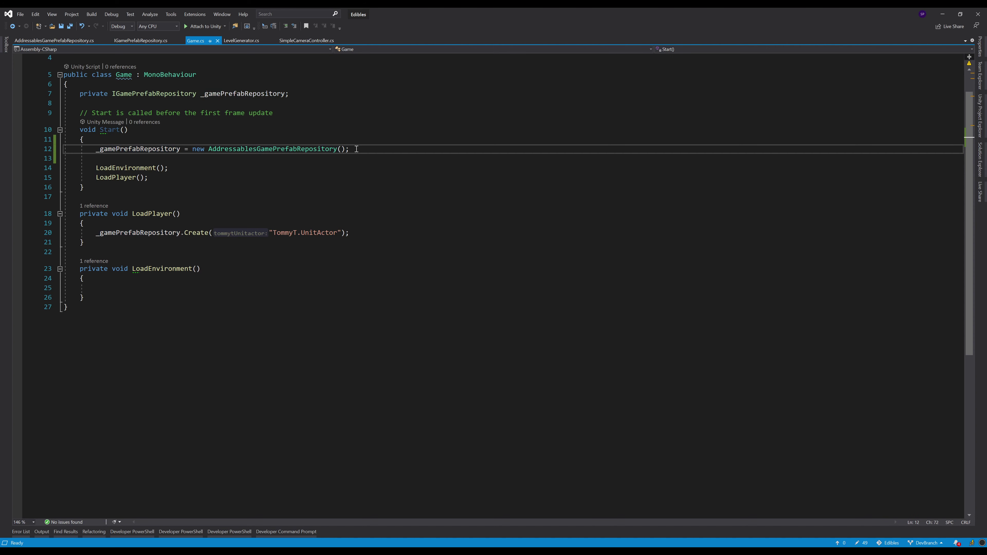
key("Left")
key("Left")
key("Left")
key("ctrl+shift+Left")
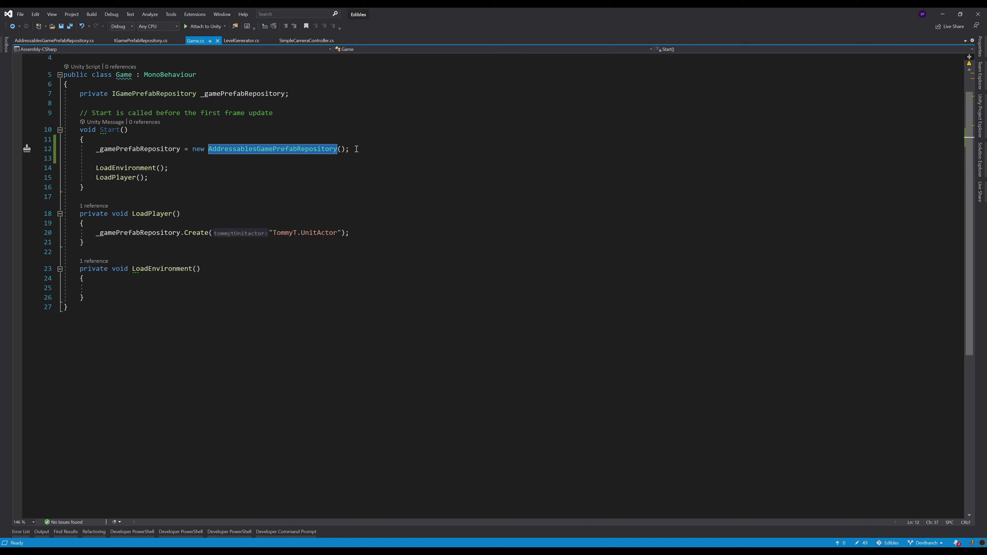
key("Left")
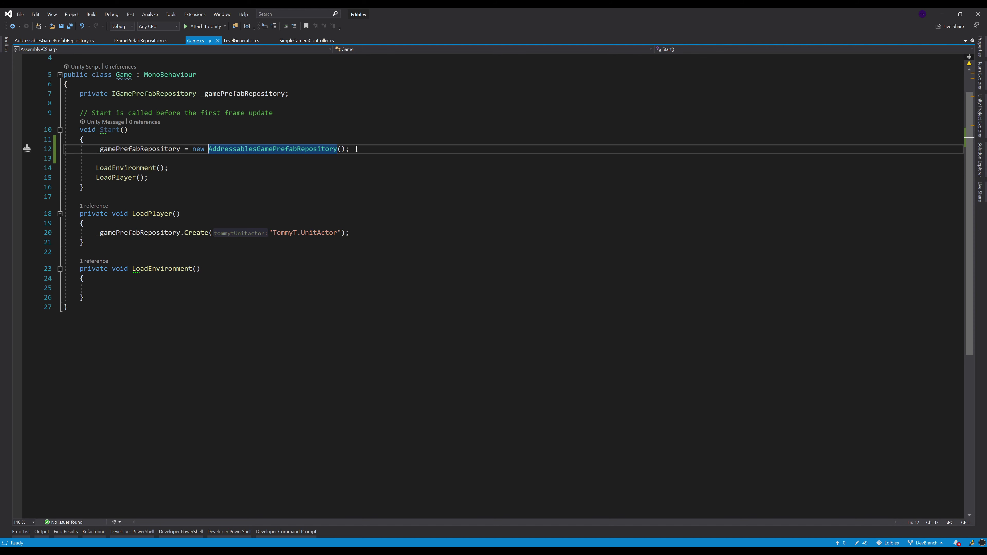
key("ctrl+shift+Right")
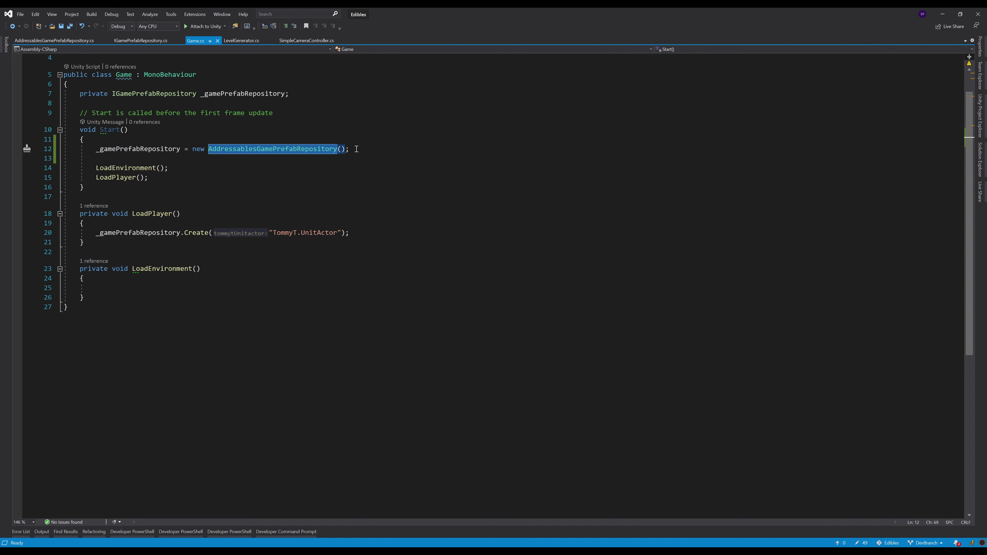
key("Left")
key("shift+Right")
key("shift+Right")
key("shift+Right")
key("shift+Right")
key("shift+Right")
key("shift+Right")
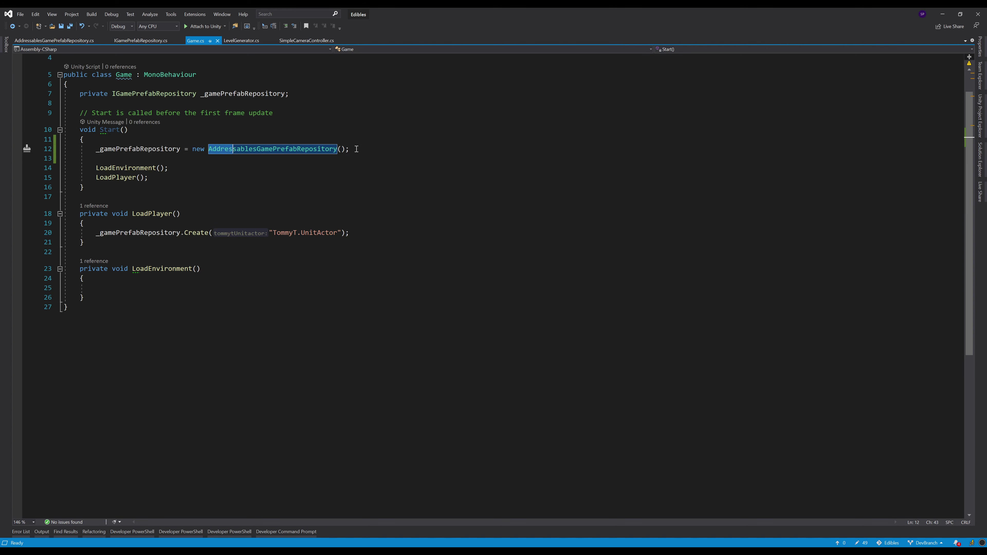
key("shift+Right")
key("shift+Right")
key("shift+Right")
key("shift+Right")
key("shift+Right")
key("shift+Right")
Confirm the assignment precedes the LoadEnvironment and LoadPlayer calls, then save Game.cs
key("End")
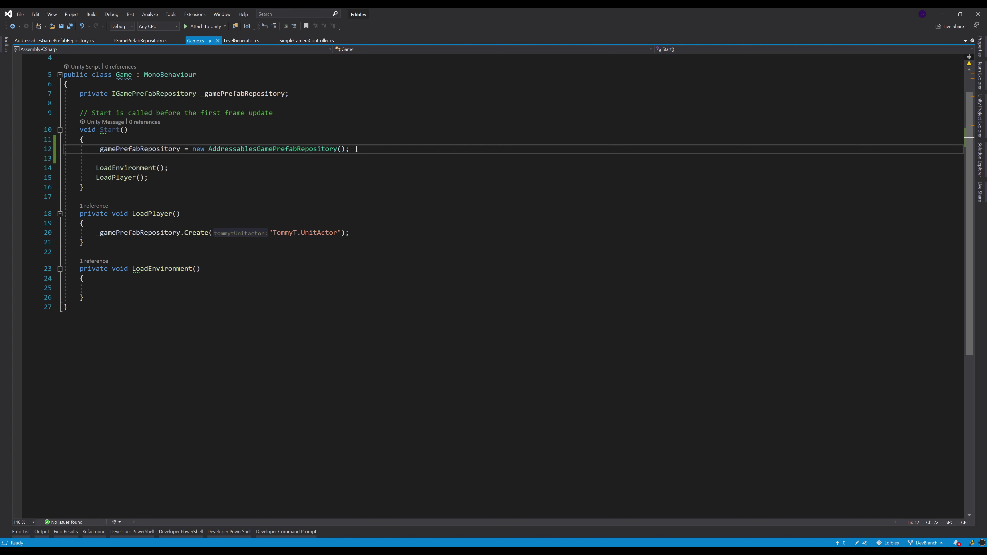
key("Home")
key("Down")
key("Down")
key("Up")
key("Up")
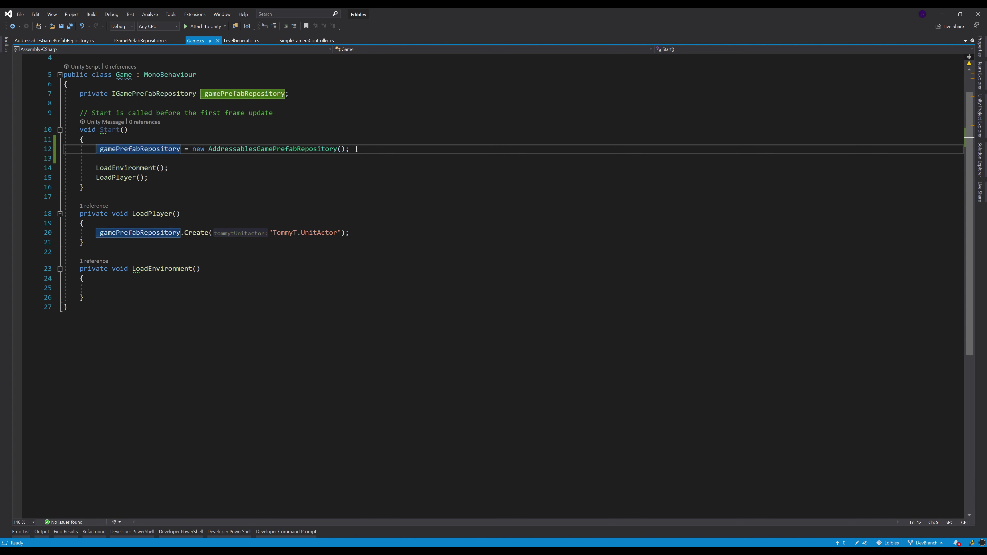
key("shift+End")
key("Down")
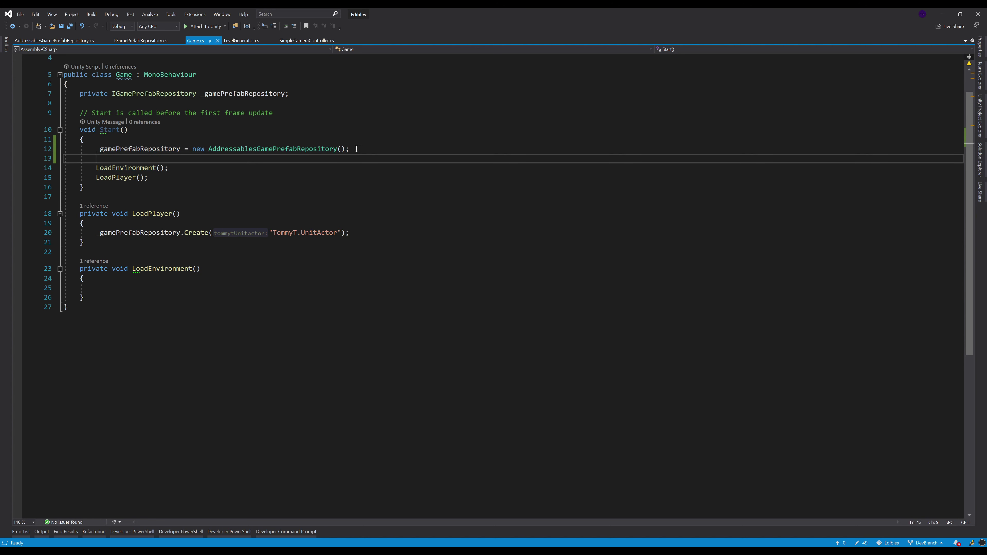
key("Up")
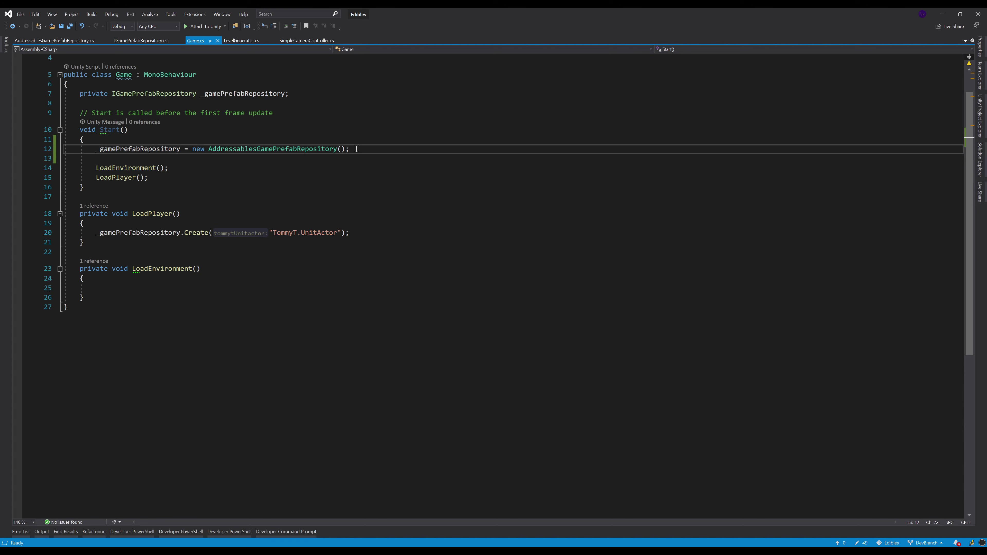
key("Down")
key("Down")
key("Down")
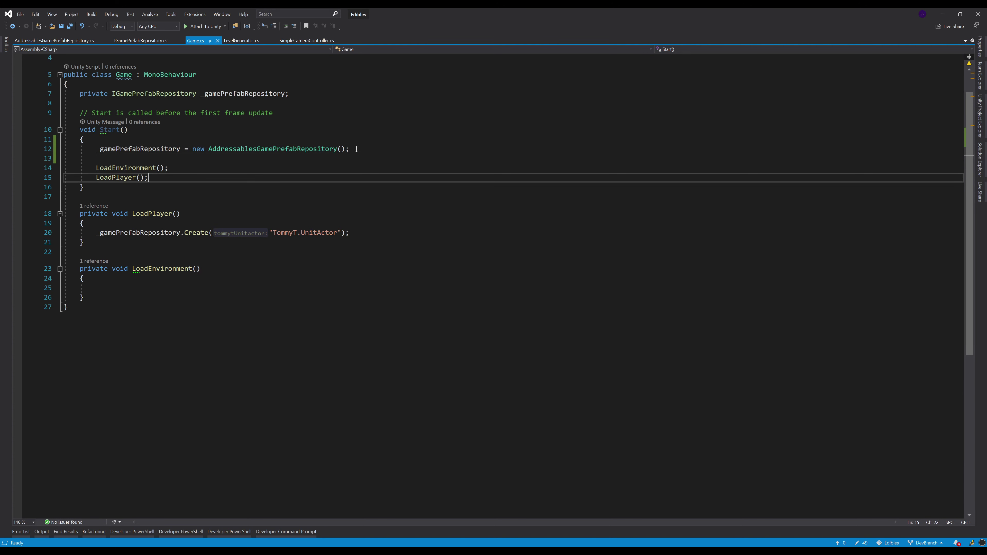
key("ctrl+s")
Change LoadPlayer's call to '_gamePrefabRepository?.Create', save Game.cs, and return to Unity
key("Down")
key("Down")
key("Down")
key("Down")
key("Down")
key("Down")
key("Left")
key("Up")
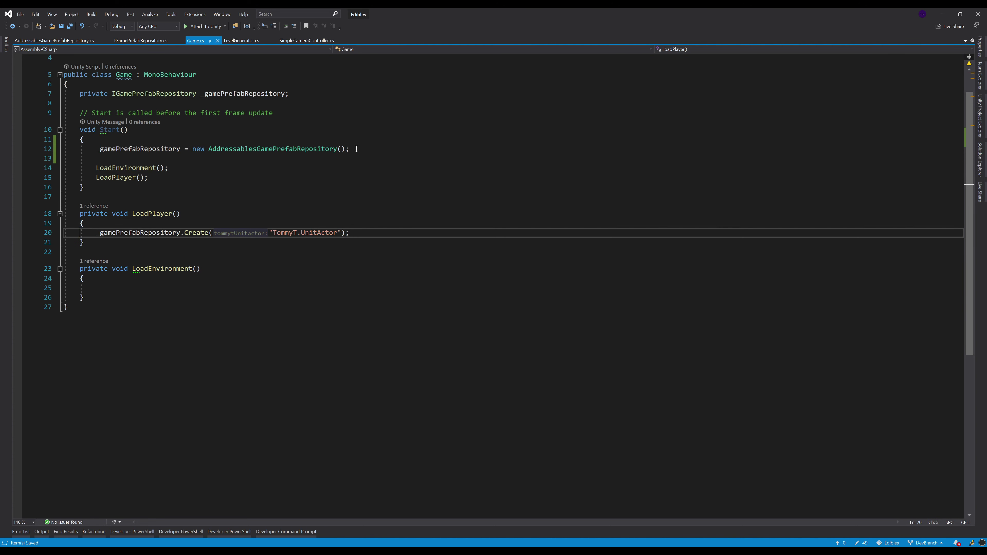
key("ctrl+Right")
key("ctrl+Right")
type("?")
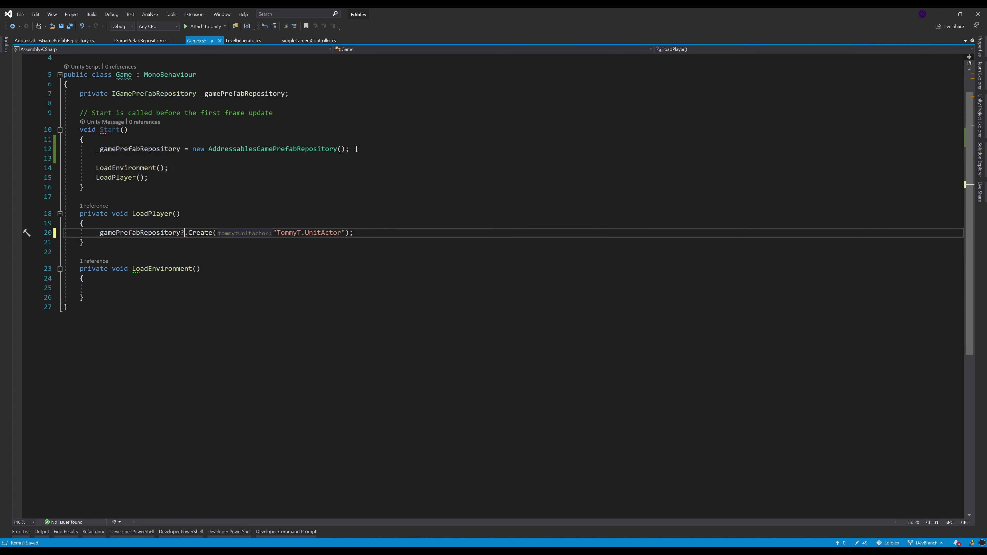
key("Down")
key("ctrl+s")
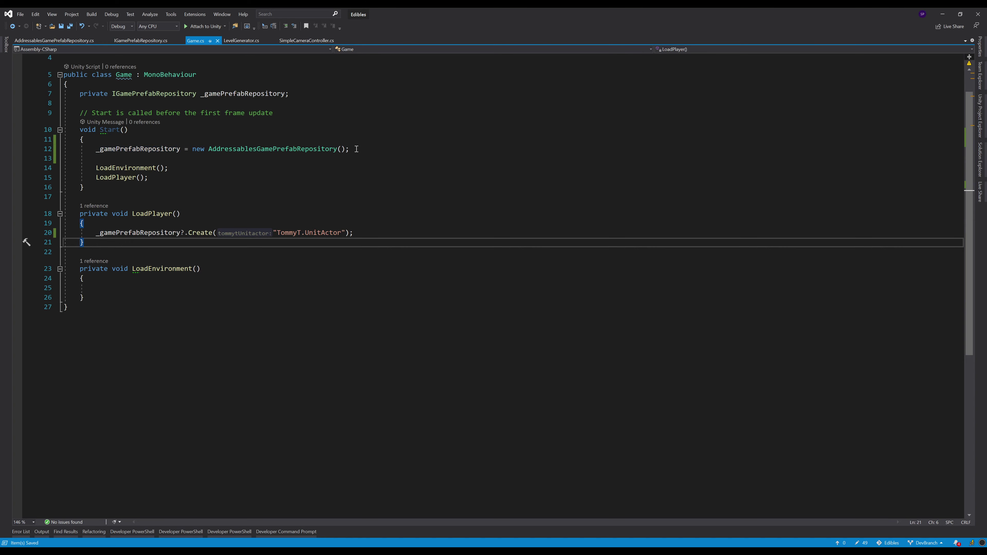
key("alt+Tab")
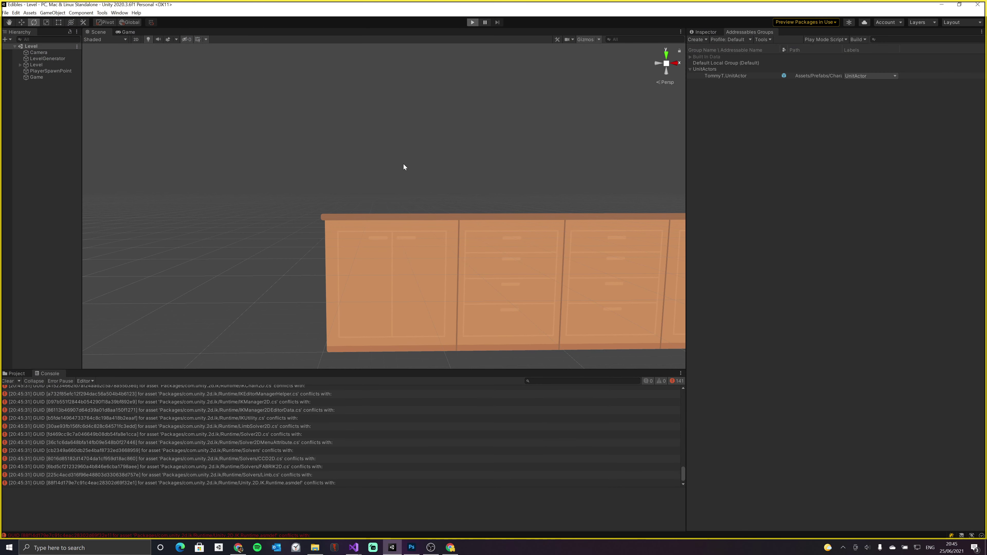
key("ctrl+p")
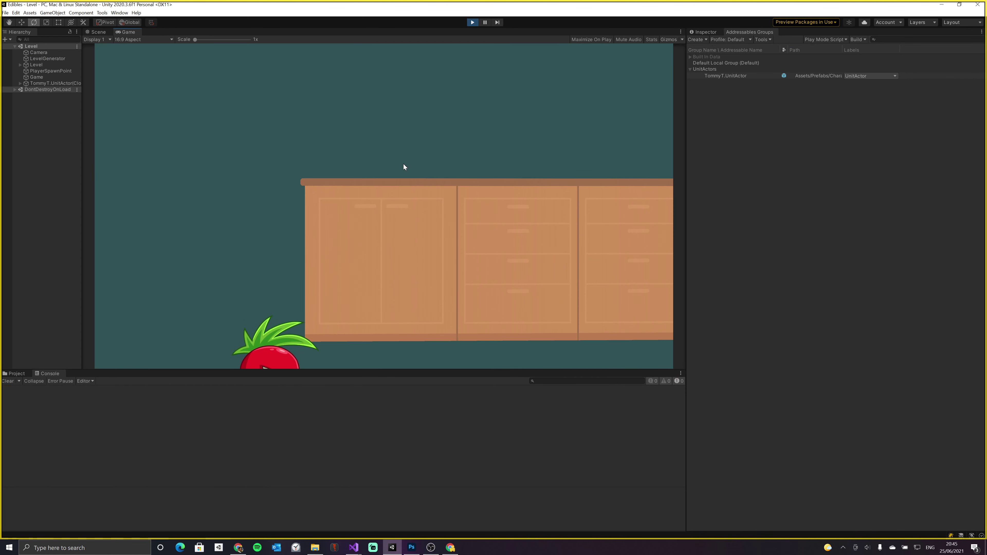
left_click(474, 22)
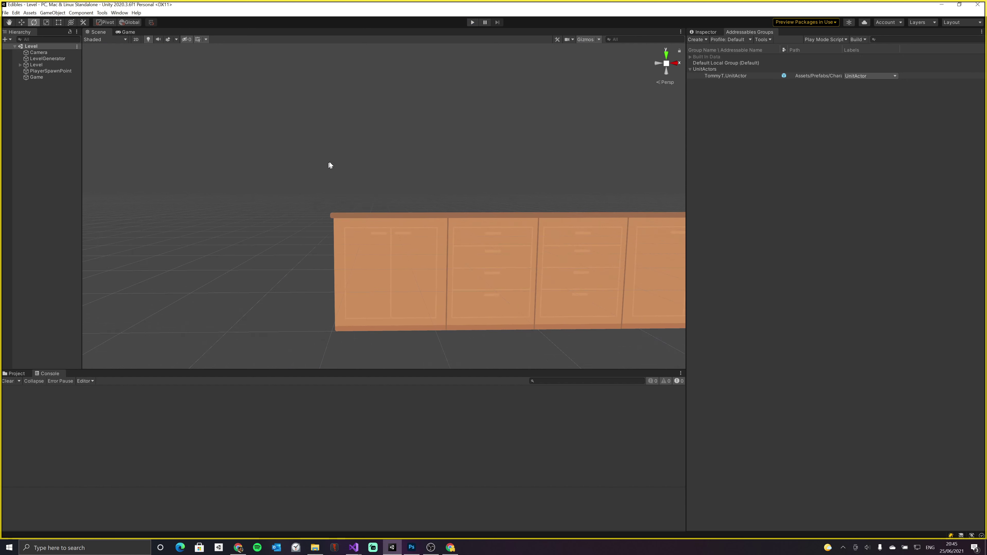
right_click_drag(329, 165, 336, 176)
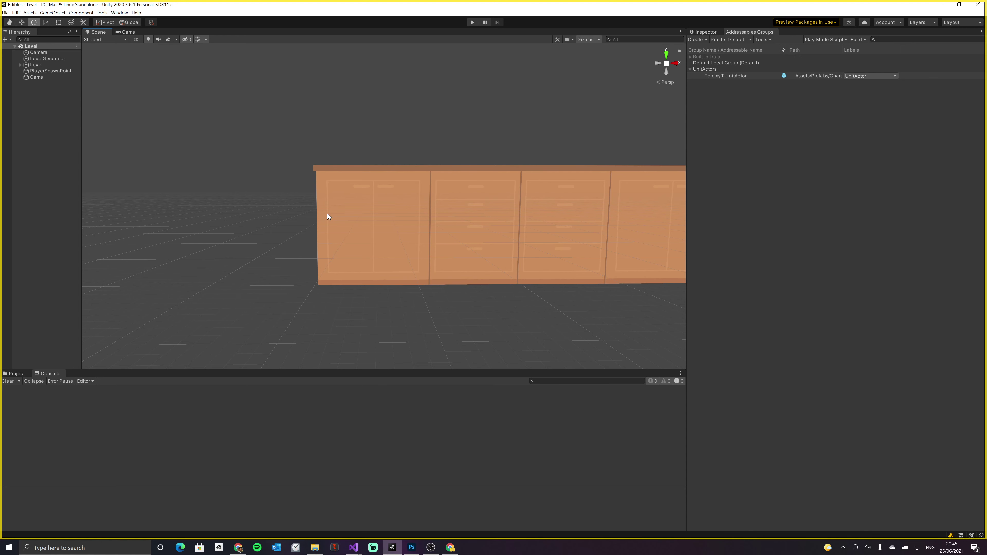
left_click(20, 64)
left_click(20, 65)
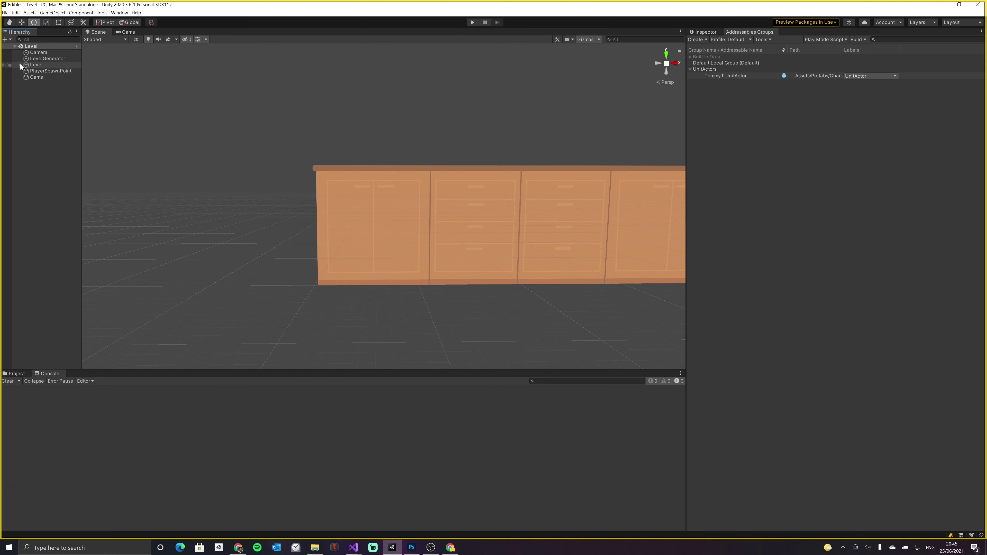
Create an empty game object named PlayerSpawnPosition in the Hierarchy
right_click(45, 95)
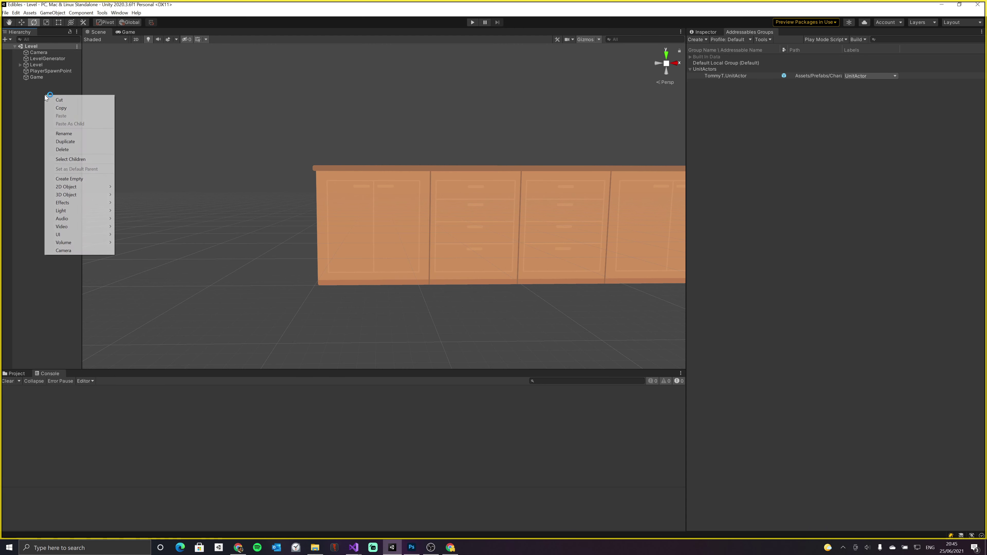
left_click(89, 181)
type("PlayerSpaw")
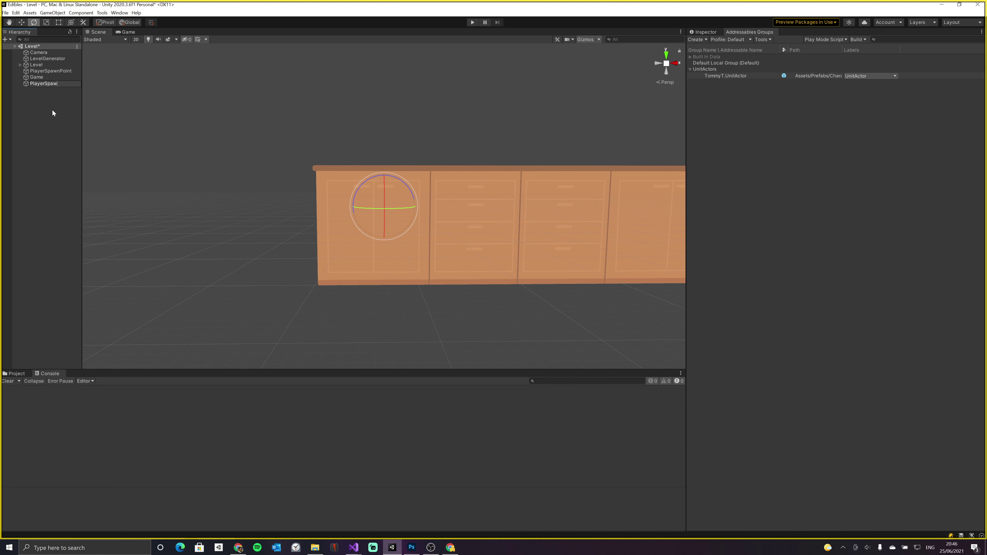
type("nPosition")
key("Return")
Move PlayerSpawnPosition up onto the top of the cabinets
key("w")
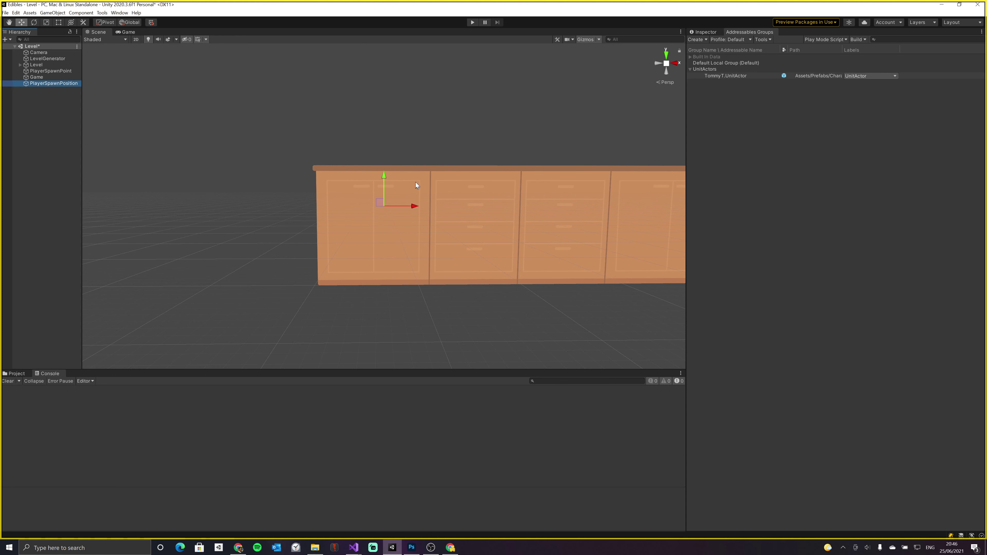
left_click_drag(387, 178, 384, 129)
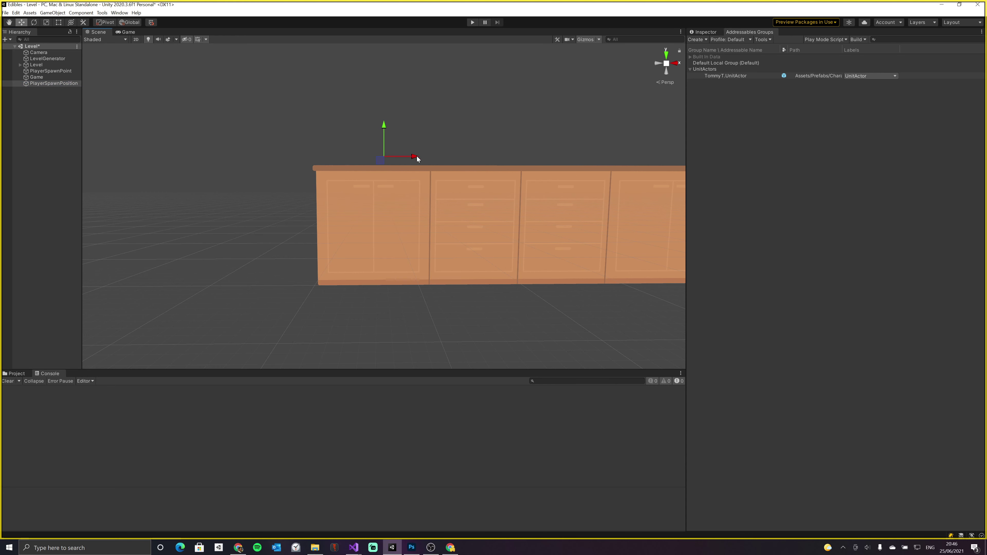
left_click_drag(355, 167, 369, 156)
left_click_drag(350, 134, 350, 133)
left_click(40, 80)
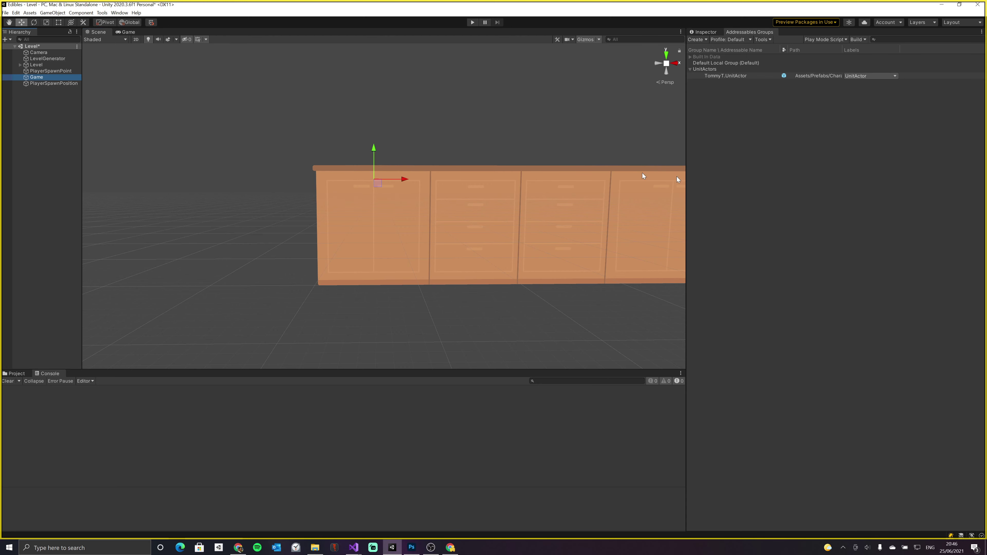
key("alt+Tab")
Start a new public field at the top of the Game class, first typed as GameObject
key("Up")
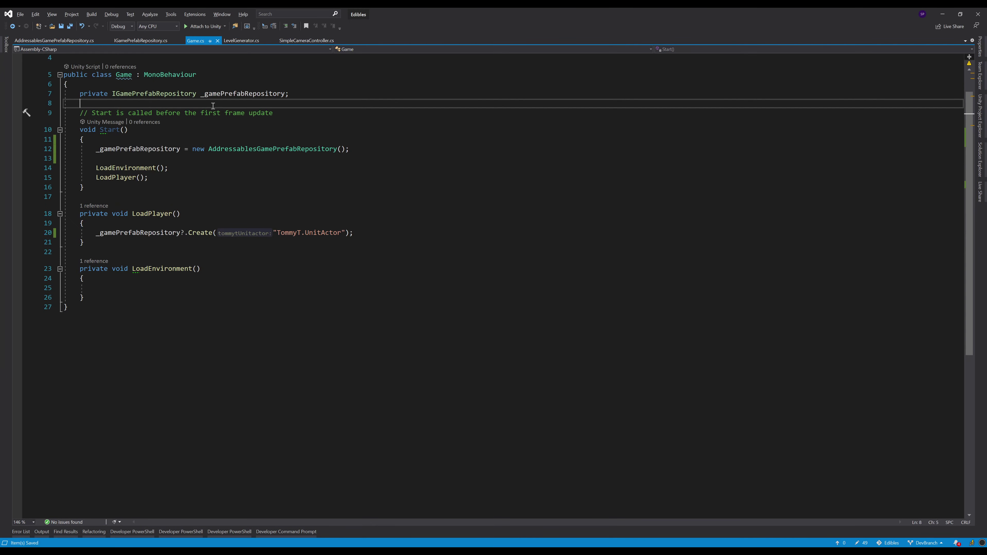
key("Up")
key("Up")
key("Return")
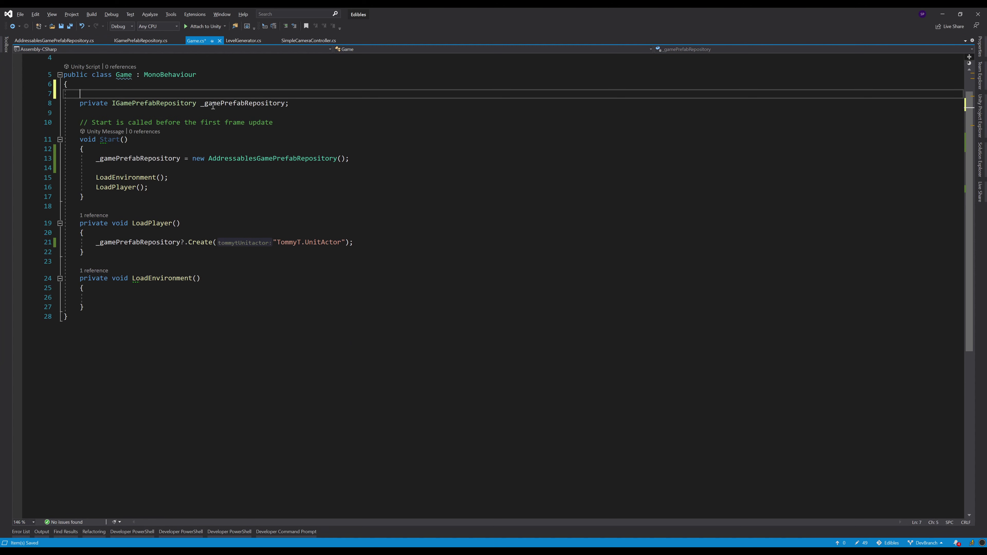
type("public ")
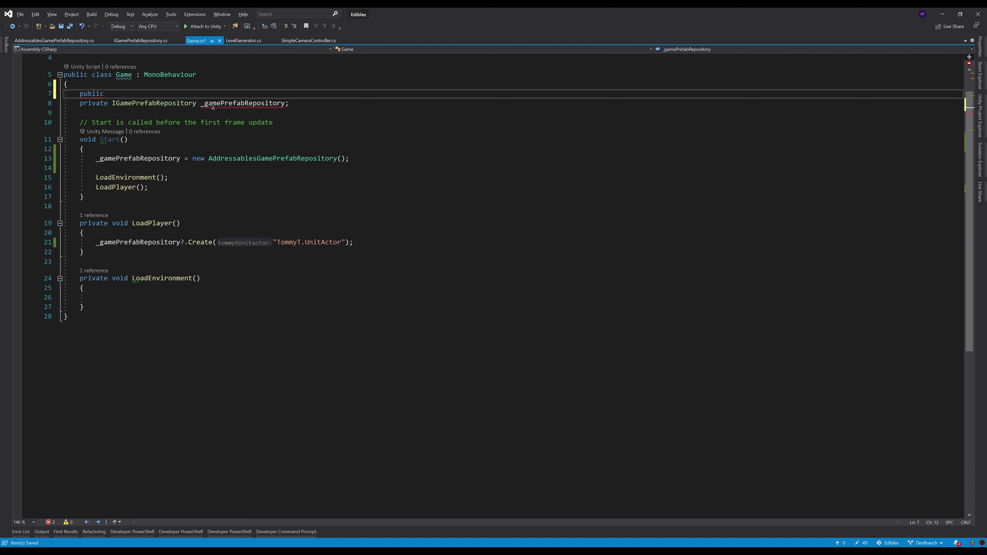
type("GaneObj")
type("ect")
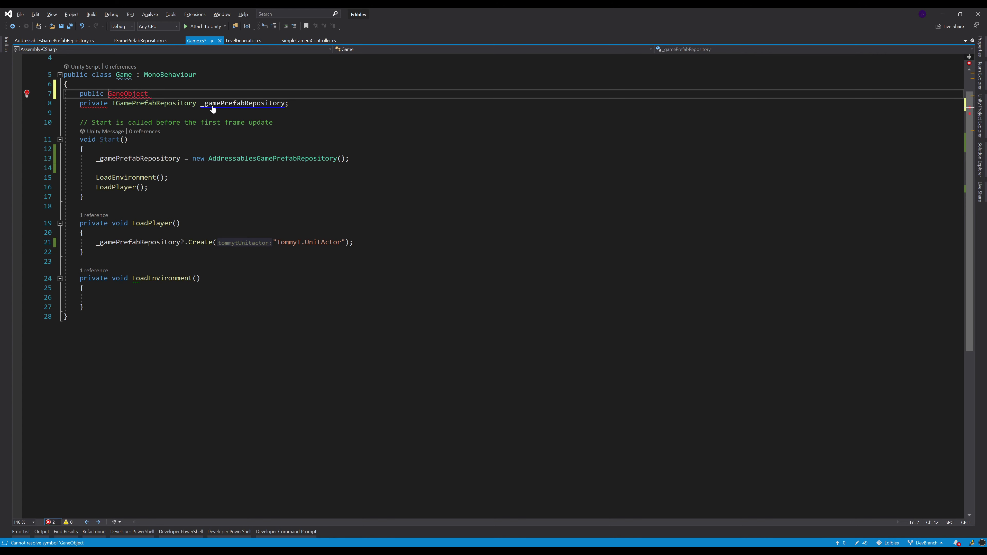
key("Left")
key("Left")
key("Left")
key("BackSpace")
type("m")
key("End")
key("ctrl+shift+Left")
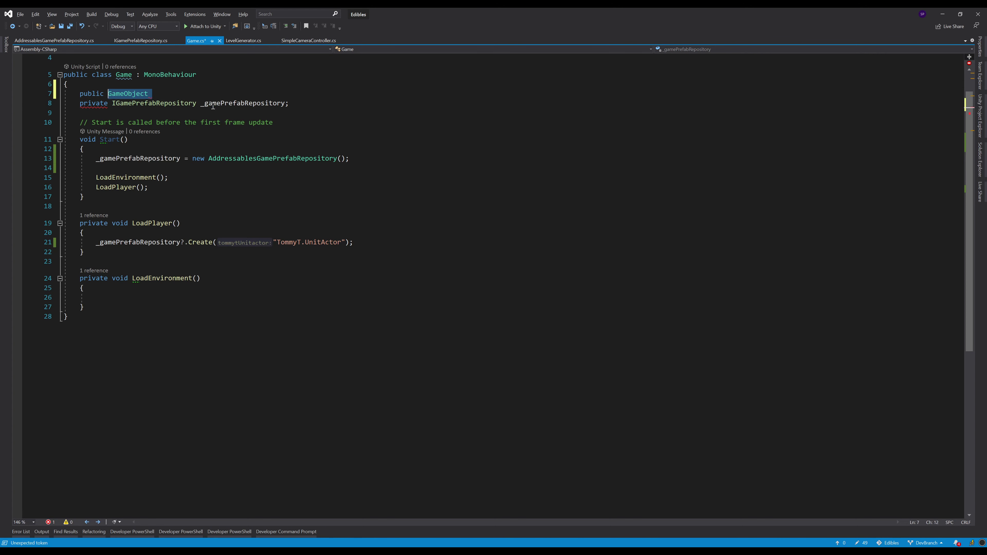
key("BackSpace")
Make the field 'public Transform PlayerSpawnPoint;', save Game.cs, and return to Unity
type("Trasfor")
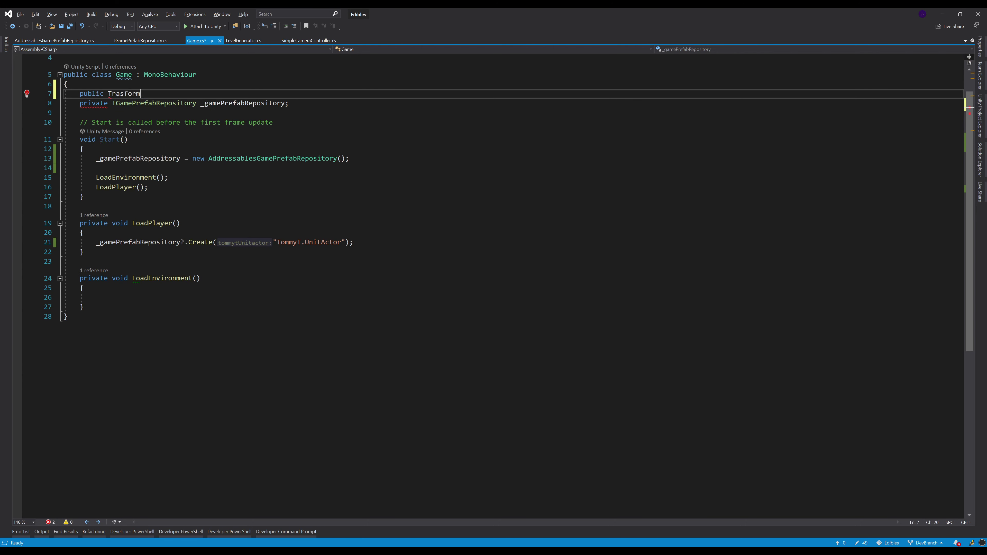
key("BackSpace")
key("BackSpace")
key("BackSpace")
type("Transform ")
type("Player")
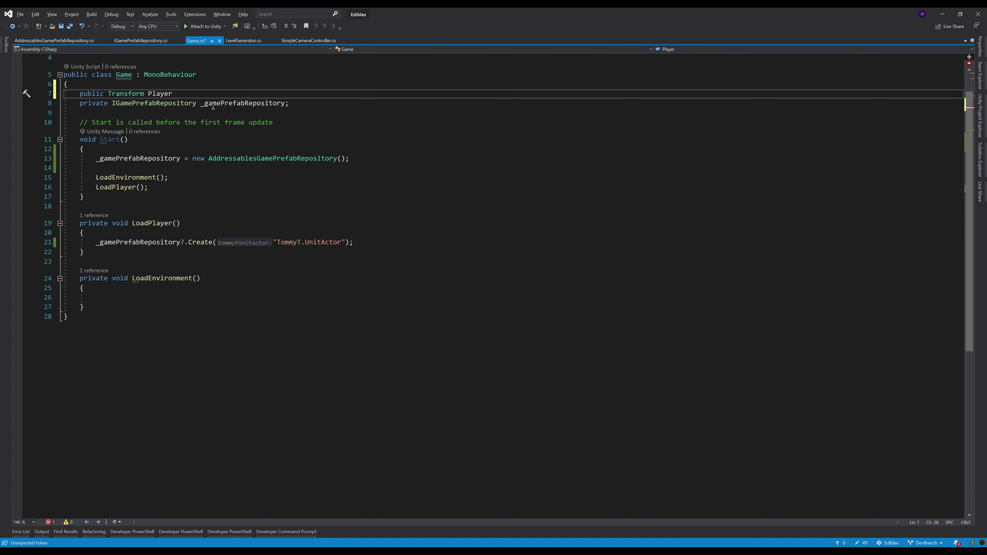
type("Spawn")
type("Point;")
key("Return")
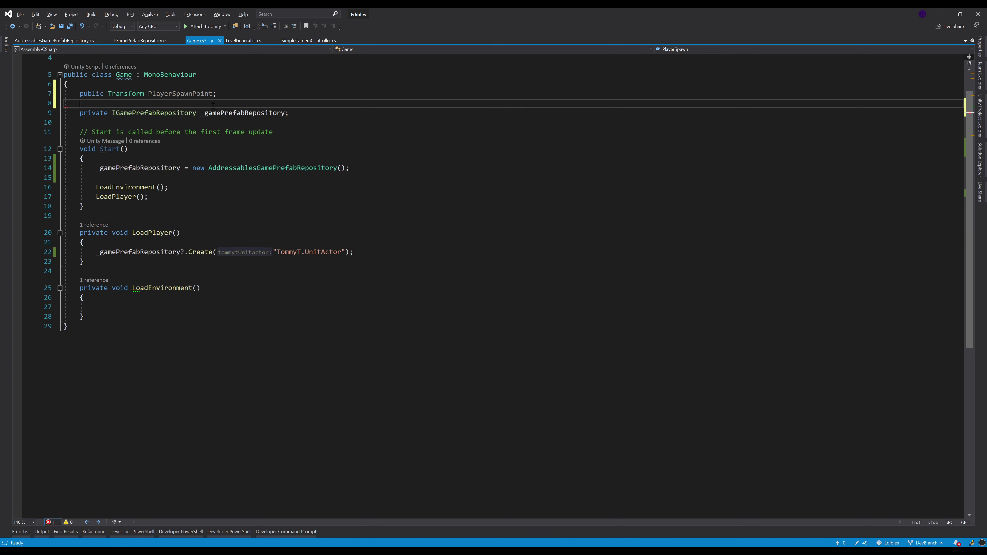
key("Up")
key("ctrl+shift+Left")
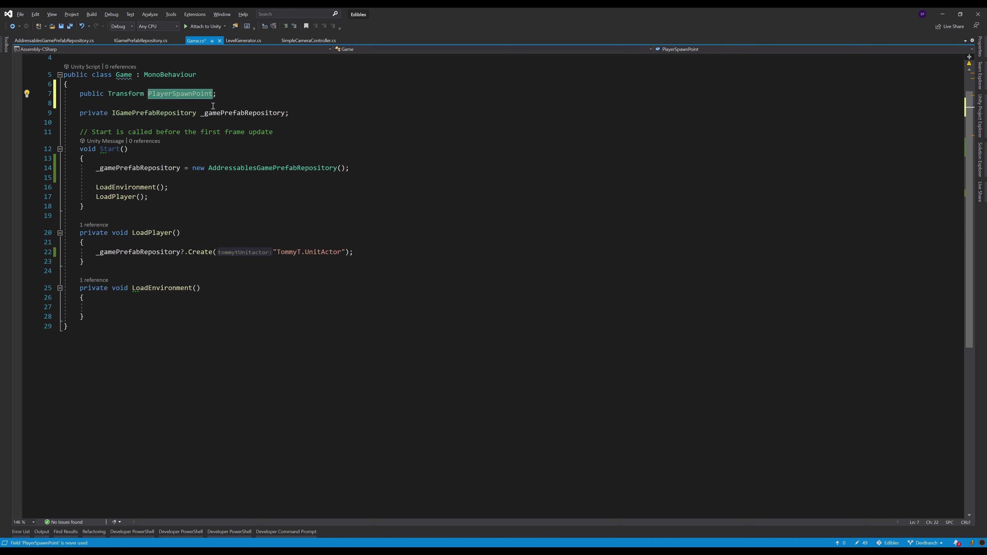
key("ctrl+s")
key("alt+Tab")
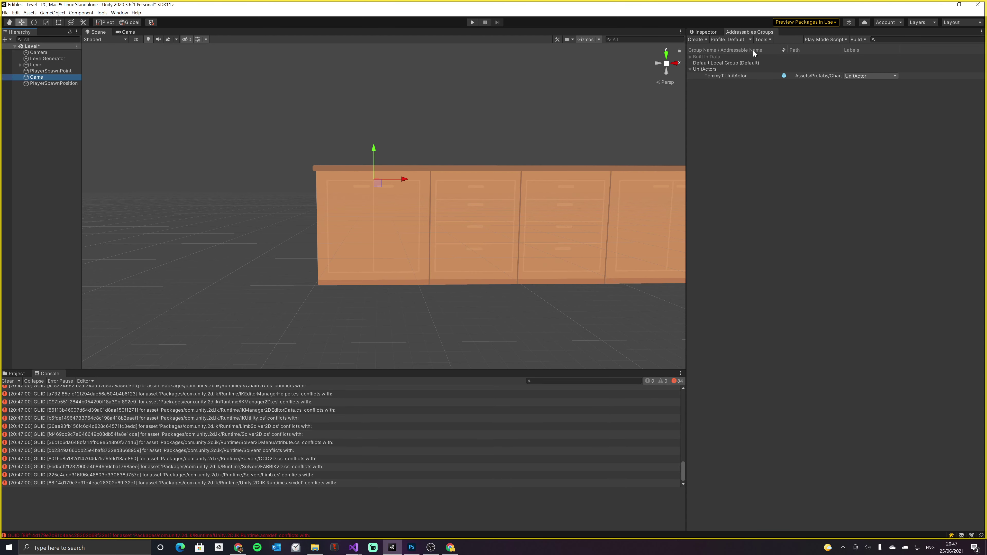
Assign PlayerSpawnPoint to the Game object's Player Spawn Point field
left_click(703, 31)
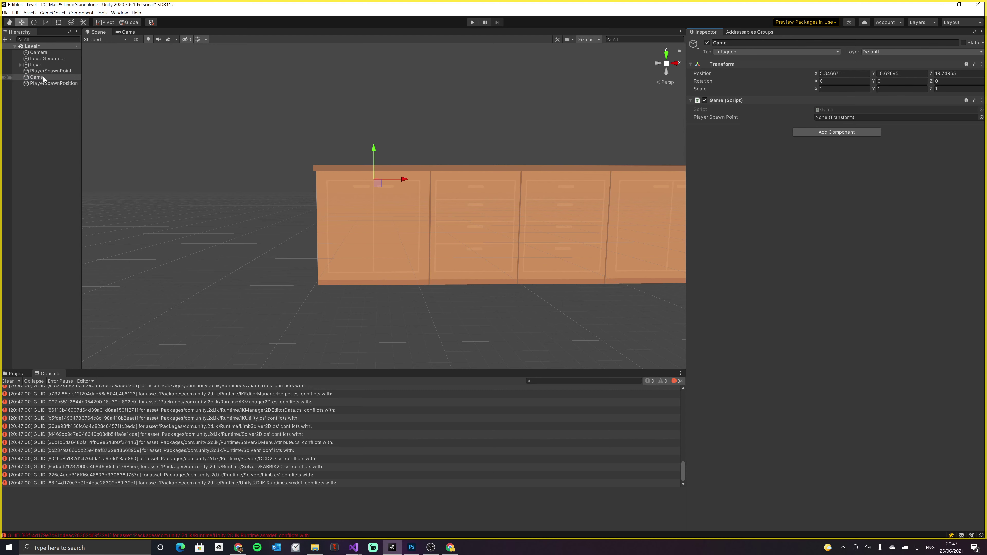
left_click_drag(39, 71, 864, 117)
left_click(19, 65)
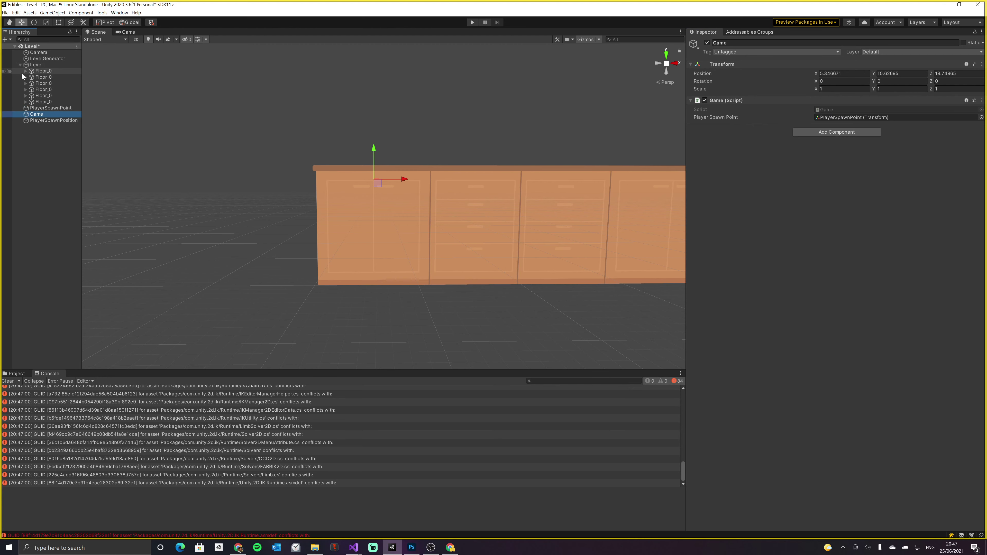
left_click(19, 65)
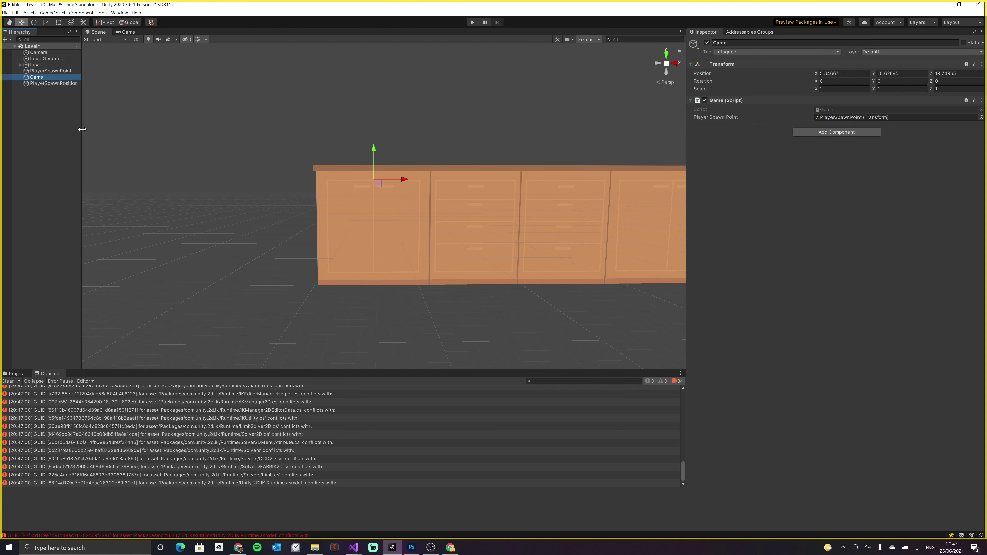
left_click_drag(82, 129, 85, 129)
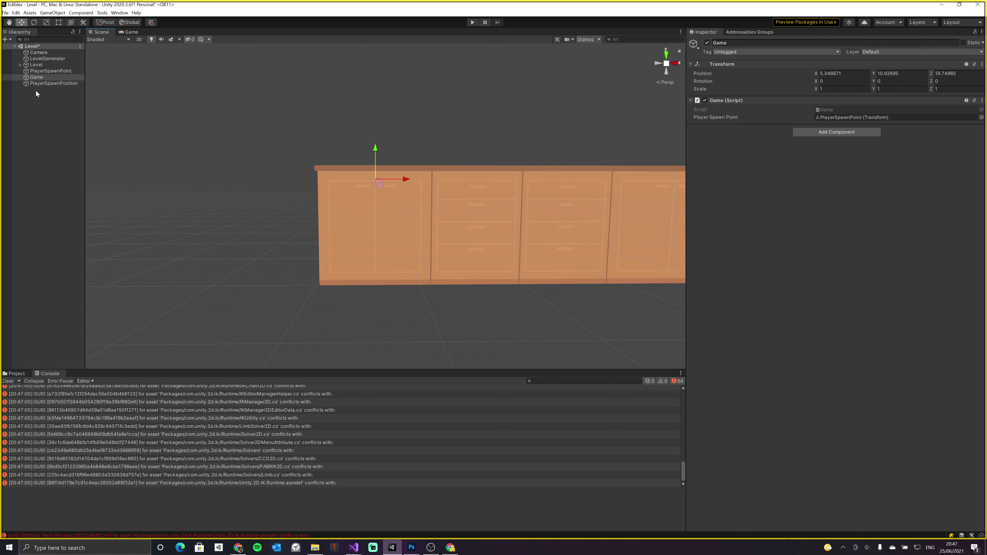
Delete the redundant PlayerSpawnPosition object and recheck the Game object's script settings
left_click(40, 84)
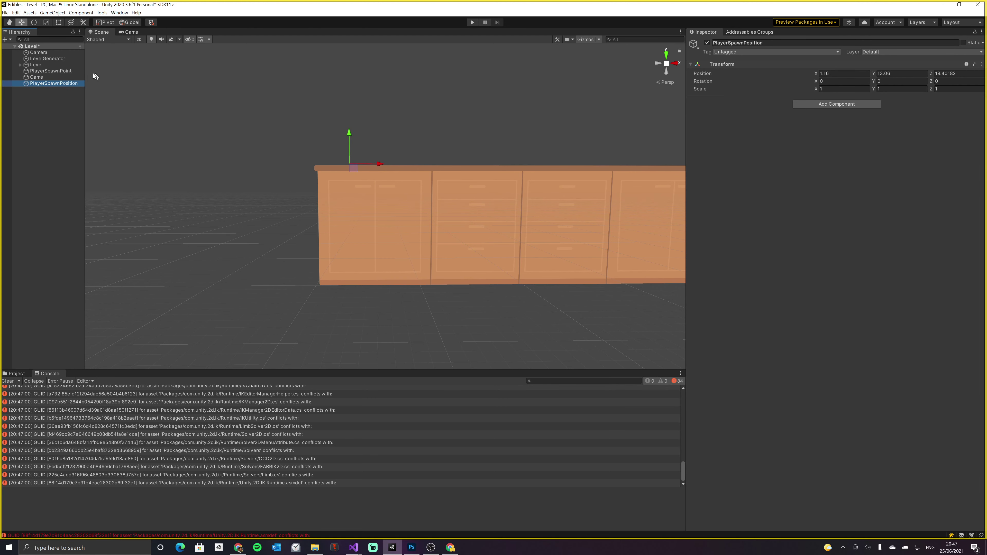
left_click_drag(85, 90, 89, 90)
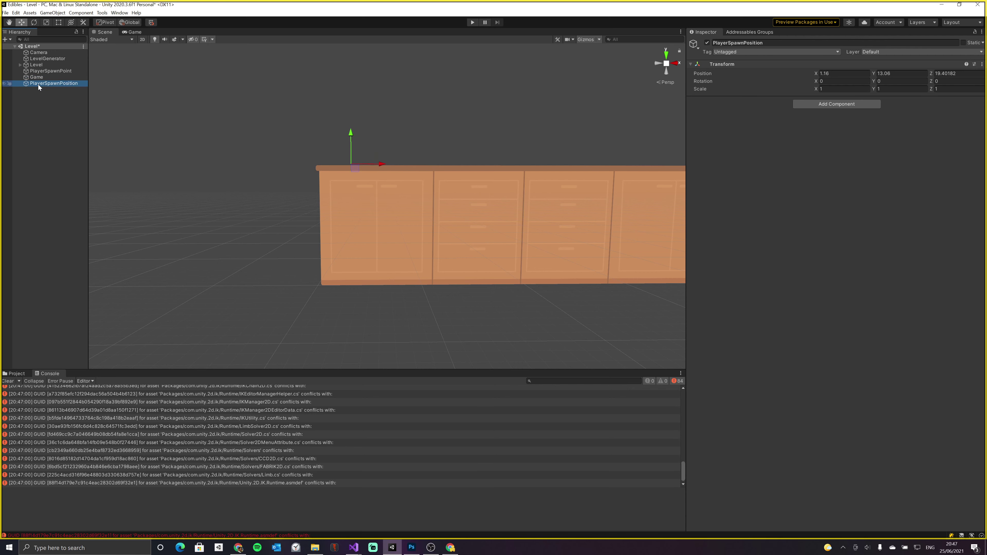
key("Delete")
left_click(40, 72)
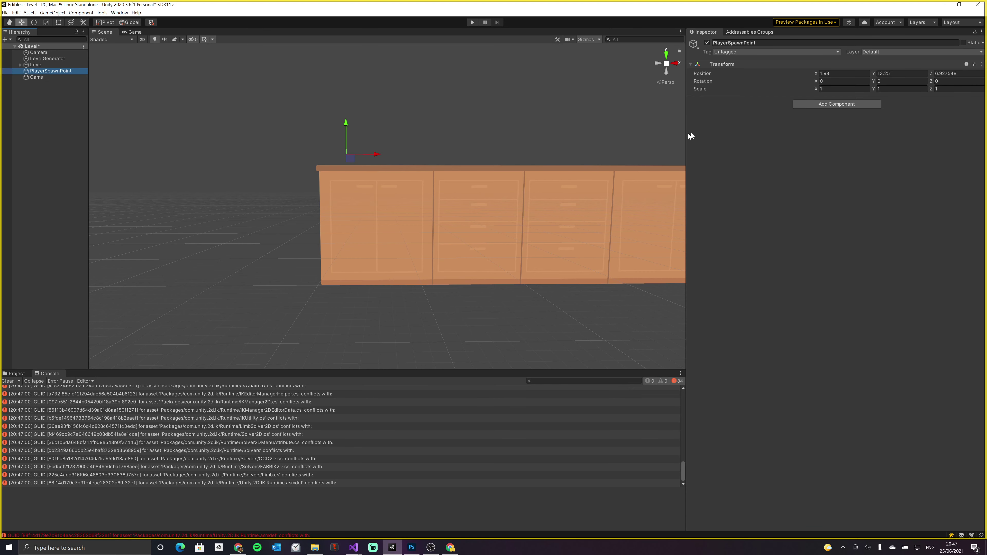
left_click_drag(690, 105, 710, 105)
middle_click_drag(546, 152, 481, 161)
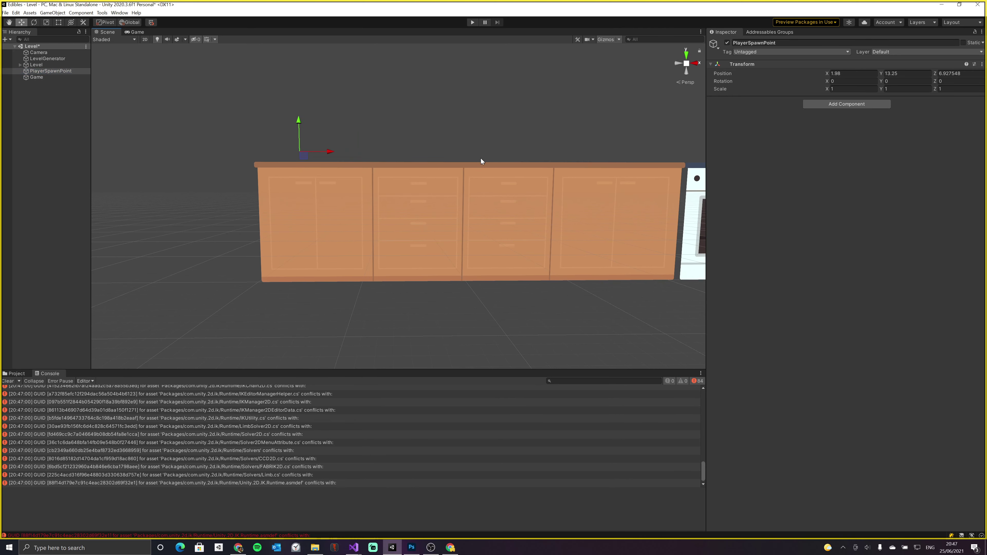
left_click(37, 77)
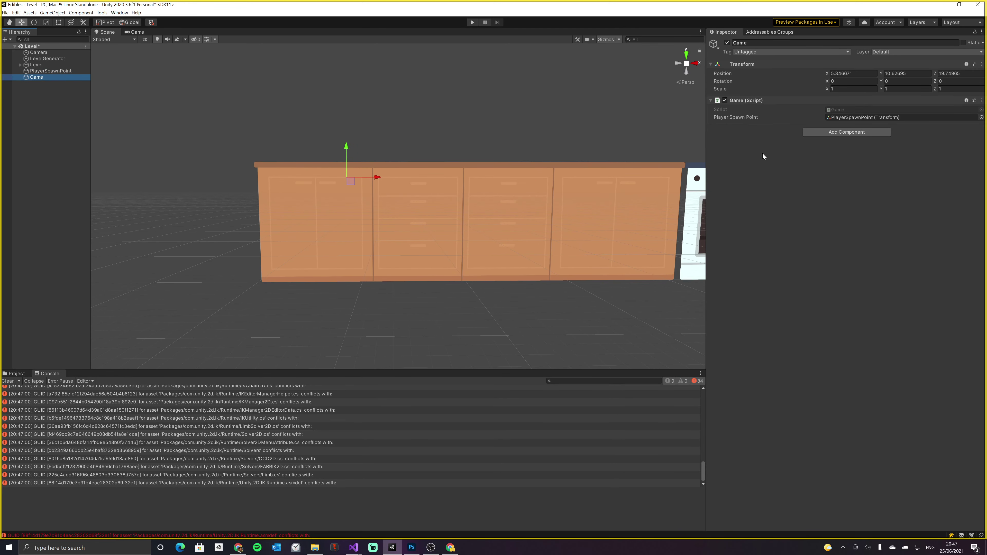
key("alt+Tab")
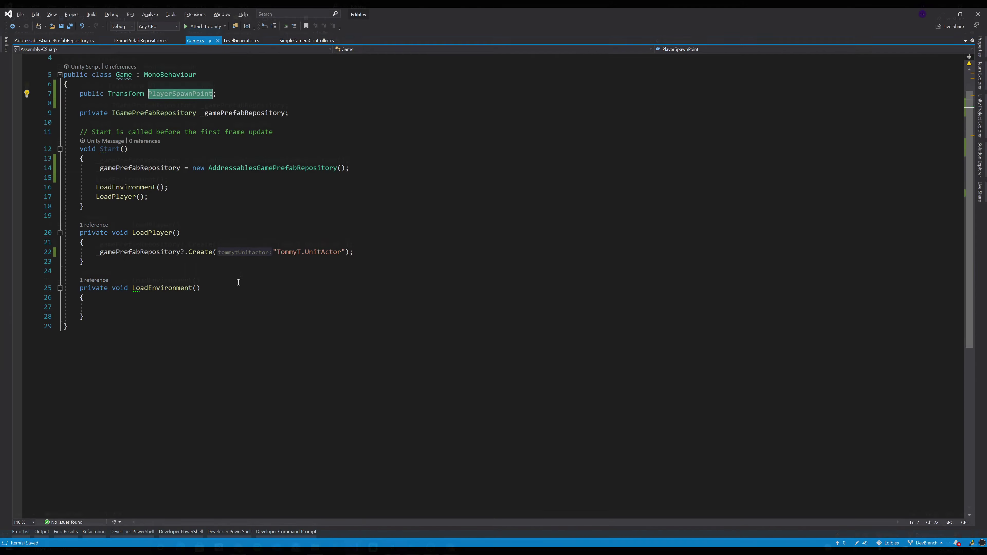
Pass PlayerSpawnPoint.position as a second argument to Create in LoadPlayer and save Game.cs
left_click(147, 196)
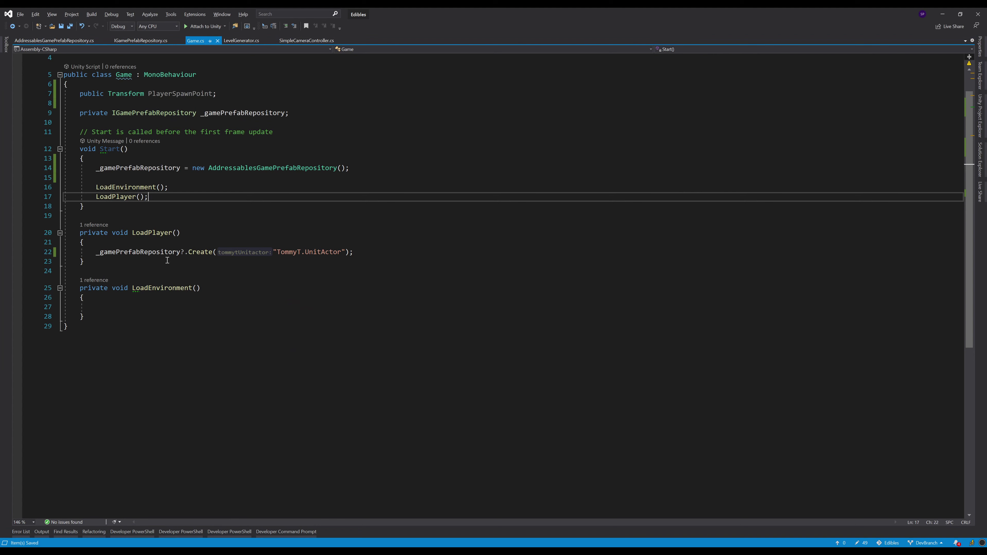
left_click(191, 252)
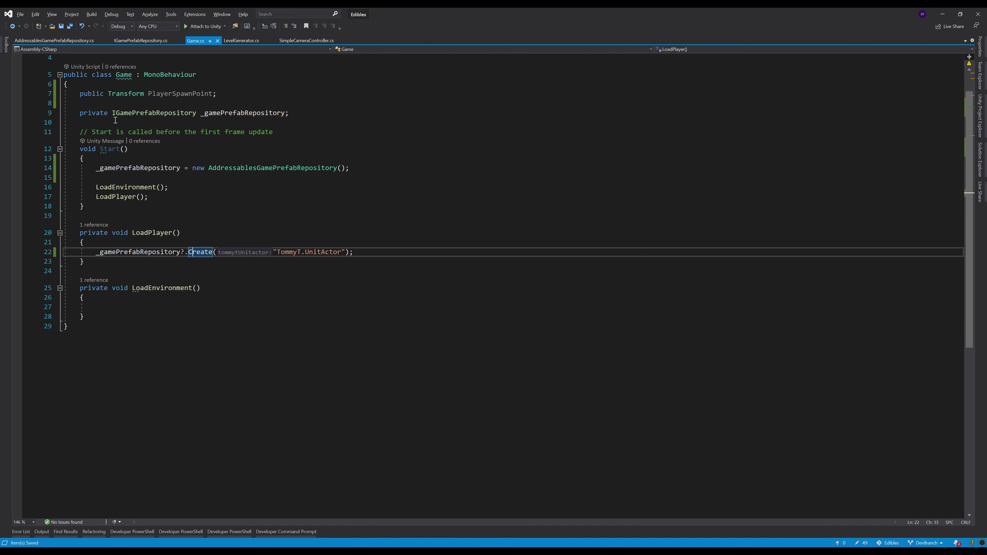
left_click(342, 253)
type(",")
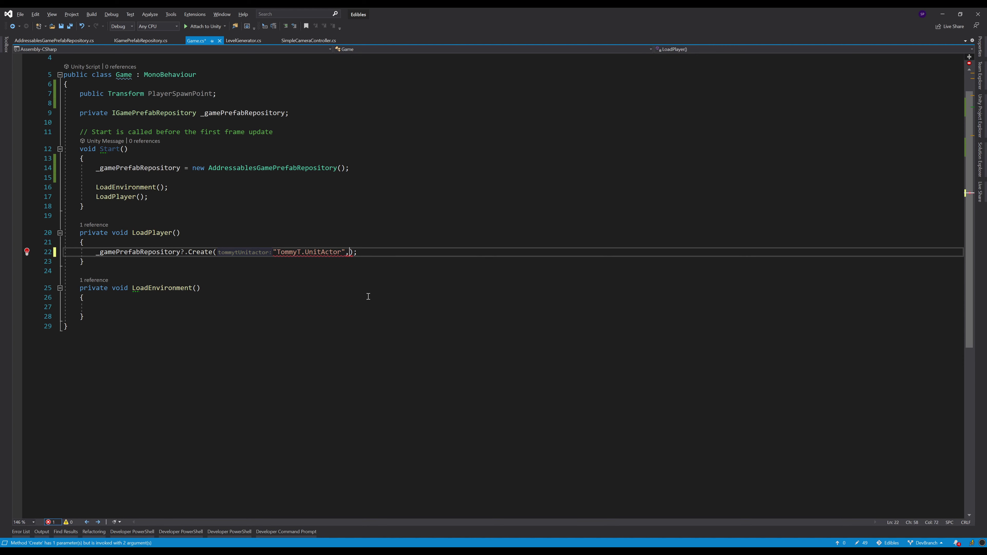
type("PlayerSpawnP")
type("oint")
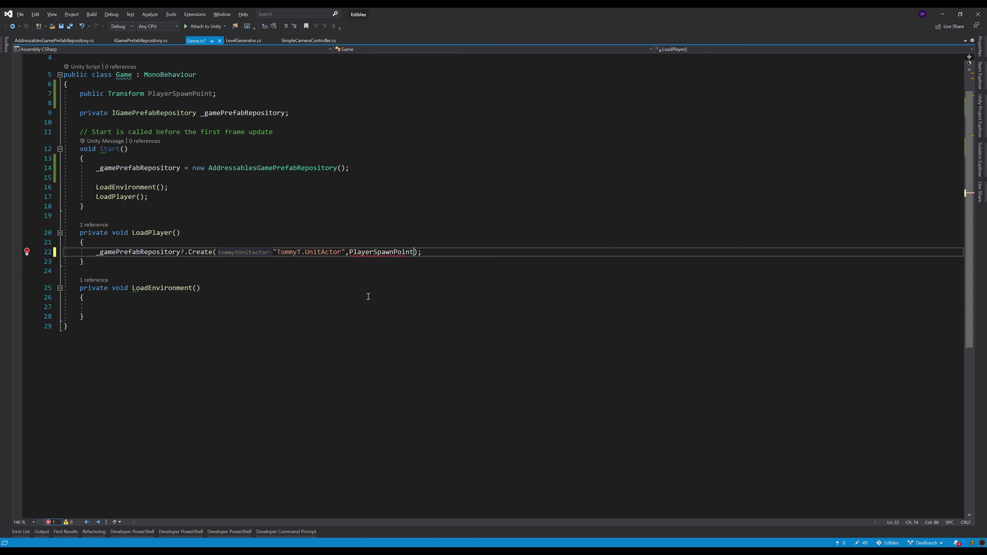
type(".position")
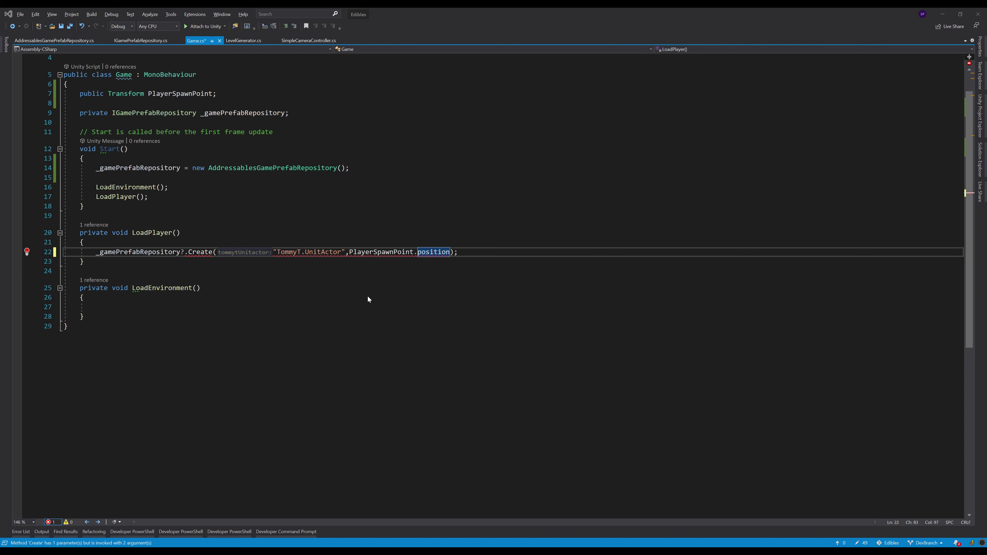
key("ctrl+s")
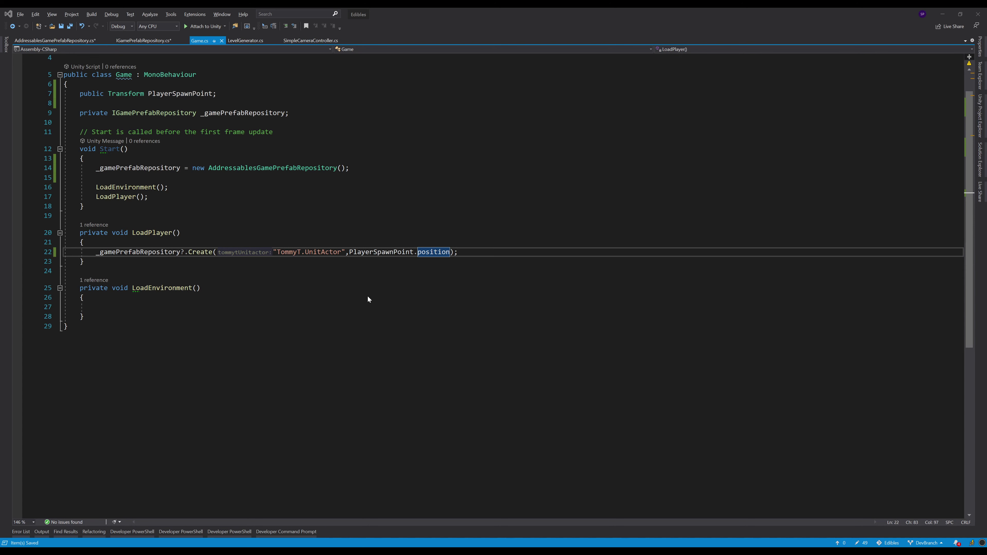
key("ctrl+Tab")
Save IGamePrefabRepository with the new position parameter on Create
key("ctrl+s")
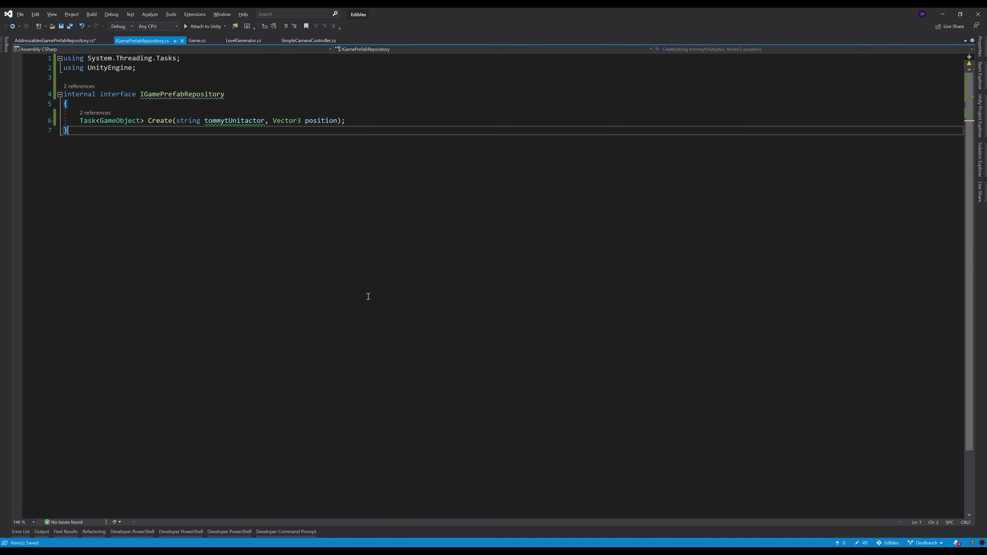
key("Up")
key("End")
key("Left")
key("Left")
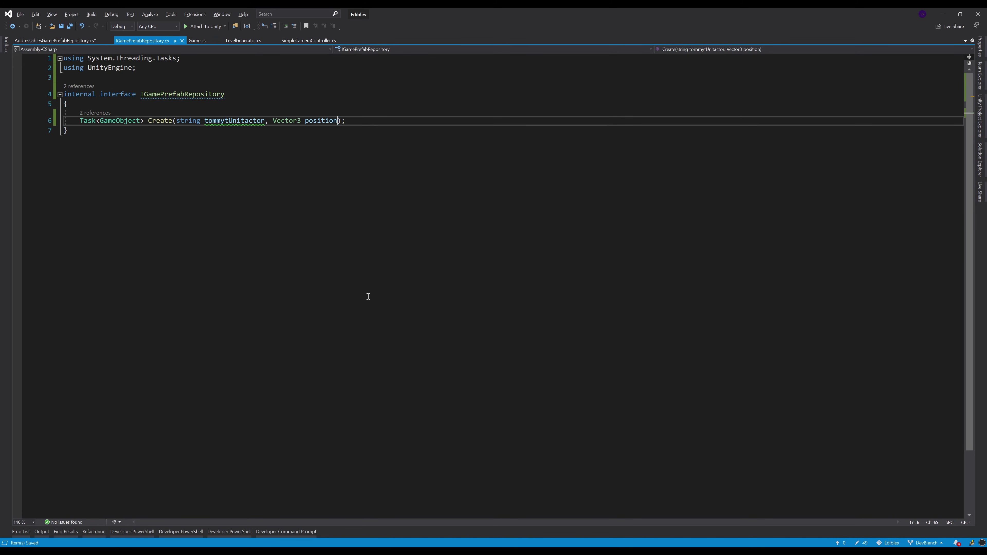
key("ctrl+r")
key("ctrl+r")
Replace Vector3.zero with position in the Instantiate call and save AddressablesGamePrefabRepository.cs
key("ctrl+Tab")
key("Down")
key("Down")
key("Up")
key("End")
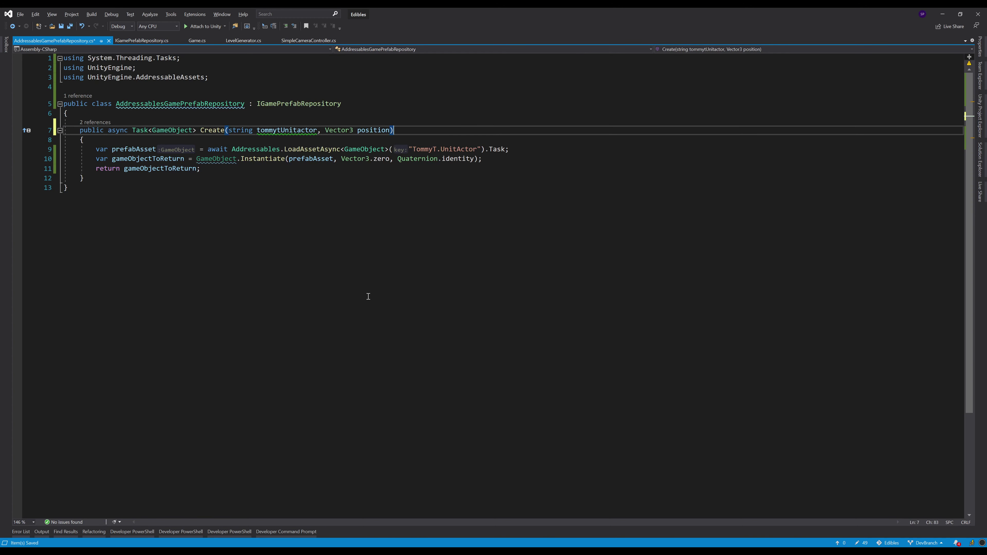
key("Down")
key("Down")
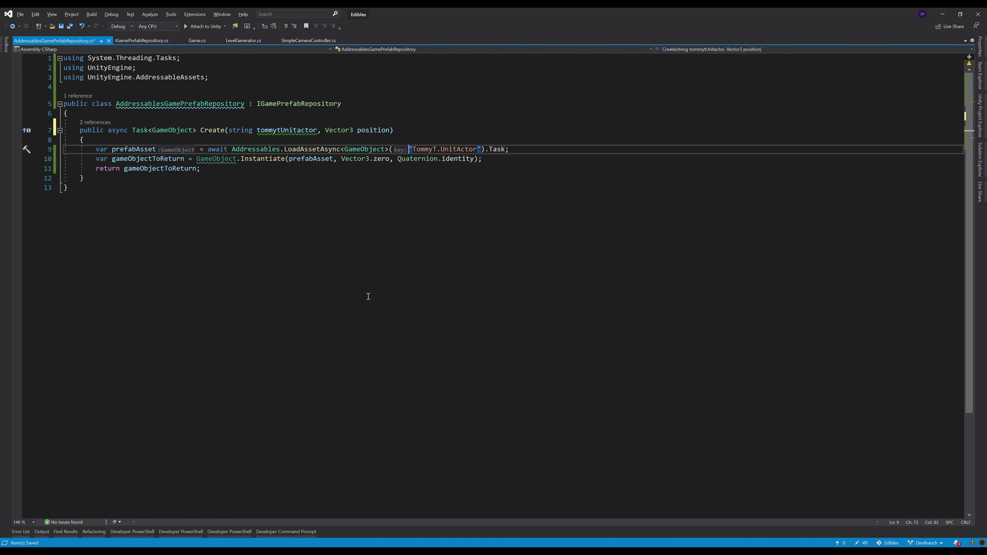
key("Down")
key("Left")
key("ctrl+shift+Left")
key("ctrl+shift+Left")
key("ctrl+shift+Left")
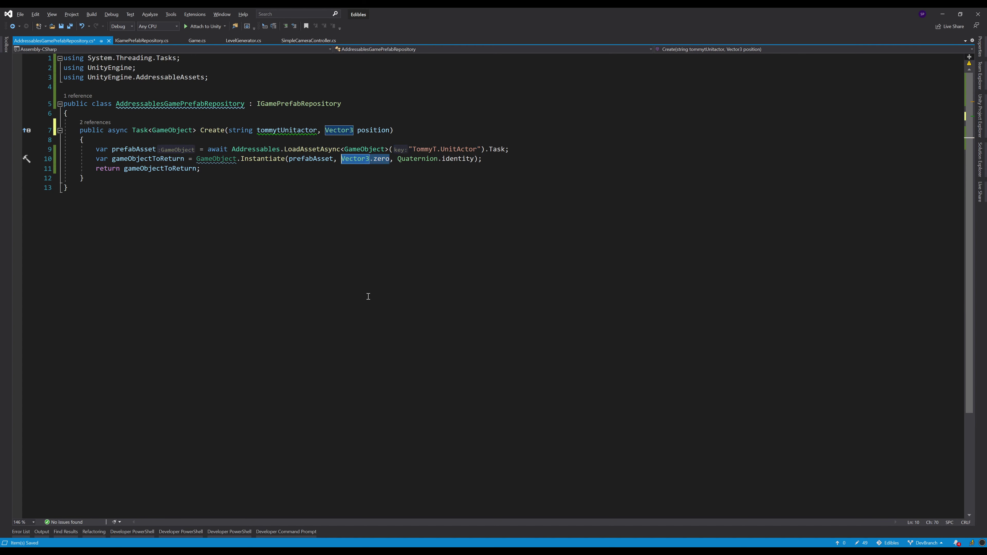
key("BackSpace")
type("posi")
key("Tab")
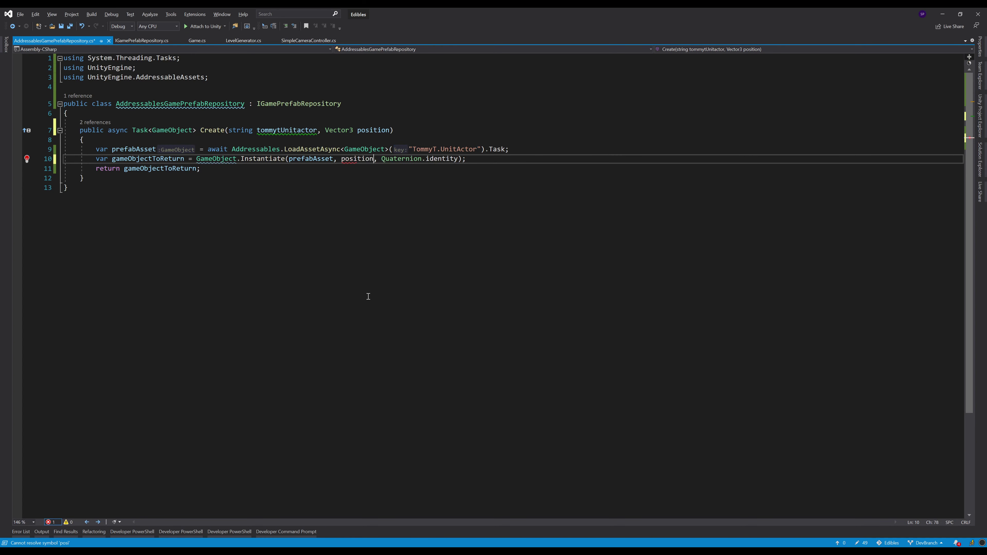
key("End")
key("ctrl+s")
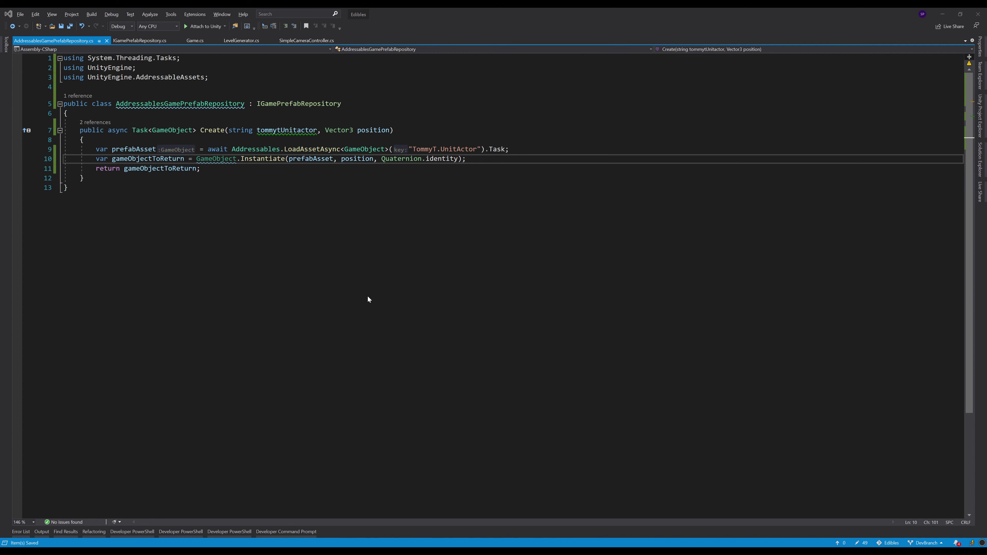
Let Unity recompile, select PlayerSpawnPoint, and play to test the tomato spawn
key("ctrl+Tab")
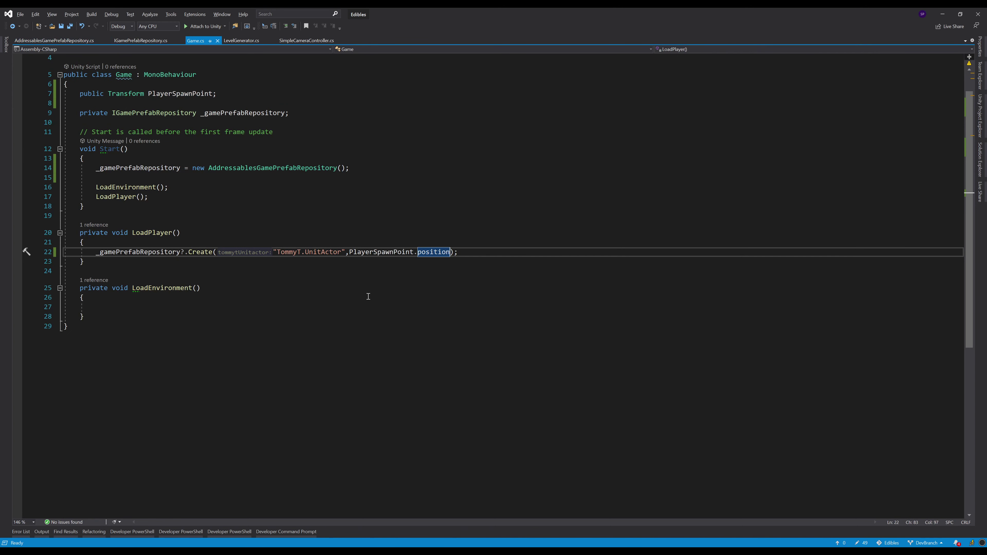
key("Down")
key("Down")
key("Down")
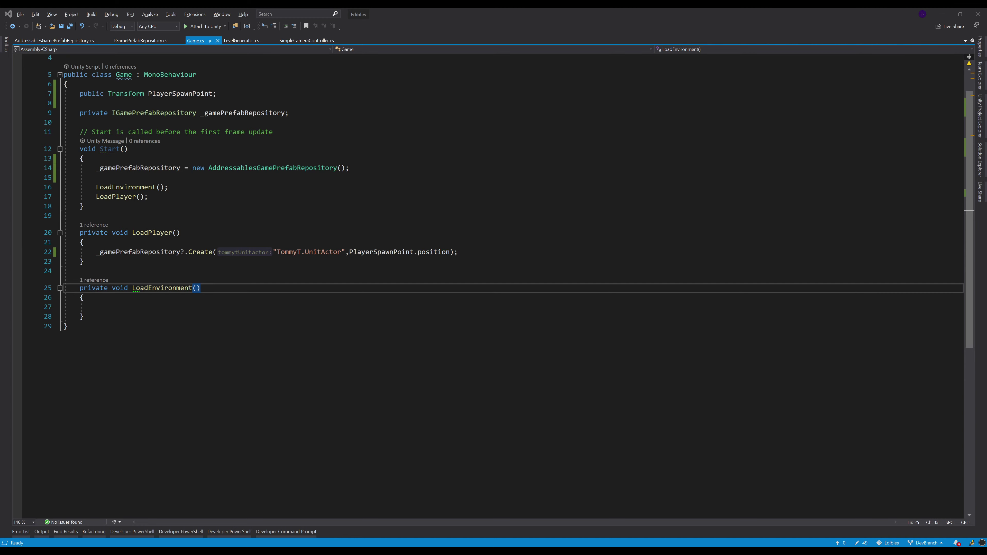
key("alt+Tab")
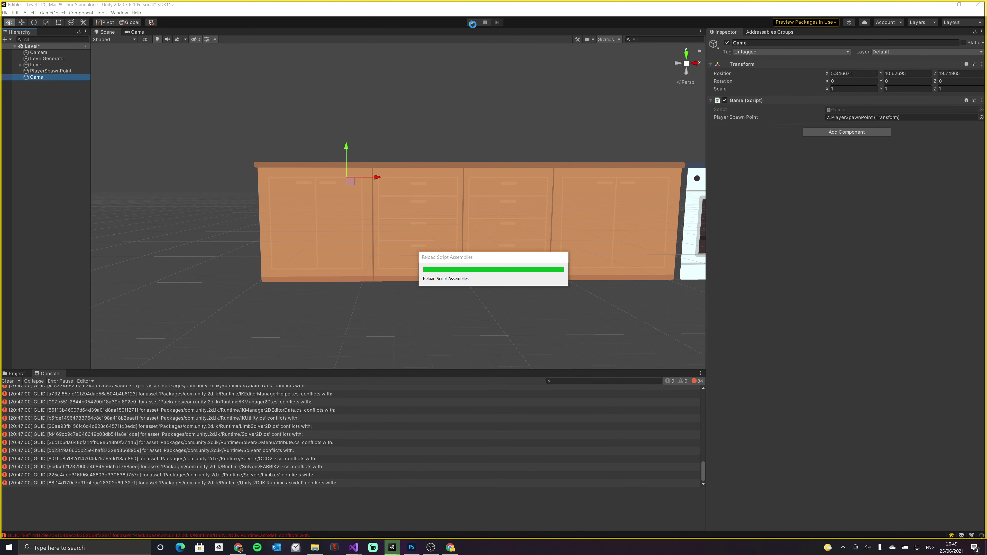
left_click(43, 72)
left_click(472, 22)
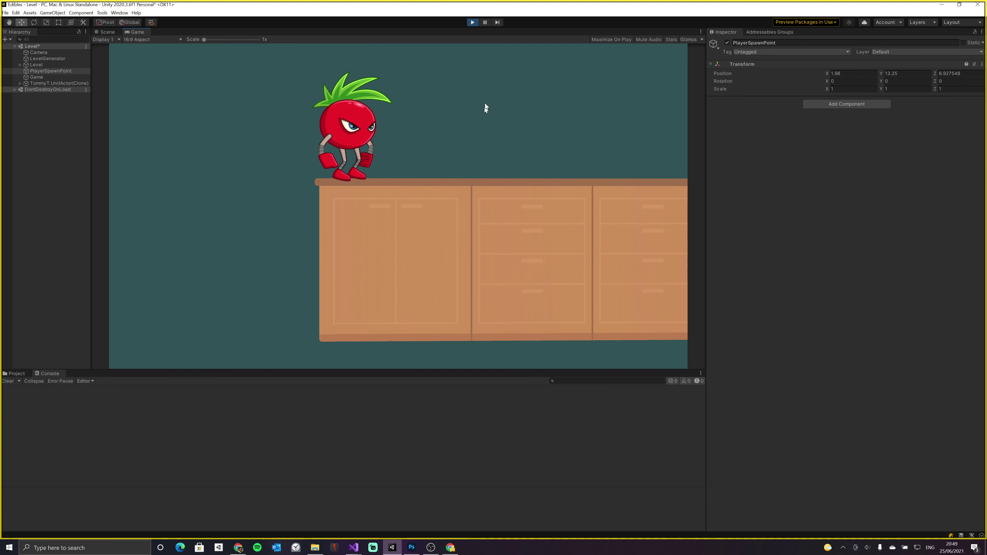
Stop the game, switch the Scene to 2D and drag PlayerSpawnPoint down toward the counter top
left_click(472, 22)
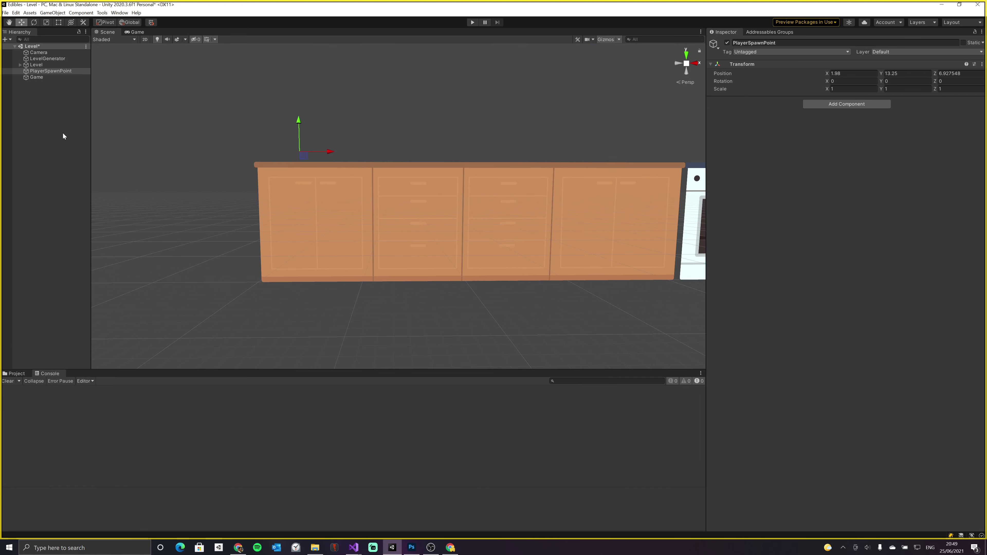
left_click(59, 72)
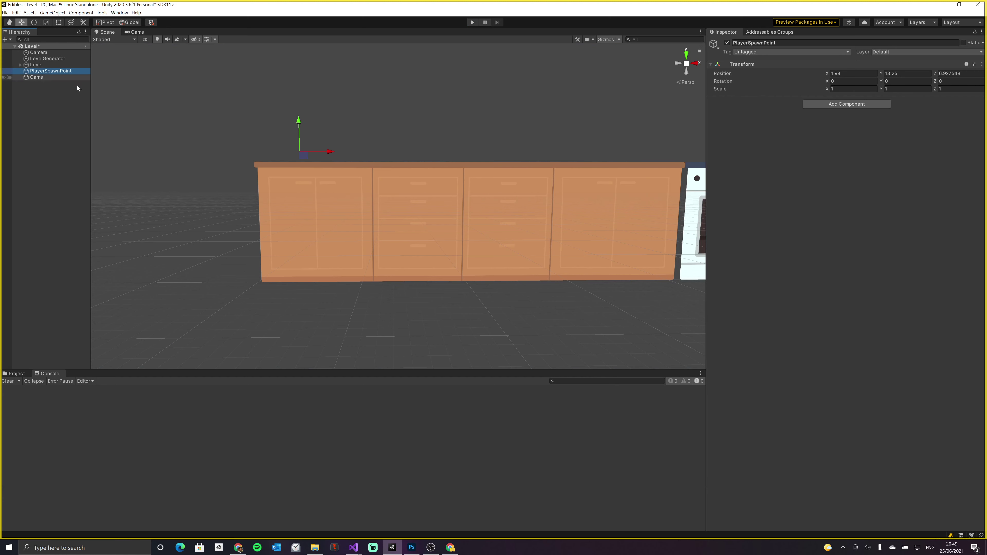
key("t")
left_click(145, 40)
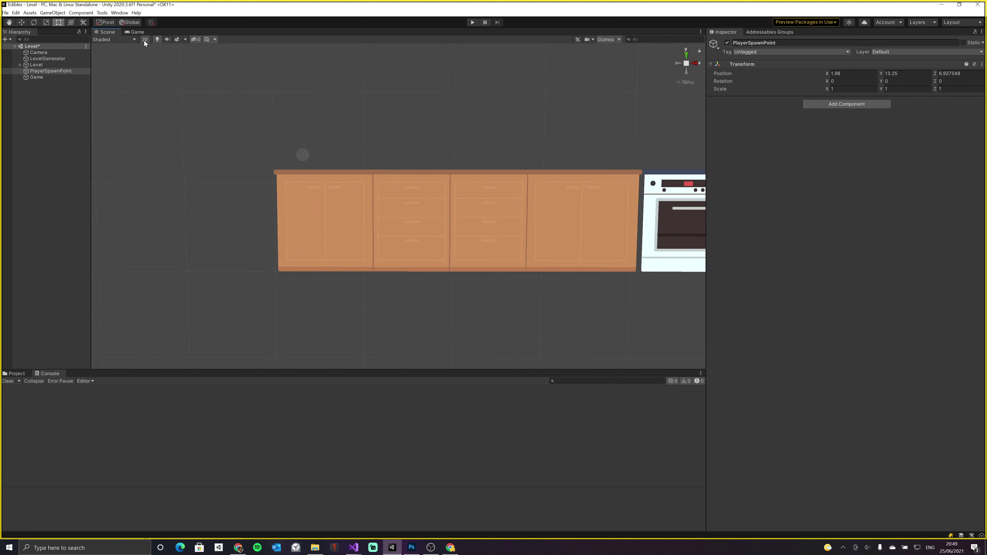
left_click(60, 71)
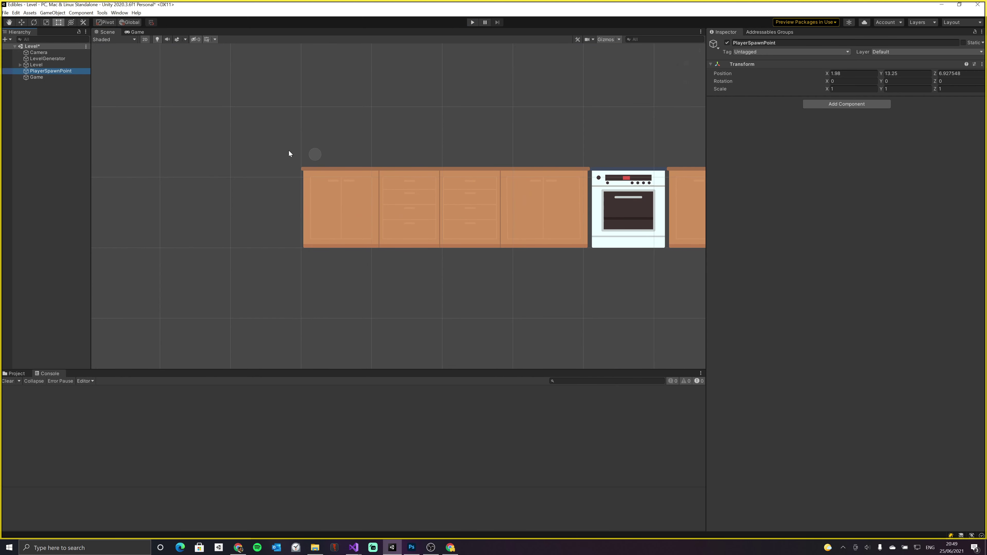
key("w")
left_click_drag(314, 124, 315, 136)
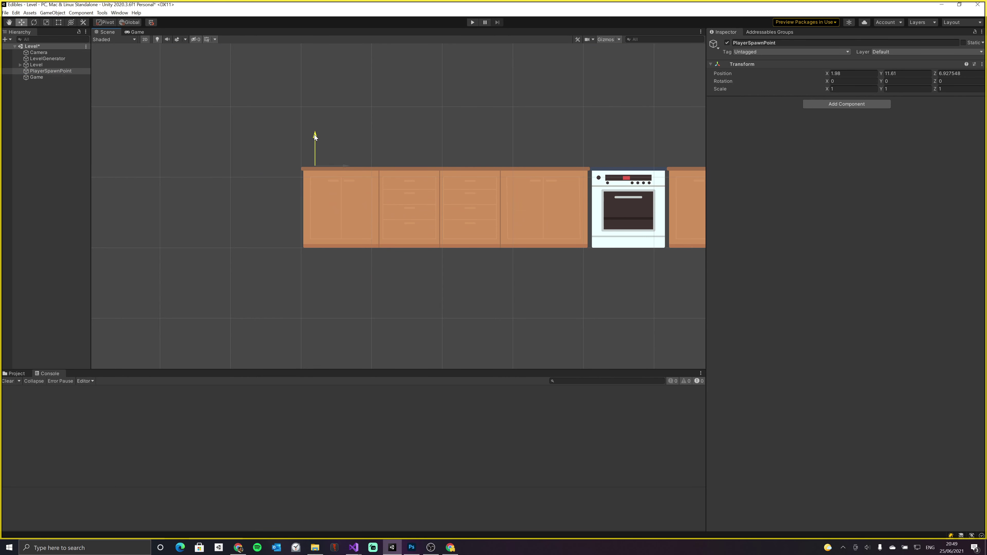
Replay to check the spawn height, then nudge PlayerSpawnPoint down to Y 11.484
left_click(473, 23)
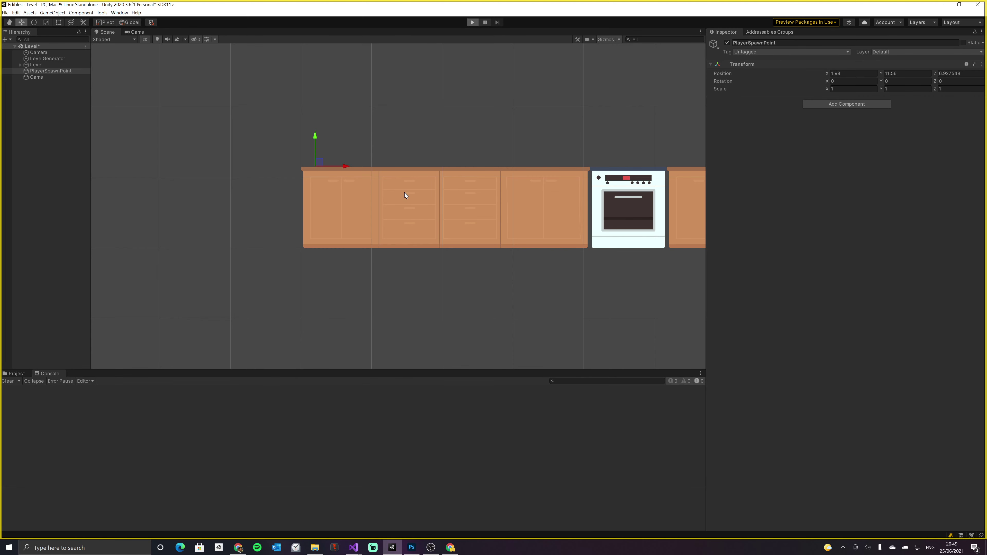
left_click(472, 22)
scroll(317, 178, "up", 3)
scroll(301, 161, "up", 3)
scroll(300, 161, "up", 2)
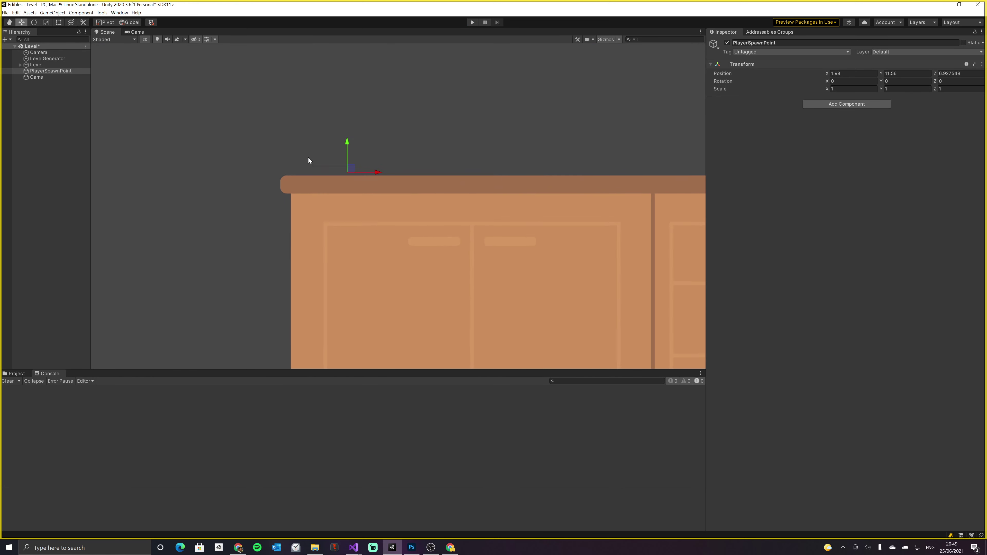
scroll(309, 160, "up", 3)
scroll(339, 168, "up", 2)
left_click_drag(371, 157, 371, 159)
Play-test the tomato spawning on the counter, then widen and pan the Scene view along the counter tops
left_click(472, 24)
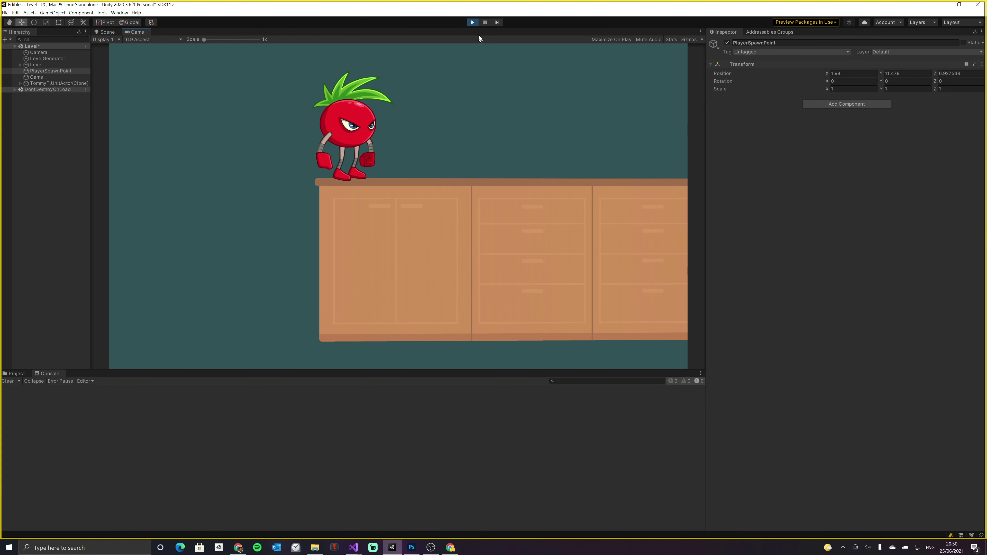
left_click(472, 24)
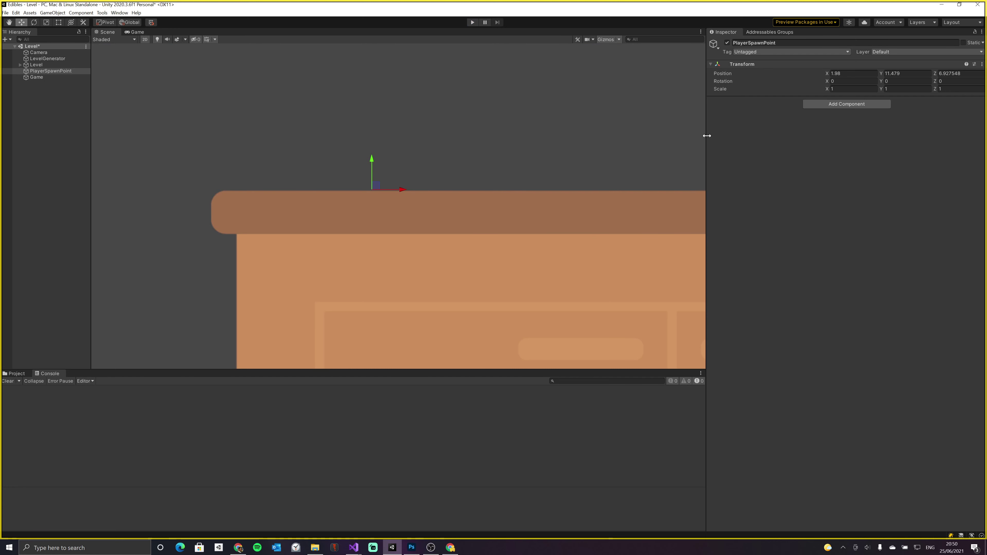
left_click_drag(706, 136, 735, 136)
mouse_move(491, 152)
middle_mouse_down()
mouse_move(446, 132)
mouse_move(428, 97)
middle_mouse_up()
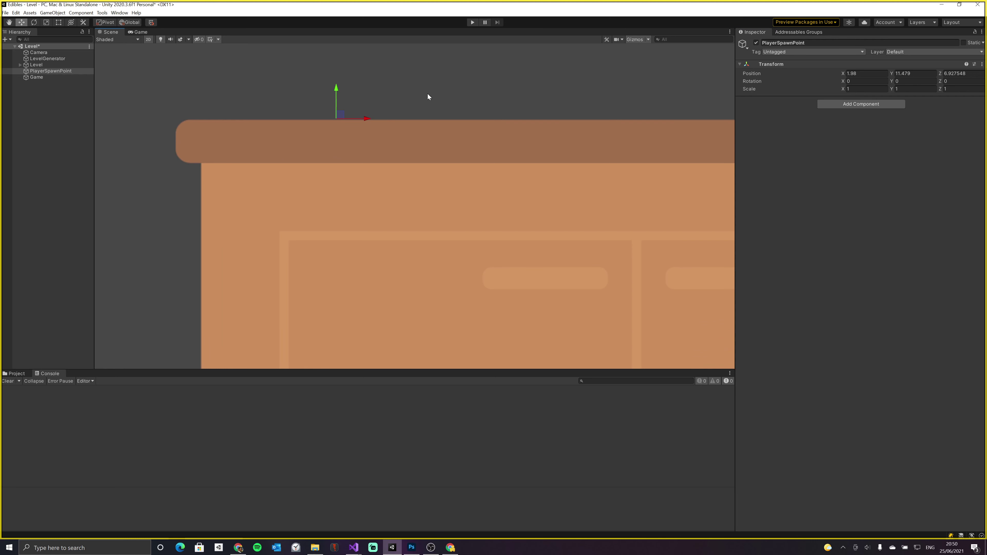
scroll(573, 282, "down", 3)
scroll(559, 256, "down", 8)
middle_click_drag(559, 255, 319, 155)
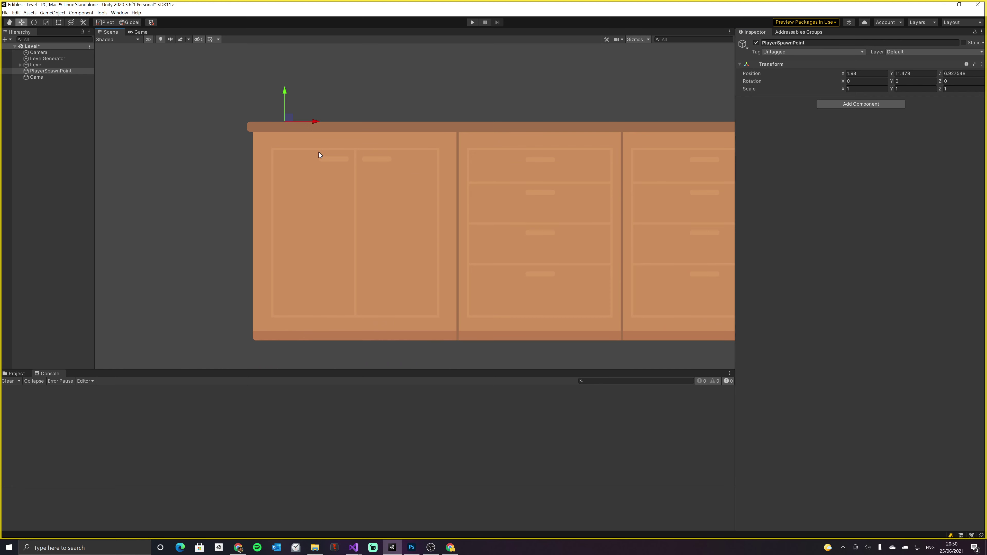
key("Right")
key("Right")
key("Right")
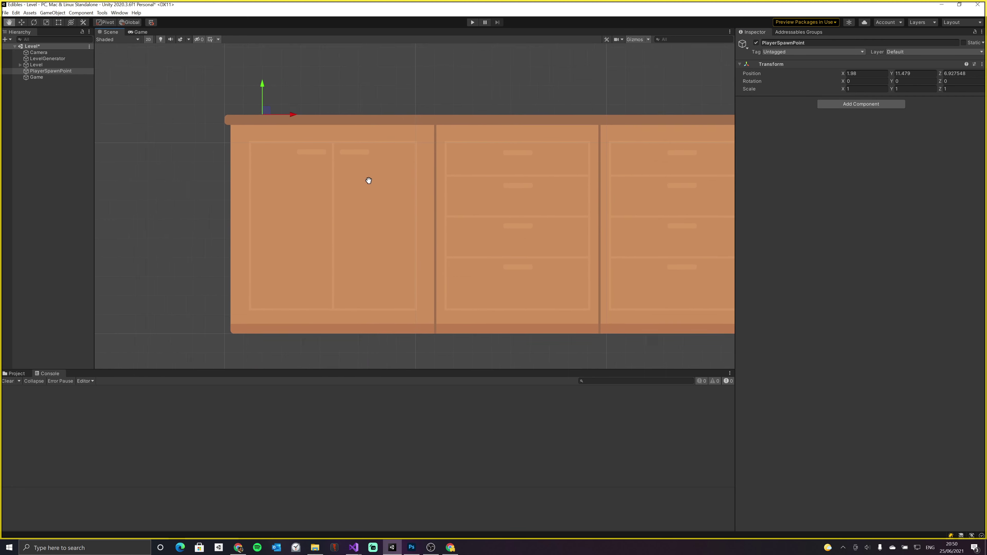
Select the Level object and bring up its LevelGenerator settings, panning to reveal the oven
left_click(35, 65)
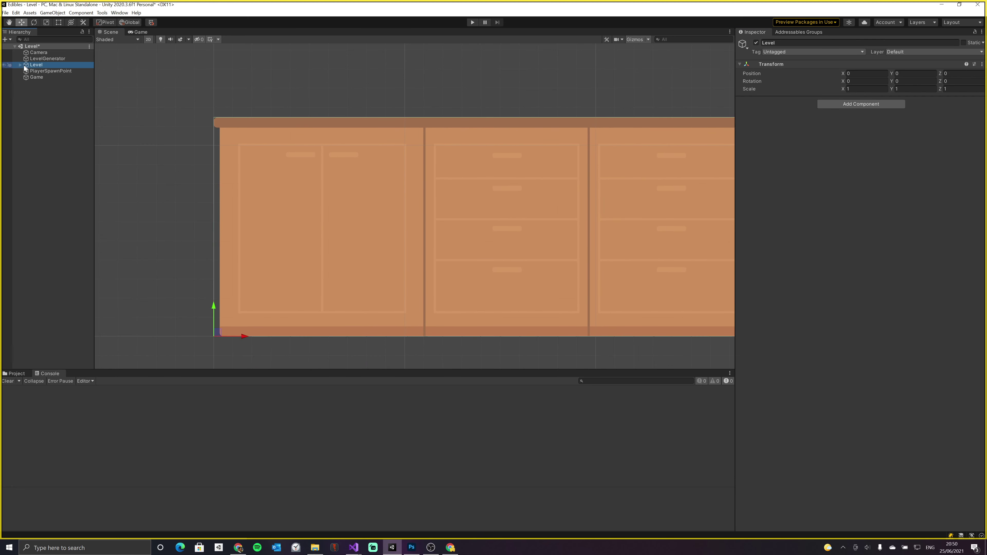
left_click(21, 65)
left_click(48, 59)
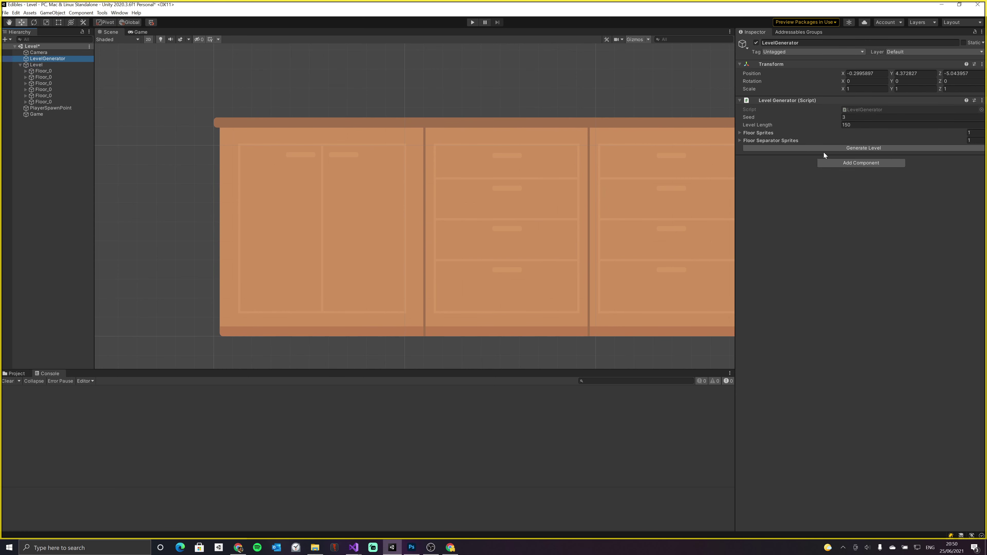
scroll(652, 159, "down", 5)
scroll(591, 175, "down", 3)
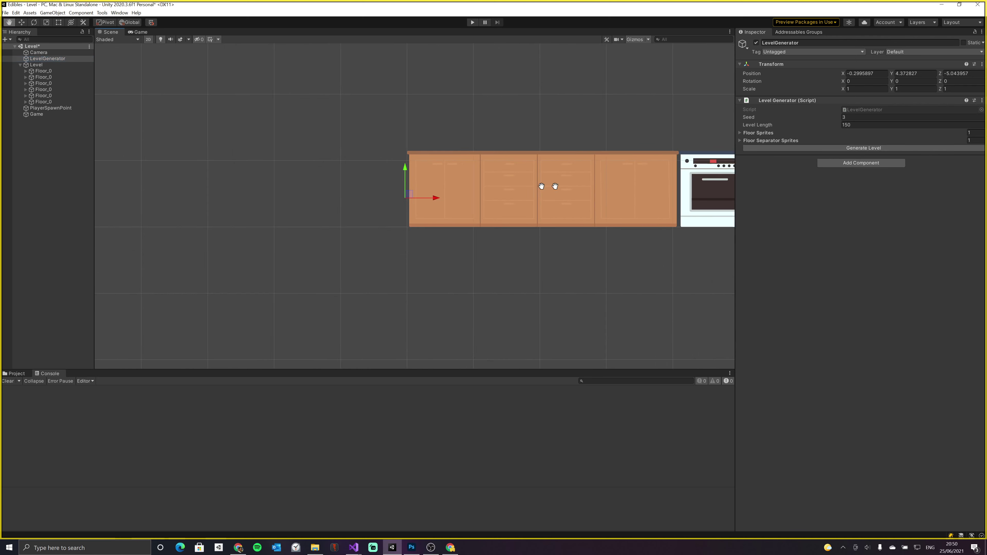
middle_click_drag(555, 186, 460, 189)
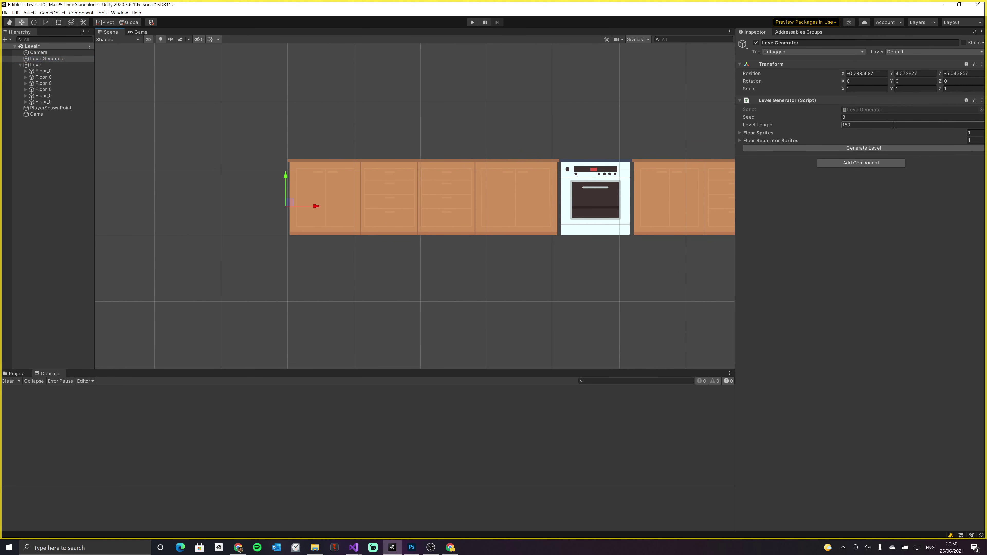
Set the LevelGenerator Seed to 1 and regenerate the level
left_click(886, 117)
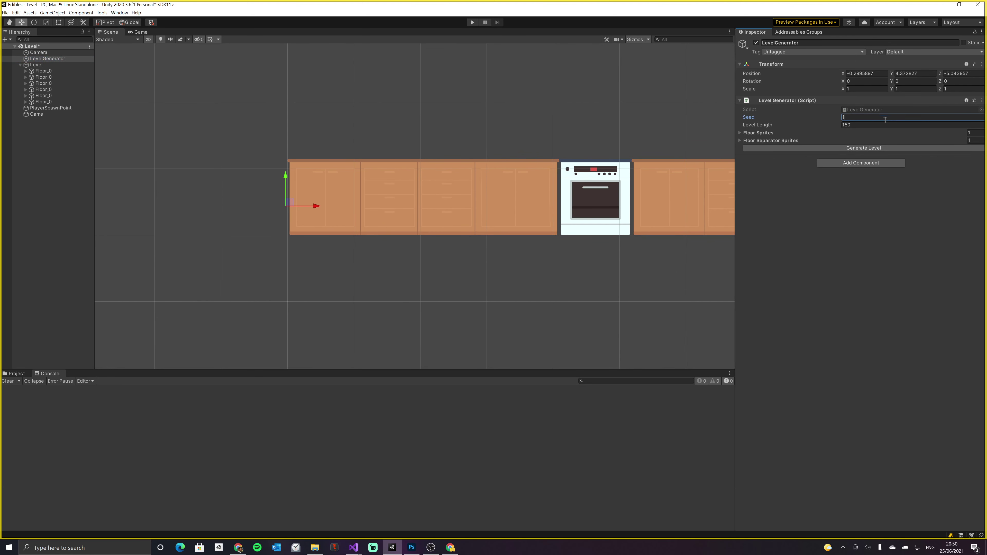
left_click(869, 148)
scroll(551, 222, "down", 2)
middle_click_drag(552, 223, 375, 227)
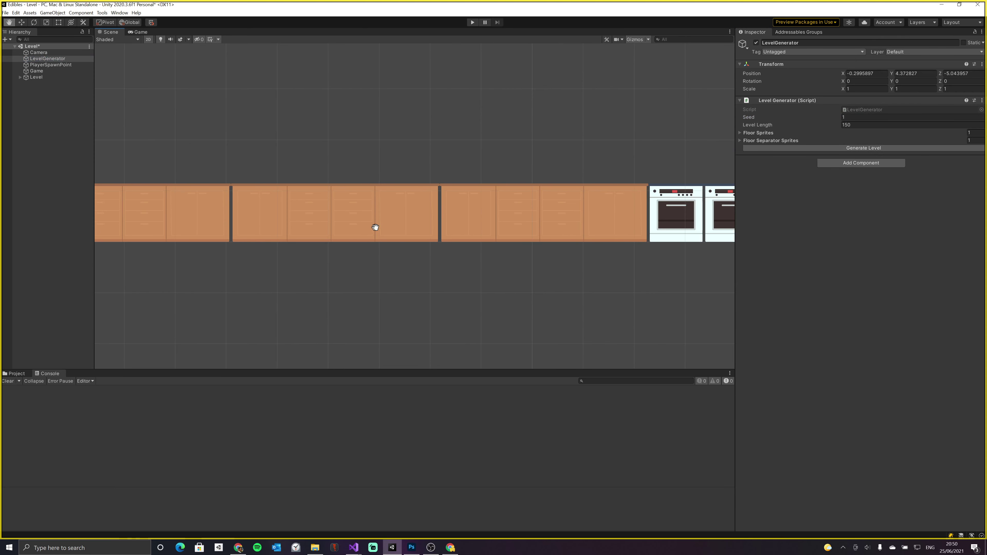
key("w")
scroll(375, 227, "down", 2)
middle_click_drag(444, 221, 424, 218)
Change the Seed to 5 and regenerate the level, viewing the start of the counters
left_click(827, 149)
type("5")
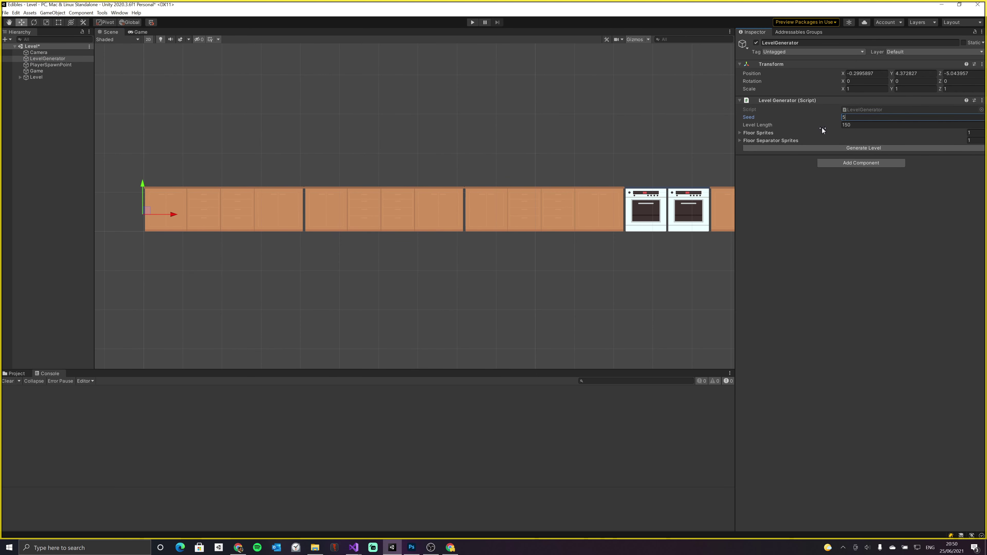
left_click(822, 148)
mouse_move(496, 245)
middle_mouse_down()
mouse_move(440, 226)
mouse_move(468, 219)
middle_mouse_up()
scroll(442, 224, "down", 2)
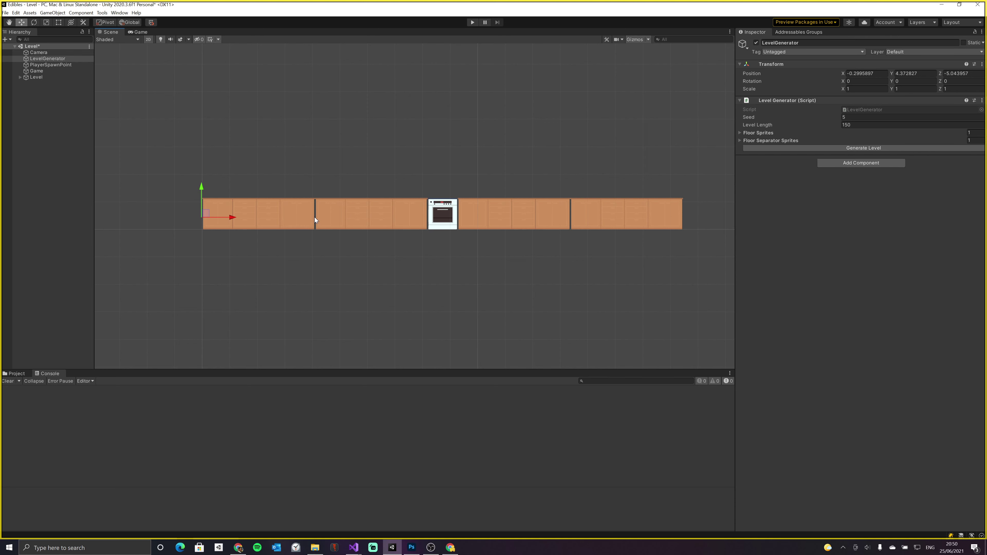
scroll(331, 236, "up", 2)
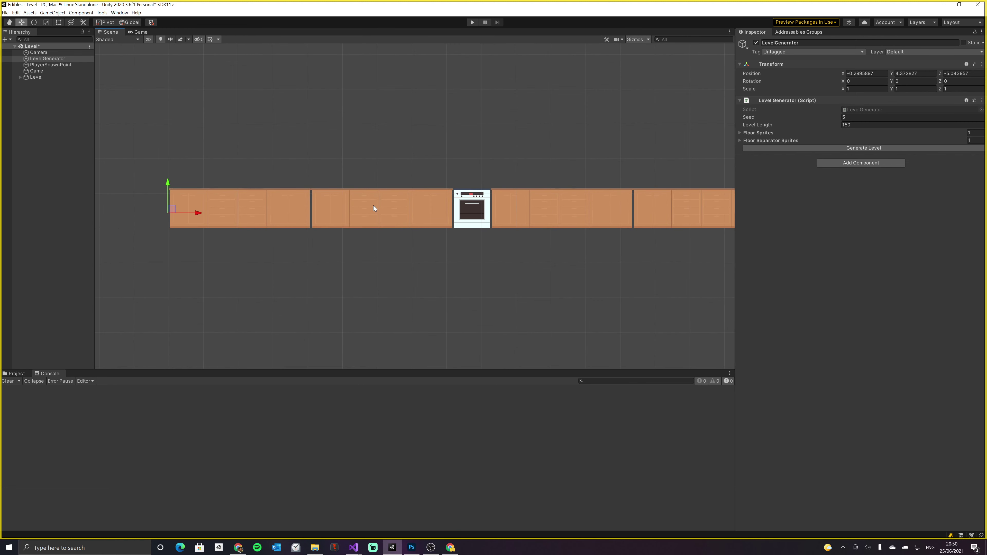
Select the two cabinet floor sprites in the Scene and collapse the first piece's children
mouse_move(374, 209)
middle_mouse_down()
mouse_move(314, 210)
mouse_move(325, 212)
middle_mouse_up()
left_click(226, 214)
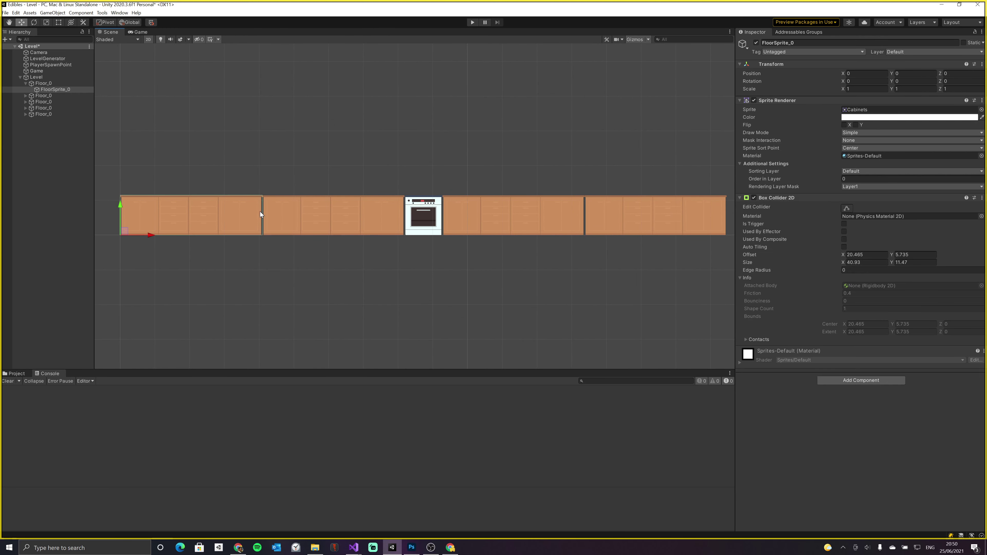
left_click(285, 212)
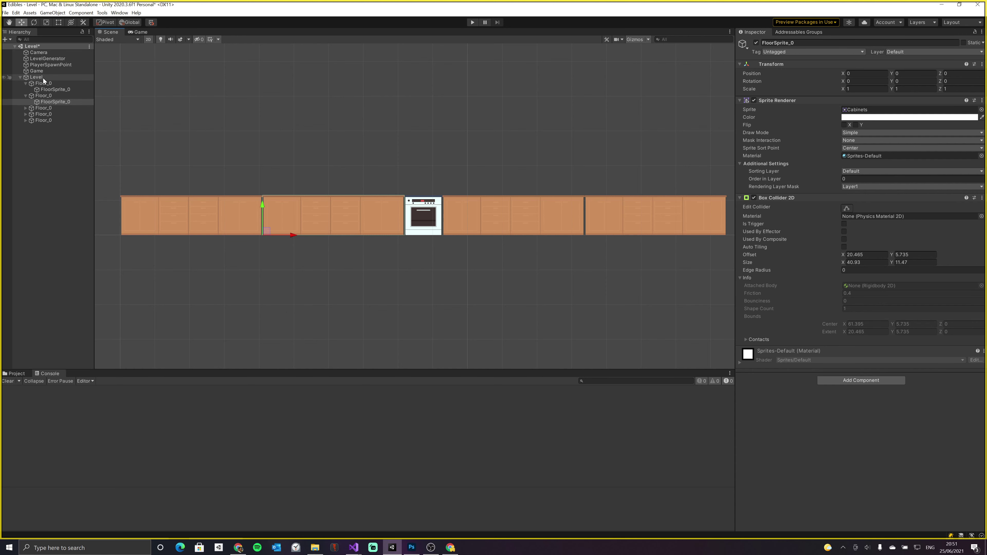
left_click(25, 83)
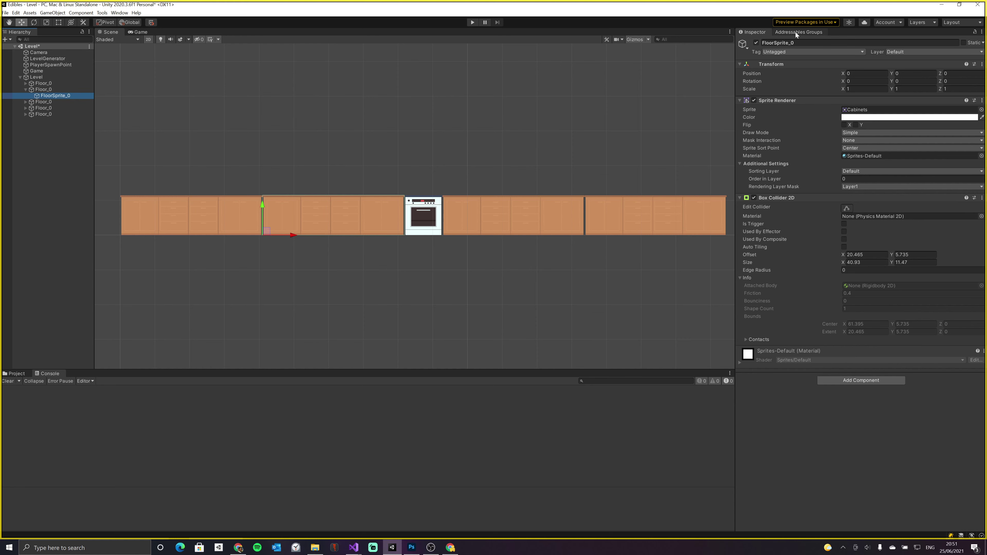
Compare the cabinet and oven sprite selections, then bring up the Addressables Groups list
left_click(224, 229, "shift")
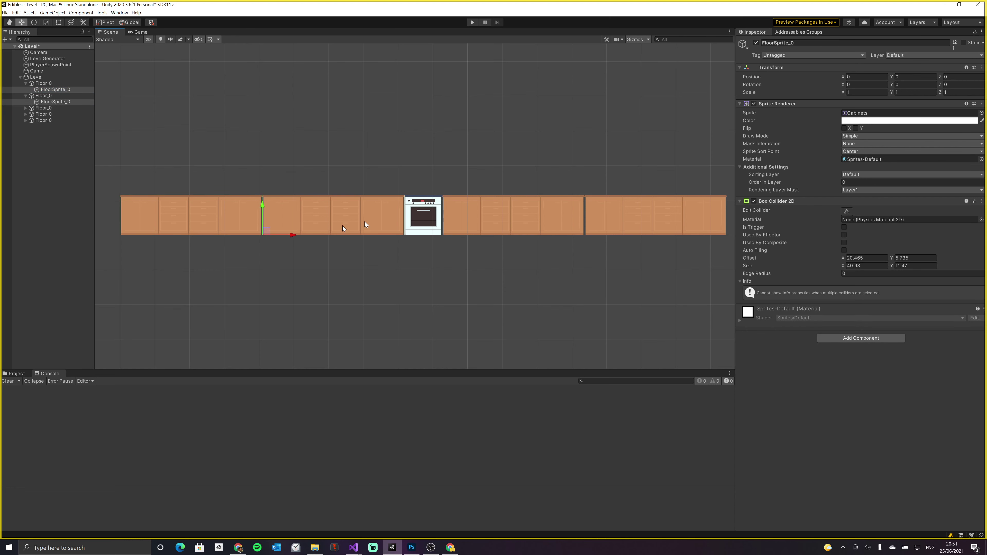
left_click(411, 217, "shift")
left_click(225, 212)
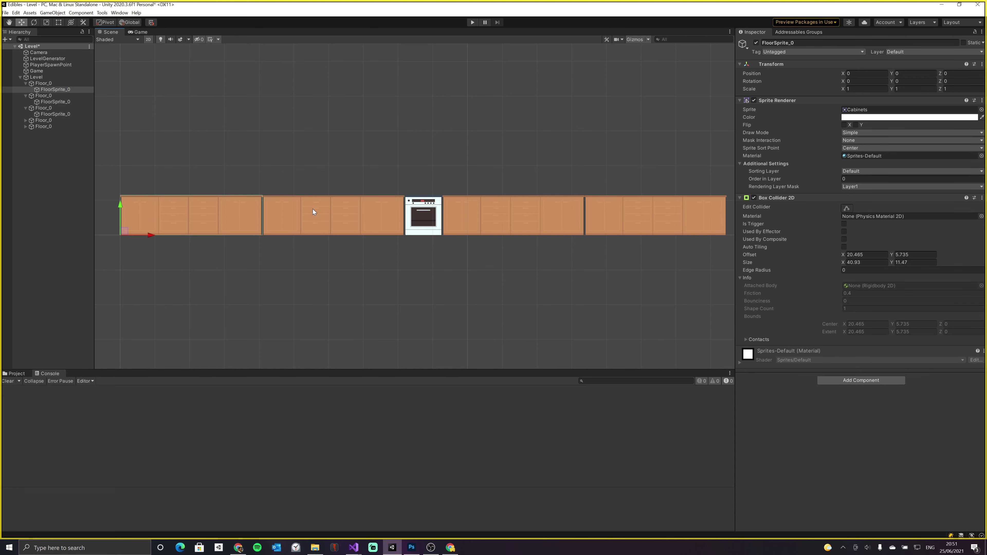
left_click(319, 212)
left_click(423, 211)
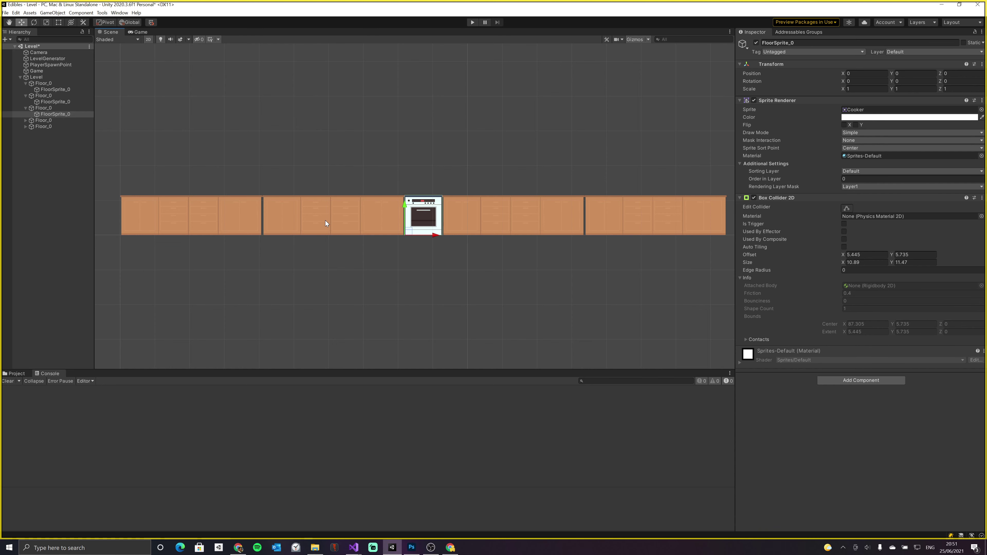
left_click(242, 228)
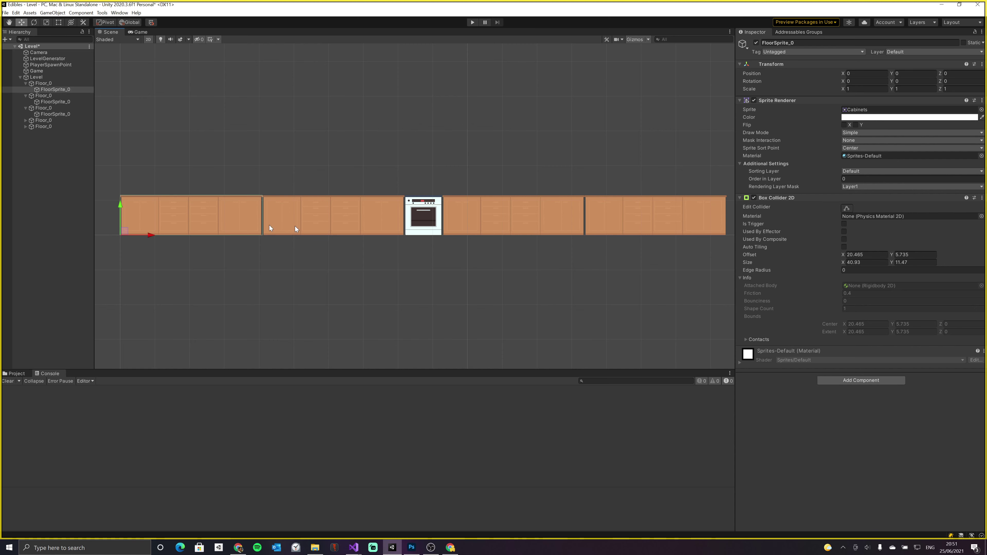
left_click(791, 33)
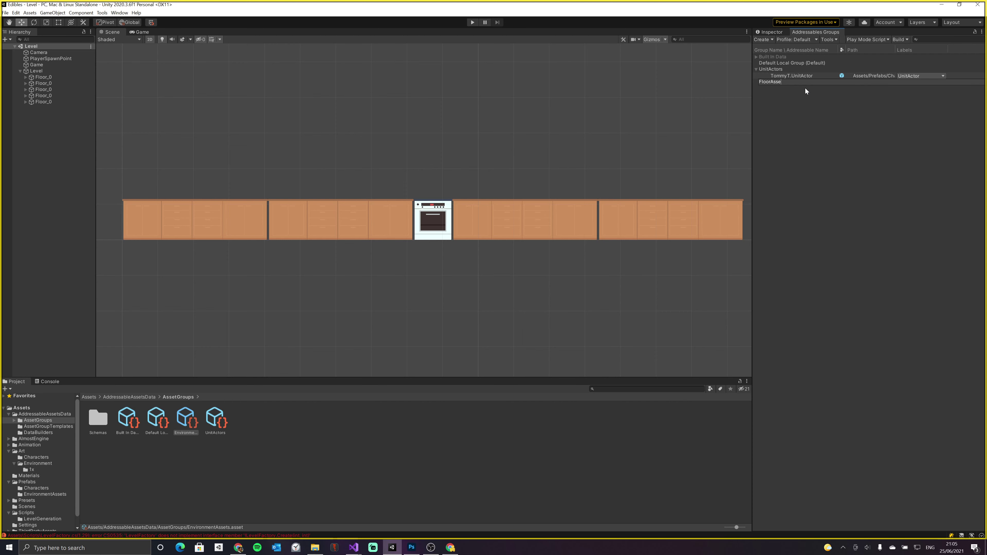
Finish naming the group FloorAssets and create a new Packed Assets group
type("ts")
key("Return")
right_click(798, 94)
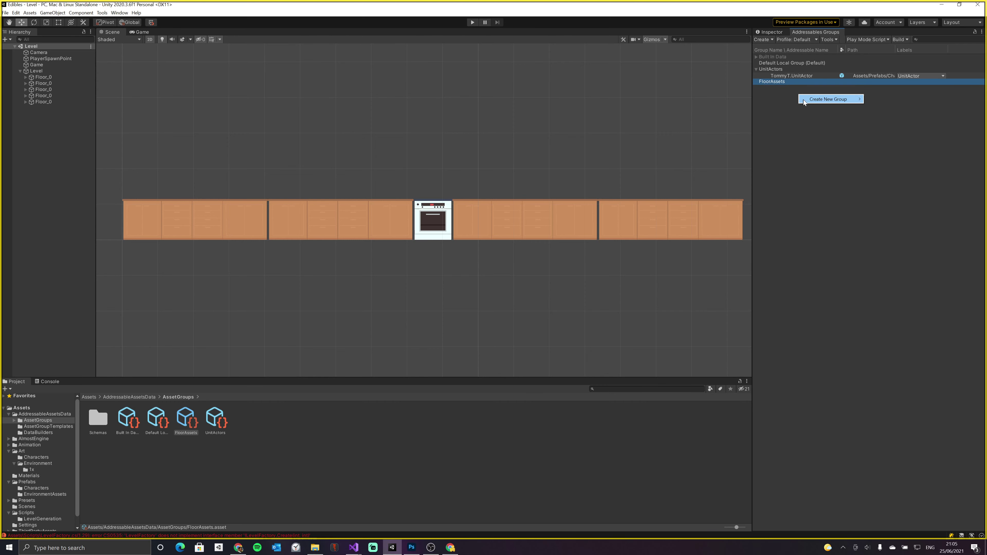
mouse_move(818, 101)
left_click(892, 102)
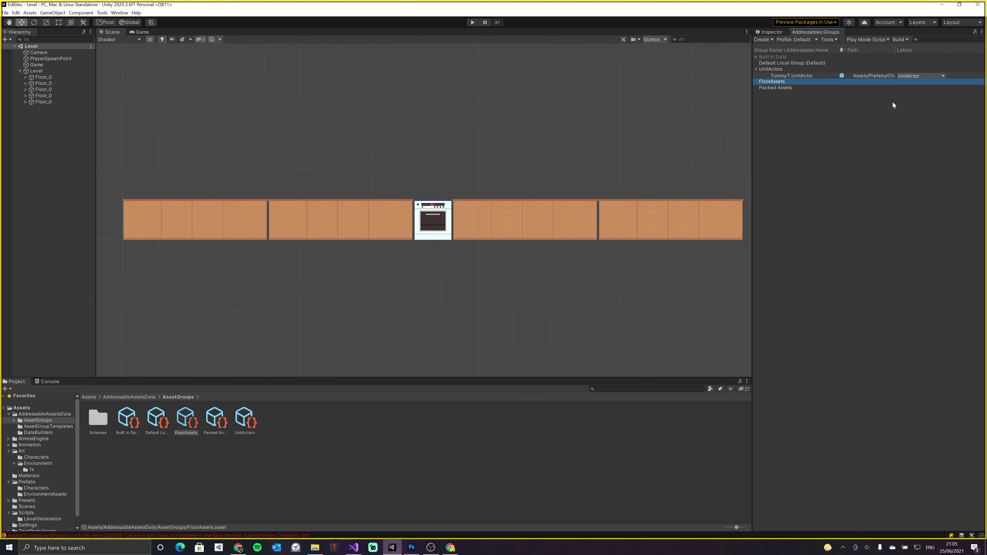
Rename the new group FloorSeparatorAssets and collapse the UnitActors group
left_click(770, 89)
left_click(772, 88)
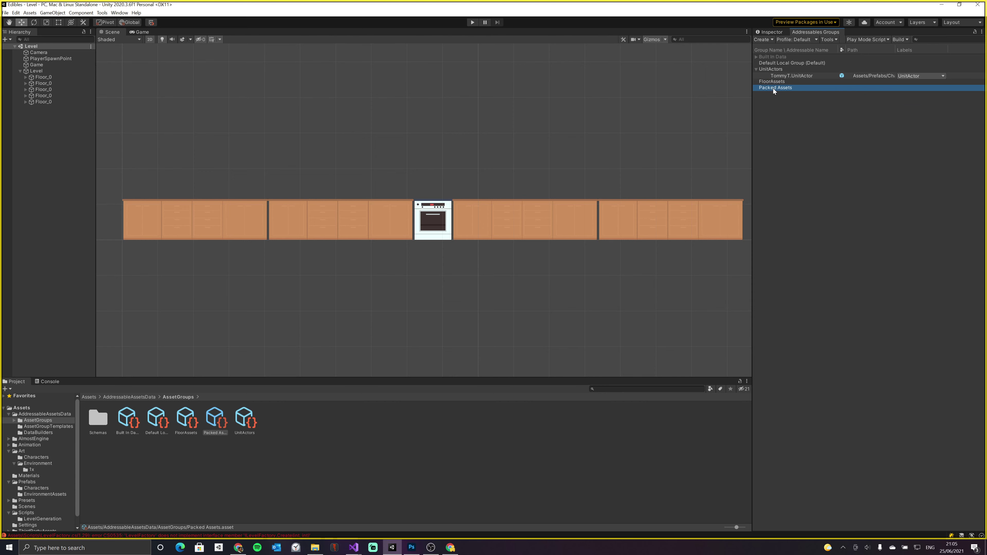
type("Floor")
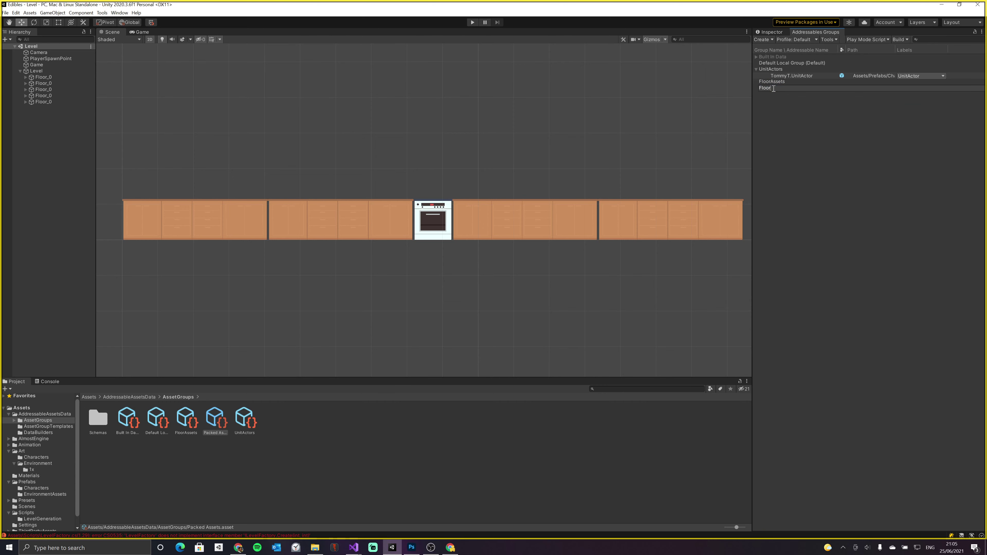
type("SeparatorAss")
type("ets")
key("Return")
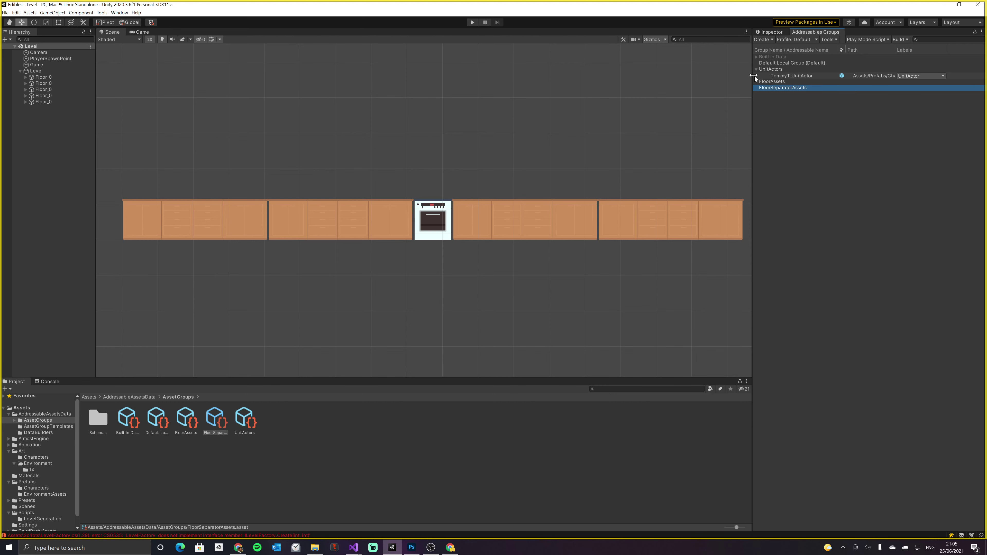
left_click(756, 69)
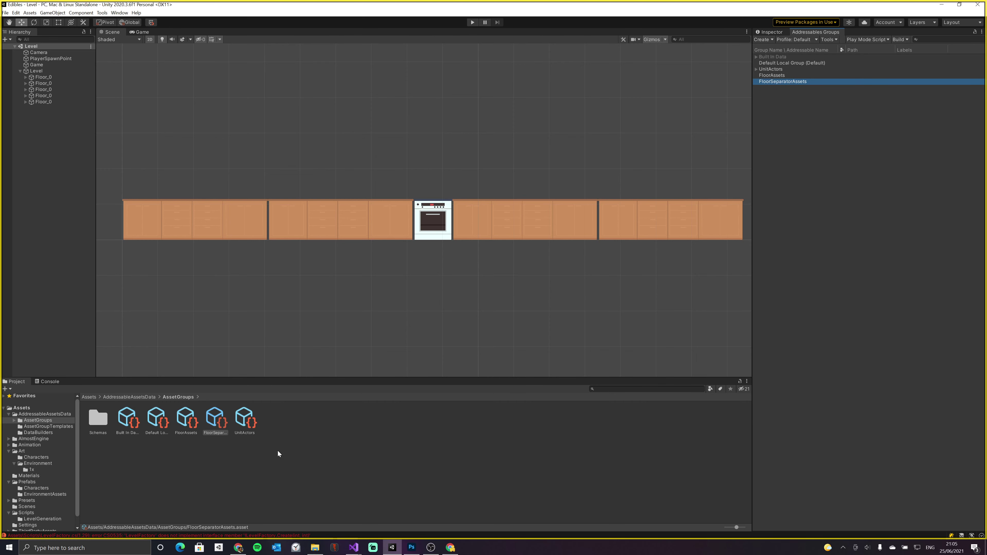
Drag the Cooker and Cabinet prefabs from Prefabs/EnvironmentAssets into the two floor groups
left_click(89, 397)
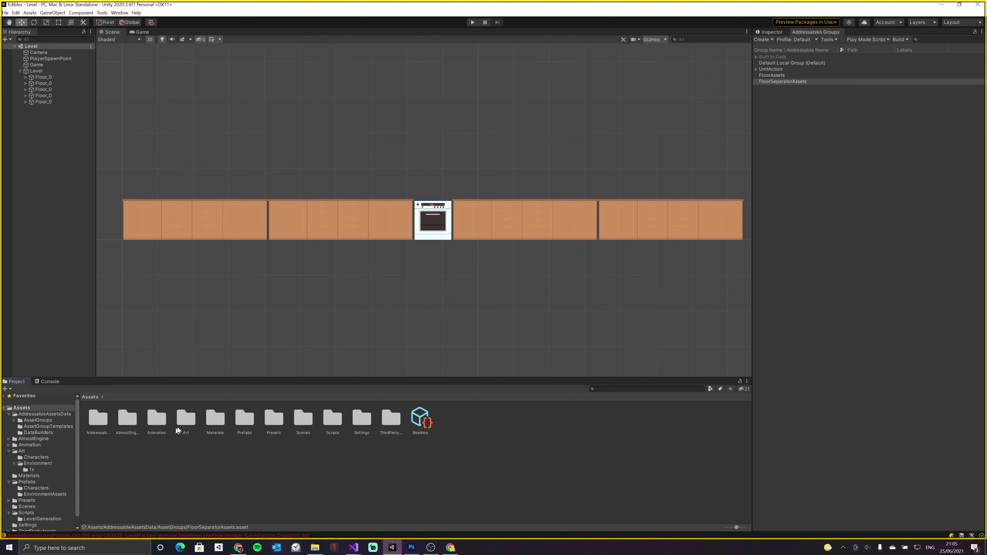
double_click(250, 424)
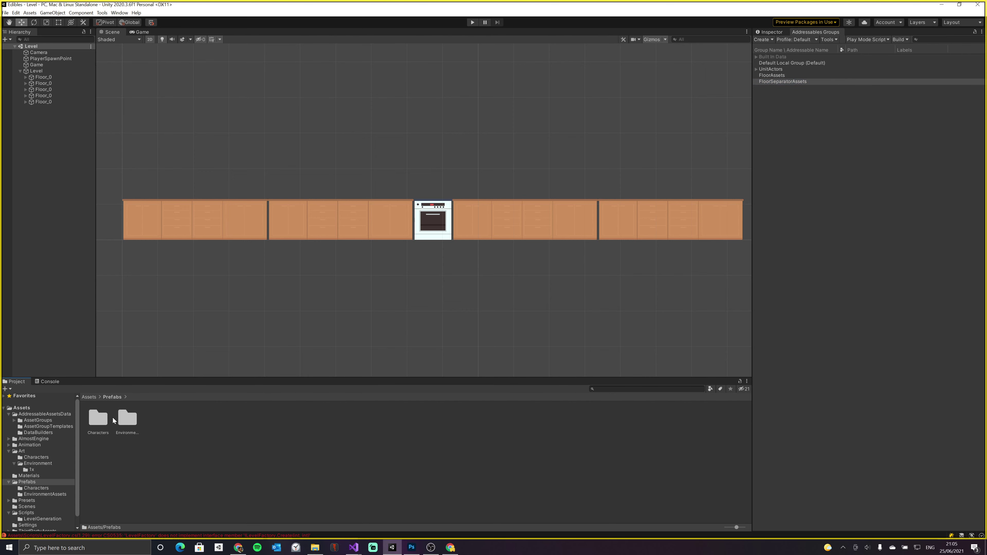
double_click(124, 419)
left_click_drag(127, 418, 773, 85)
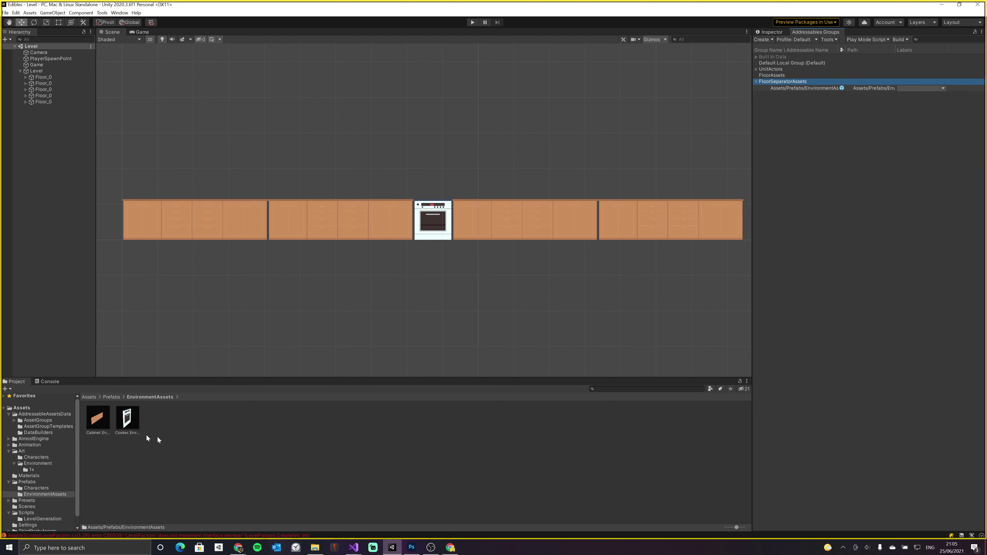
left_click_drag(97, 417, 786, 75)
Add the labels FloorAsset and FloorSeparatorAsset in the label manager, then close it
left_click(933, 83)
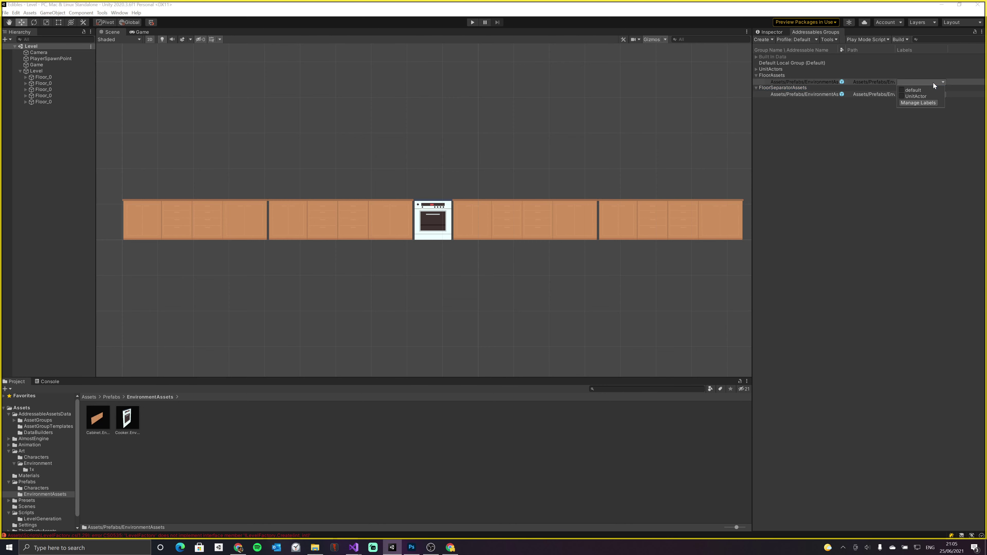
left_click(913, 103)
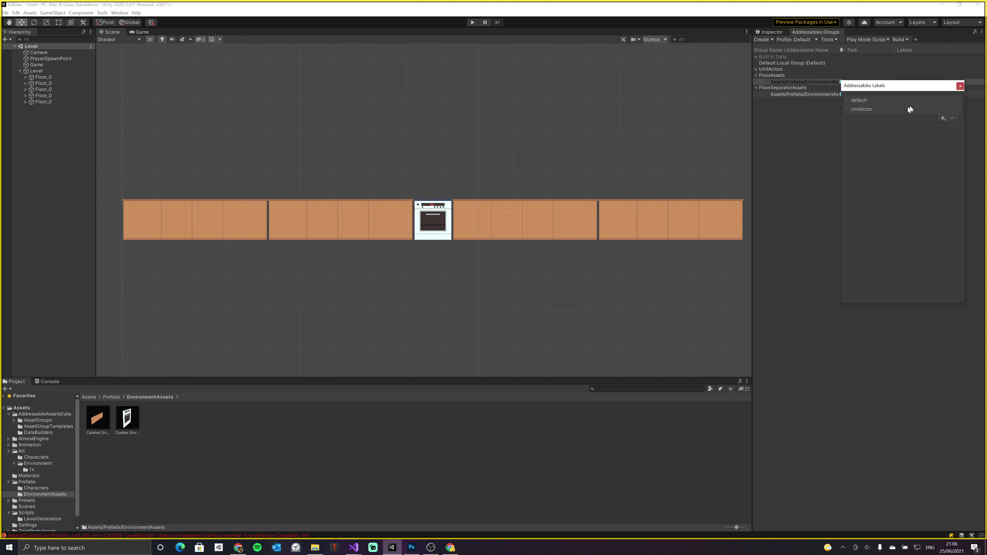
left_click(944, 121)
type("FloorAsset")
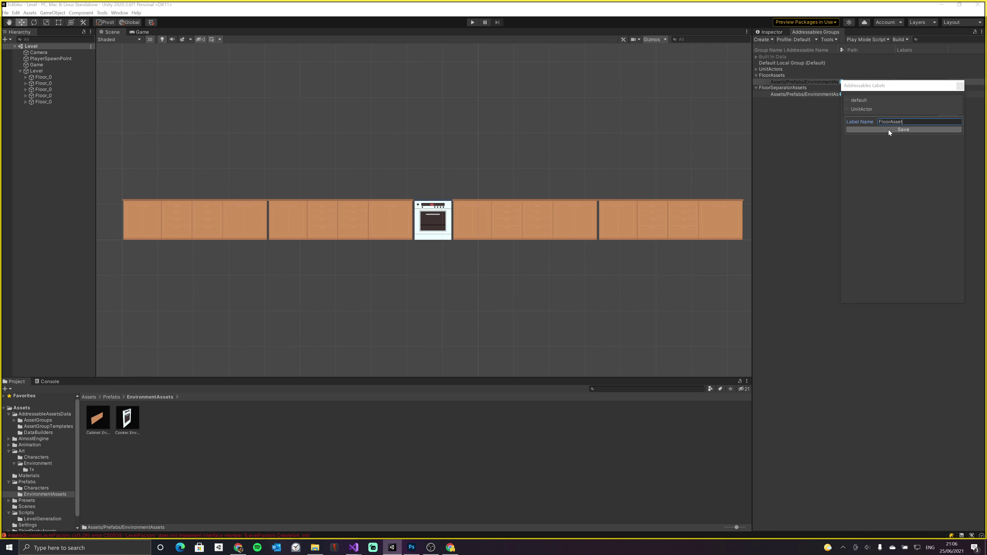
left_click(888, 130)
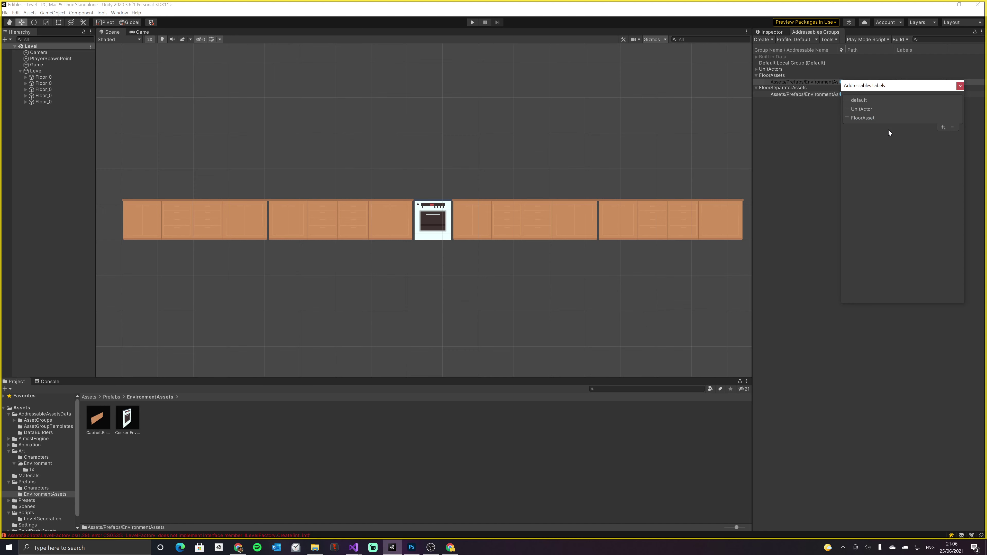
left_click(943, 127)
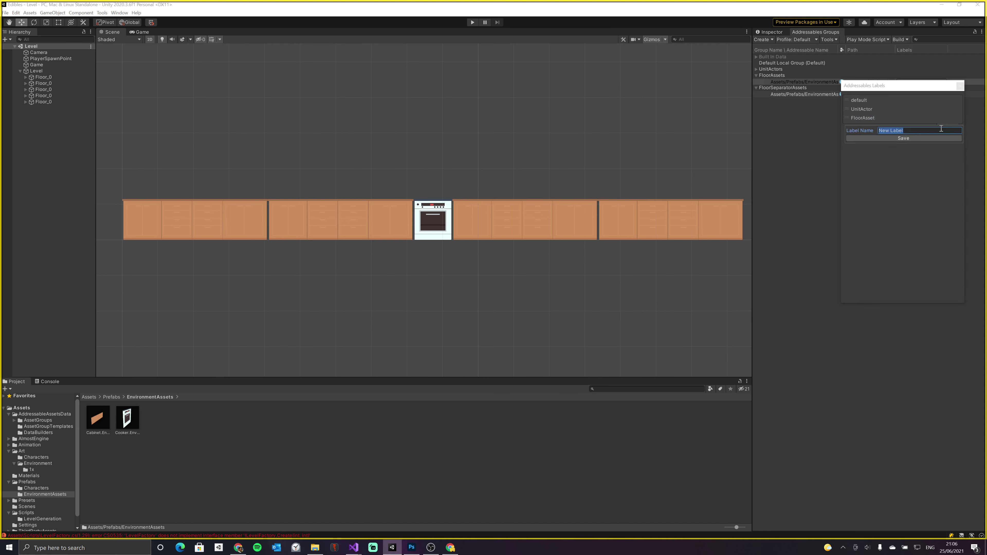
type("FloorSeparatorAsset")
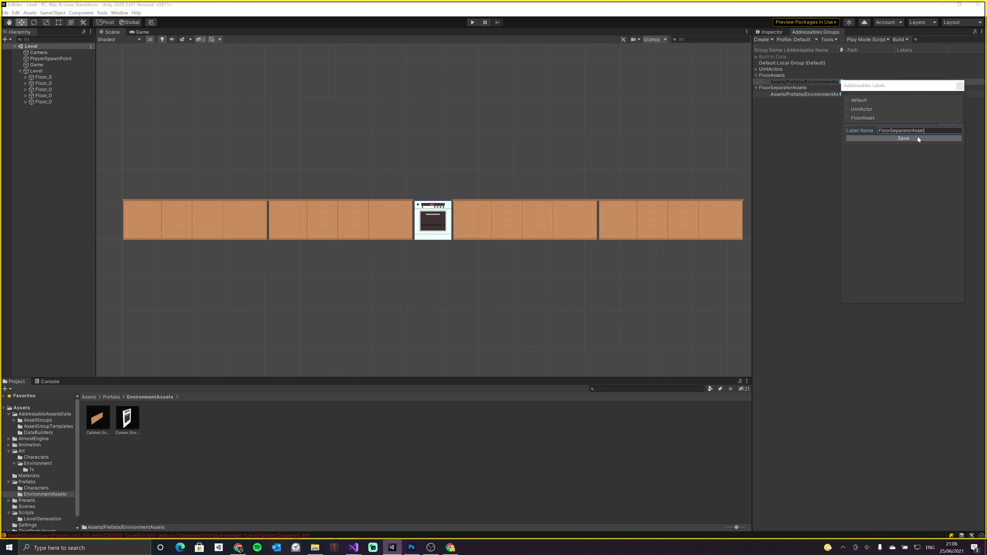
left_click(917, 137)
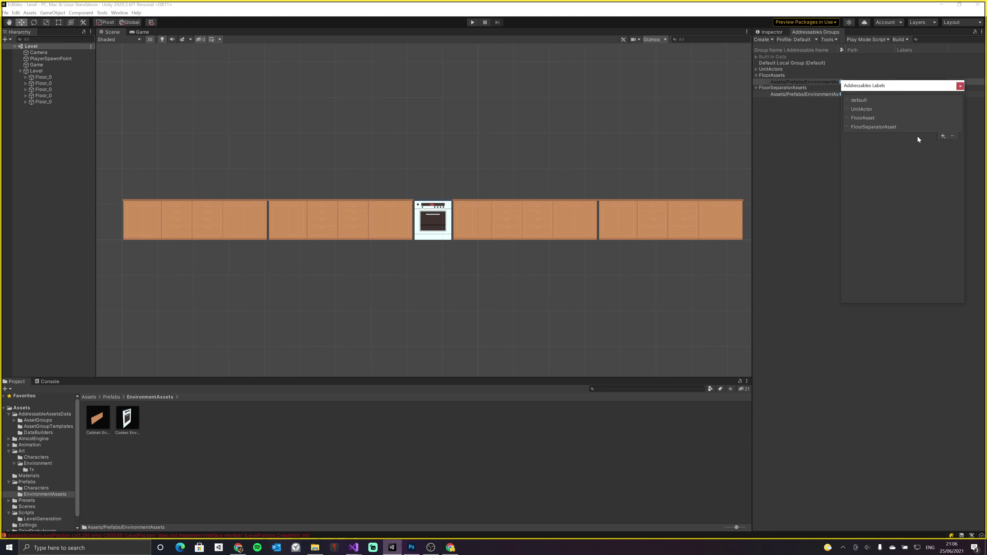
left_click(960, 86)
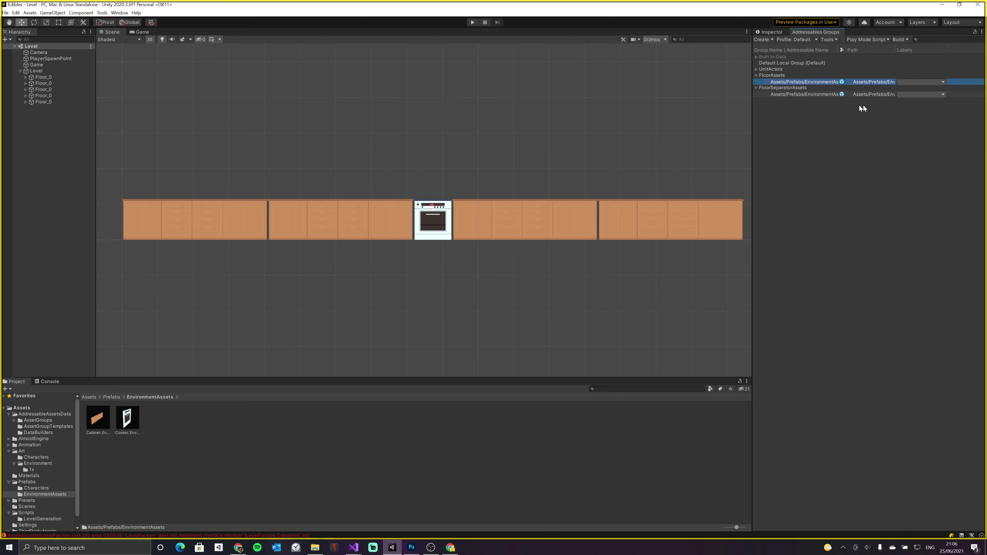
Label the Cabinet entry FloorAsset and the Cooker entry FloorSeparatorAsset
left_click(756, 69)
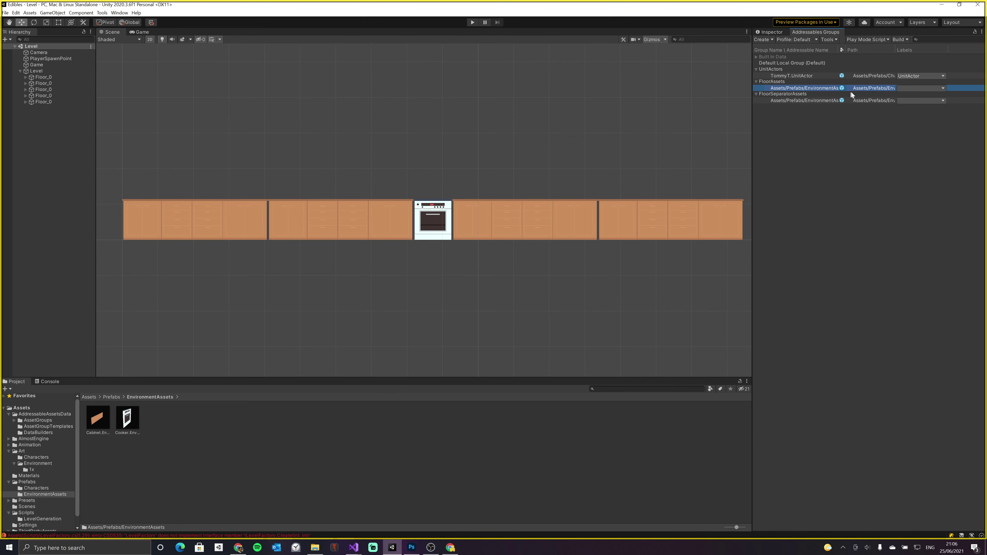
left_click(915, 88)
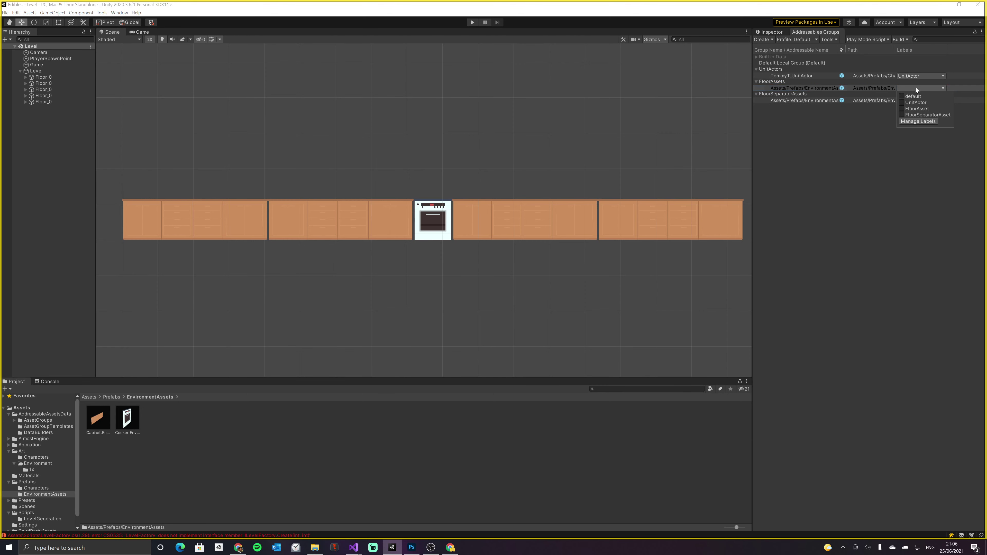
left_click(923, 108)
left_click(917, 100)
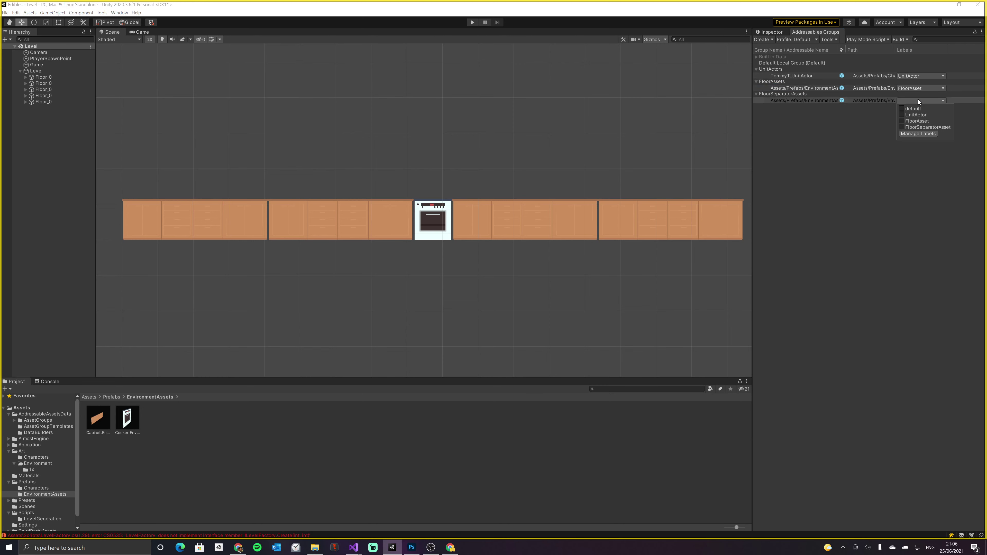
left_click(914, 127)
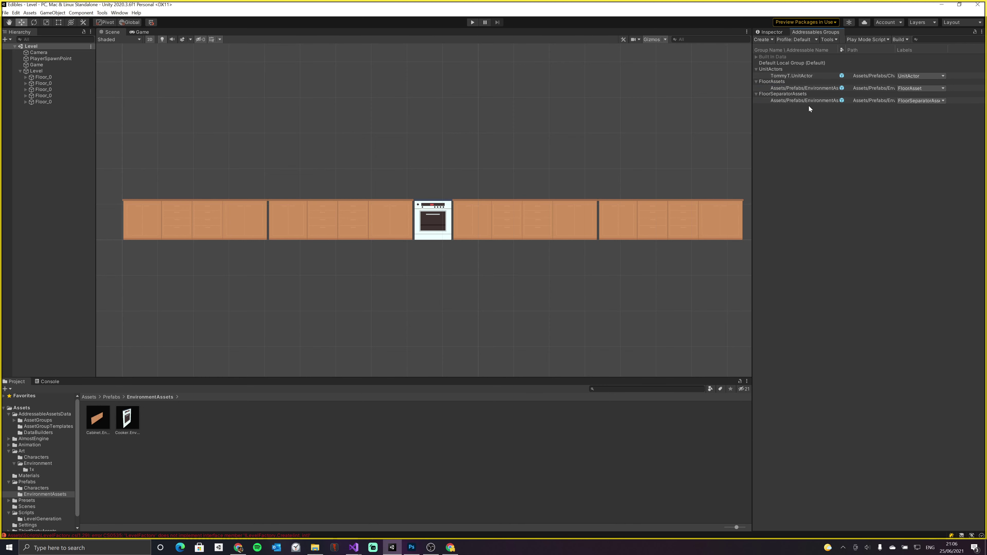
Widen the Addressables panel and rename the Cabinet entry's address to Cabinet.FloorAsset
left_click_drag(752, 96, 722, 96)
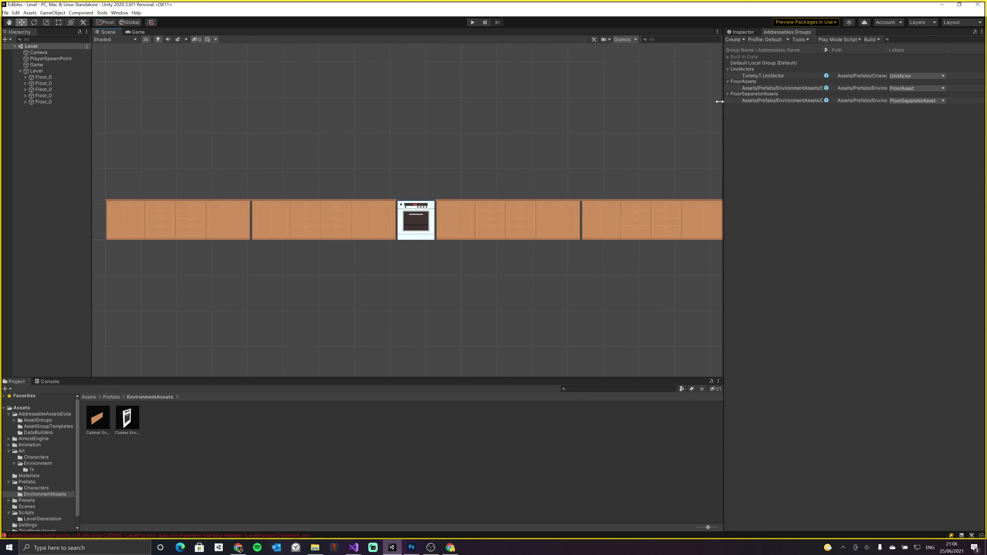
left_click(759, 83)
left_click(760, 88)
left_click(782, 89)
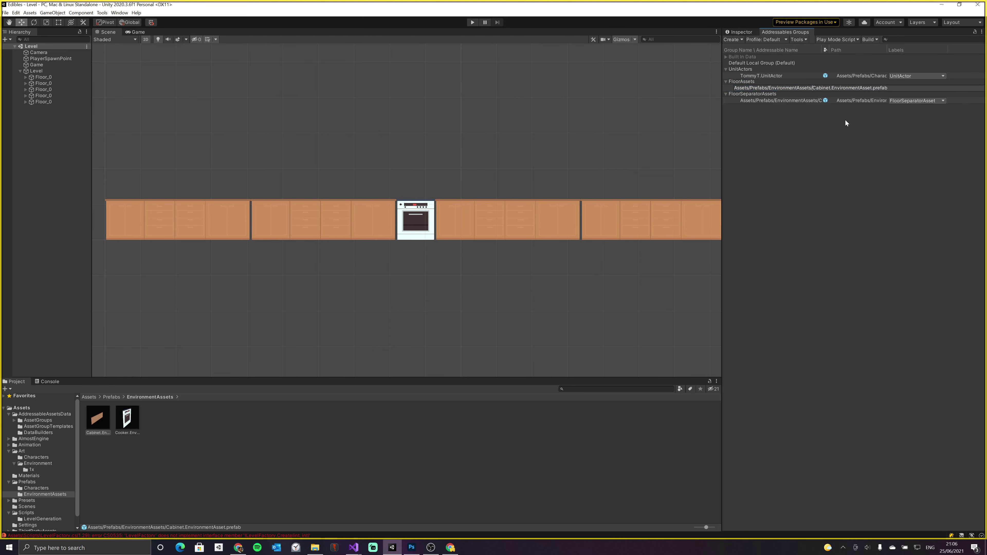
key("shift+Home")
key("BackSpace")
key("shift+End")
key("Delete")
key("ctrl+shift+Left")
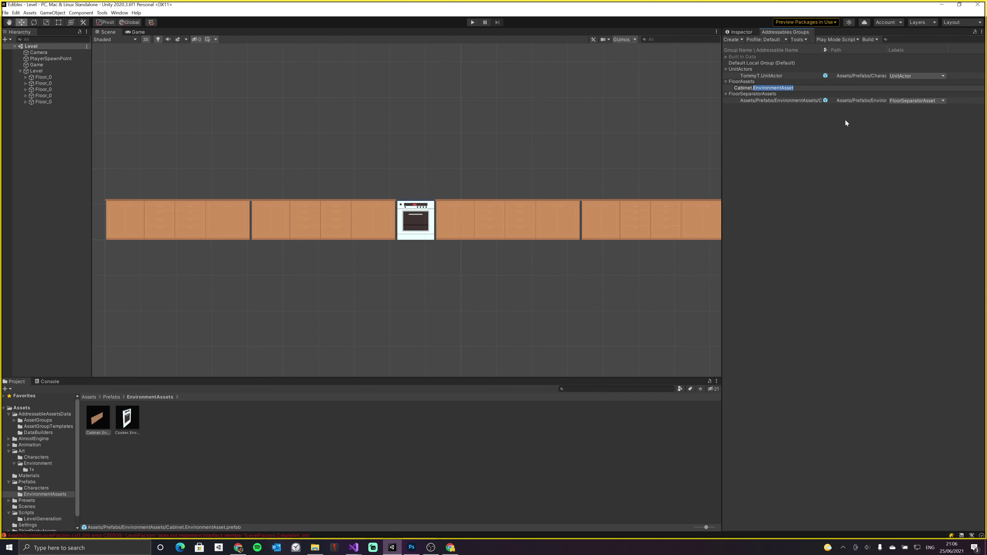
key("Left")
key("shift+Right")
key("shift+Right")
key("shift+Right")
key("shift+Right")
key("shift+Right")
key("shift+Right")
key("shift+Right")
type("Floor")
key("Return")
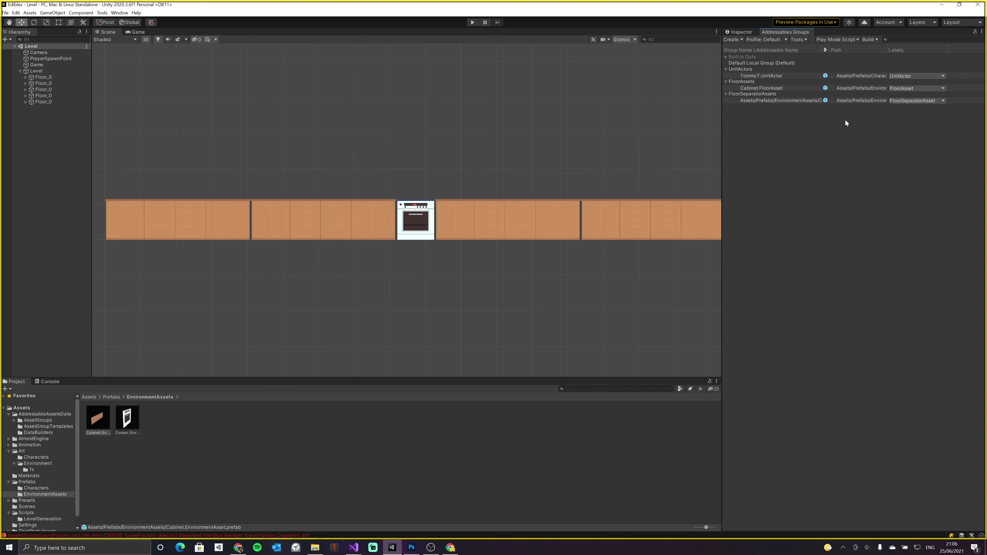
Rename the Cooker entry's address to Cooker.FloorSeparatorAsset.prefab
left_click(815, 101)
left_click(817, 101)
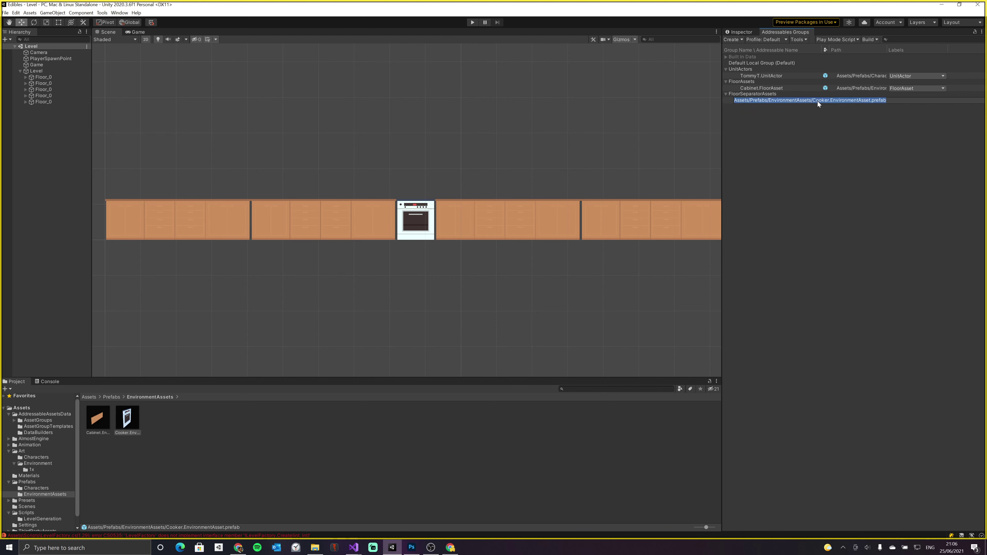
key("shift+Home")
key("BackSpace")
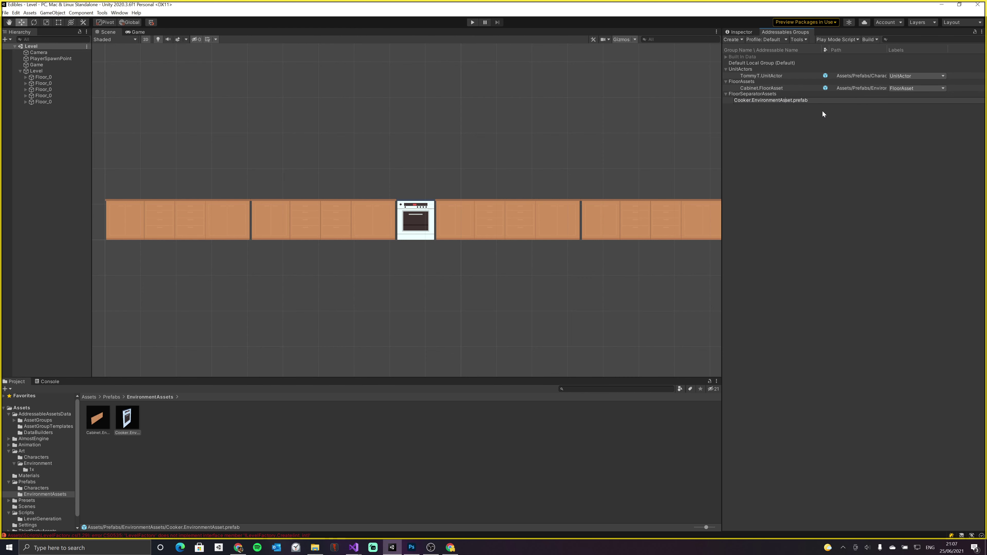
key("Left")
key("Left")
key("ctrl+shift+Left")
type("FloorSepa")
type("rator")
key("Return")
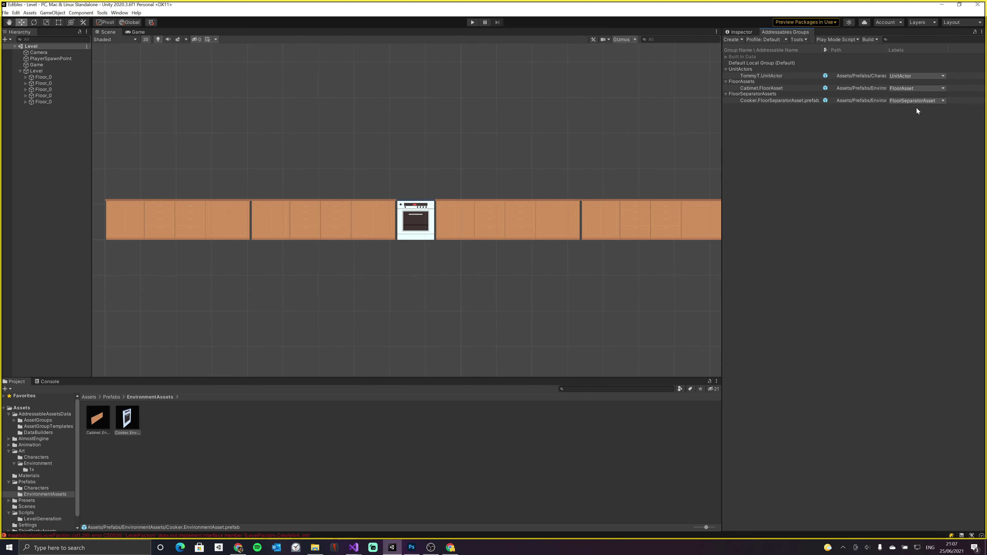
left_click(895, 132)
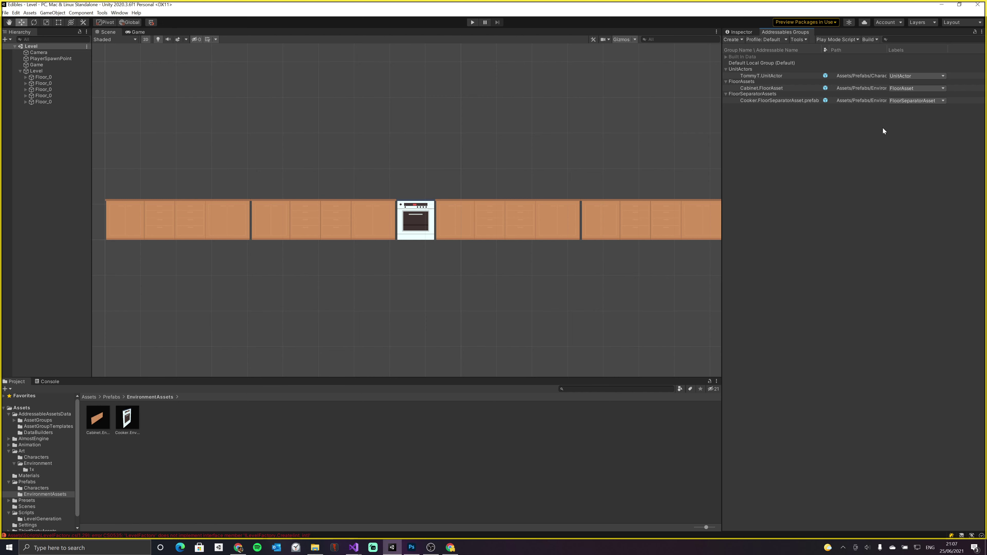
Toggle the FloorAssets and FloorSeparatorAssets groups and click through the TommyT, Cabinet and Cooker entries
left_click(725, 81)
left_click(724, 88)
left_click(724, 81)
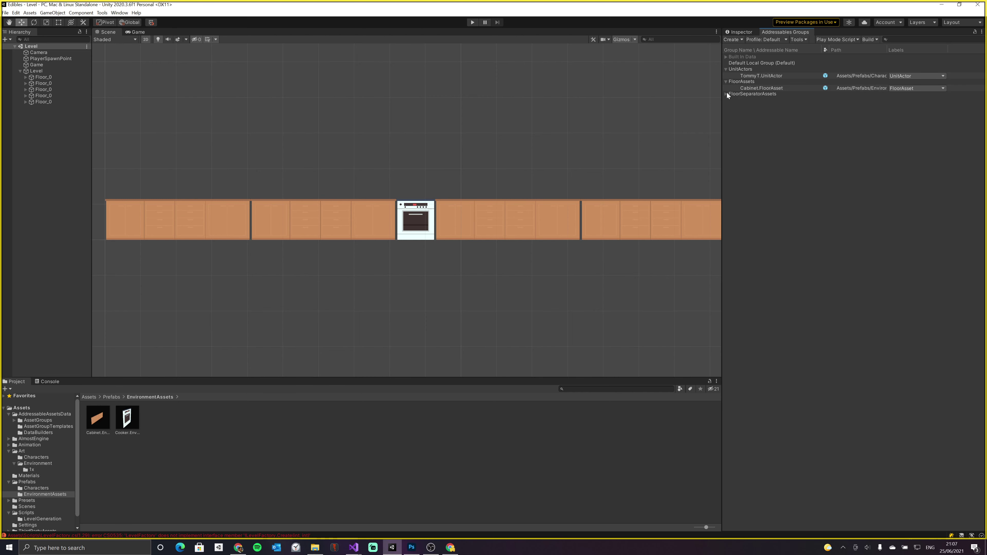
left_click(726, 94)
left_click(754, 73)
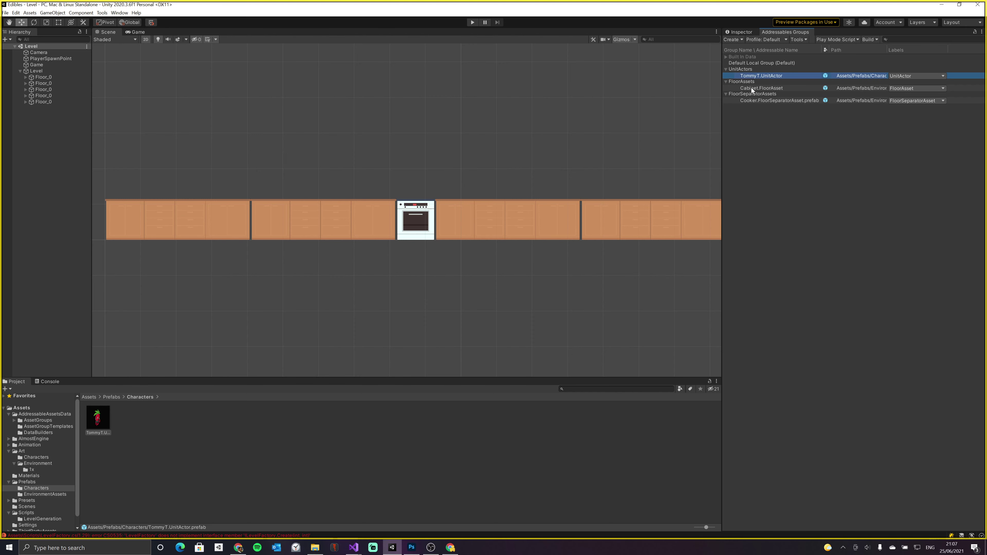
left_click(751, 88)
left_click(750, 100)
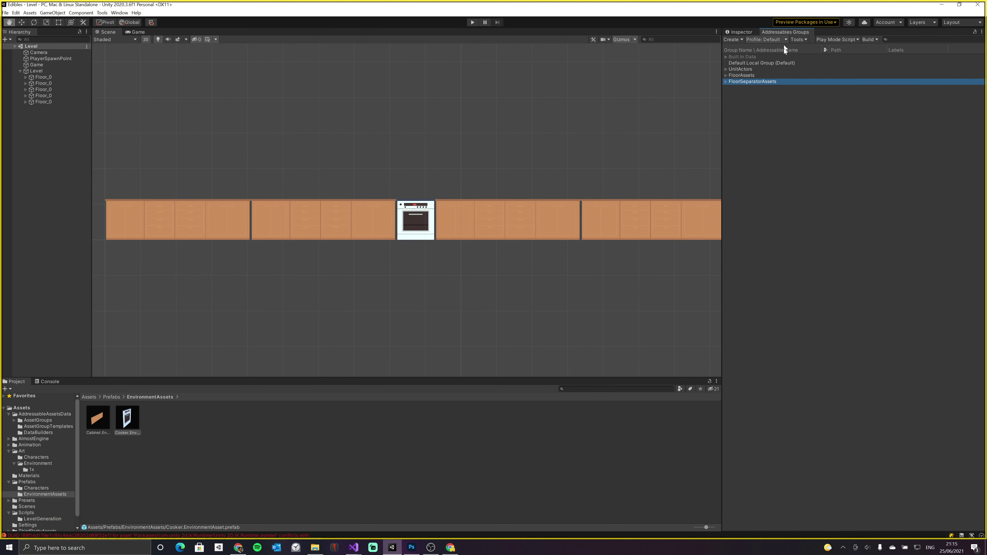
Select the Cabinet and Cooker entries, then the FloorAssets group row to ping its asset in AssetGroups
left_click(725, 82)
left_click(726, 75)
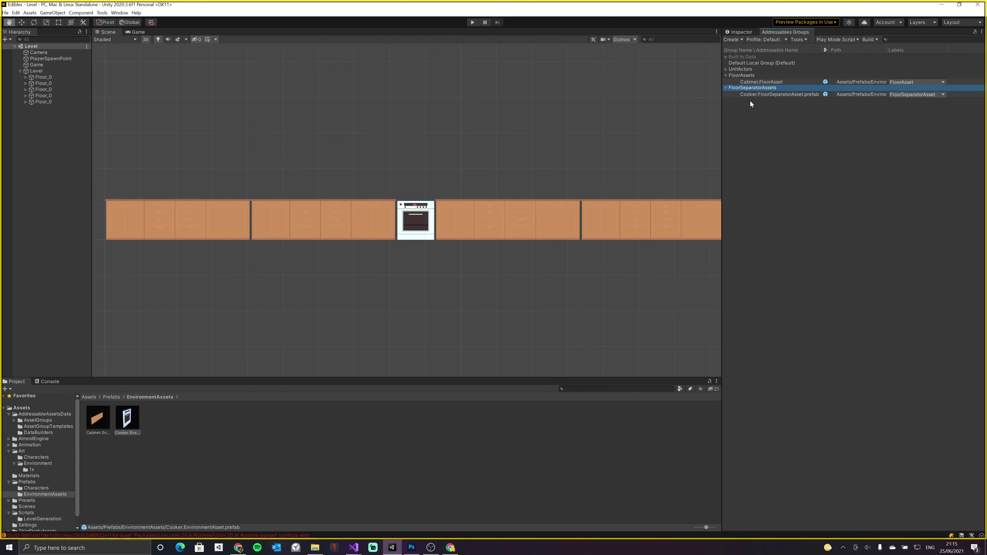
left_click(759, 83)
left_click(753, 95, "ctrl")
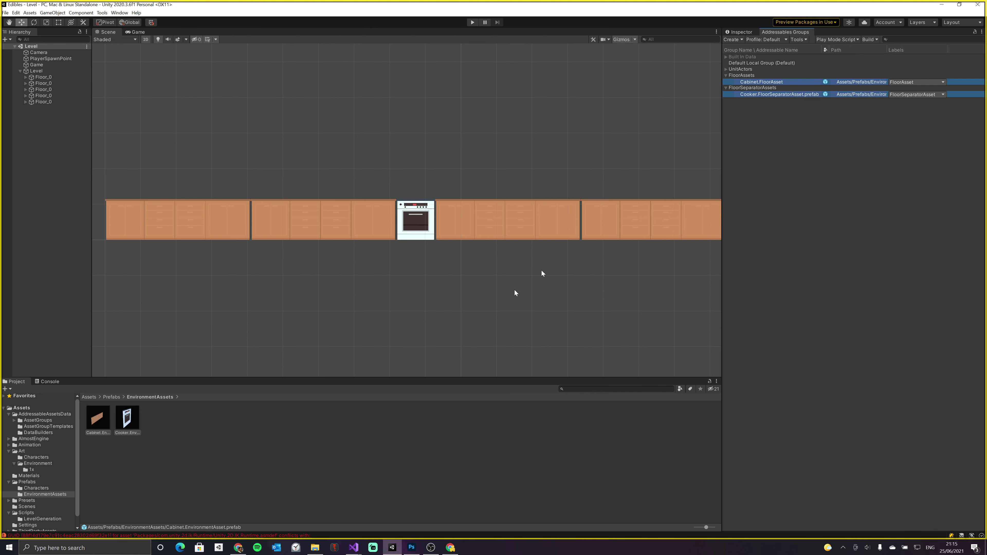
left_click(110, 397)
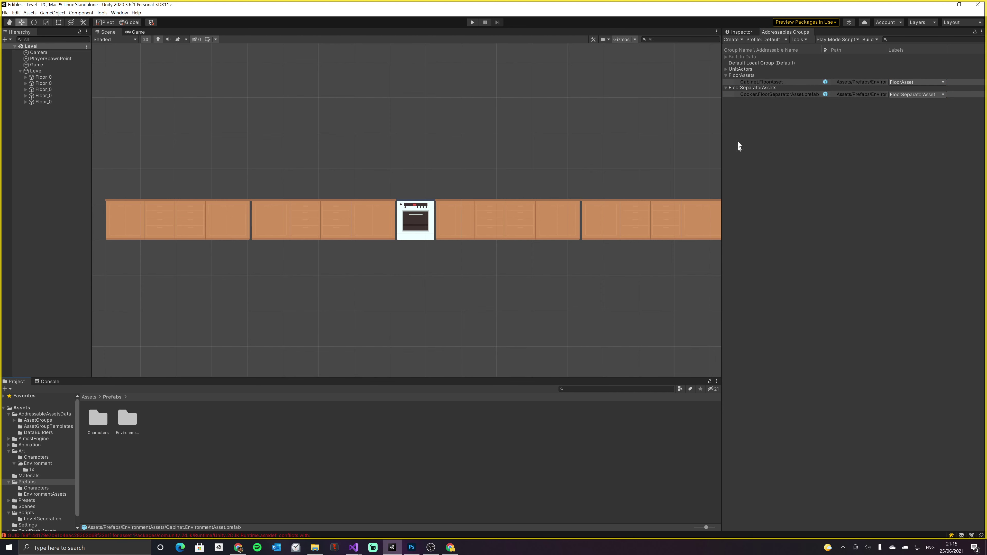
left_click(747, 83)
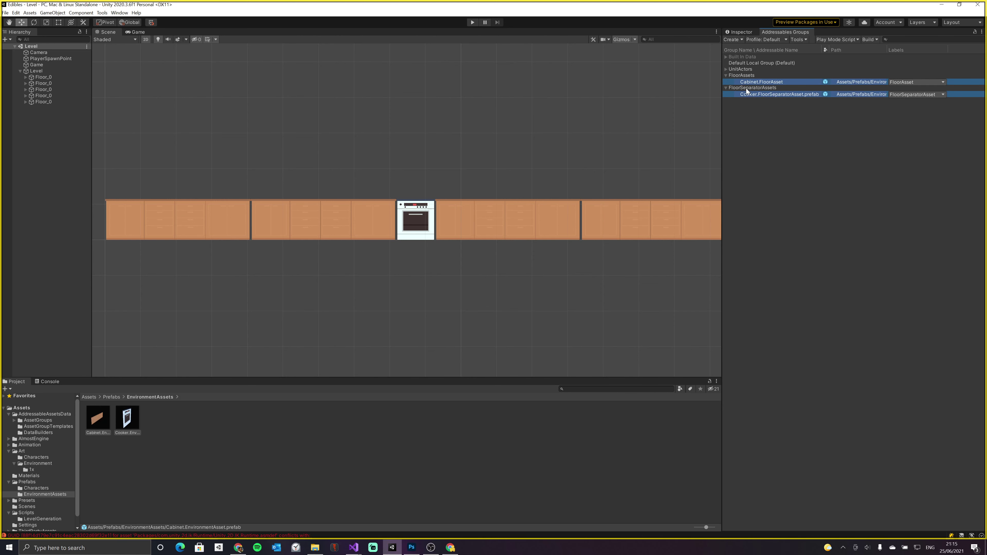
left_click(748, 77)
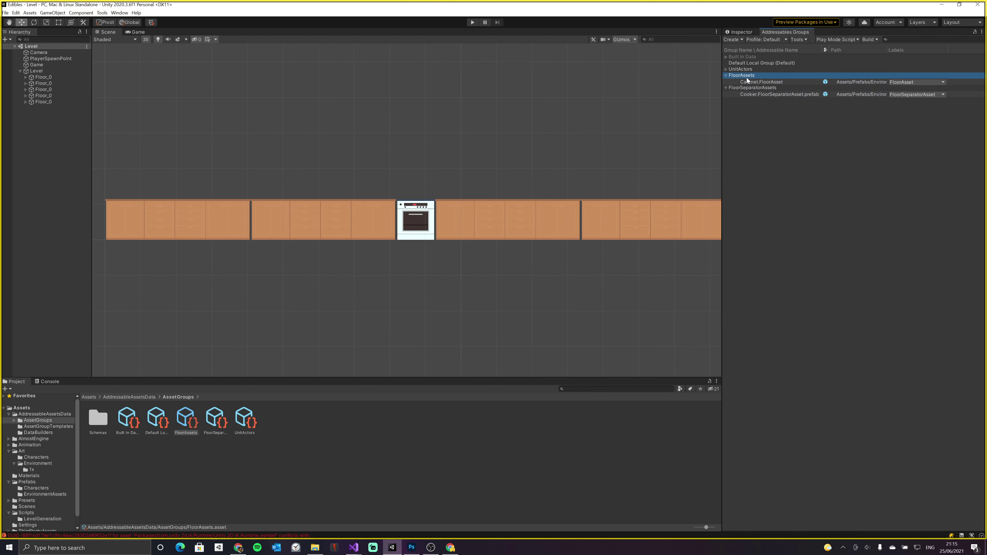
Rename the FloorAssets group to FloorSprites
double_click(747, 77)
type("Sprites")
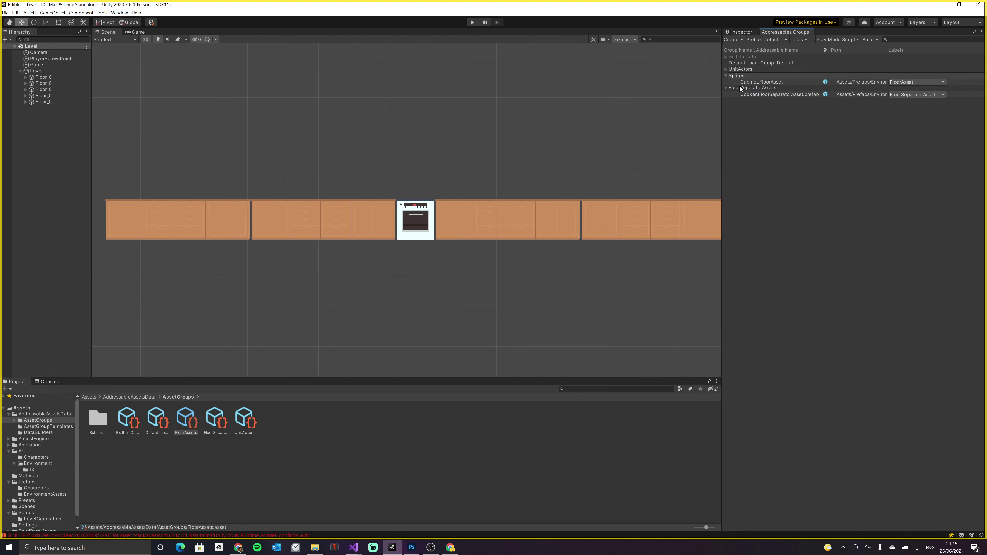
key("ctrl+a")
type("Fl")
key("Return")
Rename the FloorSeparatorAssets group to FloorSeparatorSprites
left_click(740, 88)
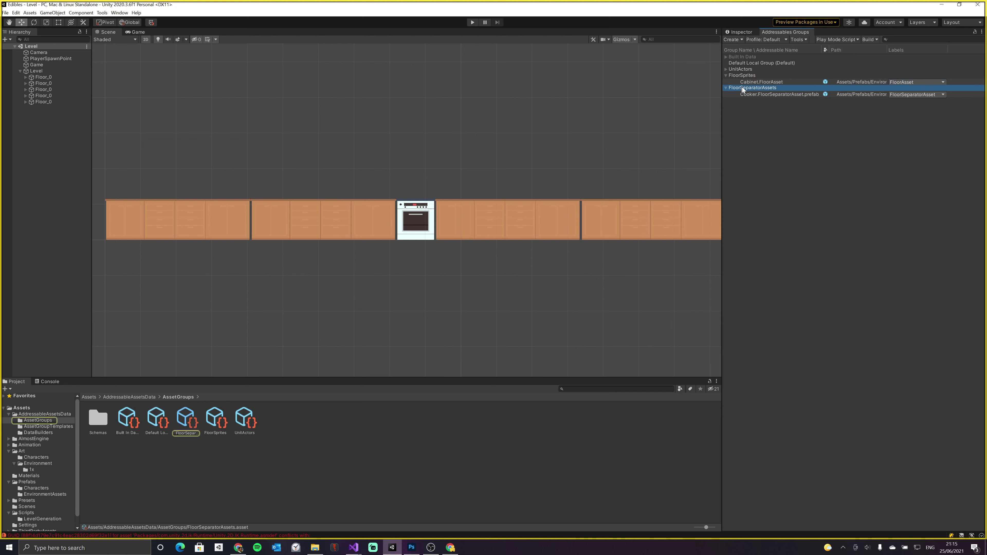
left_click(764, 89)
left_click(765, 89)
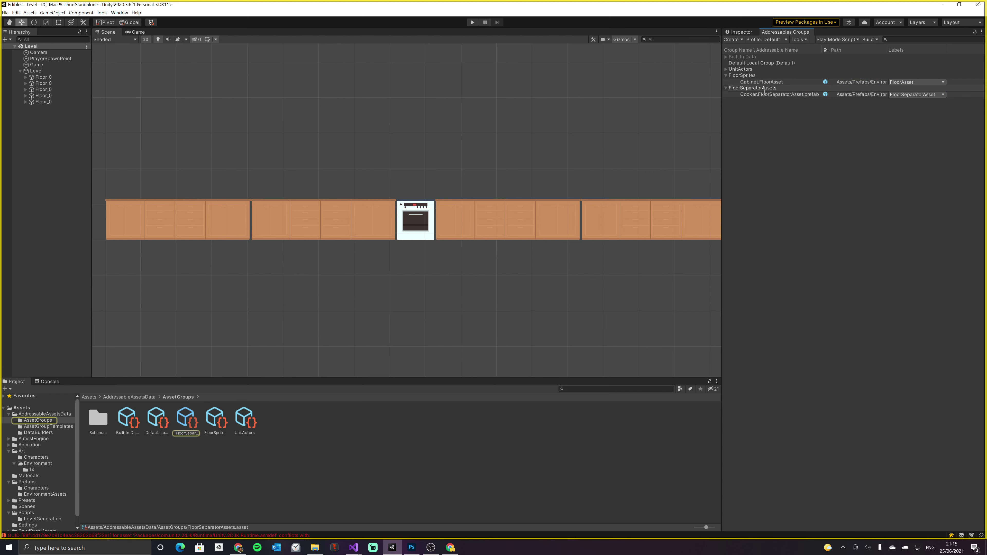
key("shift+End")
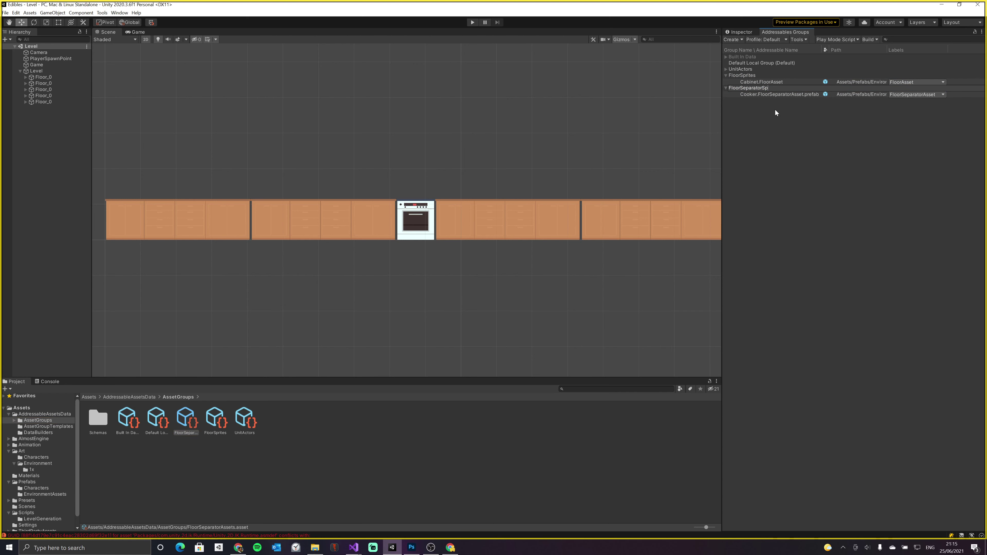
type("rites")
key("Return")
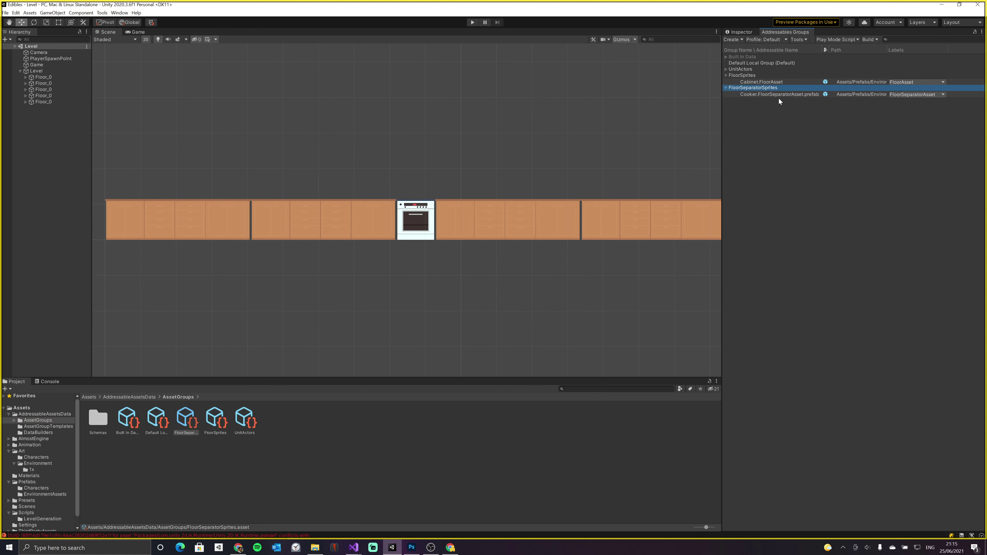
Delete the Cabinet and Cooker entries from both groups, confirming the removal
left_click(780, 94)
left_click(779, 82, "ctrl")
key("Delete")
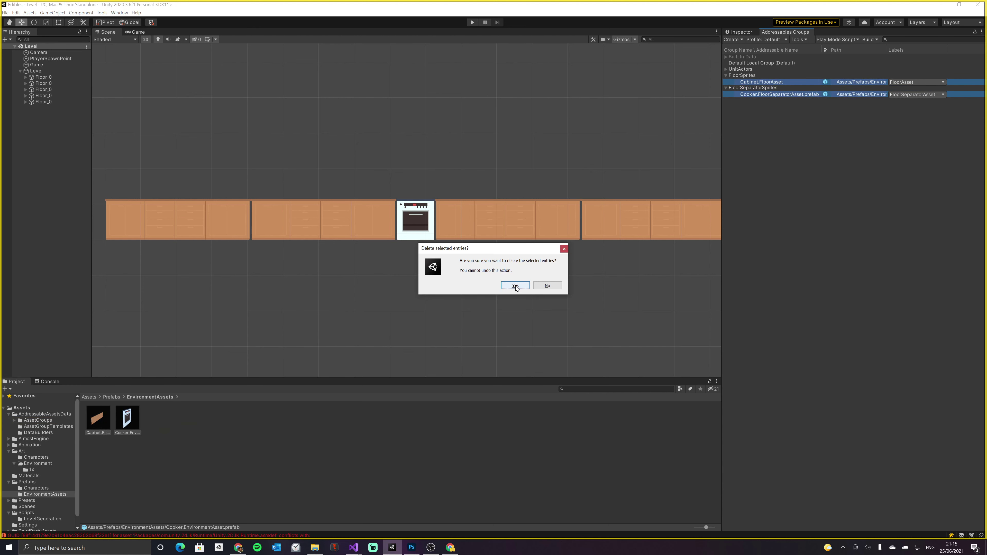
left_click(516, 286)
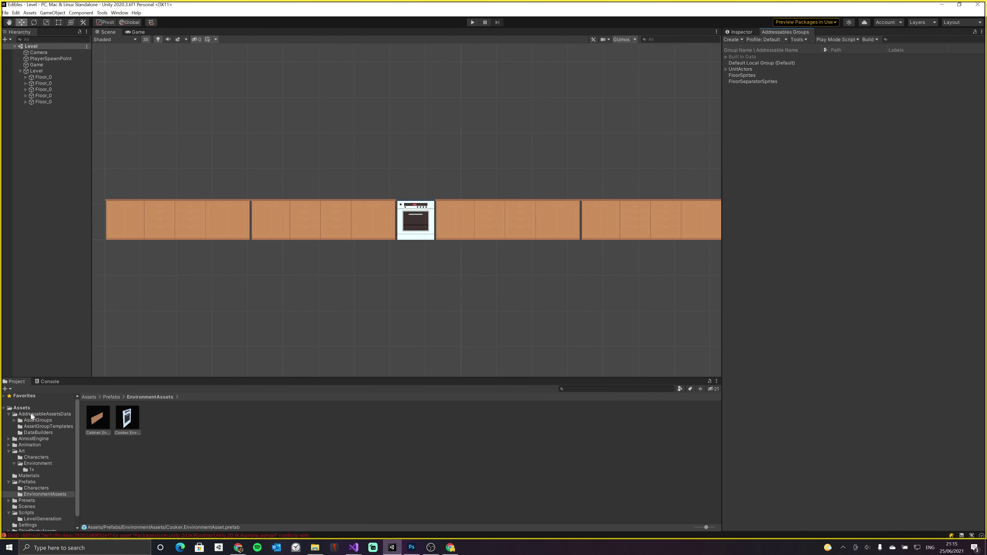
Delete the EnvironmentAssets folder from Prefabs
left_click(112, 397)
left_click(122, 417)
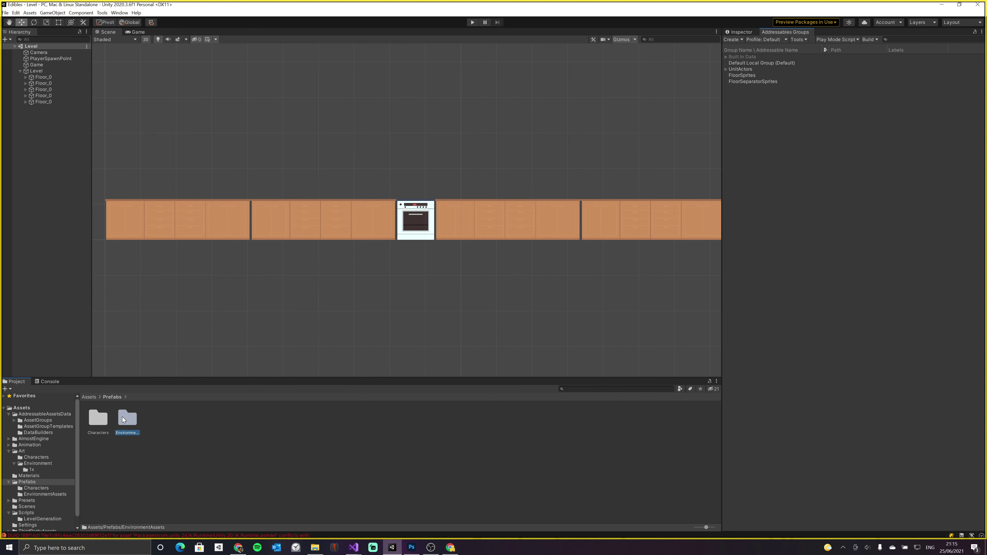
key("Delete")
left_click(515, 285)
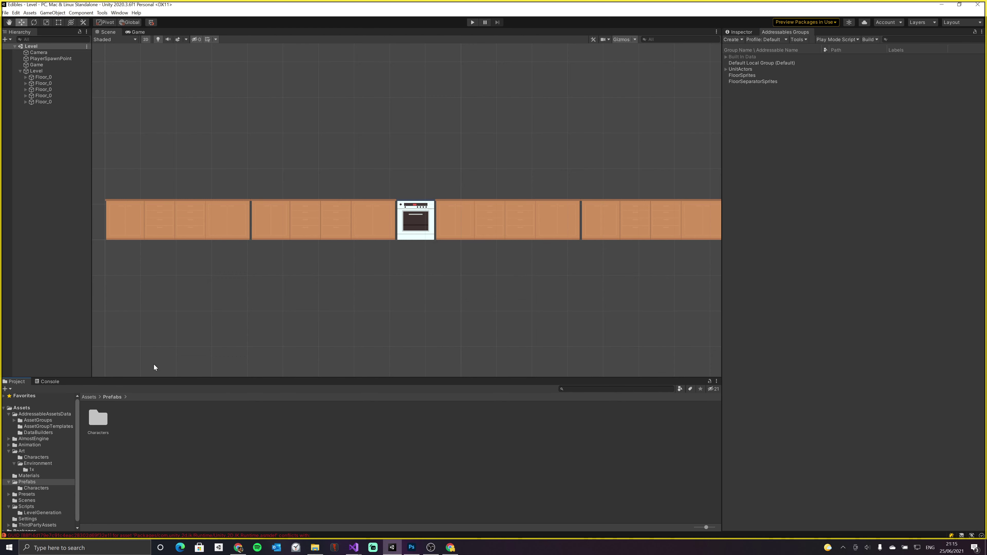
Add the Art/Environment/1x Cabinets sprite to FloorSprites and the Cooker sprite to FloorSeparatorSprites
left_click(87, 397)
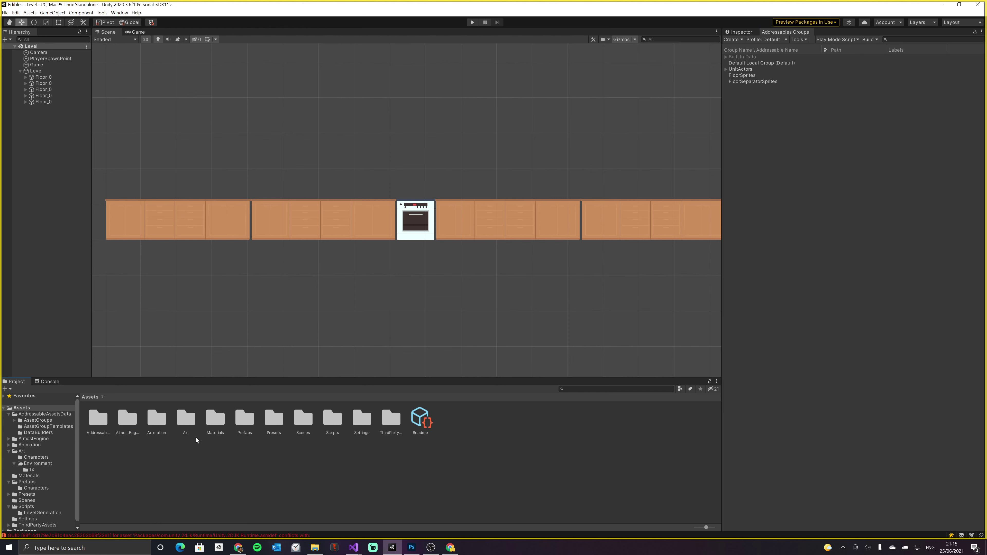
double_click(190, 422)
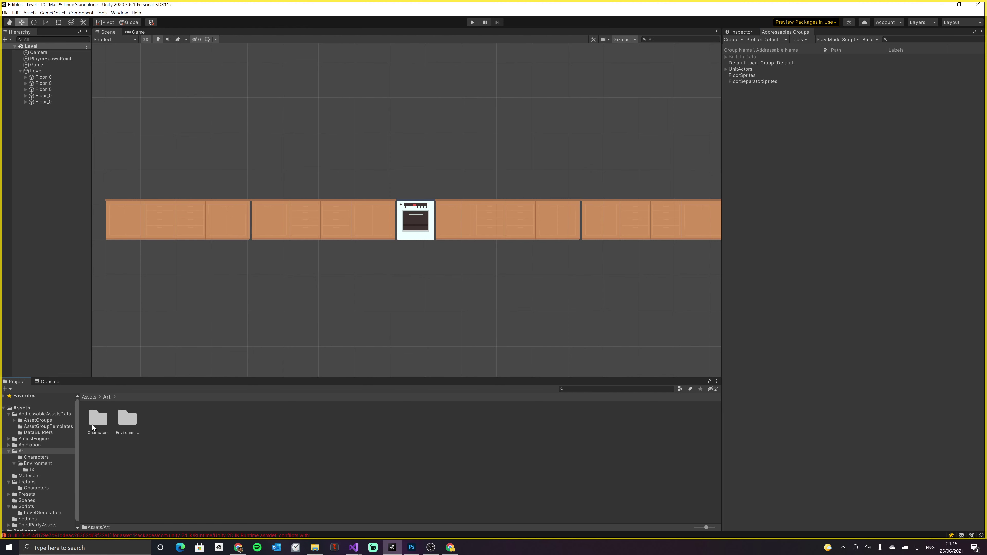
double_click(124, 419)
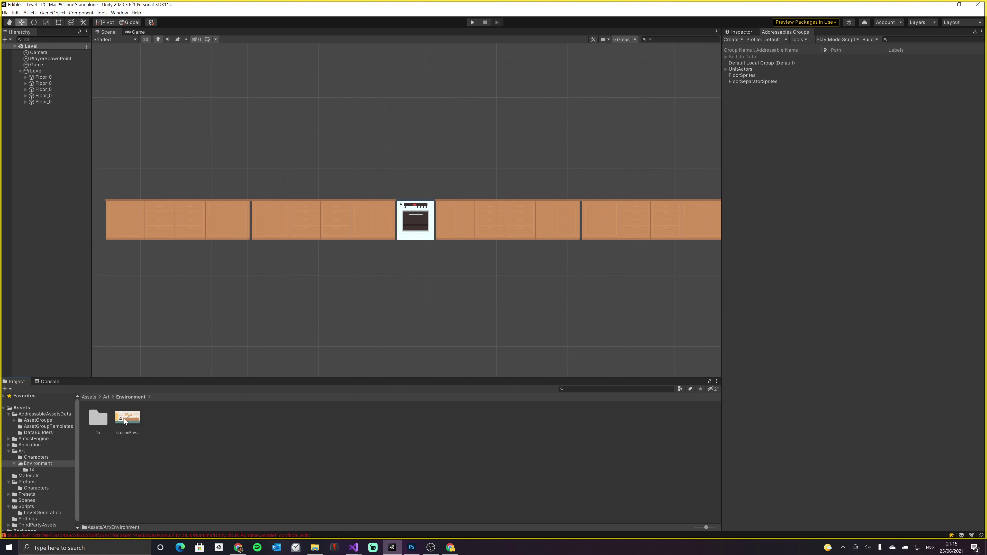
double_click(105, 421)
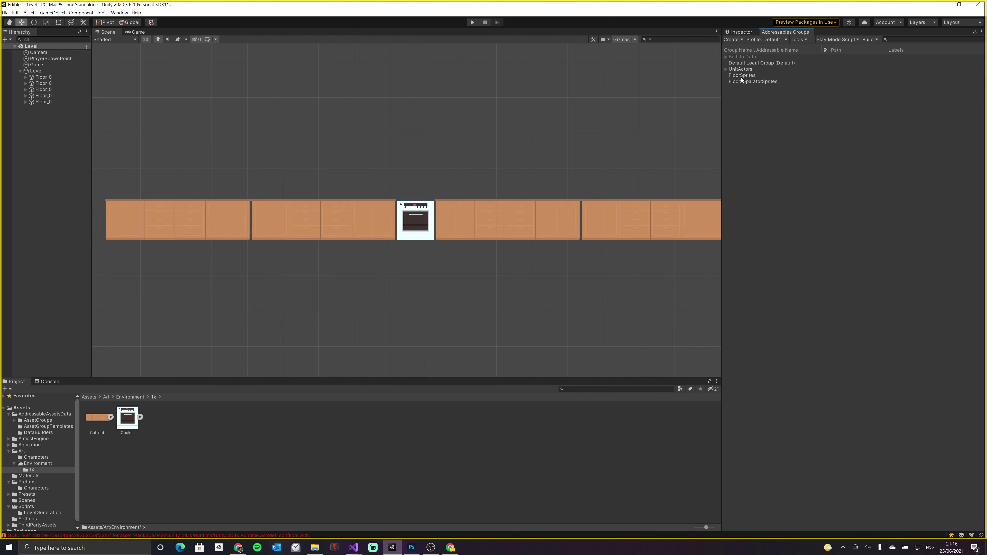
left_click_drag(98, 417, 756, 76)
left_click_drag(127, 417, 761, 87)
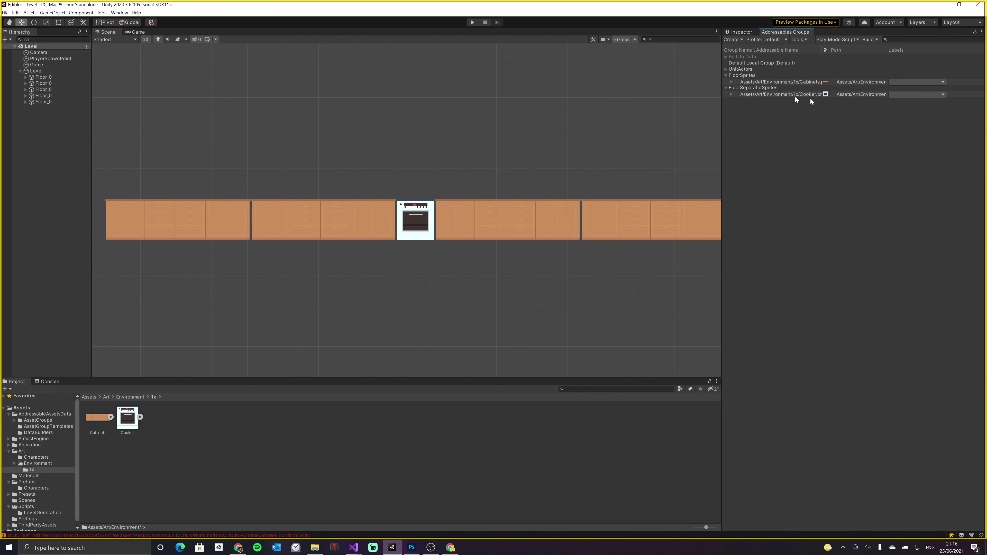
Label Cabinets with FloorAsset and Cooker with FloorSeparatorAsset
left_click(929, 82)
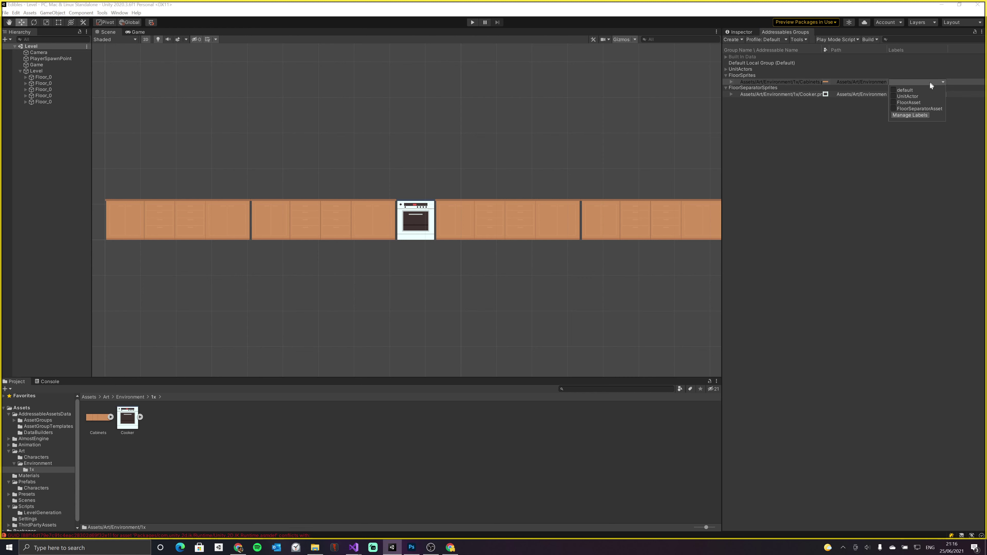
left_click(896, 108)
left_click(850, 116)
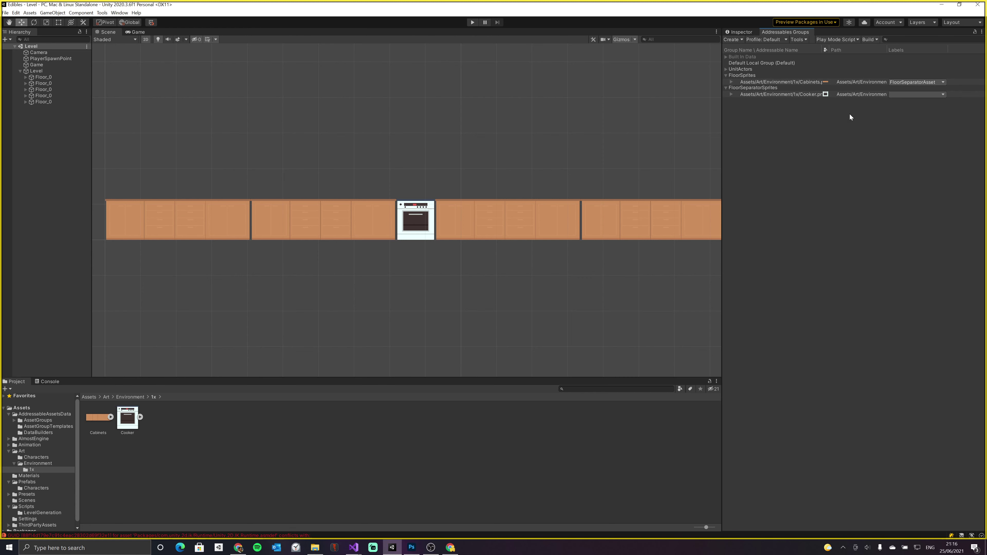
left_click(898, 95)
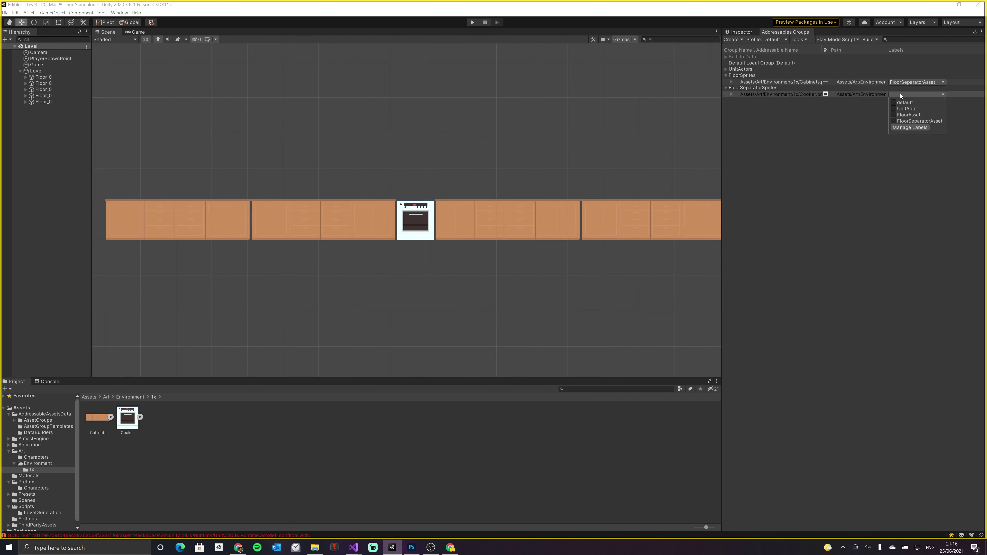
left_click(913, 81)
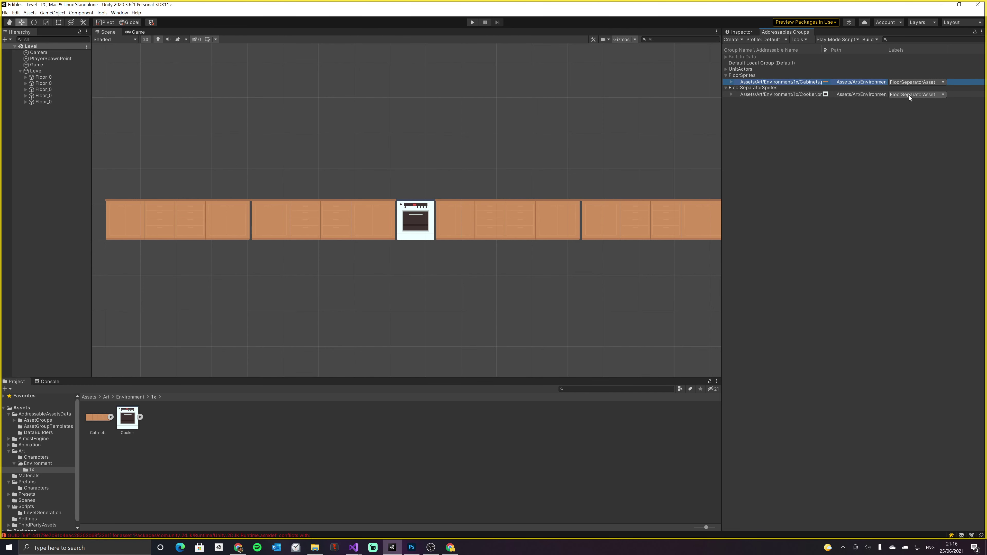
left_click(913, 81)
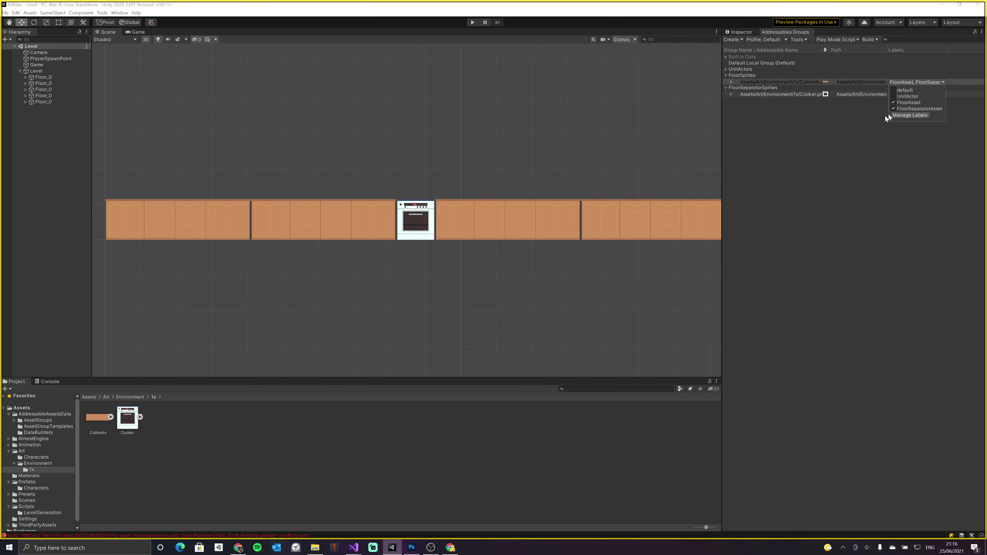
left_click(893, 109)
left_click(866, 126)
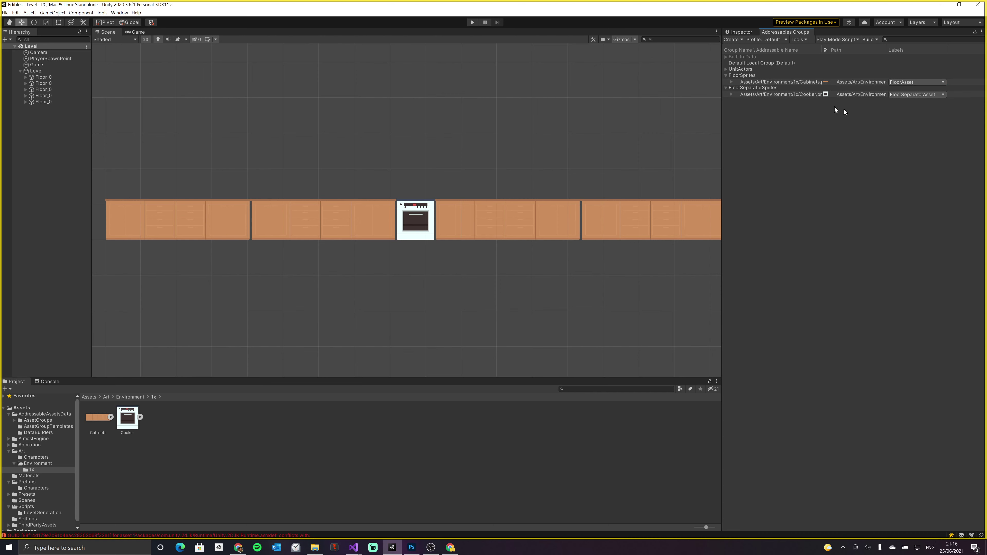
left_click(768, 83)
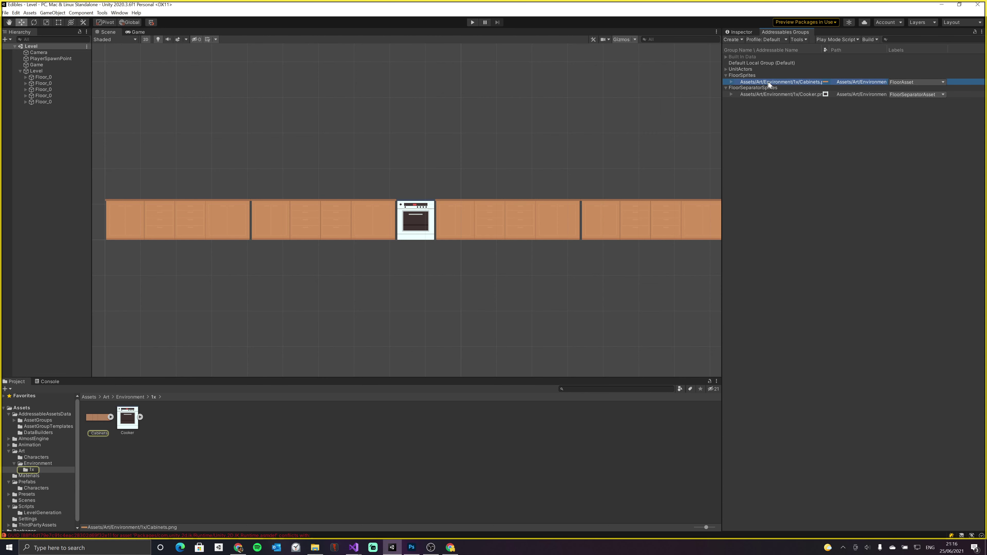
Shorten the Cabinets entry's address to just Cabinets, dropping the folder path and .png
left_click(797, 83)
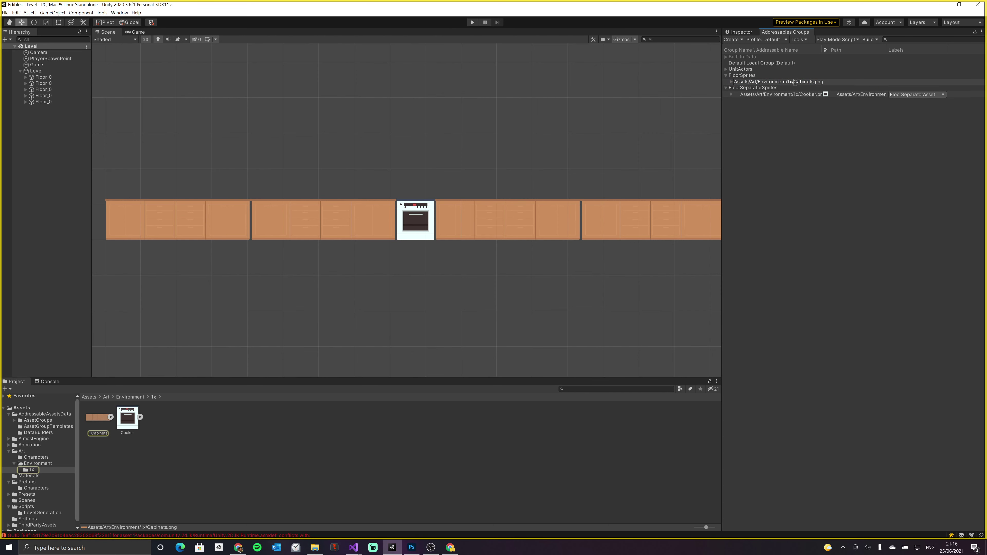
key("shift+Home")
key("BackSpace")
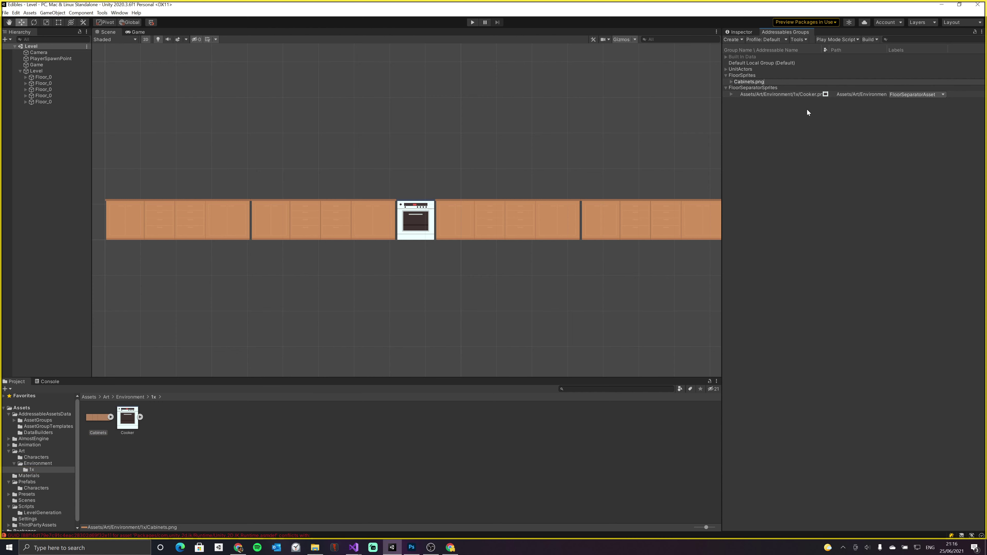
key("BackSpace")
key("BackSpace")
key("BackSpace")
key("Return")
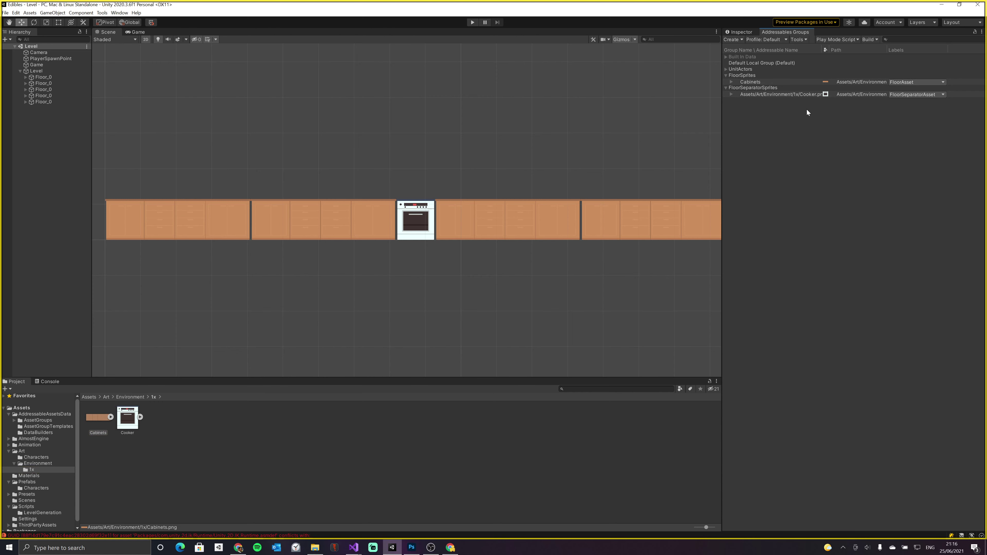
Shorten the Cooker entry's address to just Cooker, dropping the folder path and .png
left_click(807, 95)
left_click(807, 94)
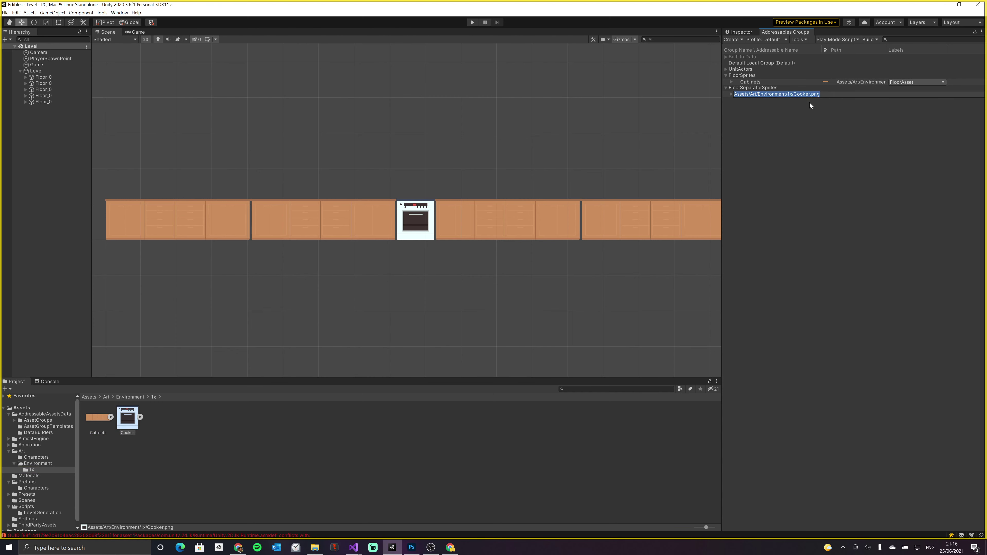
left_click(796, 94)
key("shift+Home")
key("BackSpace")
key("End")
key("BackSpace")
key("BackSpace")
key("BackSpace")
key("Return")
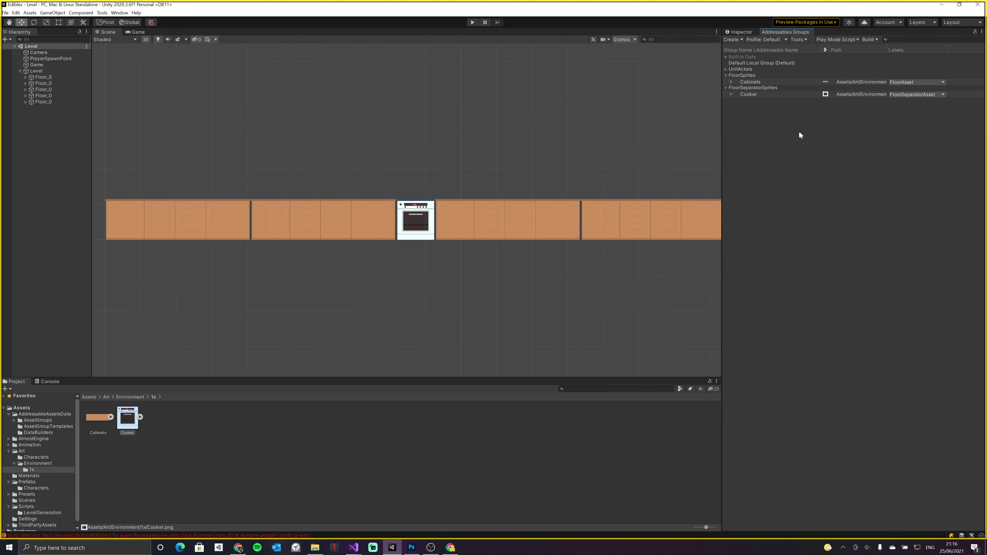
Remove the stray 'Fl' typed into the Cooker address so it stays Cooker
left_click(760, 96)
left_click(764, 94)
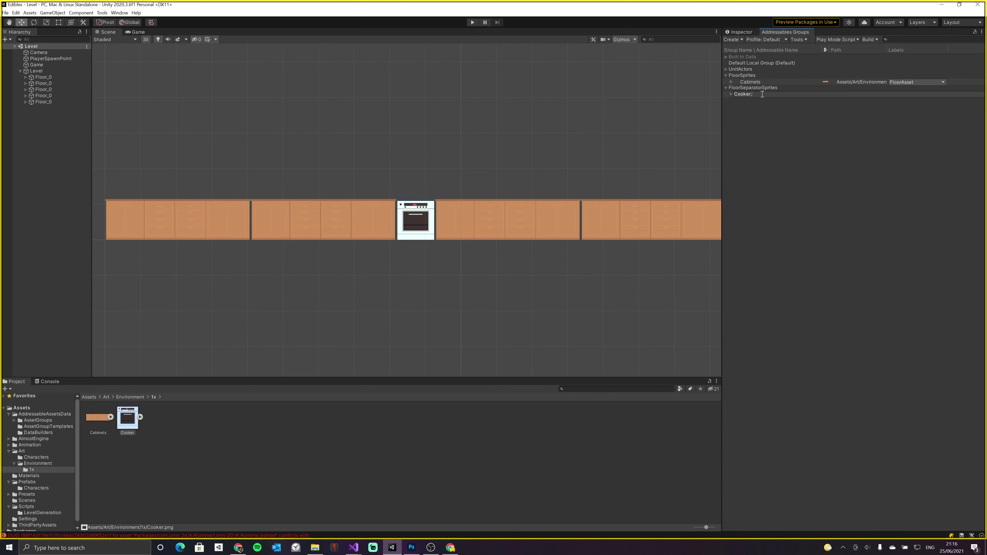
type("Fl")
double_click(762, 94)
key("BackSpace")
key("BackSpace")
key("Return")
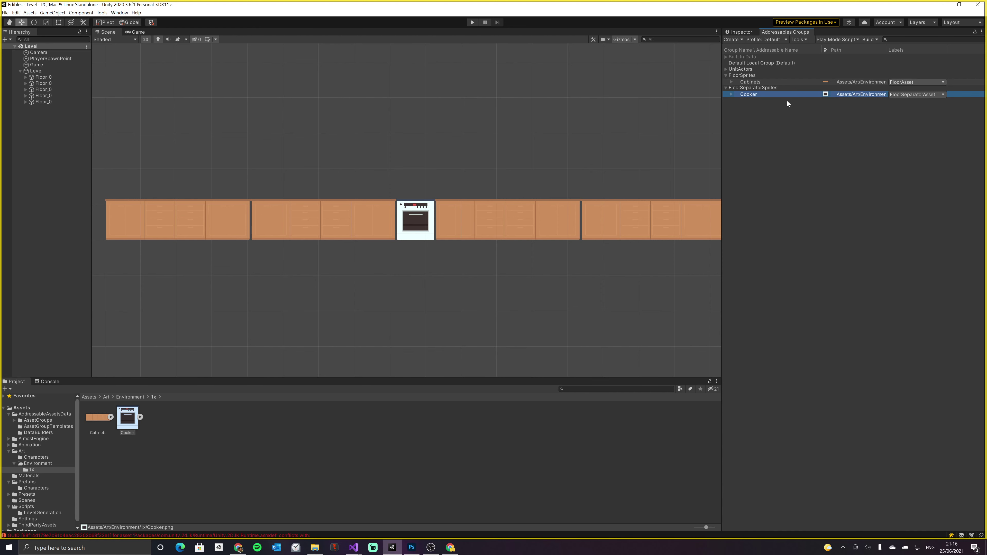
Delete the FloorAsset and FloorSeparatorAsset labels in the Addressables label manager
left_click(897, 82)
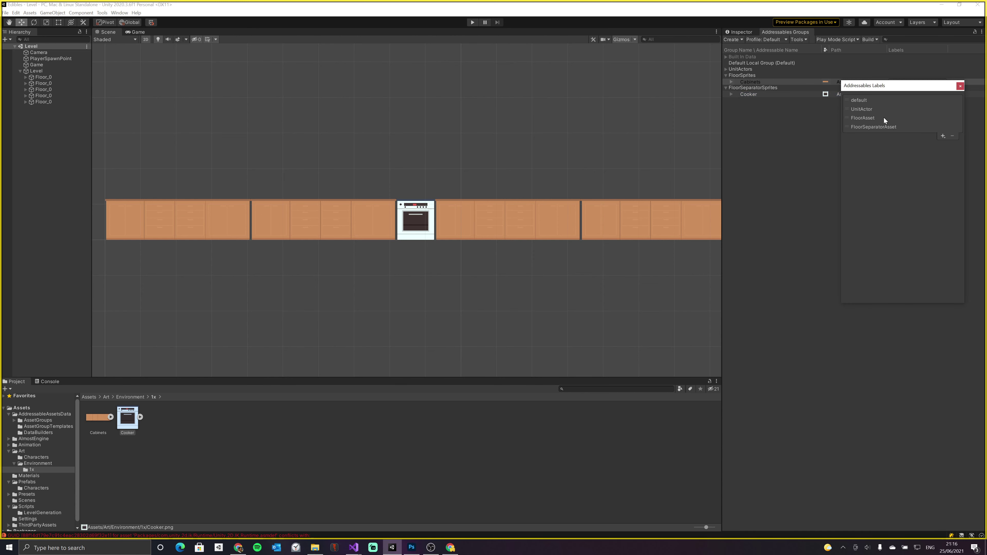
left_click(873, 118)
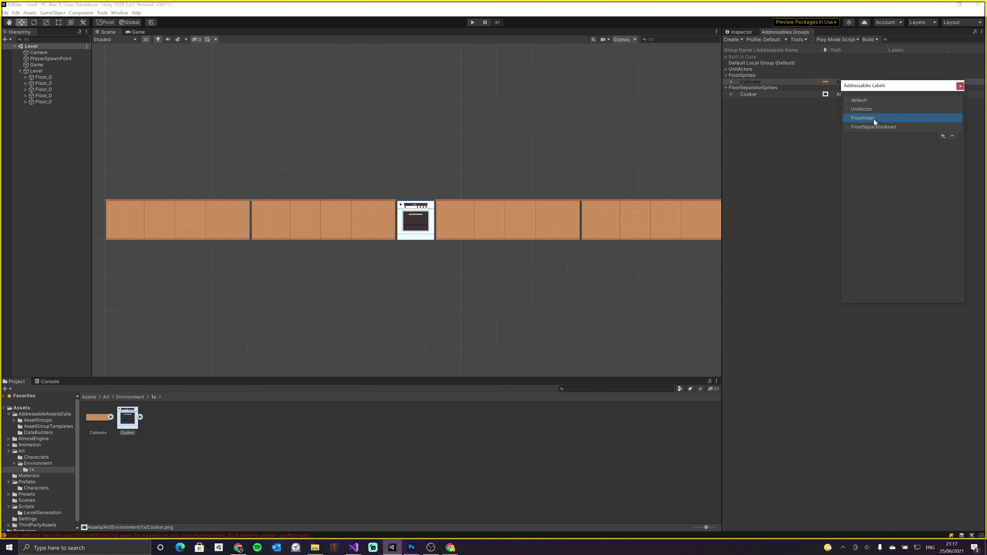
left_click(867, 127)
left_click(868, 118)
left_click(870, 127)
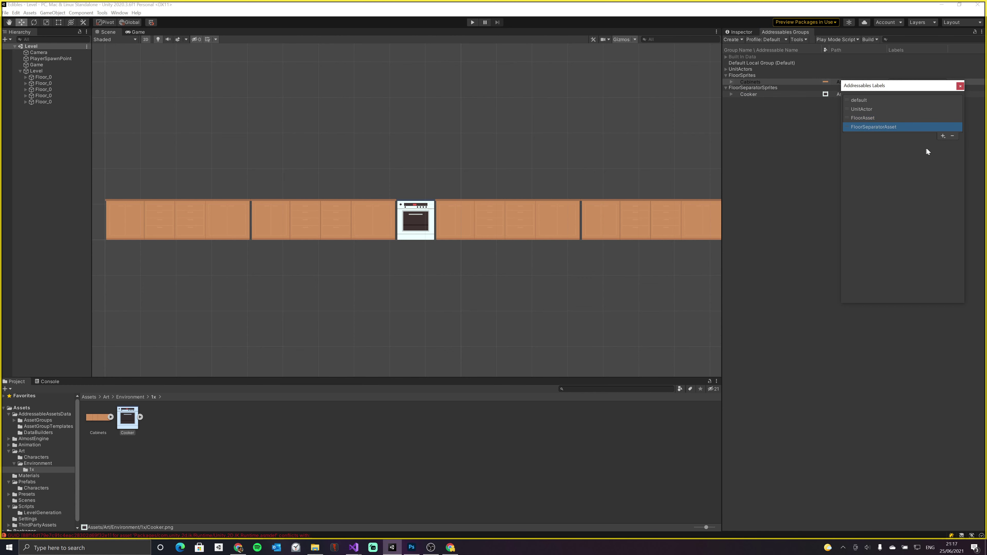
left_click_drag(886, 88, 888, 122)
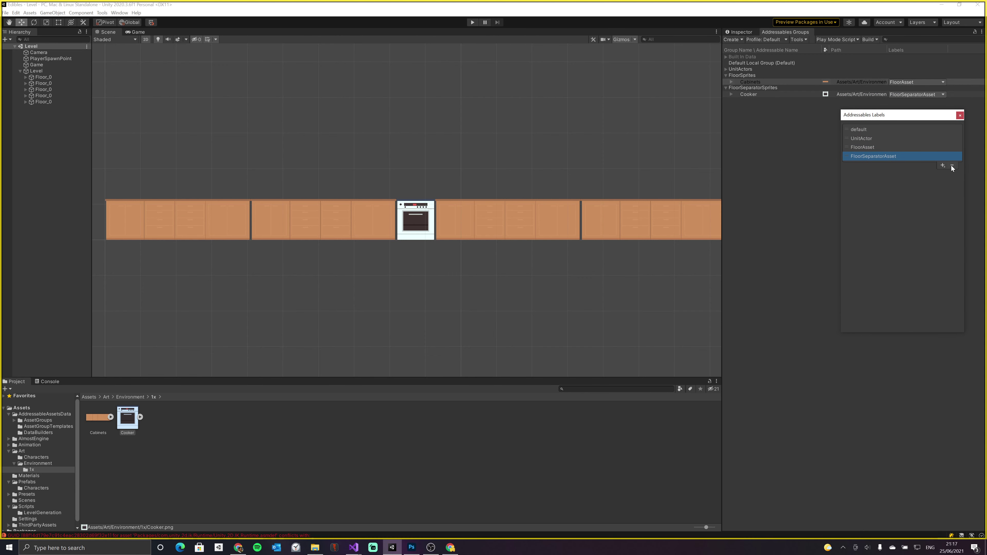
left_click(952, 167)
left_click(874, 147)
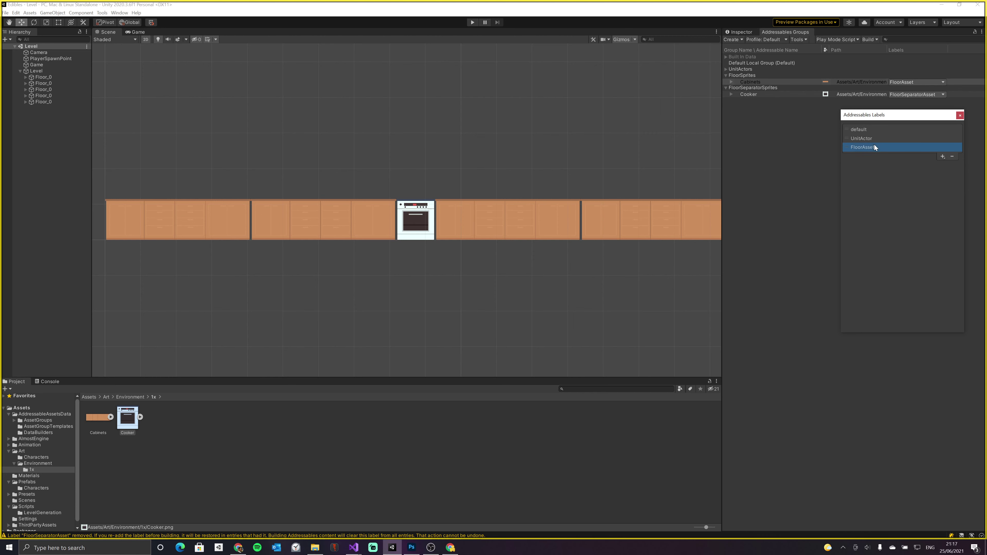
left_click(952, 156)
Create the new FloorSprite and FloorSeparatorSprite labels and close the label manager
left_click(943, 156)
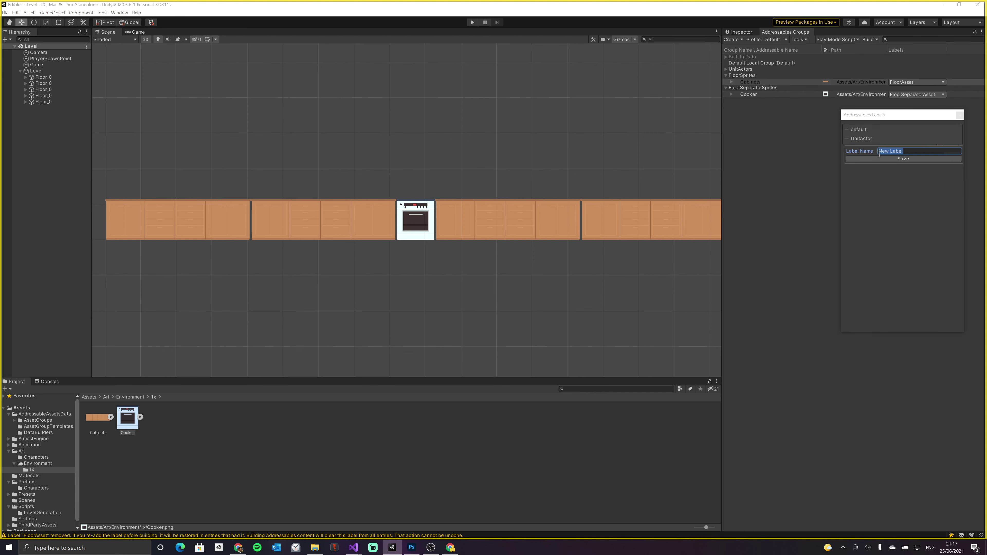
type("loorSprite")
key("Return")
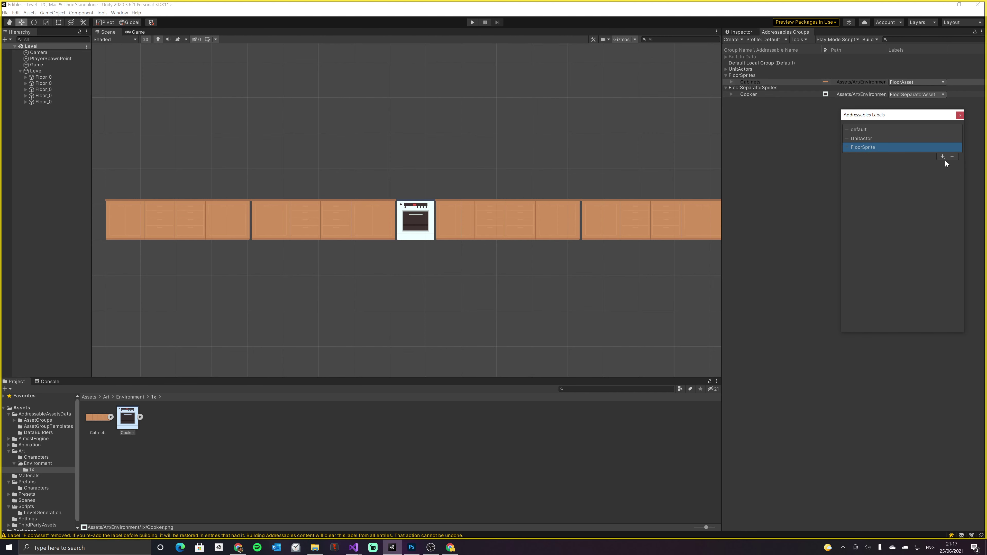
left_click(942, 156)
type("FloorSeparatorSpr")
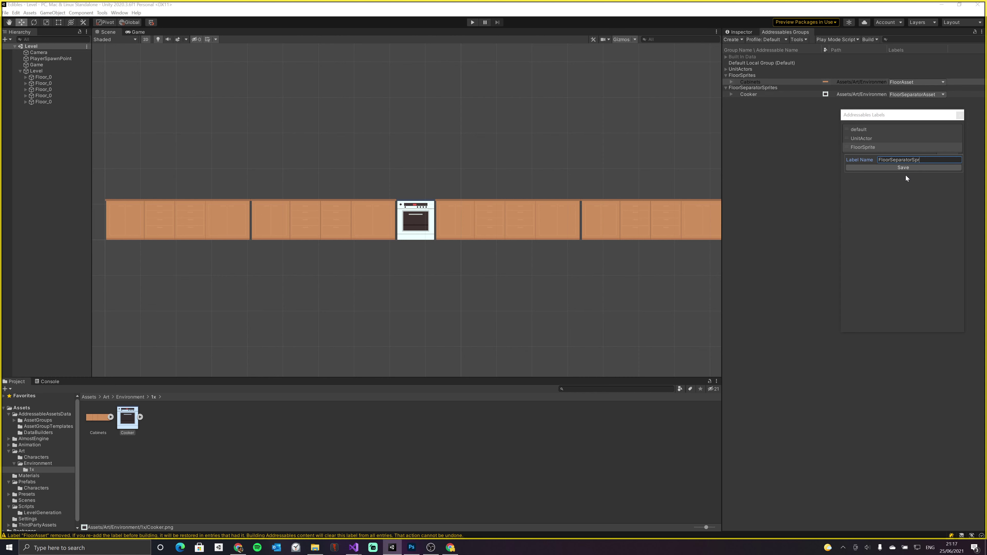
type("ite")
key("Return")
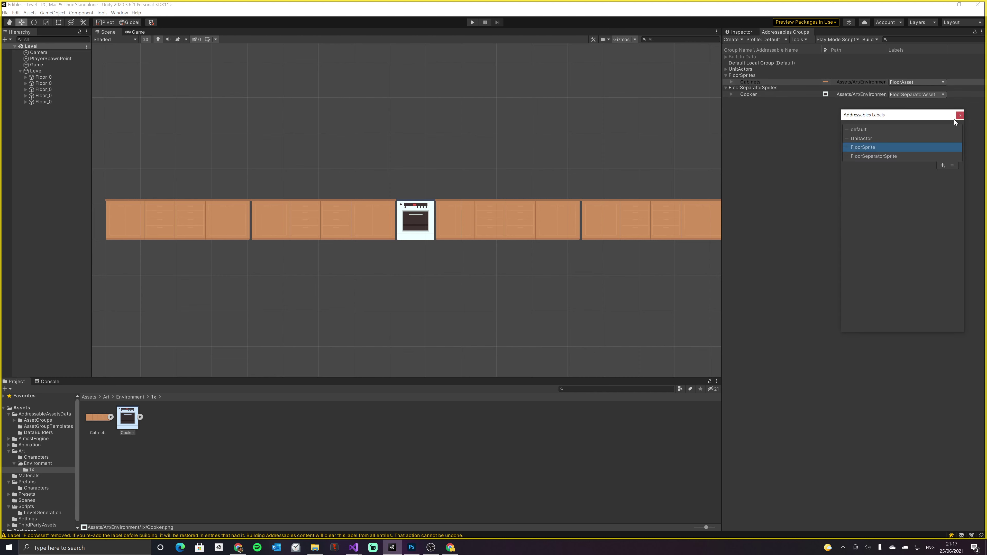
left_click(959, 116)
left_click(913, 77)
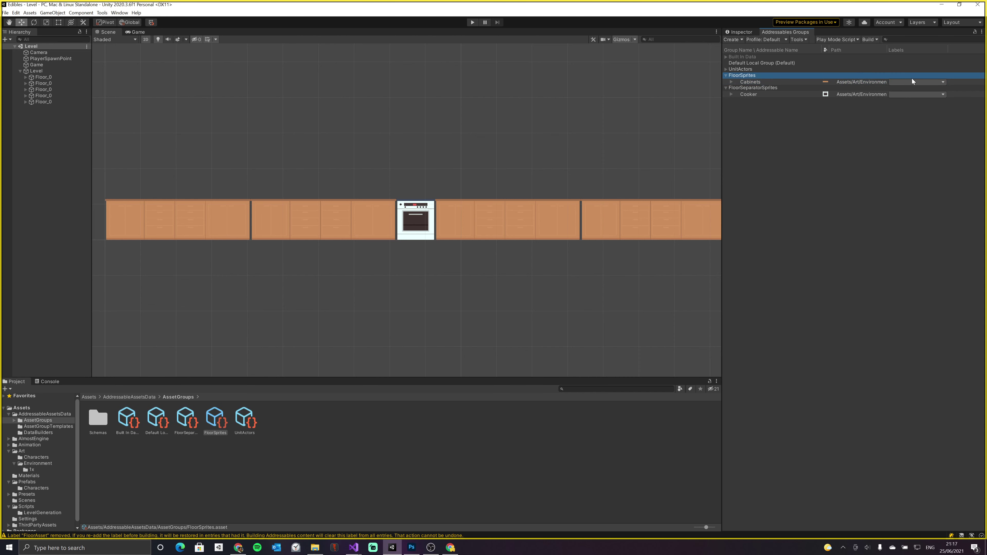
Tag Cabinets with FloorSeparatorSprite and Cooker with FloorSprite, narrow the group column, then go to Visual Studio
left_click(914, 81)
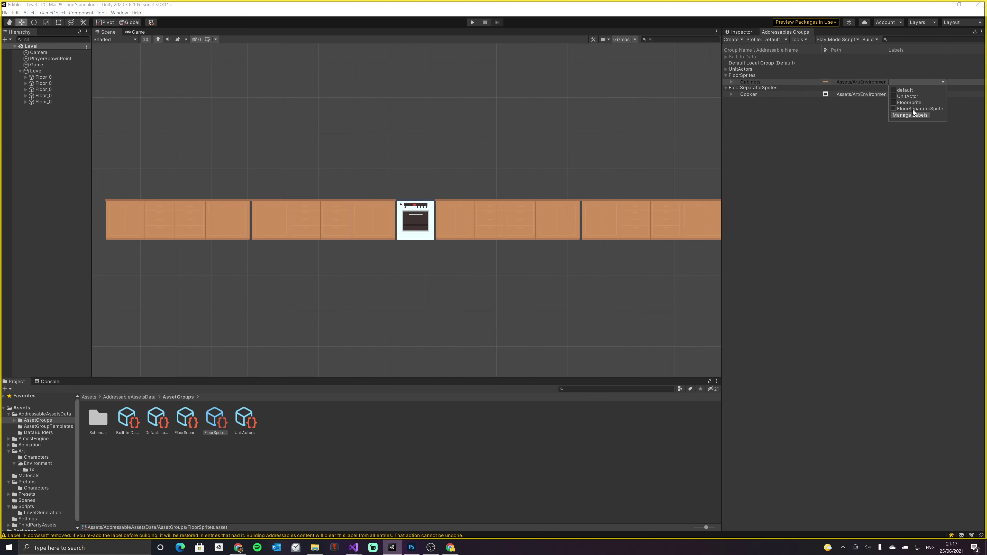
left_click(912, 110)
left_click(865, 110)
left_click(896, 94)
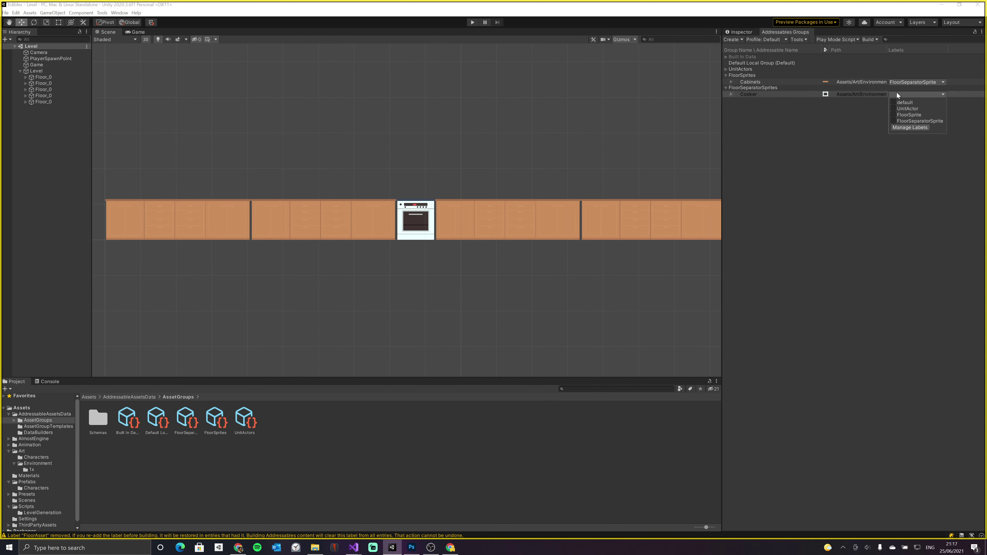
left_click(897, 114)
left_click(817, 128)
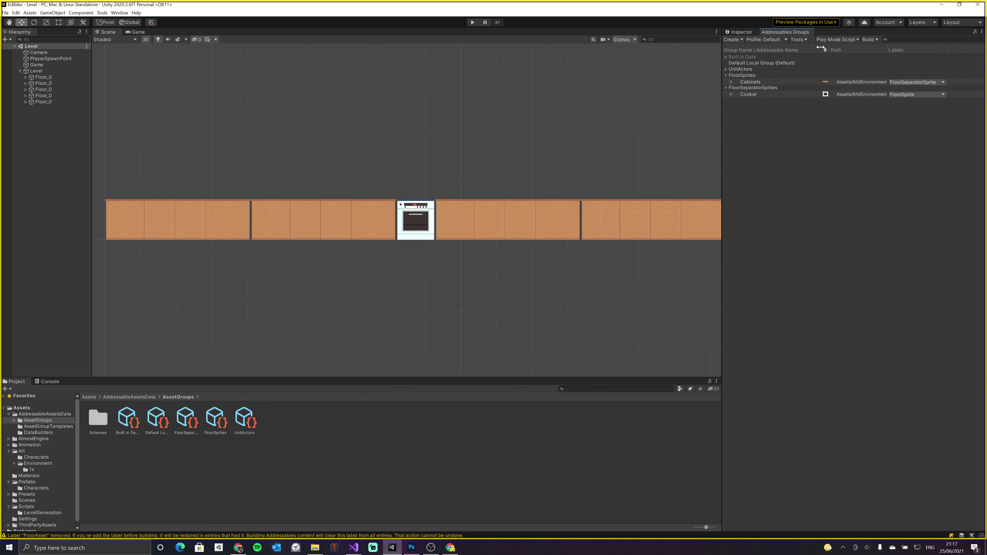
left_click_drag(820, 48, 805, 49)
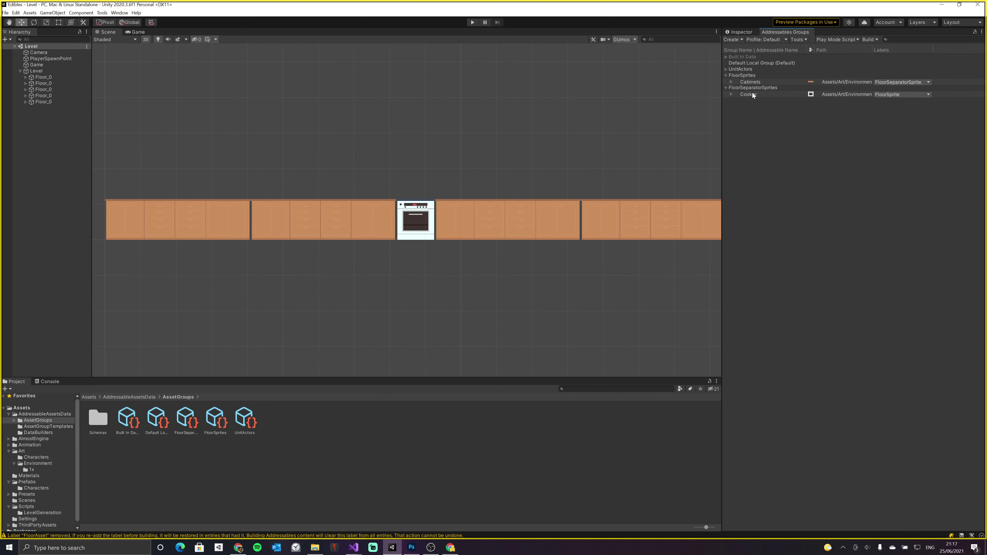
key("alt+Tab")
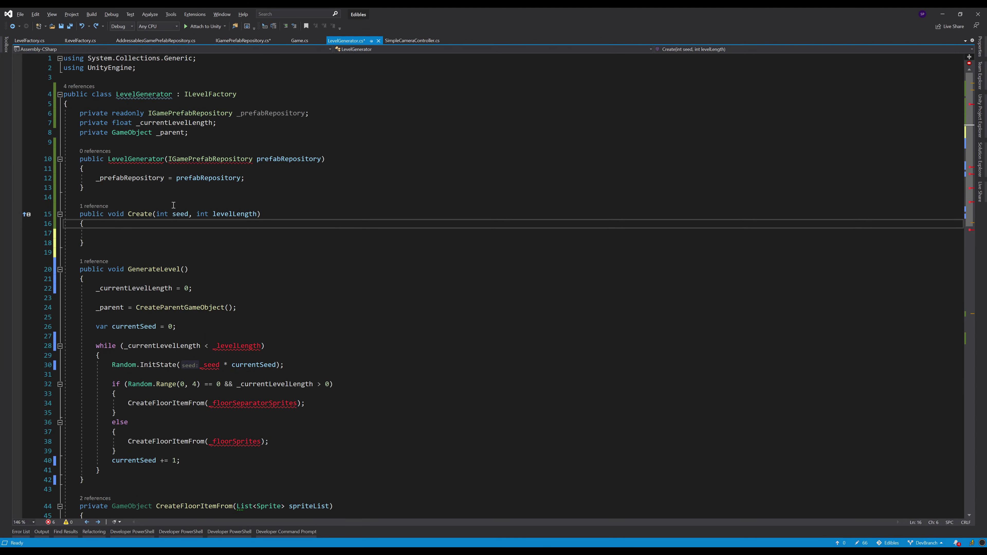
Change the IGamePrefabRepository interface from internal to public and save it
key("Up")
key("Up")
key("Up")
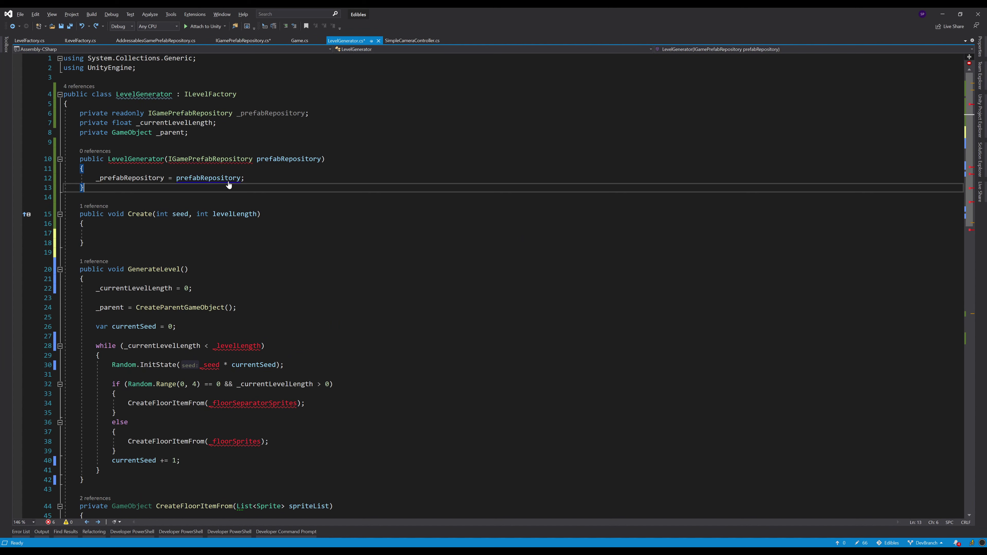
left_click(190, 158)
left_click(199, 179)
left_click(188, 159)
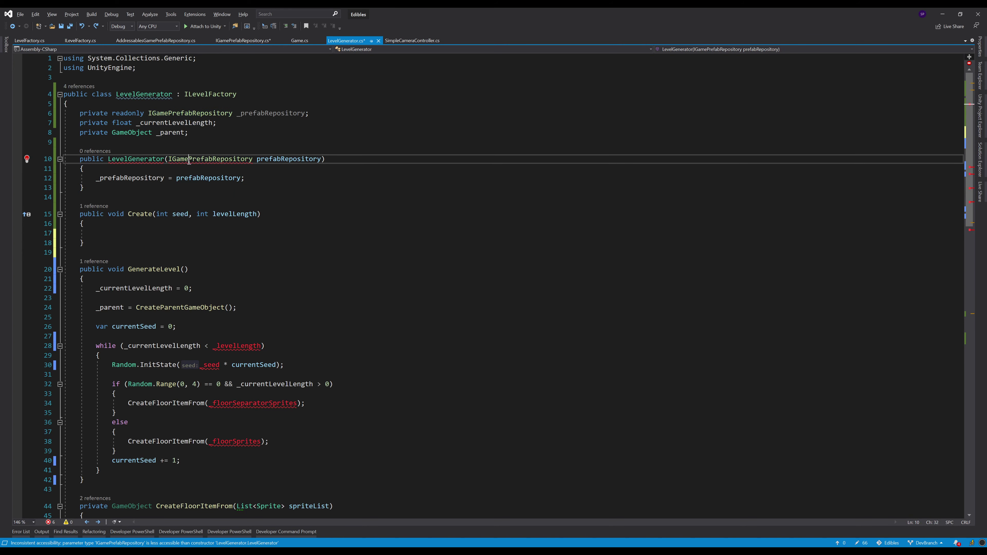
key("F12")
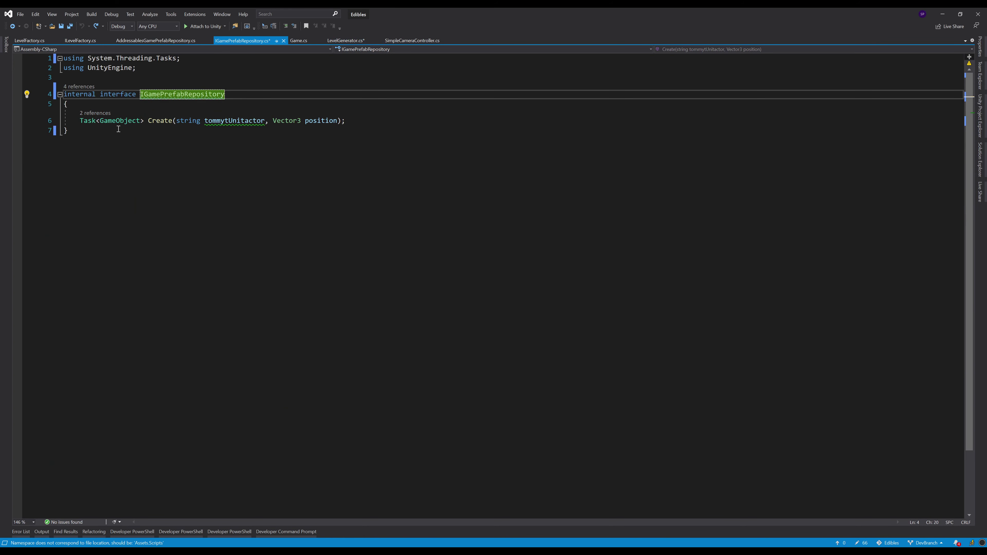
double_click(80, 94)
type("public")
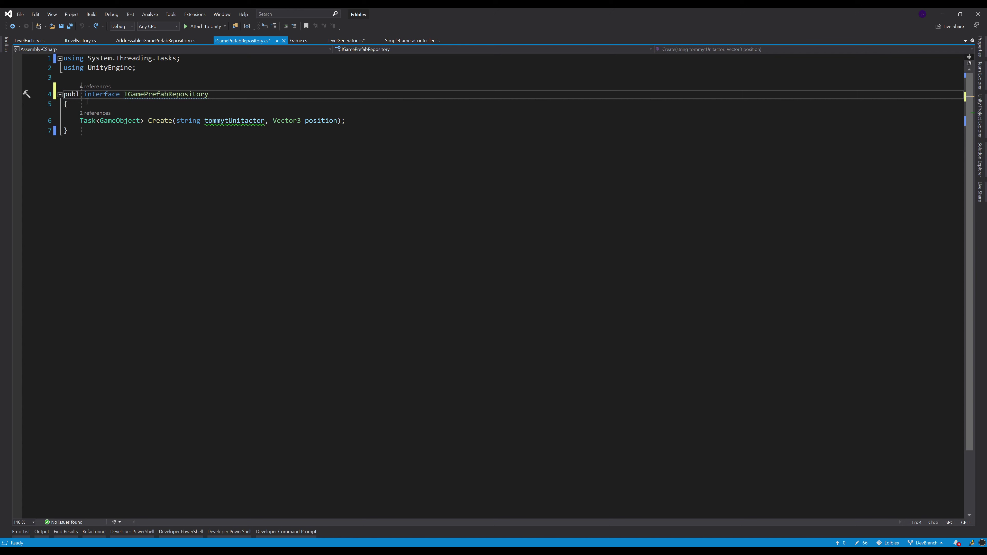
left_click(209, 188)
key("ctrl+s")
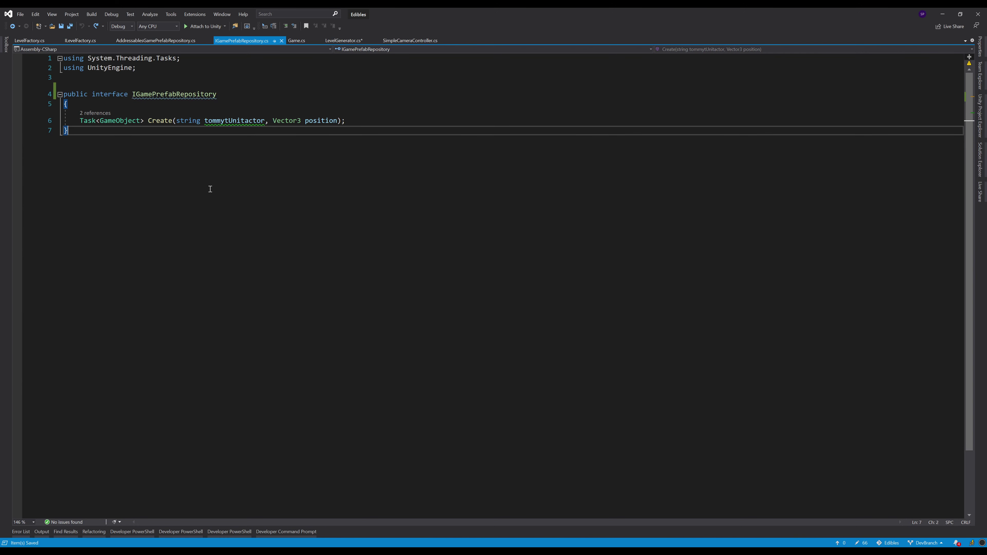
Delete the GenerateLevel header in LevelGenerator.cs so its loop joins the Create body
key("ctrl+minus")
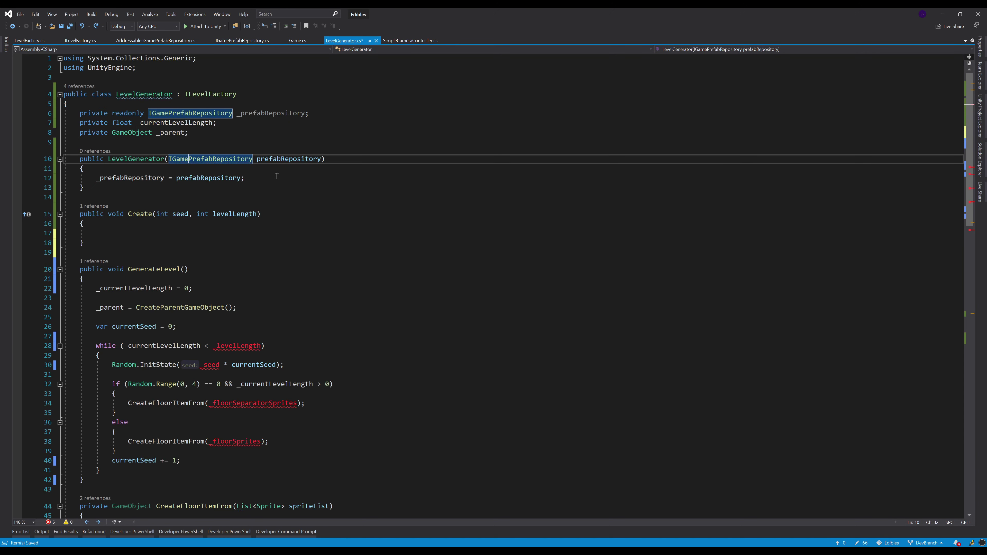
scroll(254, 213, "down", 3)
scroll(255, 212, "down", 2)
scroll(254, 212, "up", 5)
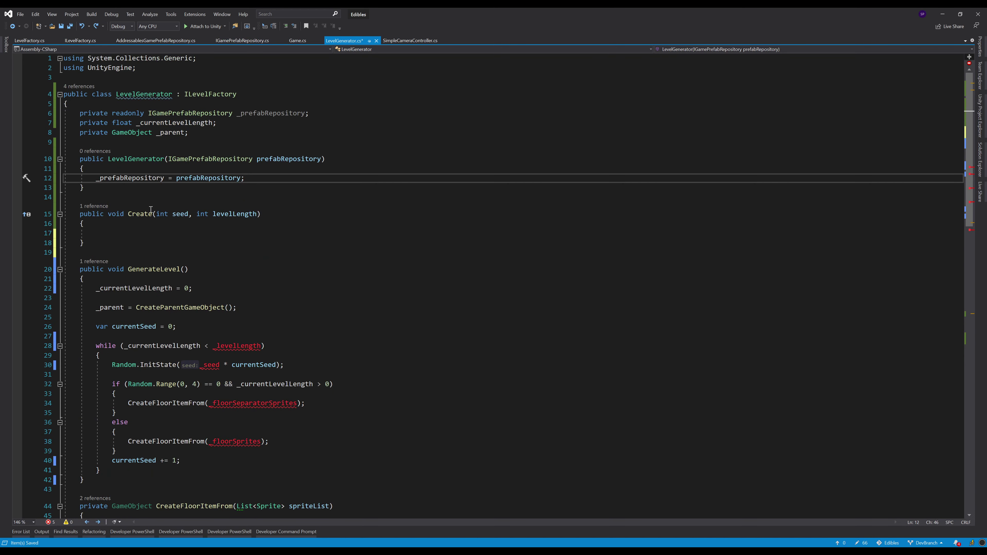
left_click(133, 234)
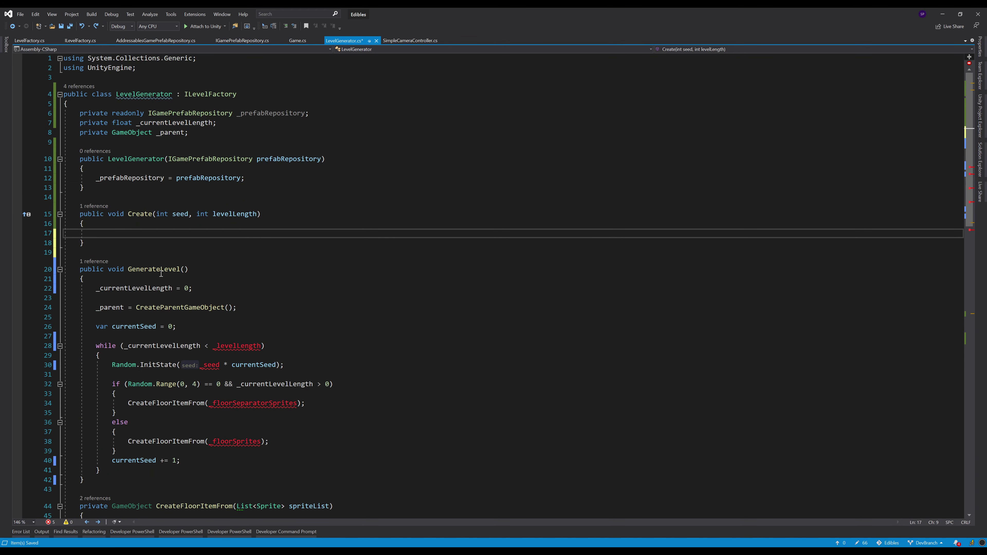
left_click(224, 346)
scroll(327, 331, "down", 2)
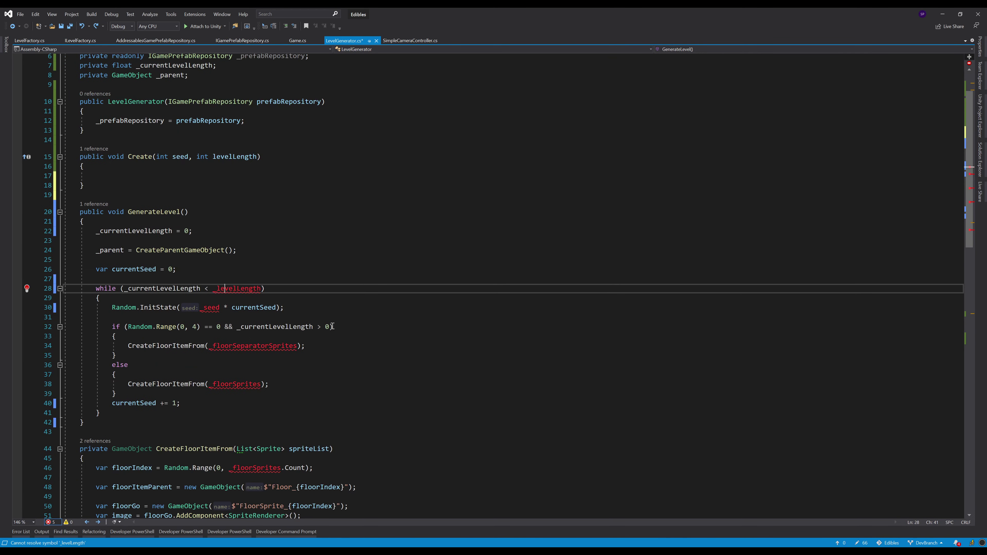
scroll(322, 253, "up", 2)
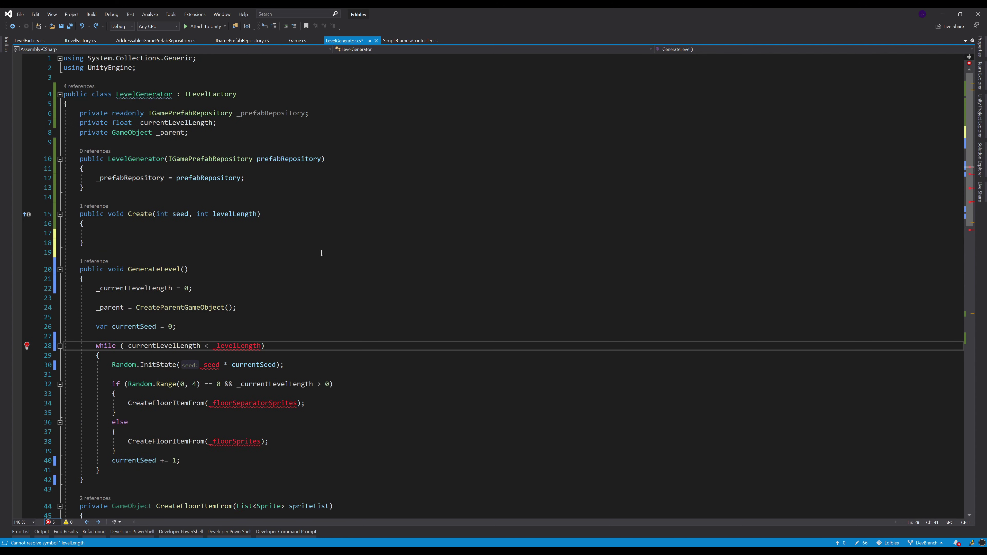
left_click_drag(84, 279, 63, 241)
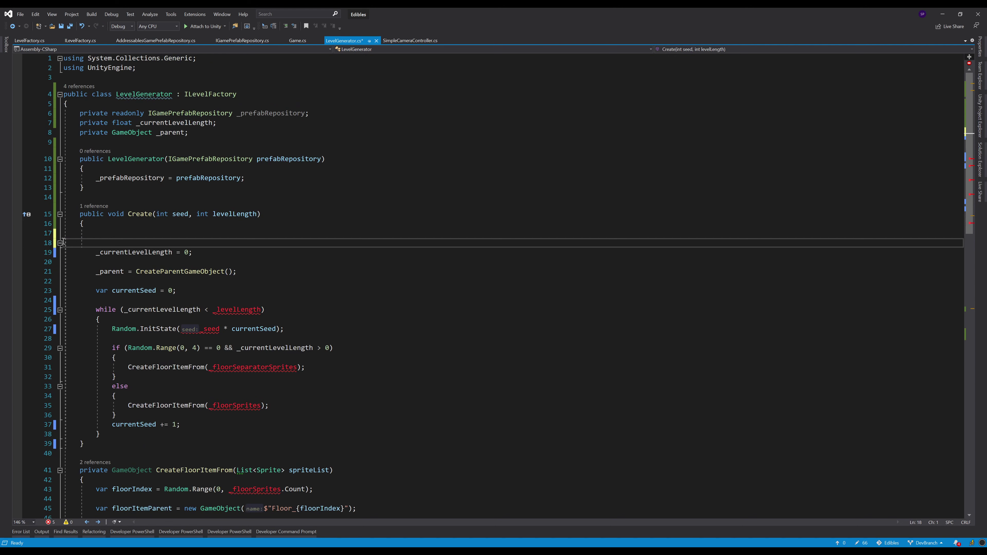
key("BackSpace")
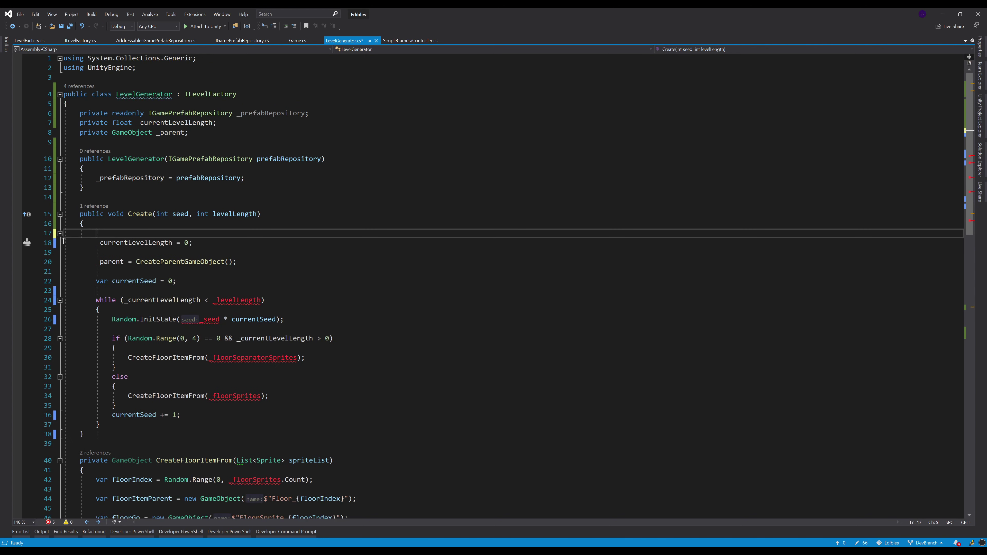
key("BackSpace")
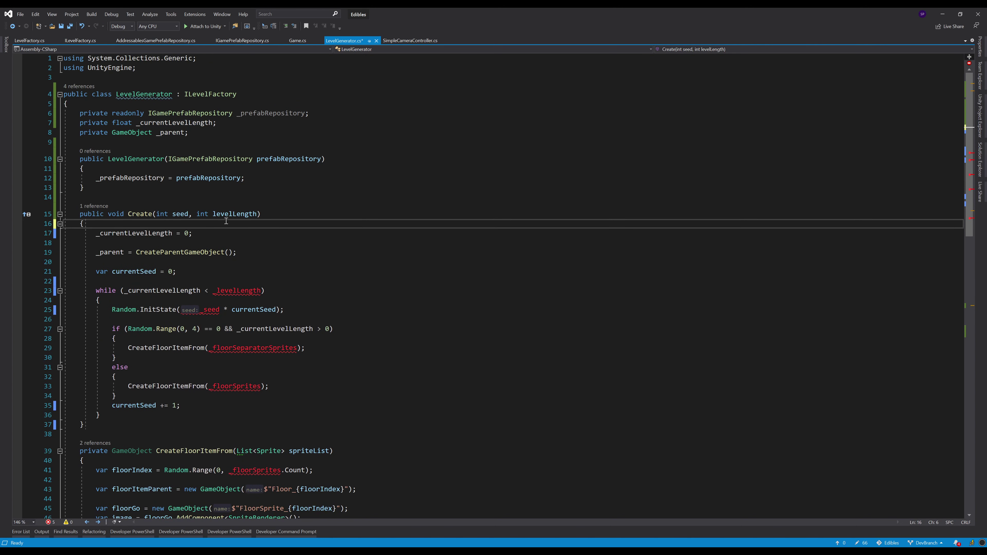
Replace _levelLength and _seed with Create's levelLength and seed parameters and save
double_click(233, 214)
key("ctrl+c")
double_click(245, 291)
key("ctrl+v")
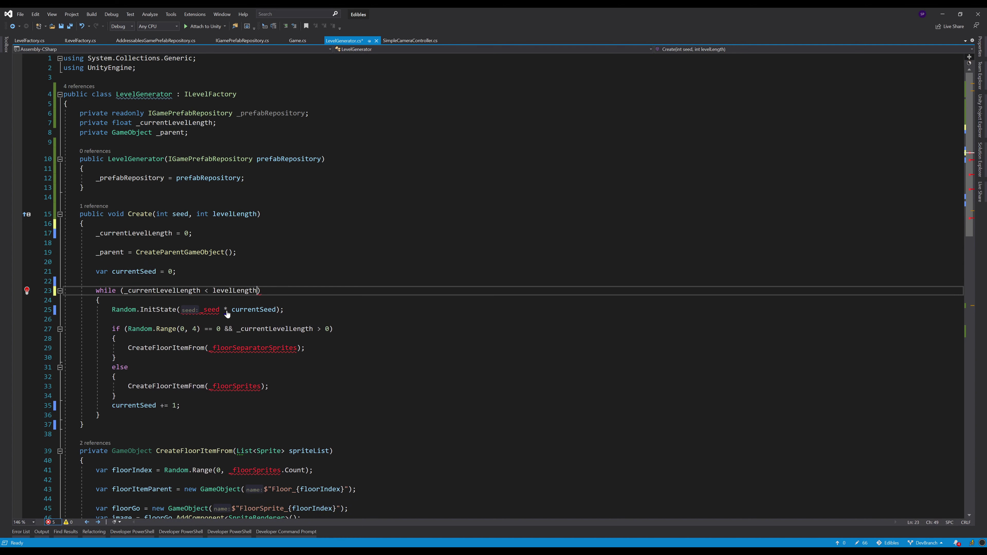
double_click(180, 213)
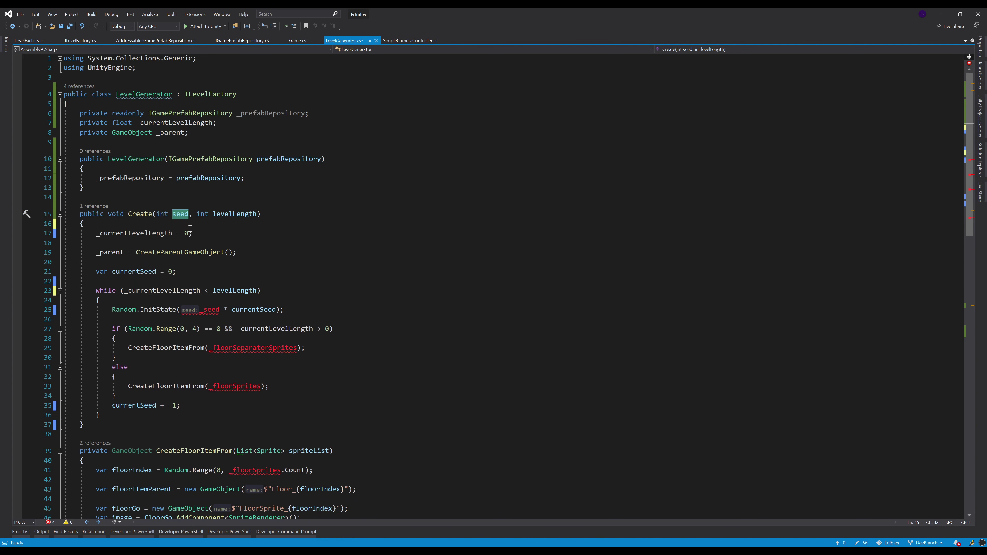
double_click(212, 310)
key("ctrl+v")
left_click(385, 290)
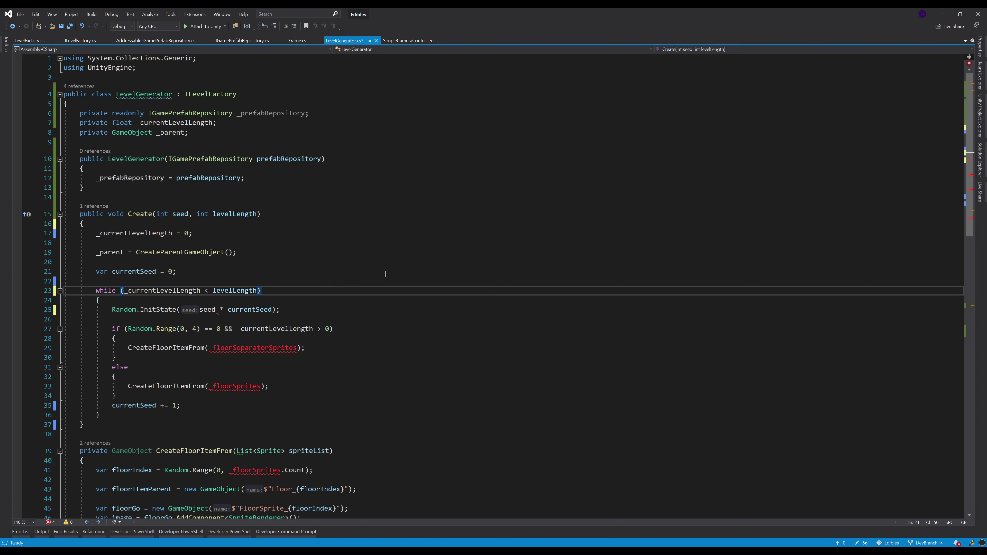
key("ctrl+s")
scroll(360, 267, "down", 2)
double_click(261, 289)
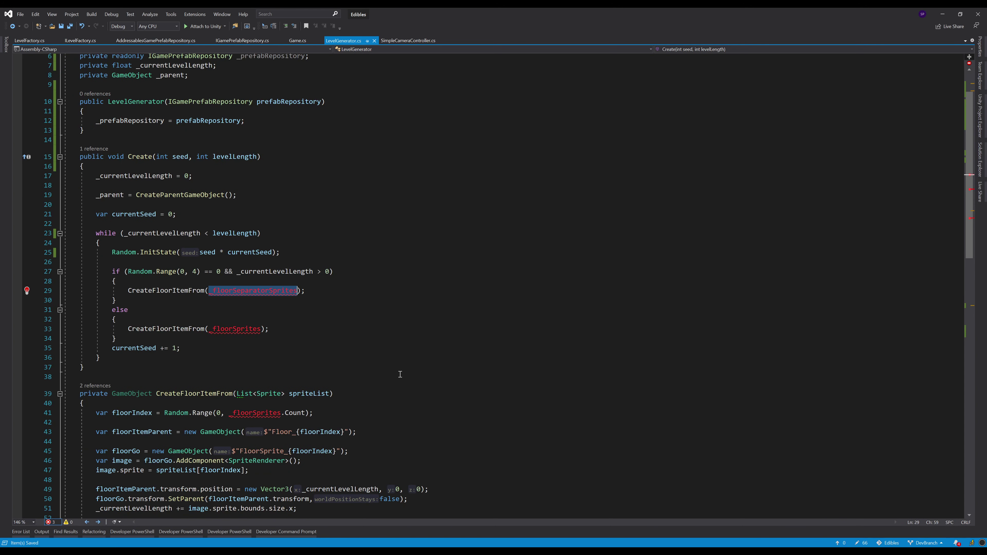
scroll(212, 205, "up", 2)
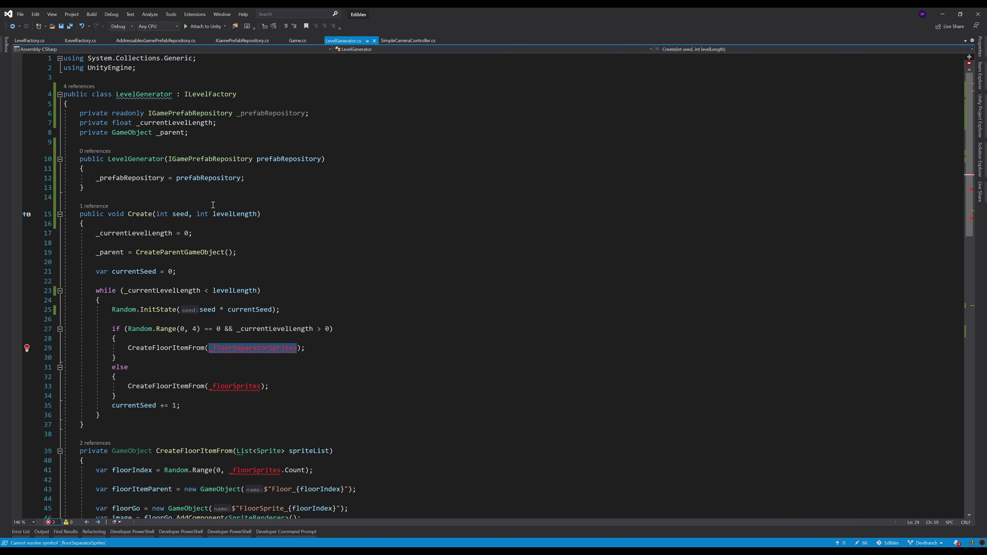
left_click(177, 226)
Start a 'var _floorSeparatorSprites = _prefabRepository' line at the top of Create
key("Return")
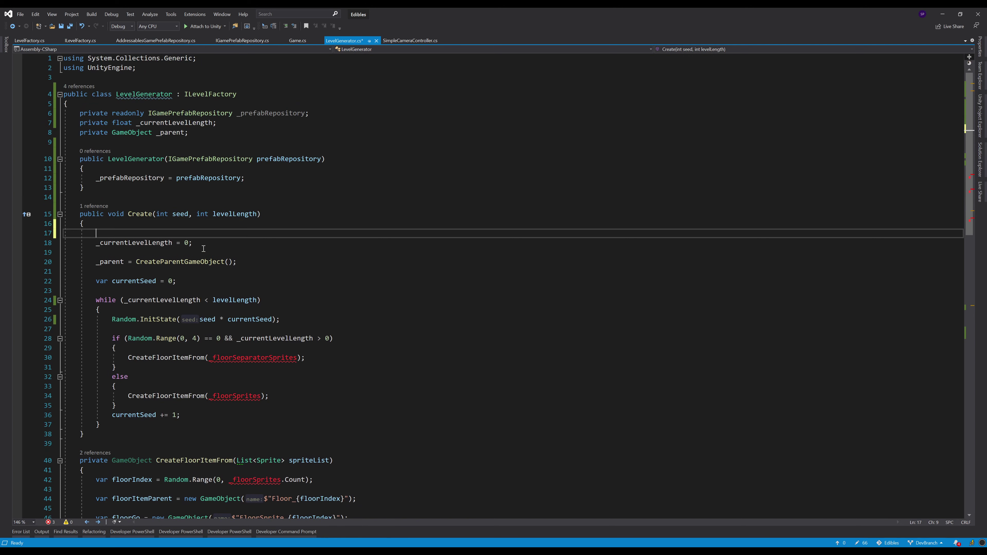
key("Return")
key("Up")
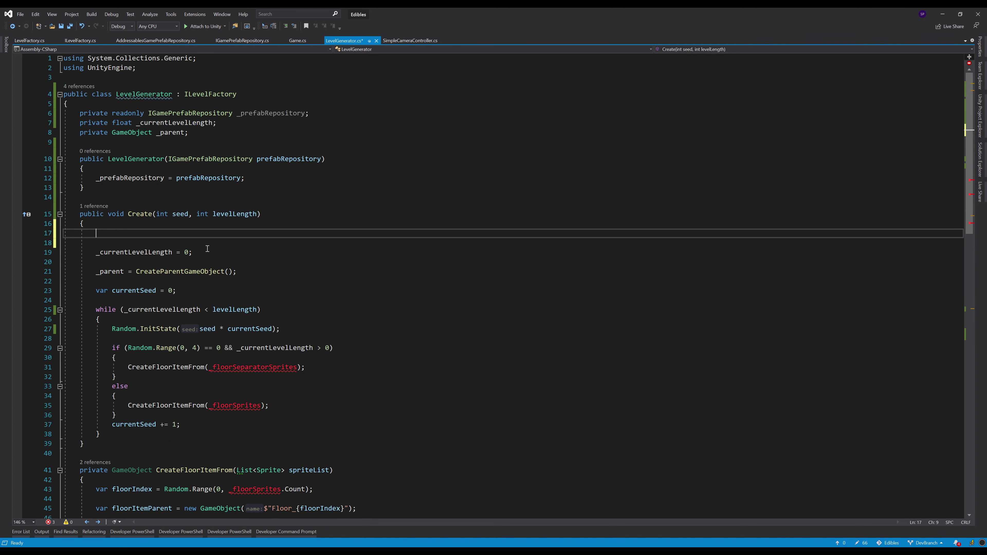
left_click(233, 367)
left_click(137, 241)
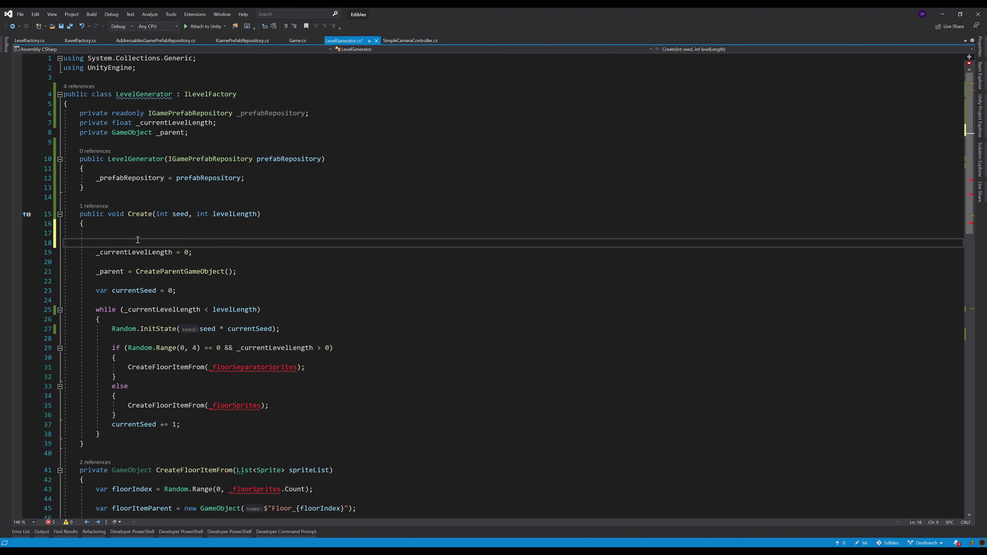
key("Up")
type("var")
key("ctrl+v")
type("= ")
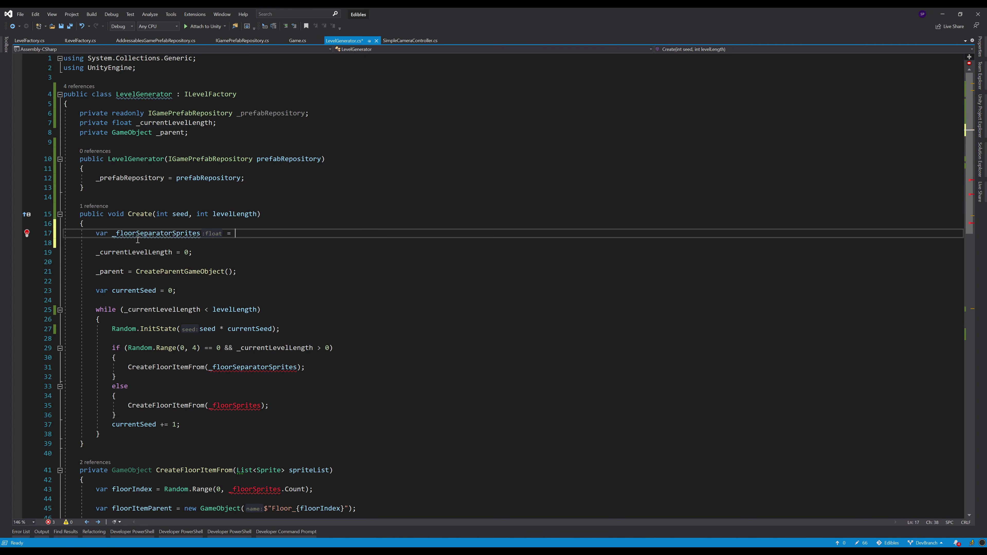
type("_re")
key("BackSpace")
key("BackSpace")
type("pref")
key("Tab")
Complete it as .CreateAllForLabel<Sprite>("FloorSeparatorSprite"), verifying the label name in Unity
type(".")
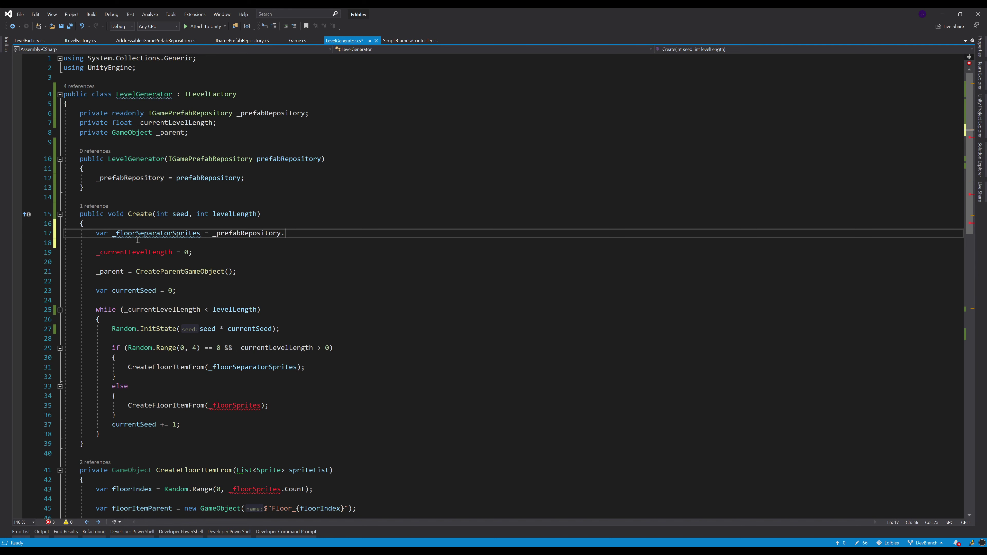
type("Create(")
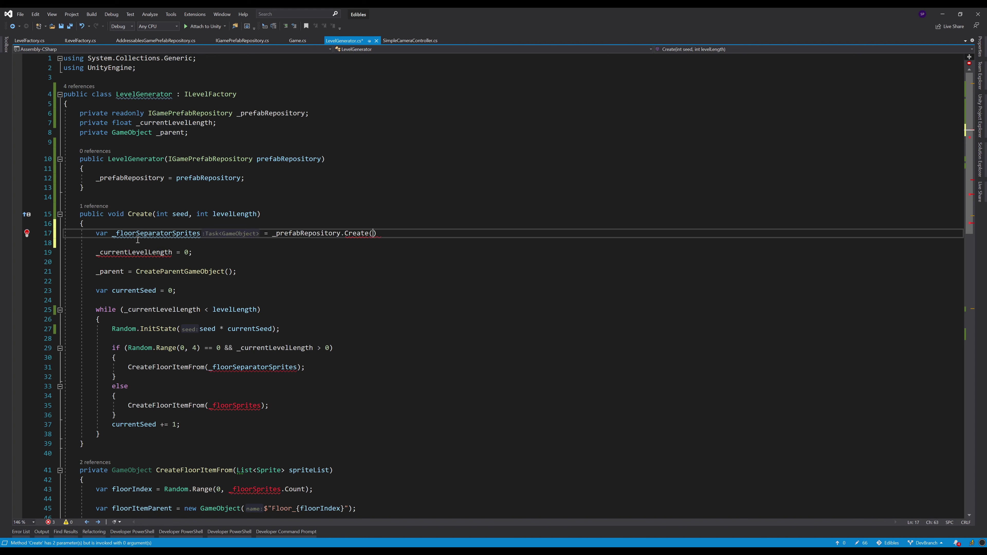
key("ctrl+alt+Right")
key("ctrl+alt+Right")
type("All")
type("For")
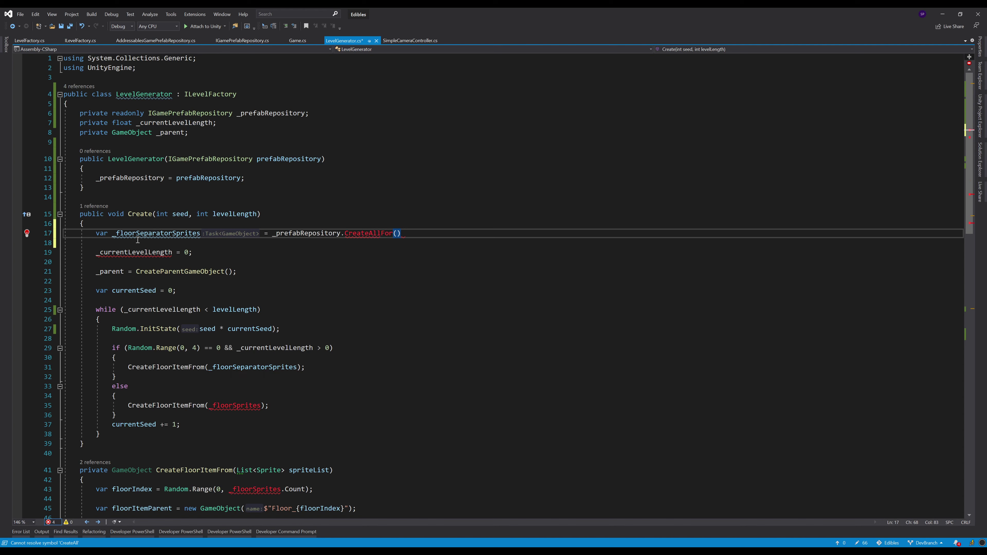
type("Label")
key("ctrl+Left")
key("ctrl+Right")
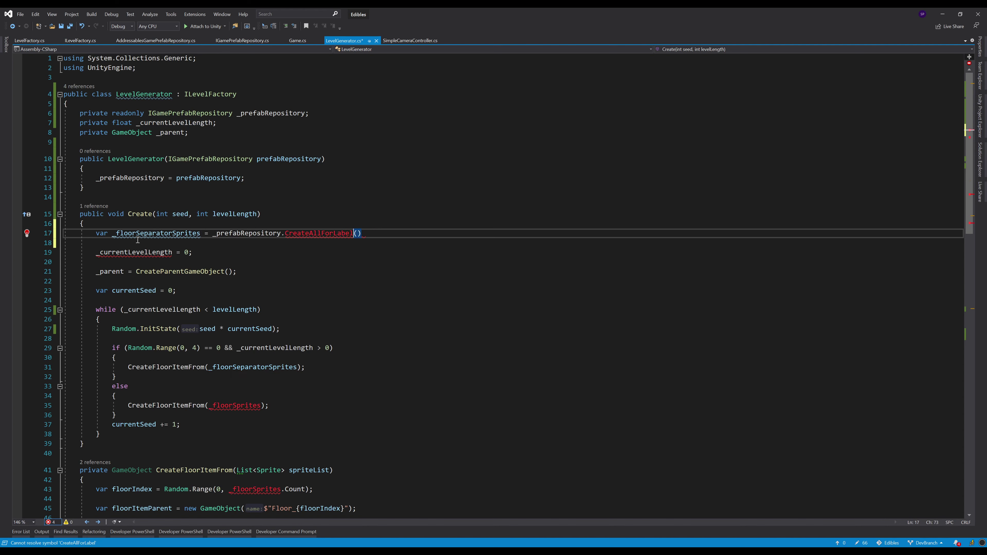
type("<")
type("Sprite")
key("Right")
key("Right")
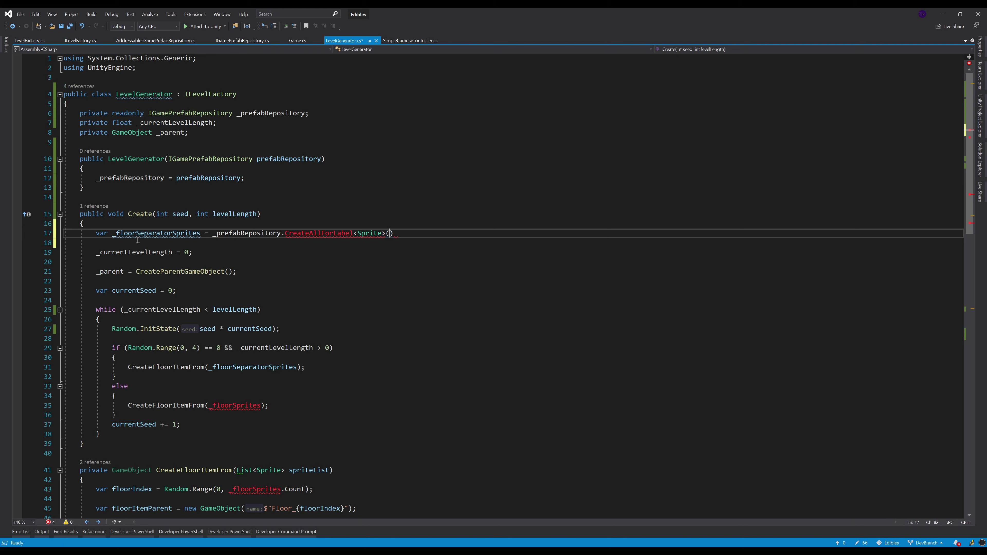
type("\"")
type("Floor")
type("Separator")
type("Asset")
key("alt+Tab")
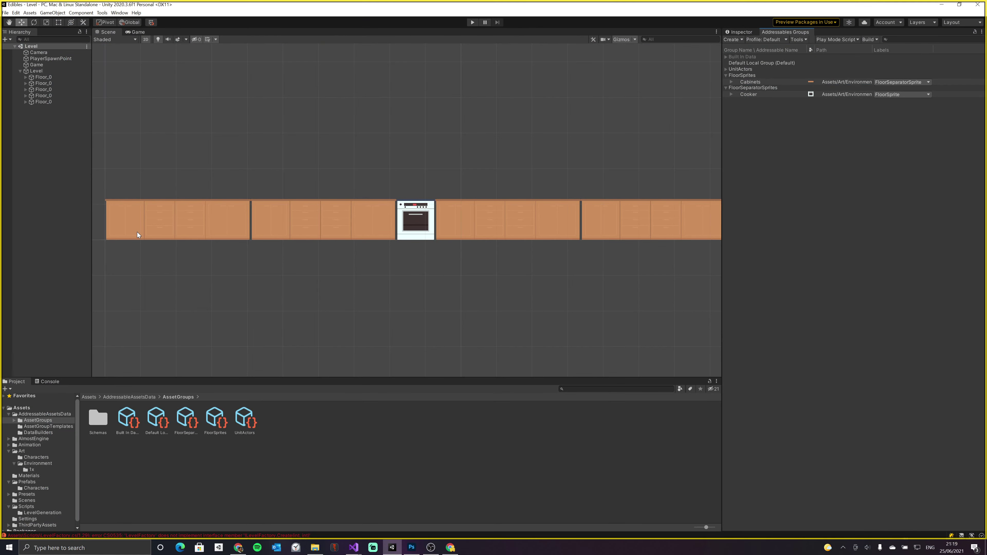
key("alt+Tab")
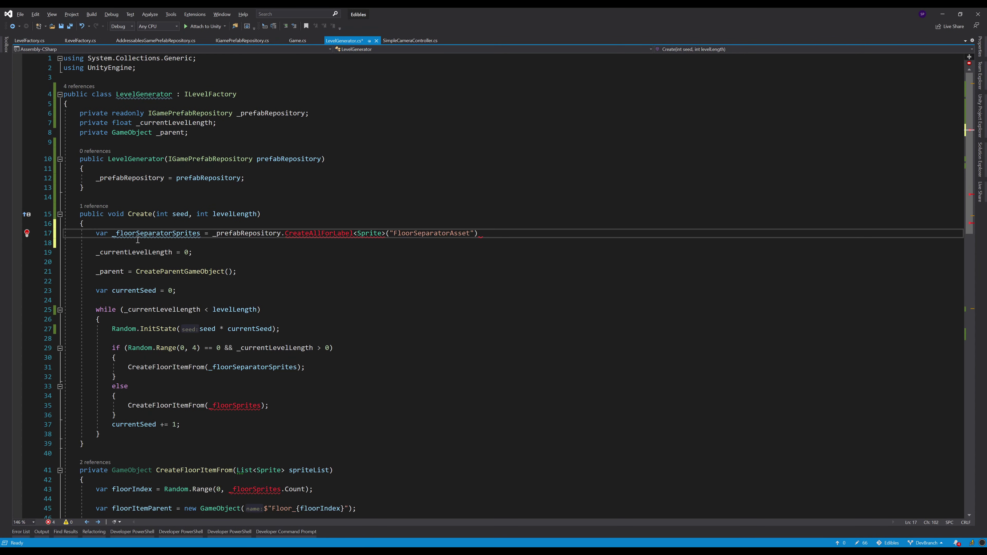
key("BackSpace")
key("BackSpace")
key("BackSpace")
key("BackSpace")
key("BackSpace")
type("Spri")
type("te\");")
Generate CreateAllForLabel<T> in IGamePrefabRepository with a string parameter named label
left_click(308, 233)
key("alt+Return")
key("Return")
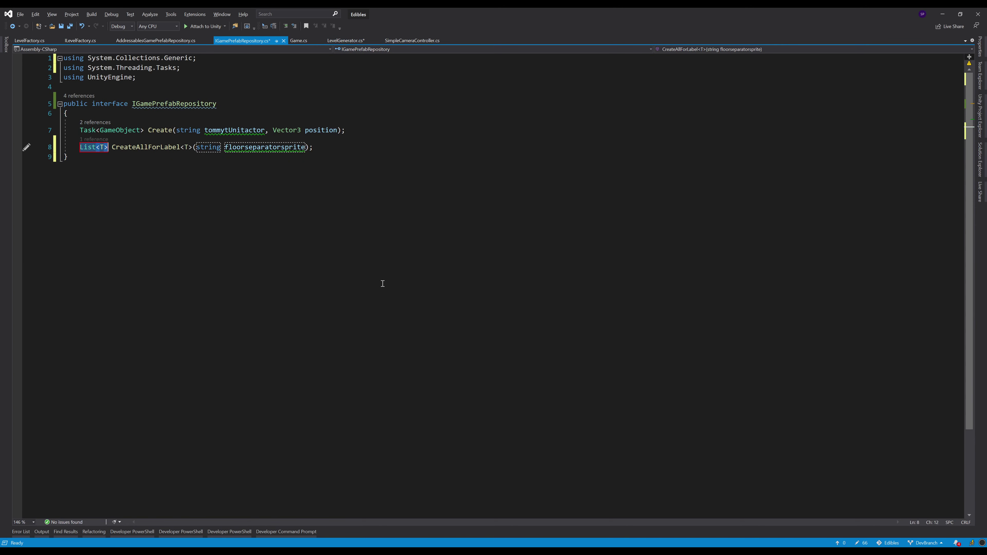
key("Tab")
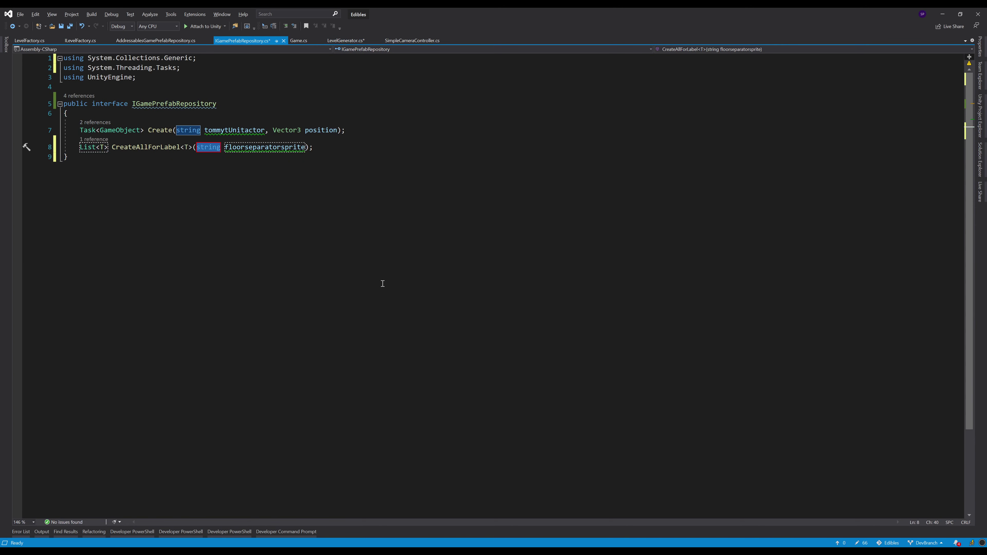
key("Tab")
type("la")
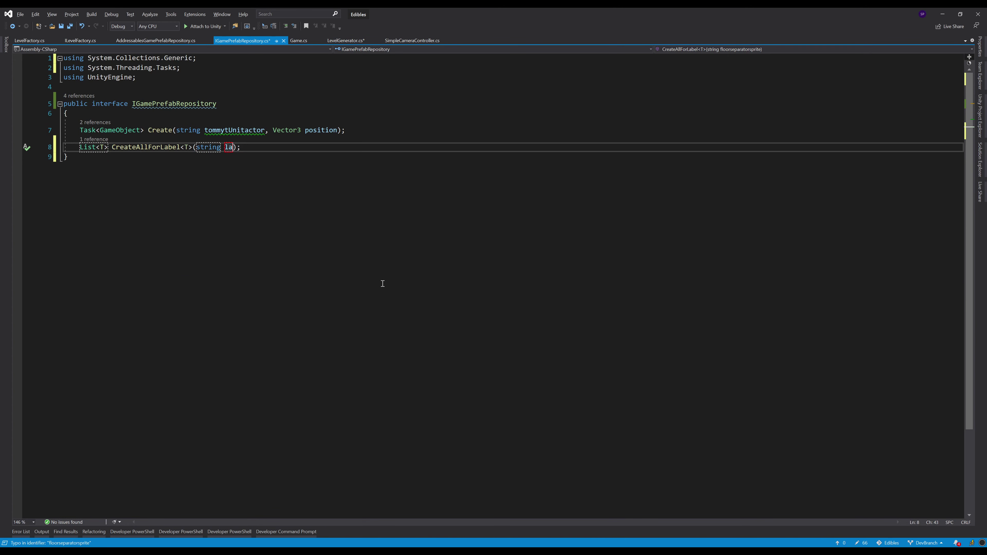
type("bel")
key("Return")
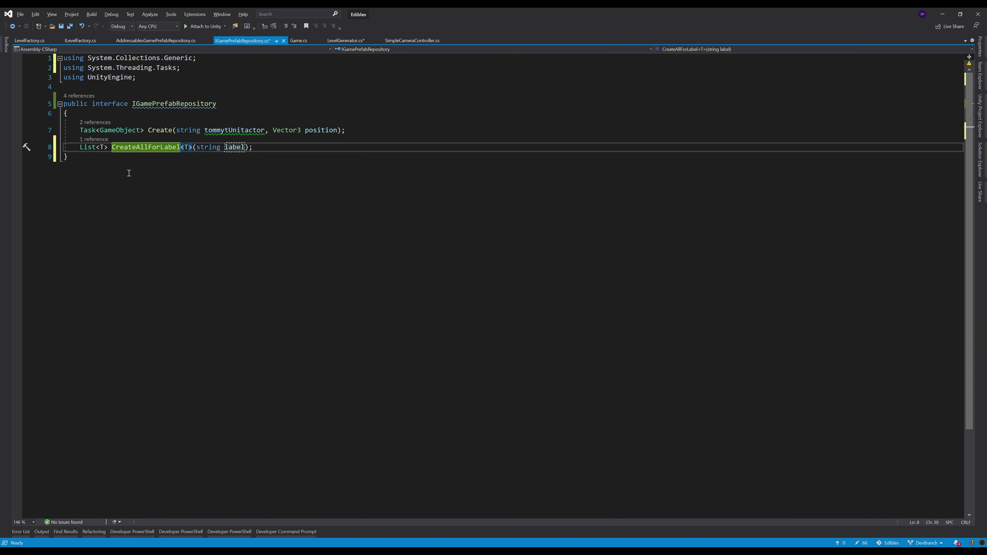
Change its return type to Task<List<T>>, save, and return to LevelGenerator.cs
key("Home")
type("Ta")
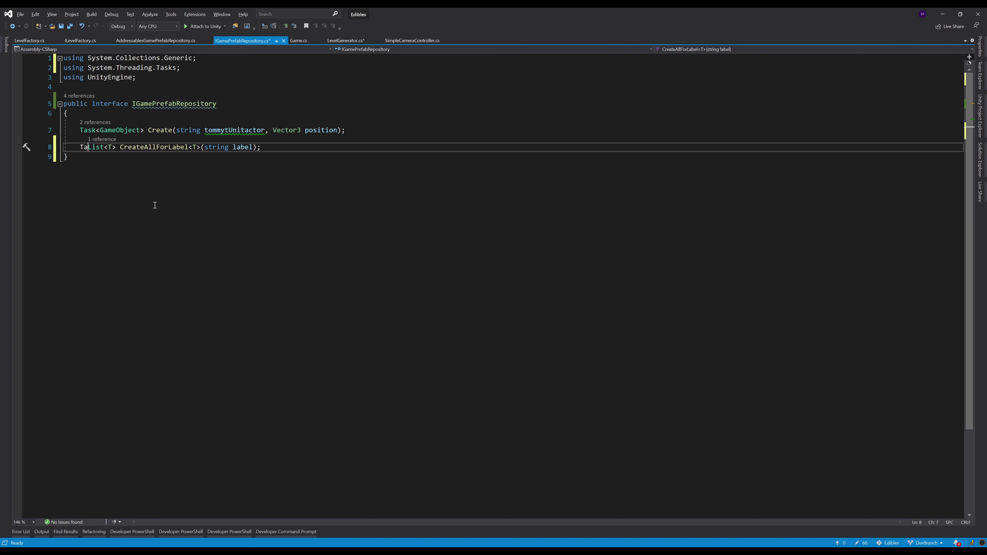
type("sk<")
key("Right")
key("Right")
key("Right")
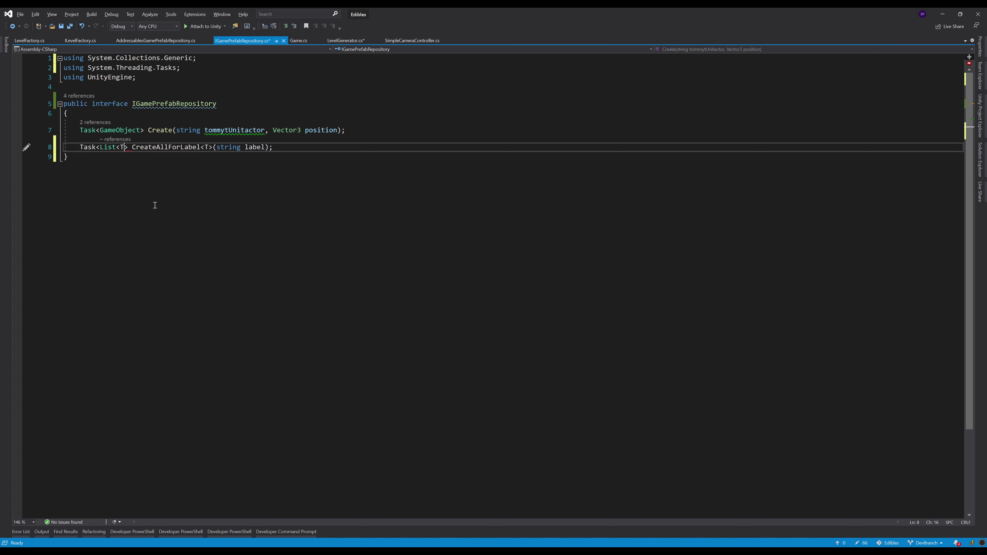
type(">")
key("Right")
key("ctrl+s")
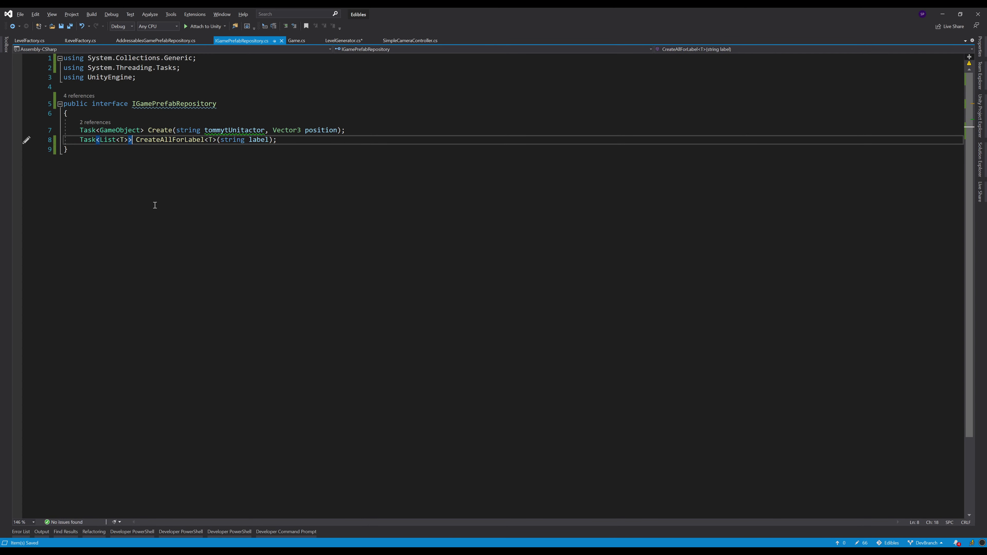
key("ctrl+minus")
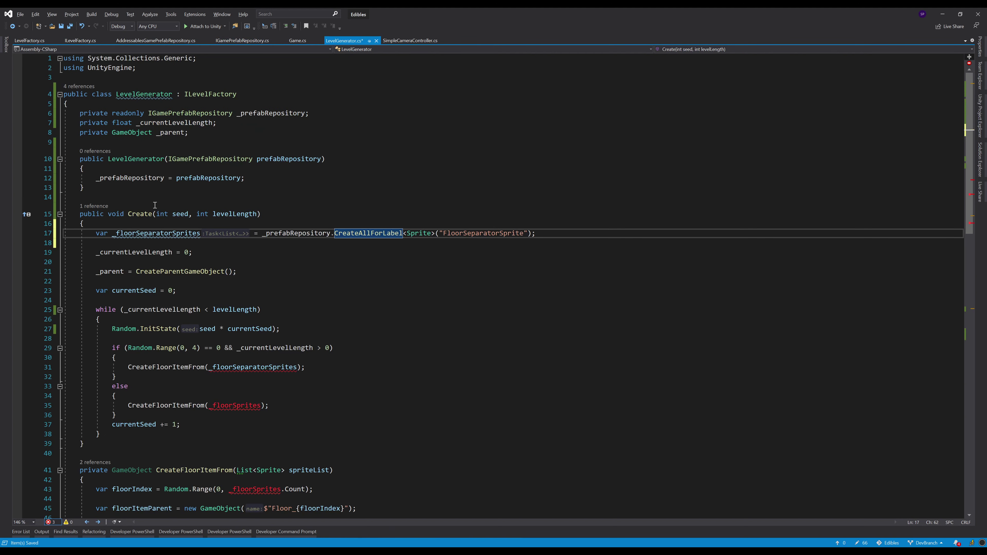
Add await before the sprite-loading repository call and mark the Create method async
key("ctrl+Left")
key("ctrl+Left")
key("ctrl+Left")
type("awai")
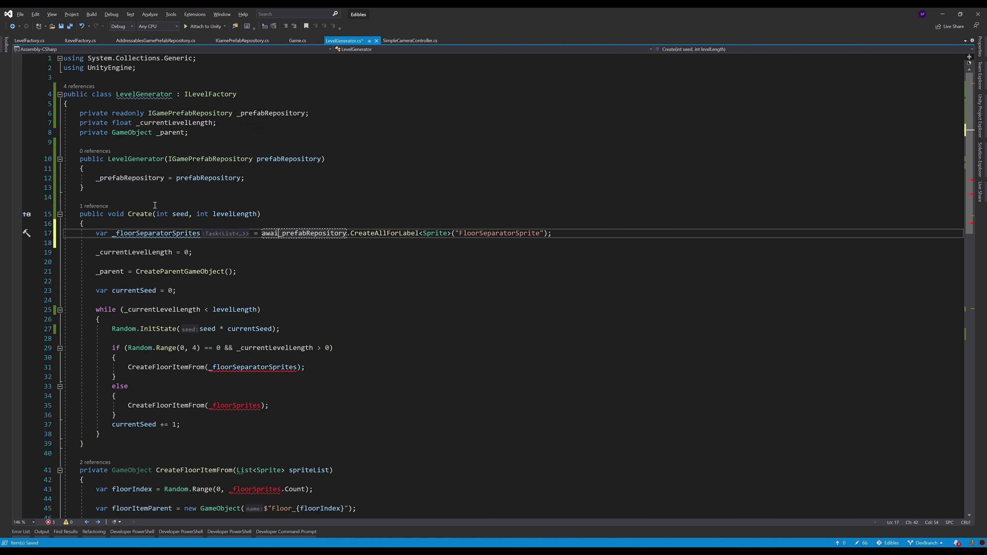
type("t")
key("Up")
key("Up")
key("Home")
key("ctrl+Right")
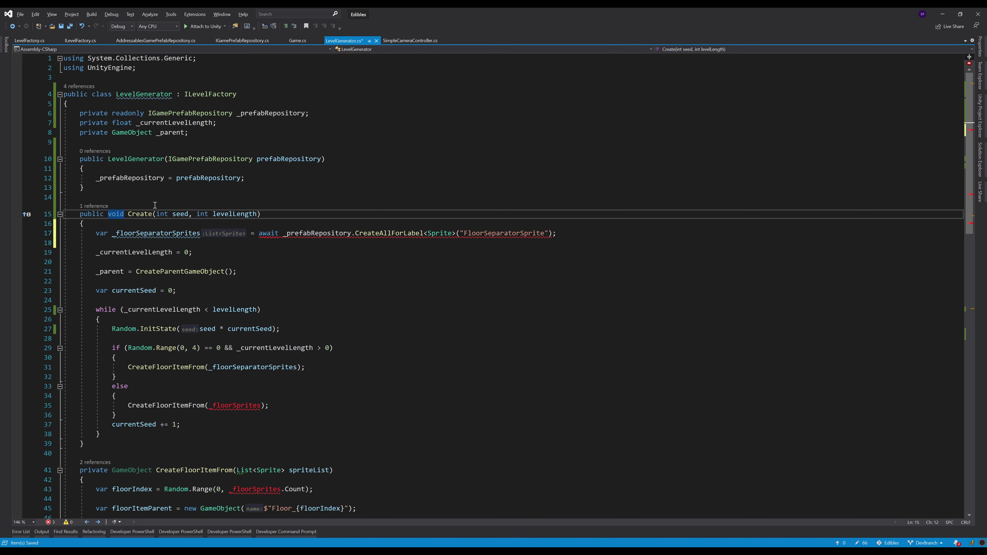
type("async")
key("End")
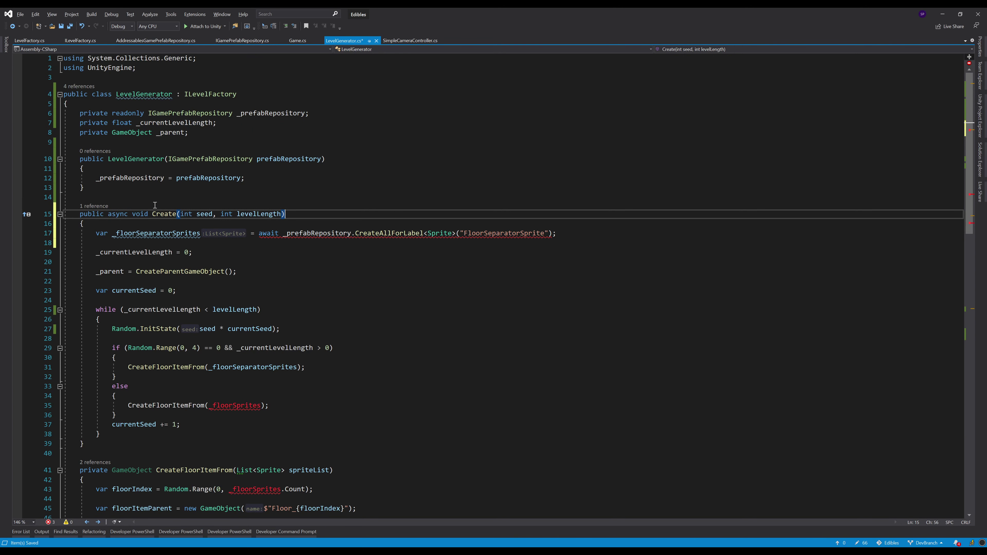
key("Down")
key("Down")
key("Down")
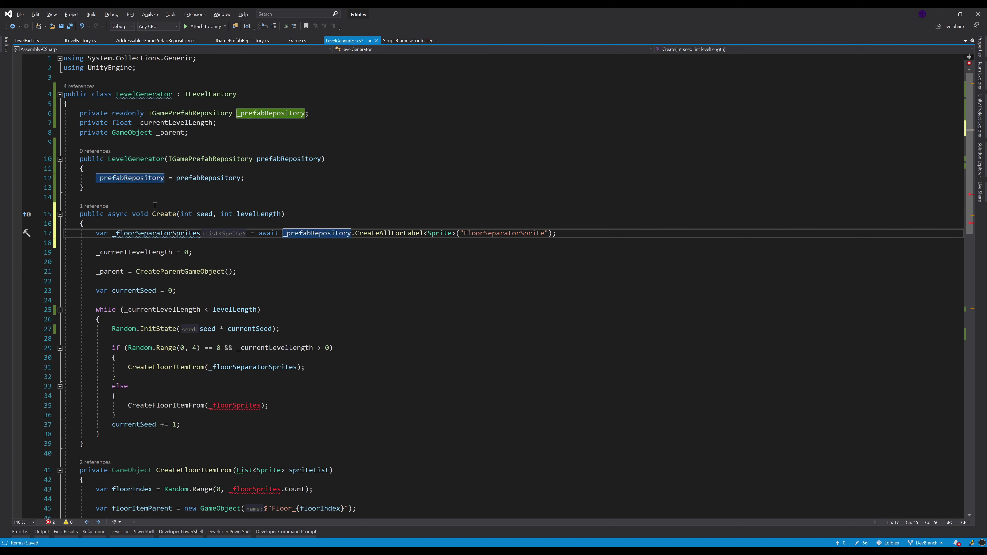
Duplicate the separator sprite line as _floorSprites loading the 'FloorSprite' label
key("shift+Up")
key("ctrl+c")
key("Down")
key("ctrl+v")
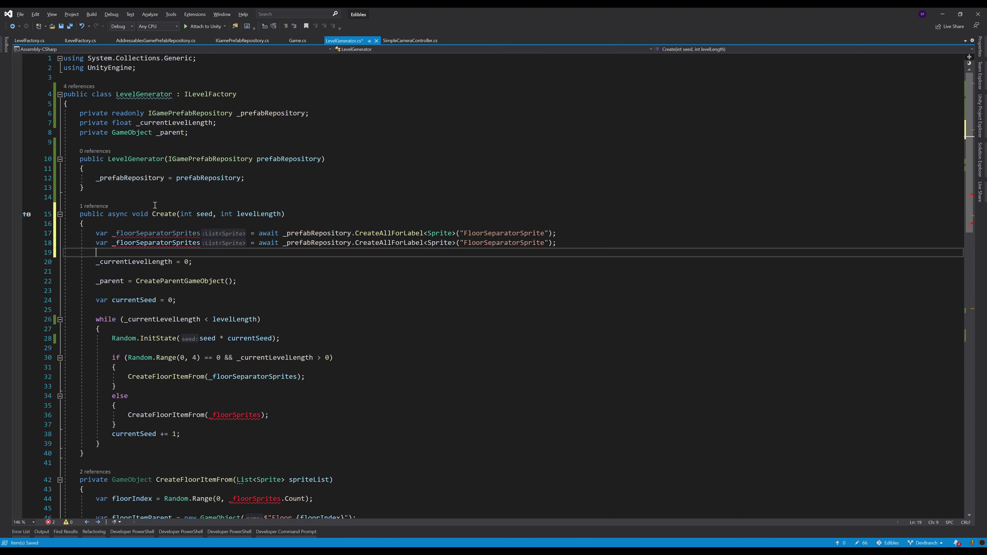
double_click(223, 415)
key("ctrl+c")
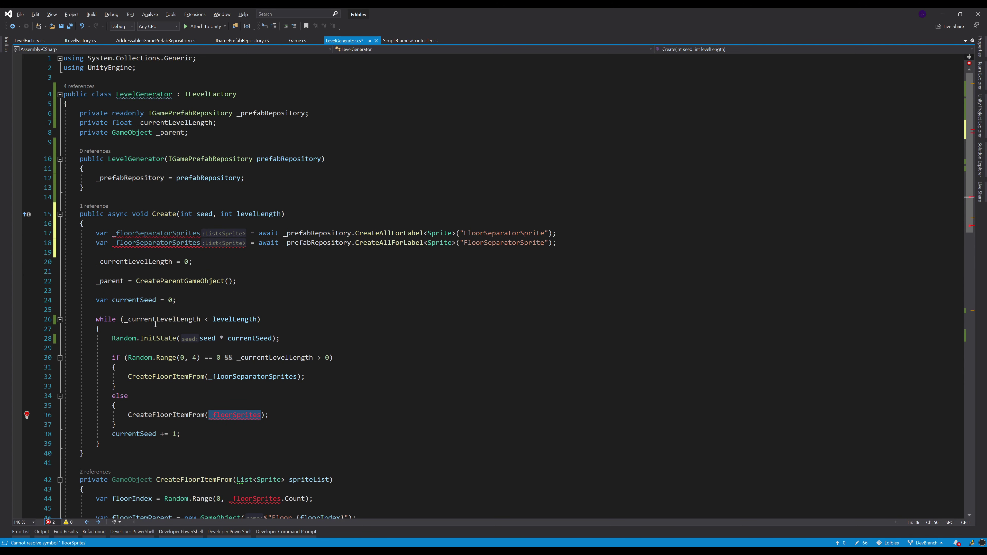
double_click(142, 243)
key("ctrl+v")
left_click(489, 243)
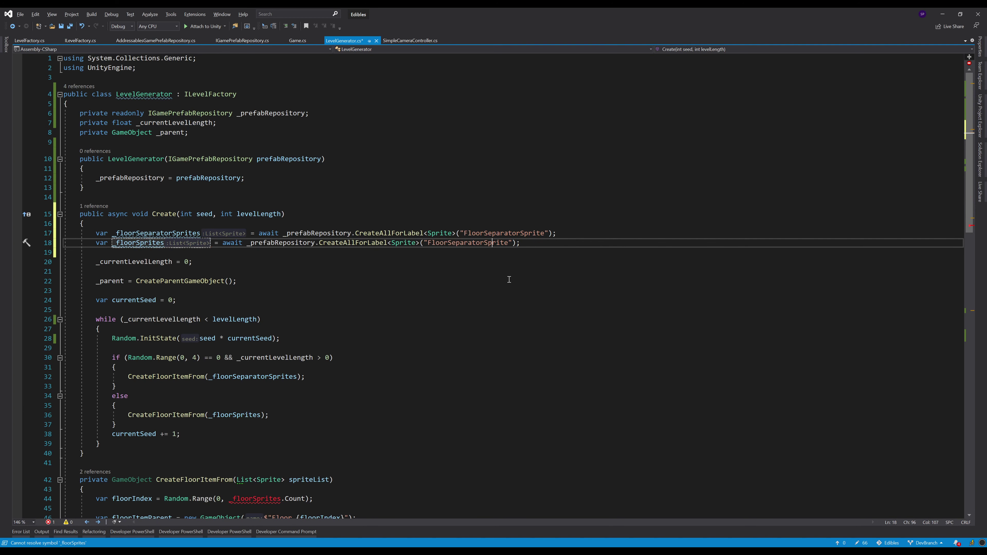
key("shift+Left")
key("shift+Left")
key("shift+Left")
key("shift+Left")
key("shift+Left")
key("shift+Left")
key("shift+Left")
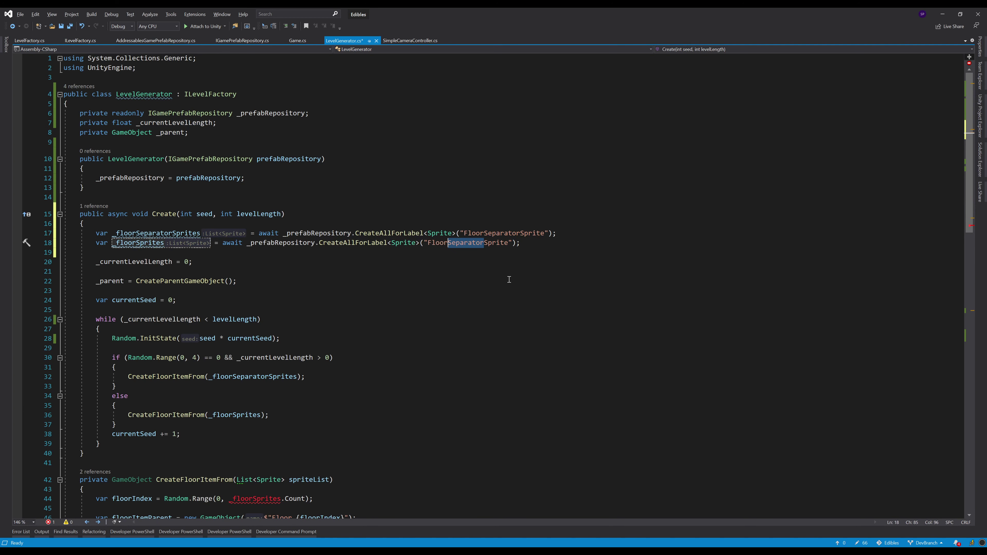
key("shift+Left")
key("Return")
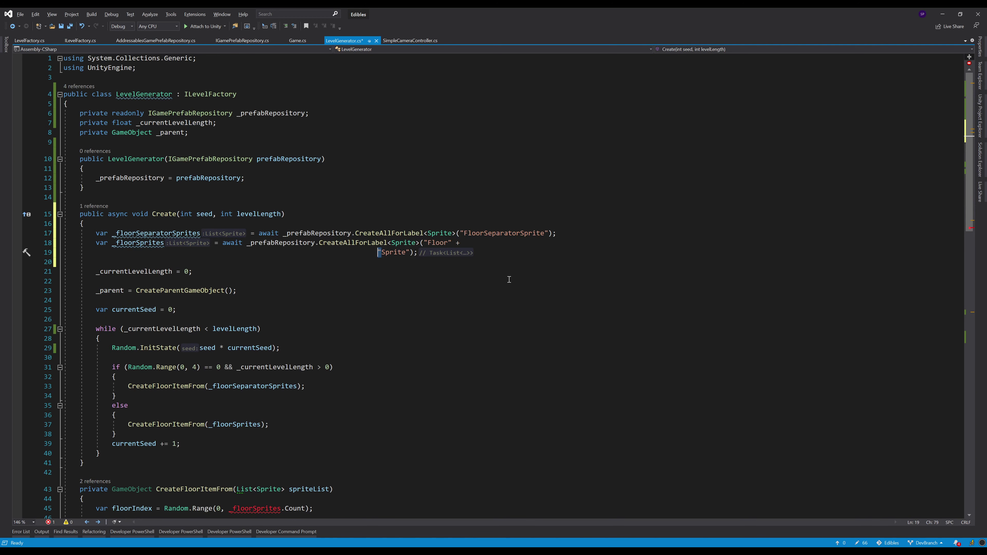
key("ctrl+z")
key("ctrl+z")
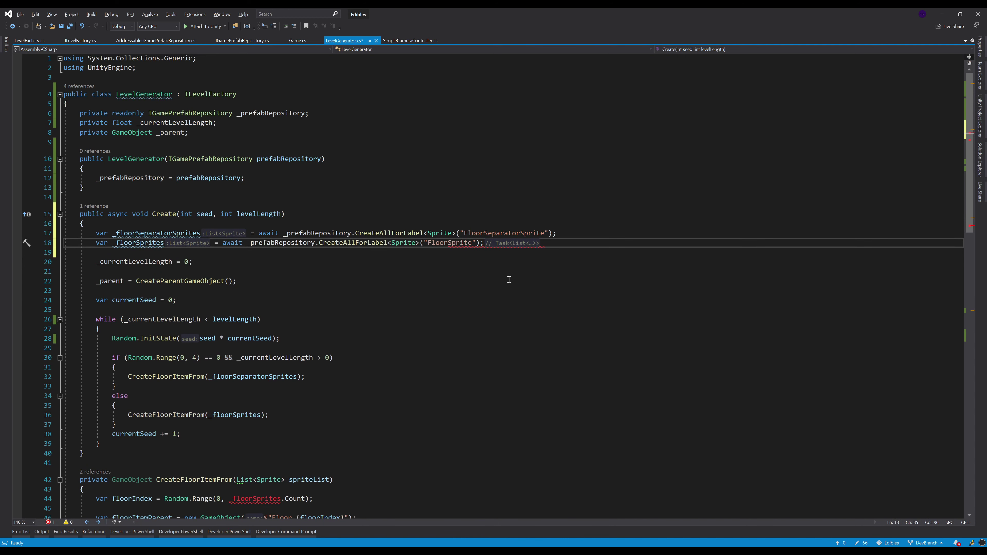
Rename _floorSeparatorSprites and _floorSprites to floorSeparatorSprites and floorSprites everywhere
key("Home")
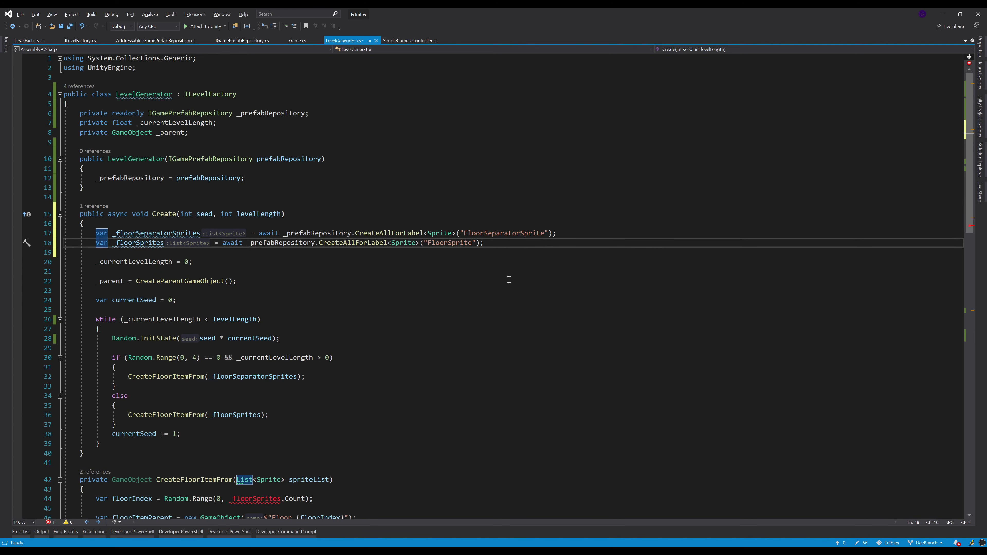
key("Up")
key("ctrl+Right")
key("Right")
key("ctrl+r")
key("ctrl+r")
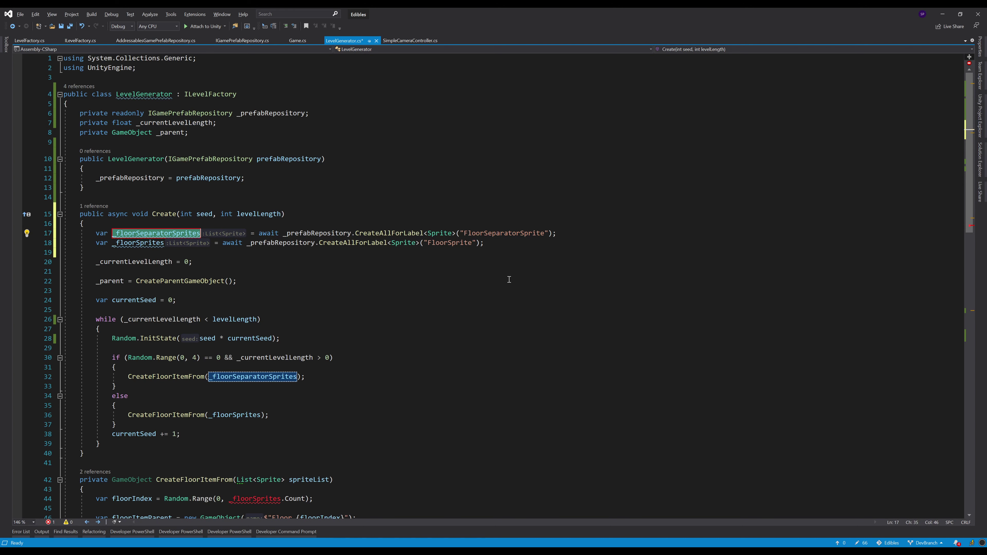
key("Home")
key("Delete")
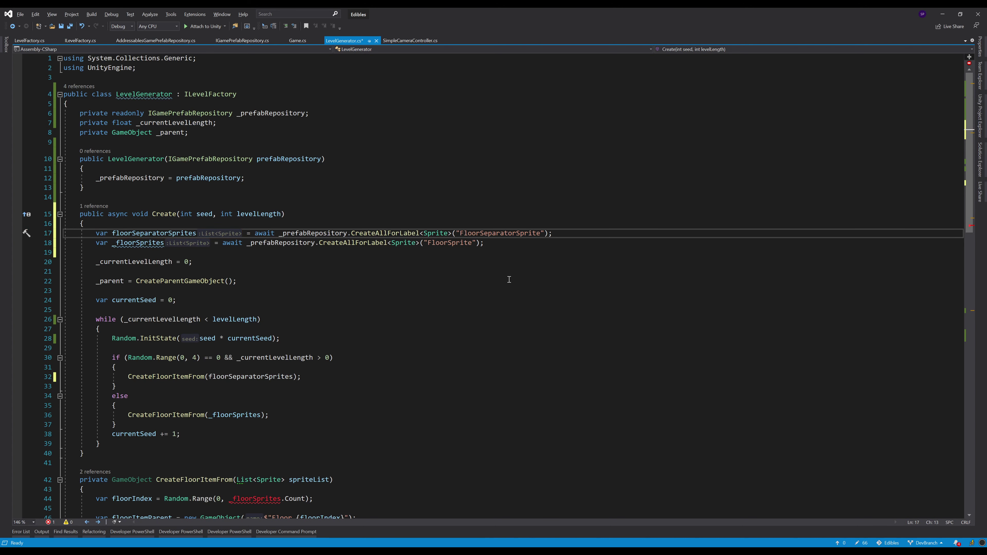
key("Return")
key("Down")
key("ctrl+r")
key("ctrl+r")
key("End")
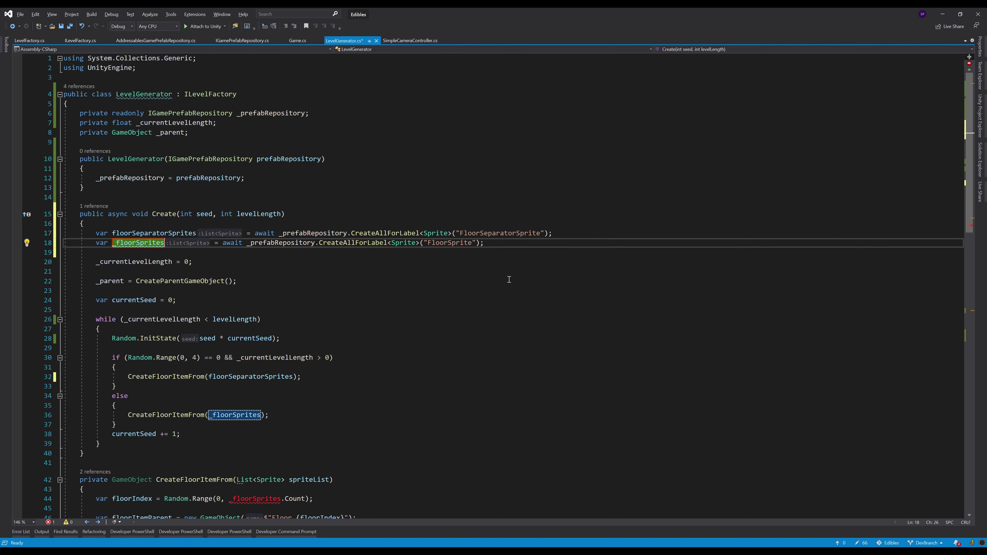
key("Delete")
key("Return")
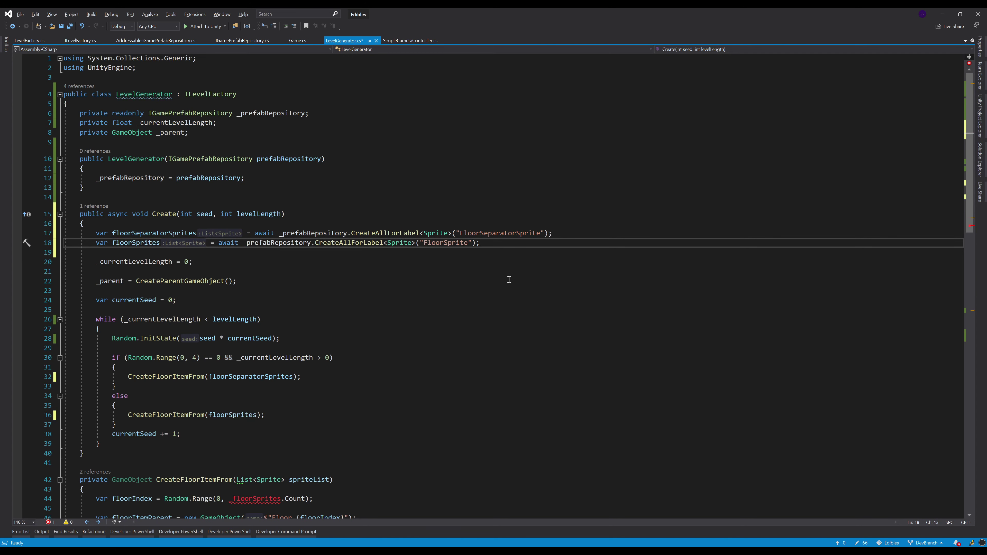
scroll(476, 290, "down", 5)
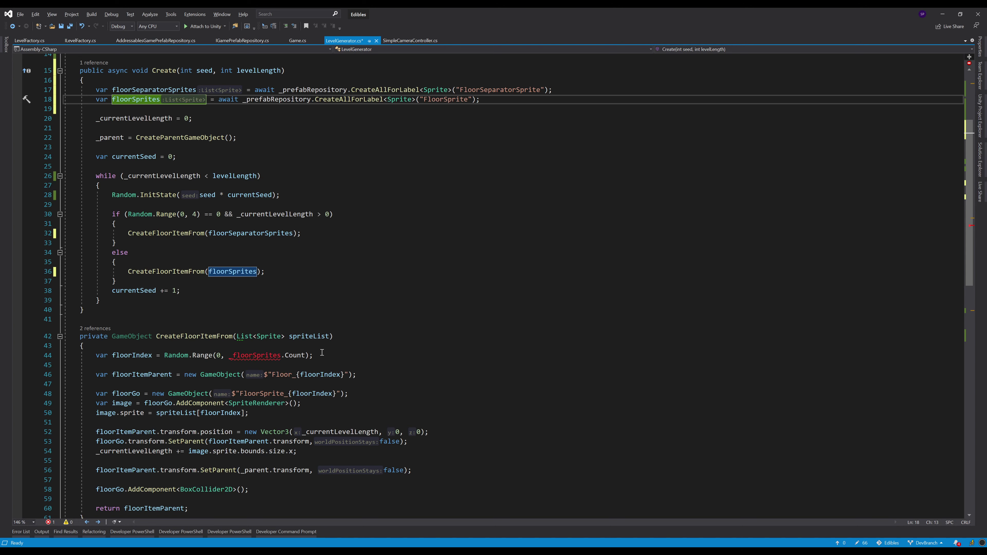
Replace the wrong floorSprites reference on line 44 with spriteList
left_click(319, 339)
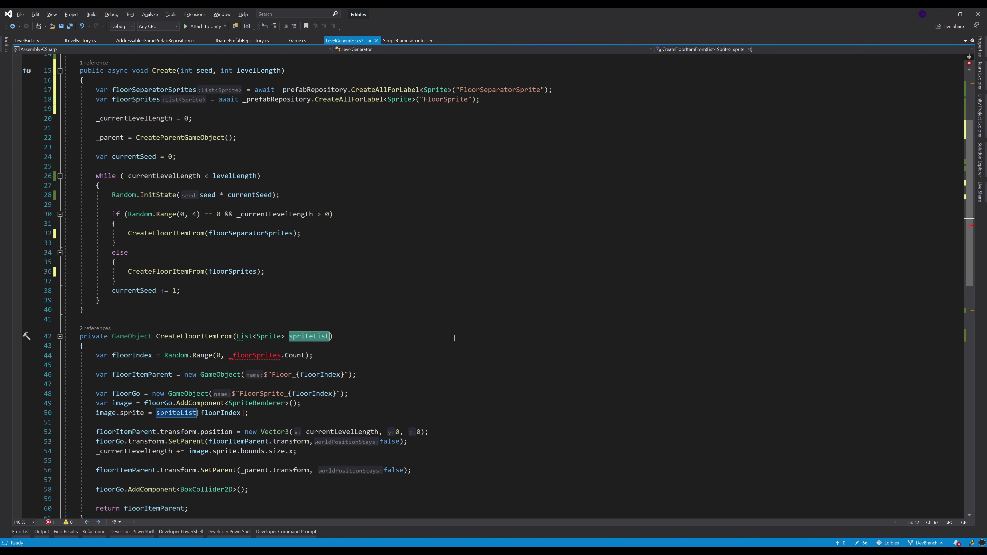
scroll(439, 329, "down", 2)
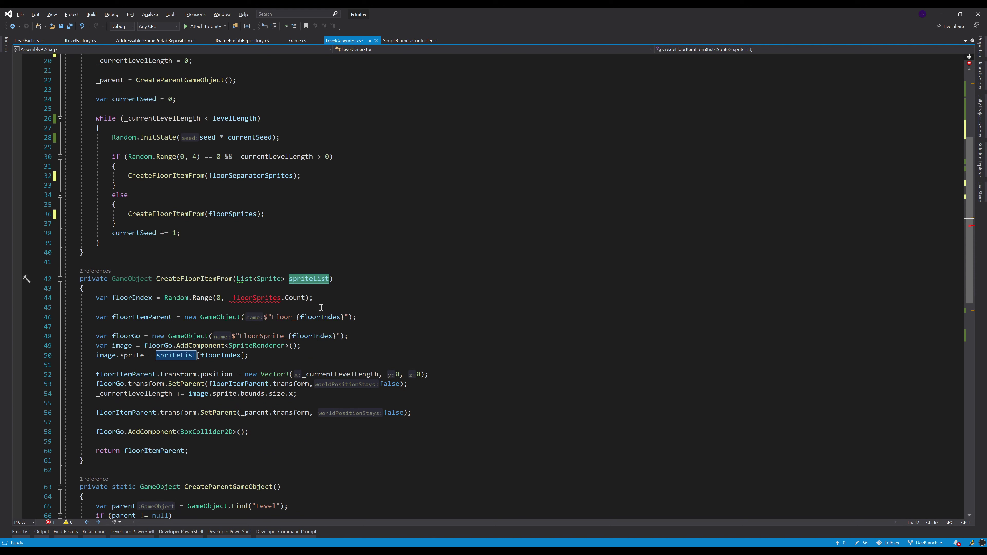
double_click(269, 299)
type("spriteList")
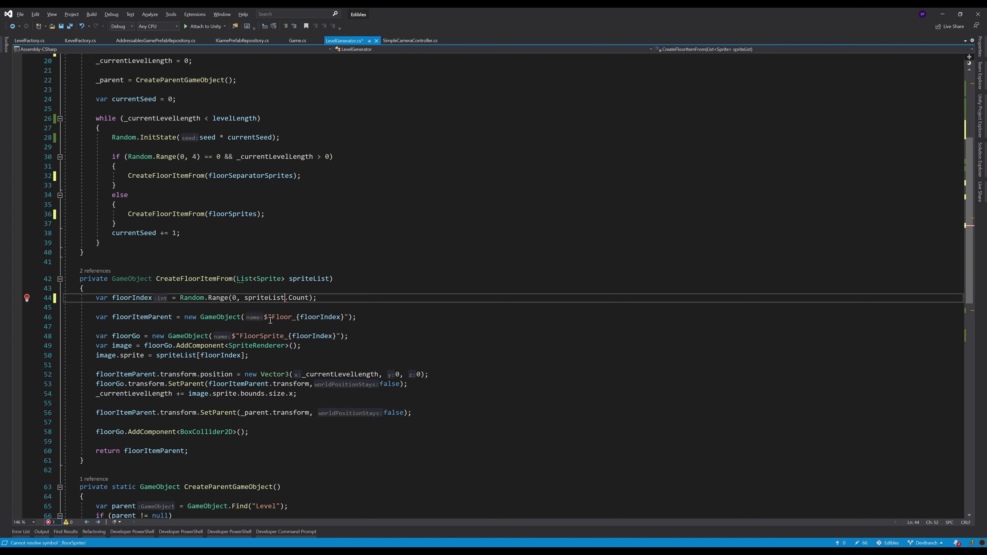
left_click(332, 303)
Review the Create method and the end of its while loop
scroll(306, 298, "down", 5)
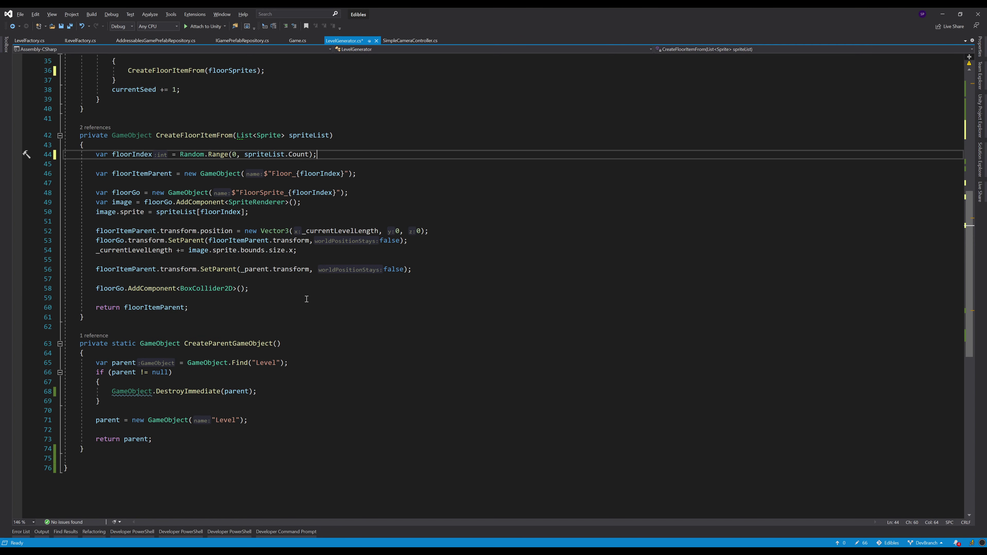
scroll(306, 299, "up", 8)
scroll(307, 299, "up", 4)
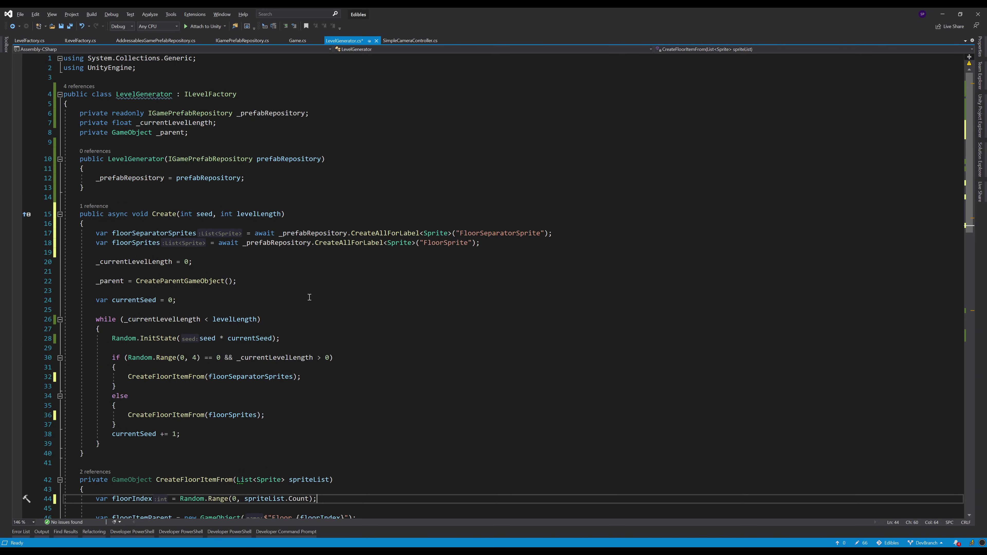
left_click(117, 253)
left_click(130, 272)
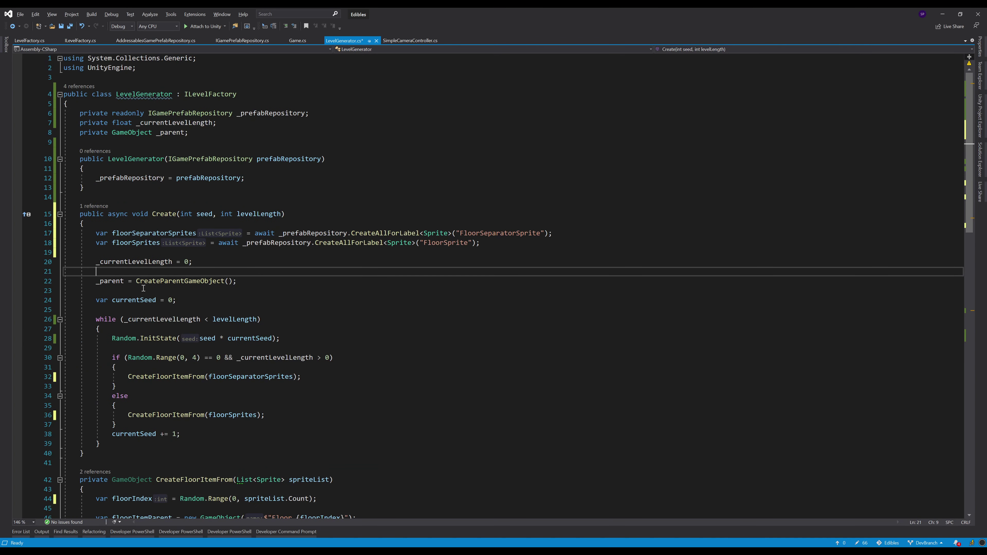
scroll(136, 290, "down", 3)
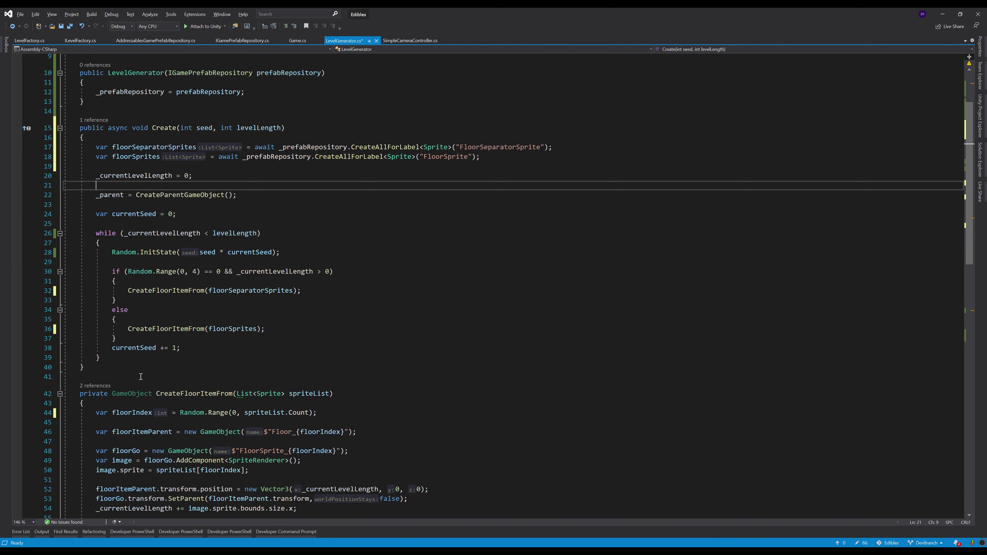
left_click(130, 367)
left_click(118, 361)
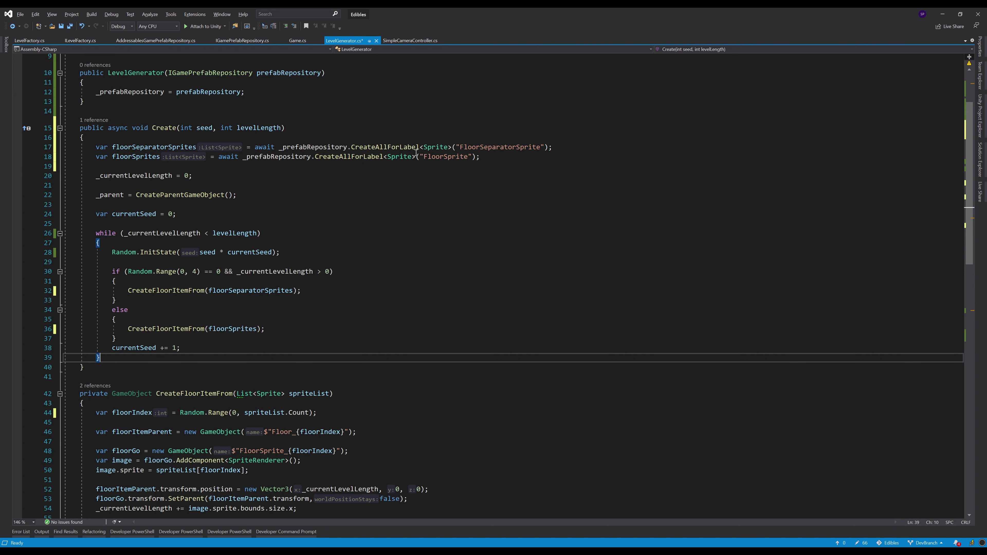
Inspect the Sprite type arguments in the loading calls on lines 17 and 18
left_click(426, 148)
left_click(410, 157)
scroll(125, 122, "up", 3)
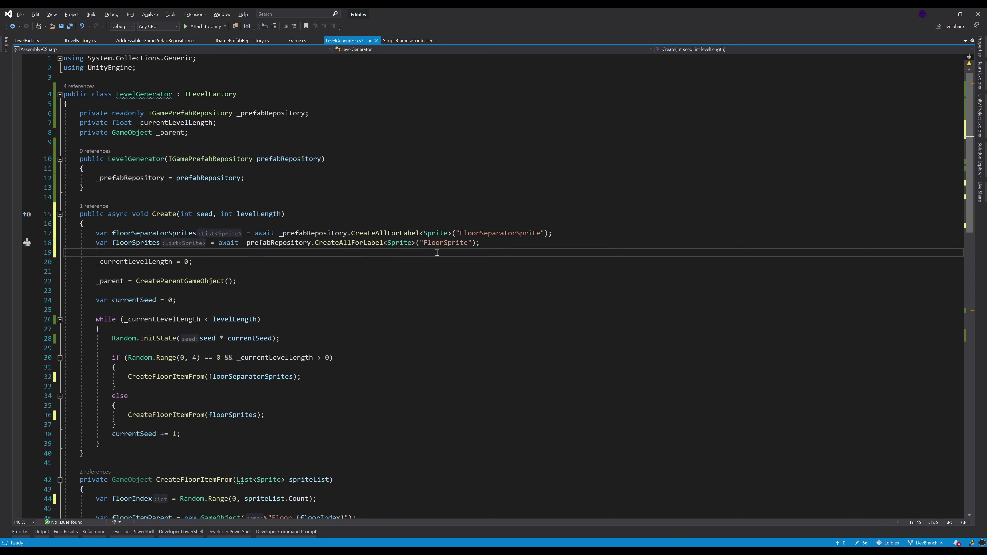
double_click(435, 233)
left_click(410, 243)
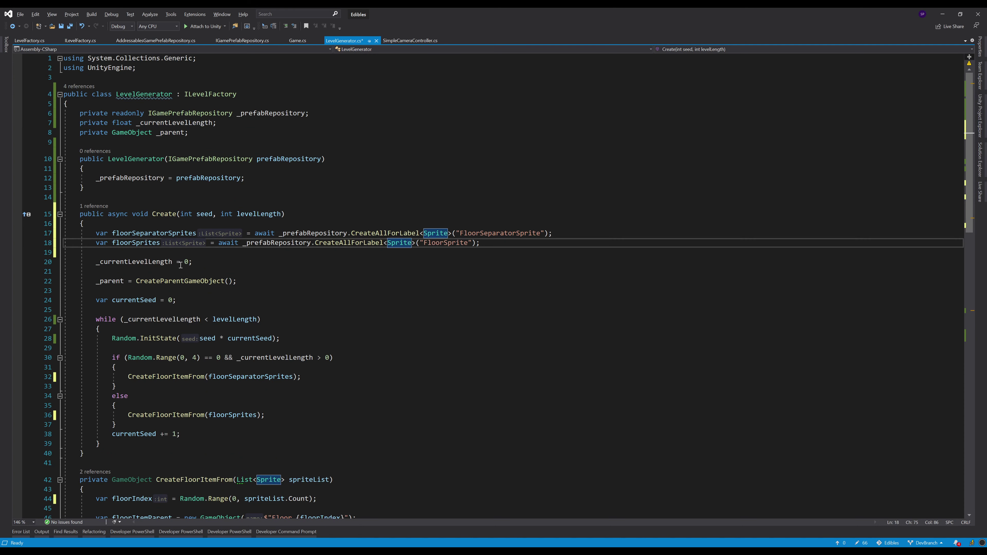
left_click(205, 255)
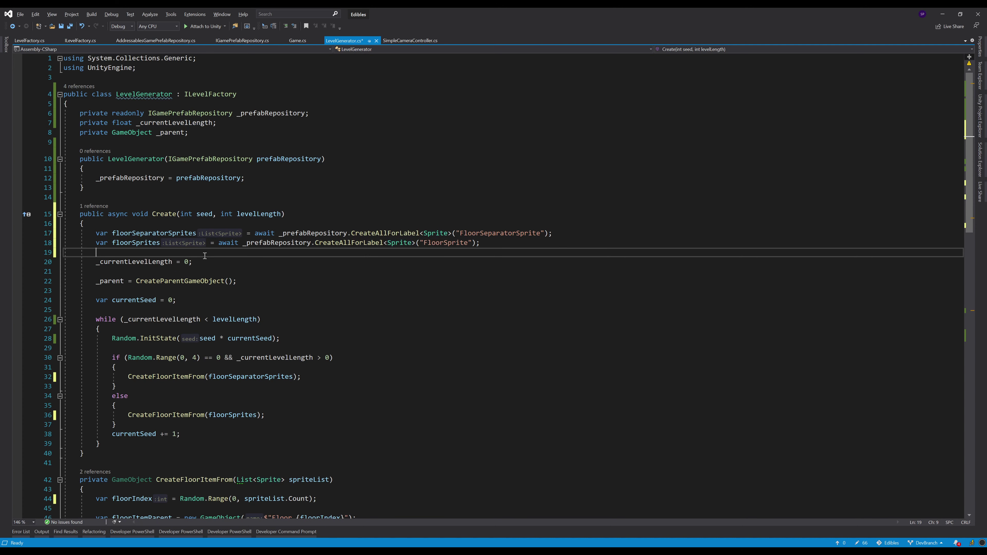
double_click(439, 235)
double_click(399, 242)
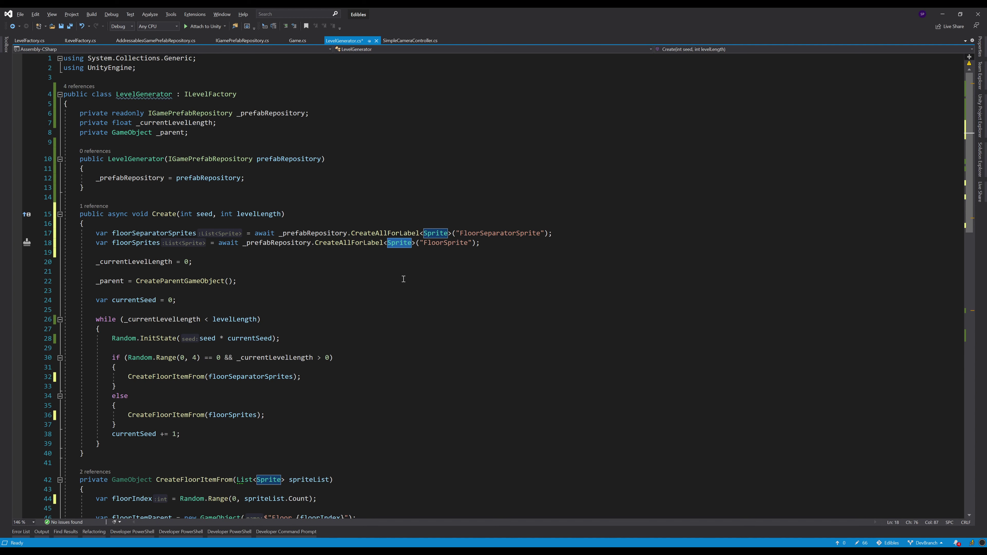
Check the CreateAllForLabel calls, save LevelGenerator.cs, and switch to IGamePrefabRepository.cs
left_click(369, 235)
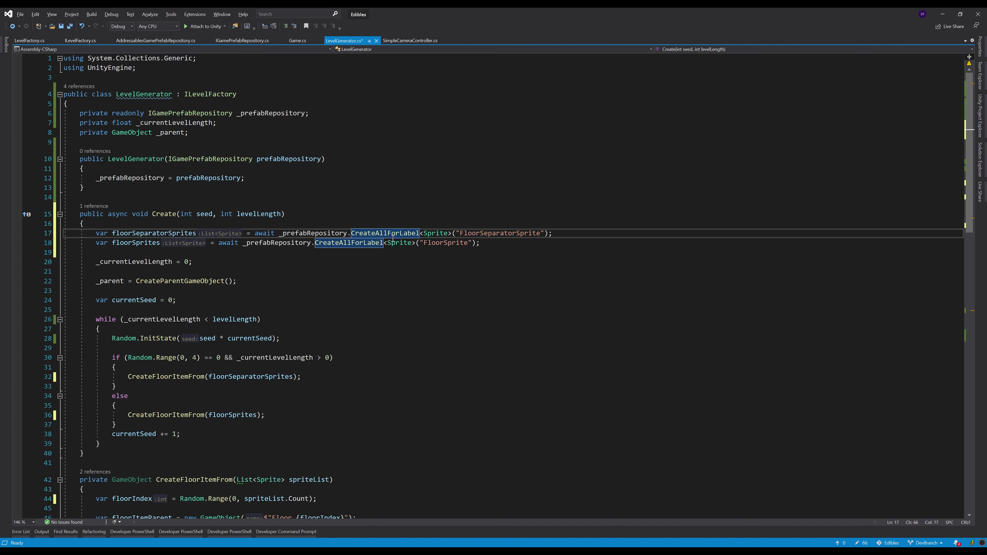
left_click(395, 234)
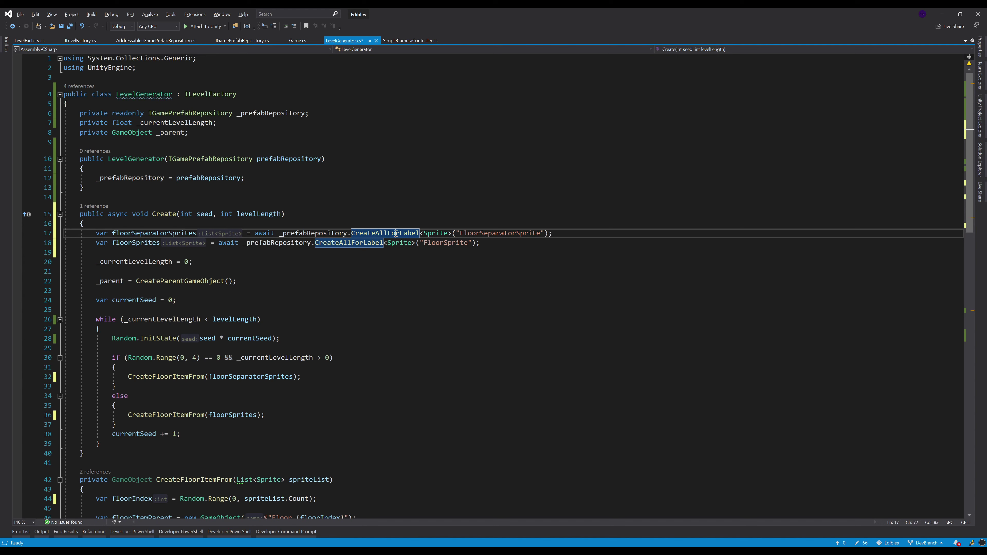
left_click(220, 162)
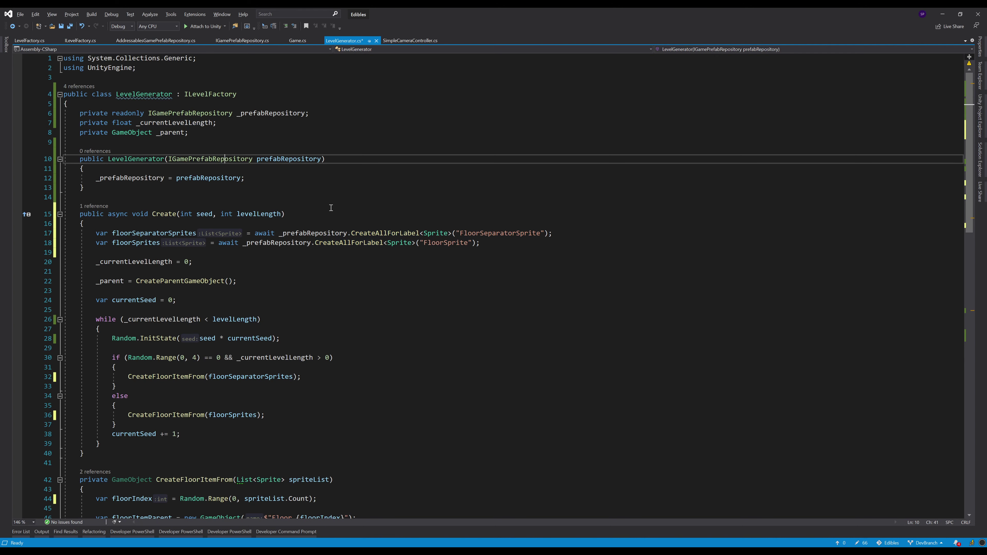
key("ctrl+s")
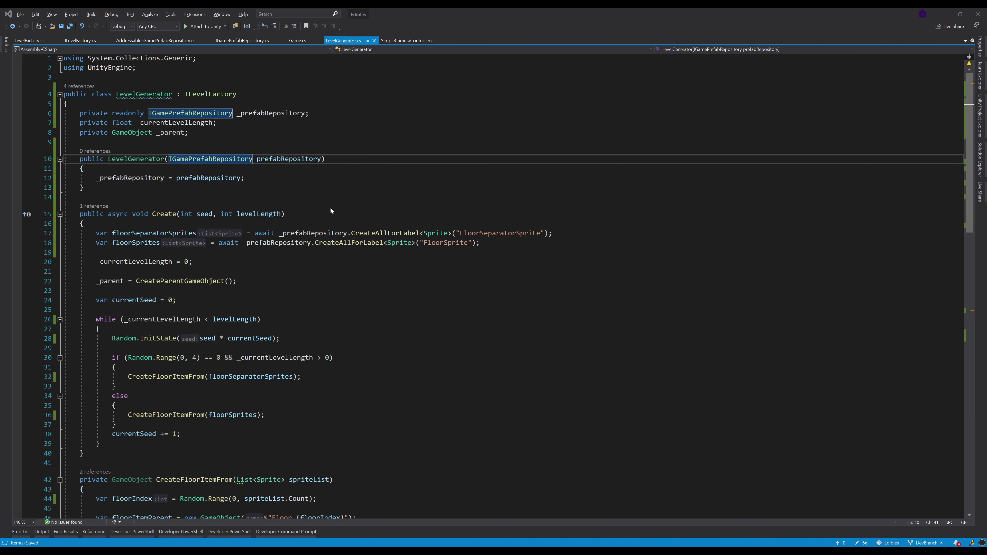
key("ctrl+Tab")
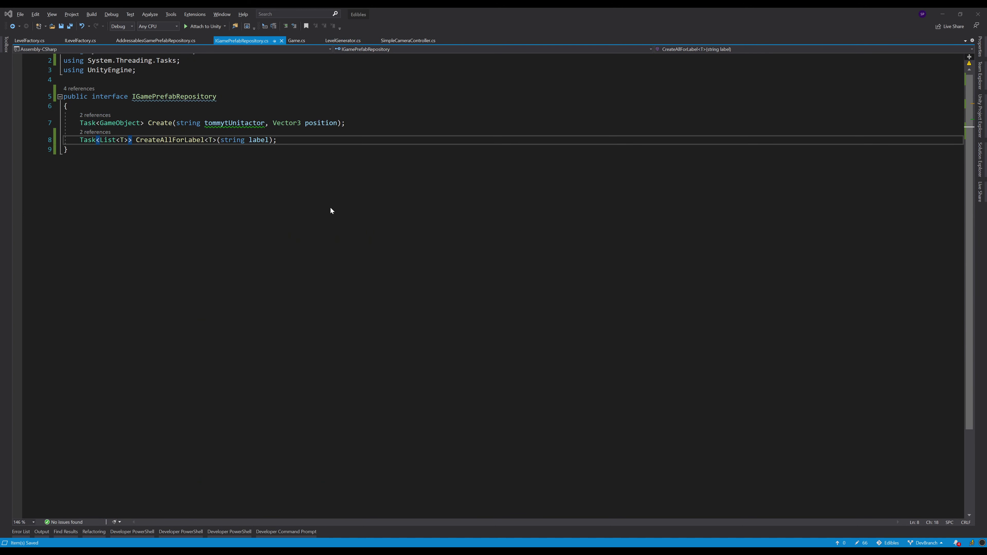
In AddressablesGamePrefabRepository.cs, implement the missing CreateAllForLabel member and delete its NotImplementedException line
key("ctrl+Tab")
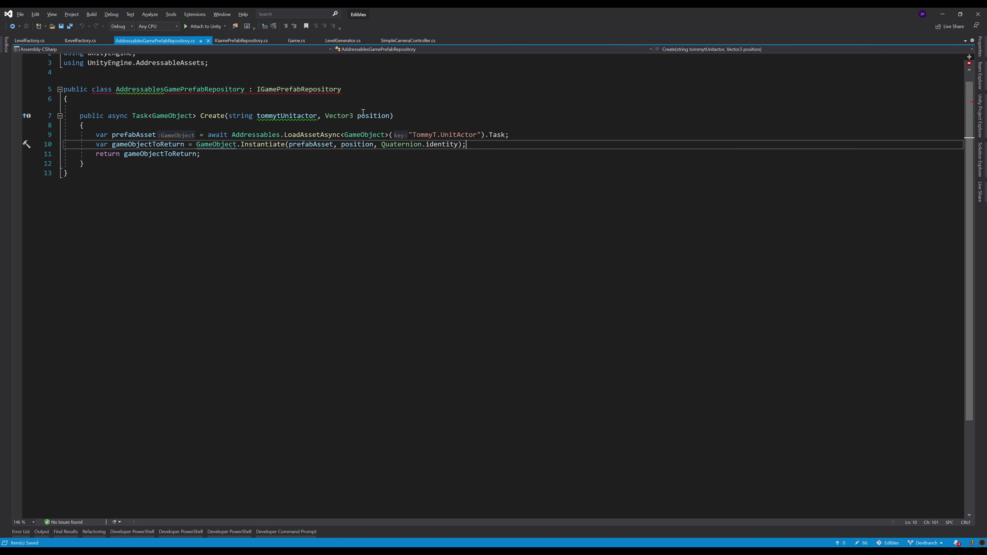
left_click(302, 89)
key("ctrl+period")
key("Return")
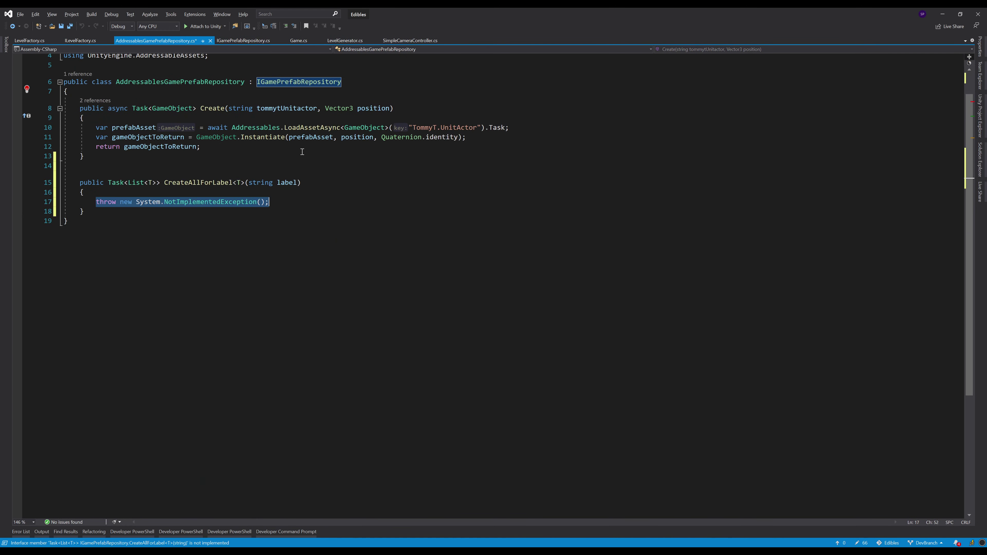
key("Delete")
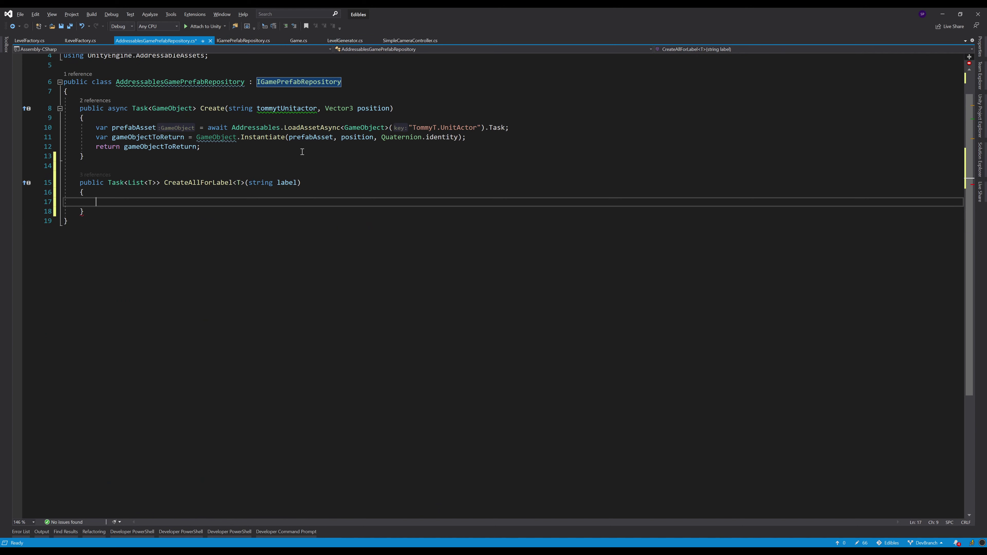
Copy the LoadAssetAsync line from Create into CreateAllForLabel
key("Up")
key("Up")
key("Up")
key("Up")
key("Up")
key("Up")
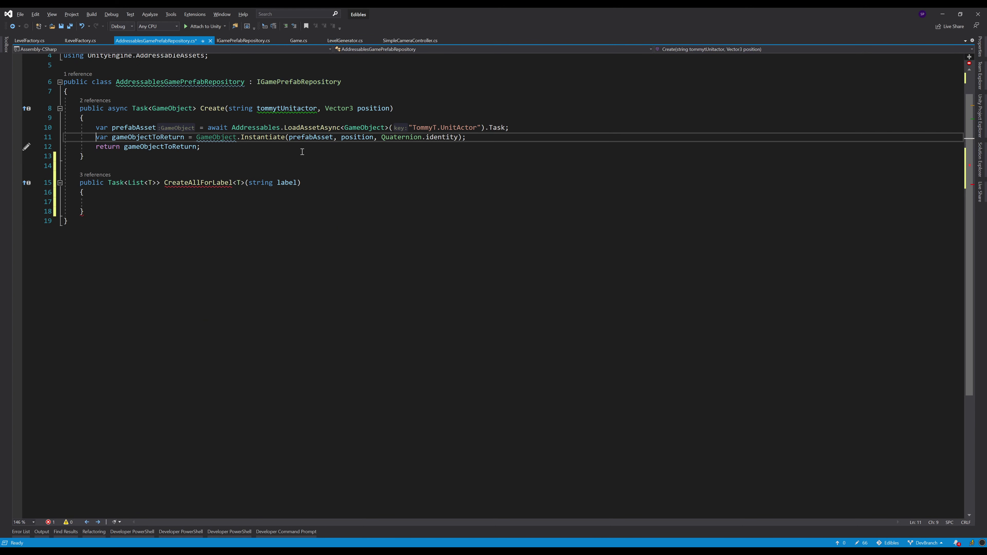
key("Up")
key("shift+End")
key("ctrl+c")
key("Down")
key("Down")
key("Down")
key("Down")
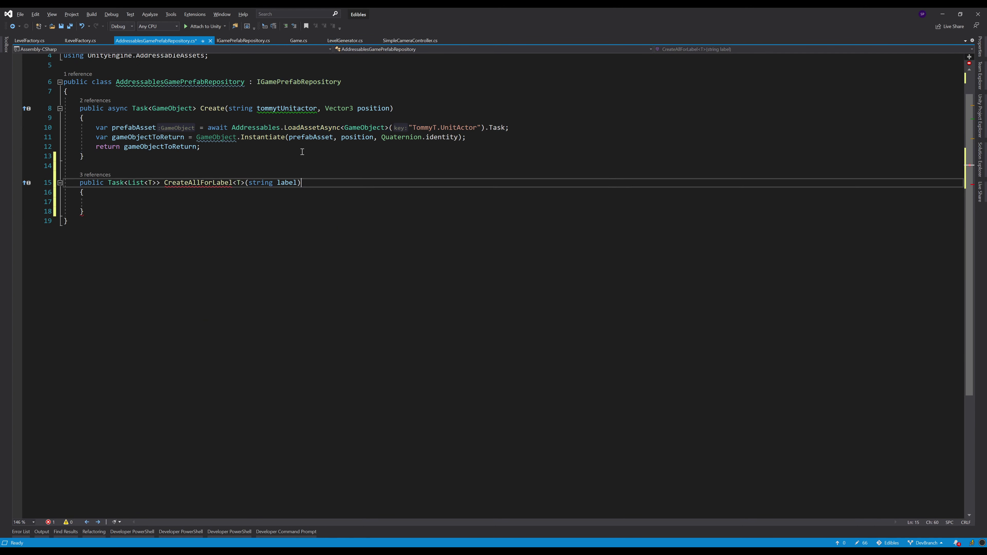
key("Down")
key("Down")
key("ctrl+v")
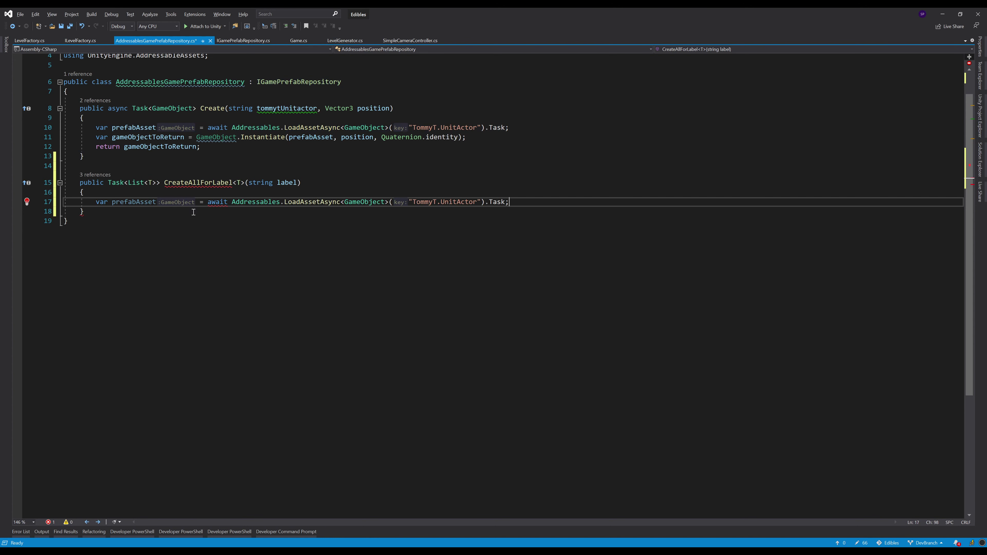
Rename the copied prefabAsset variable to prefabAssets
left_click(156, 203)
key("ctrl+r")
key("ctrl+r")
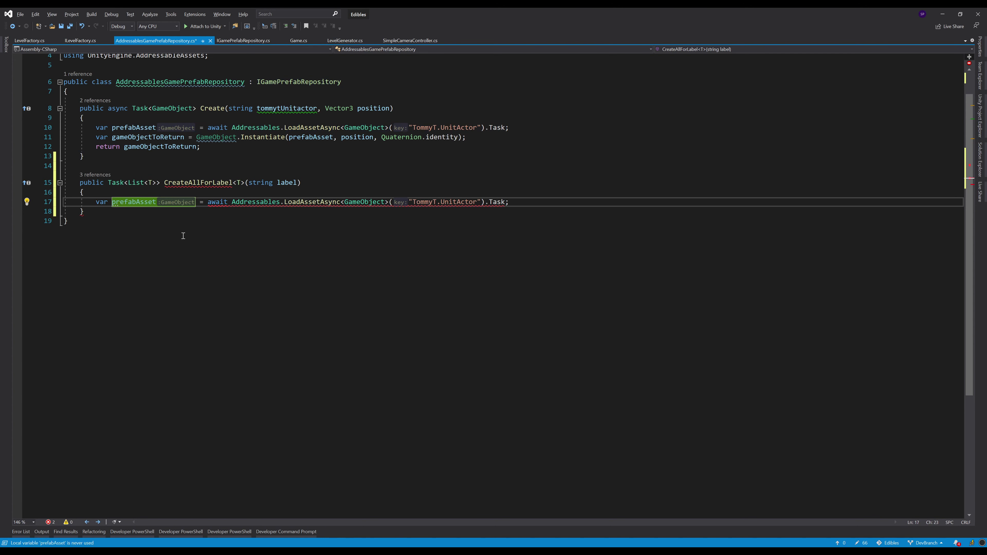
type("s")
key("Return")
key("Down")
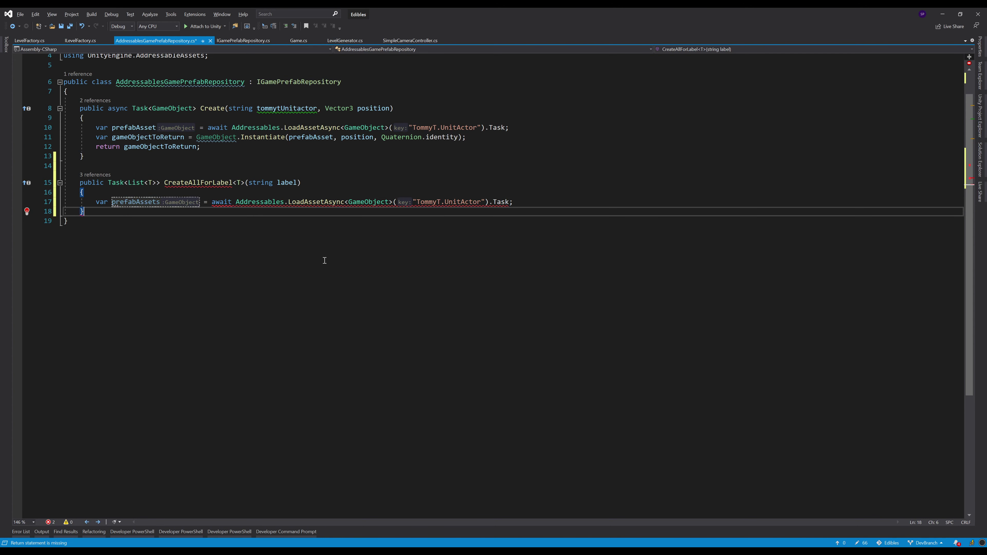
Change the copied call to Addressables.LoadAssetsAsync<GameObject>(label)
left_click(322, 201)
type("s")
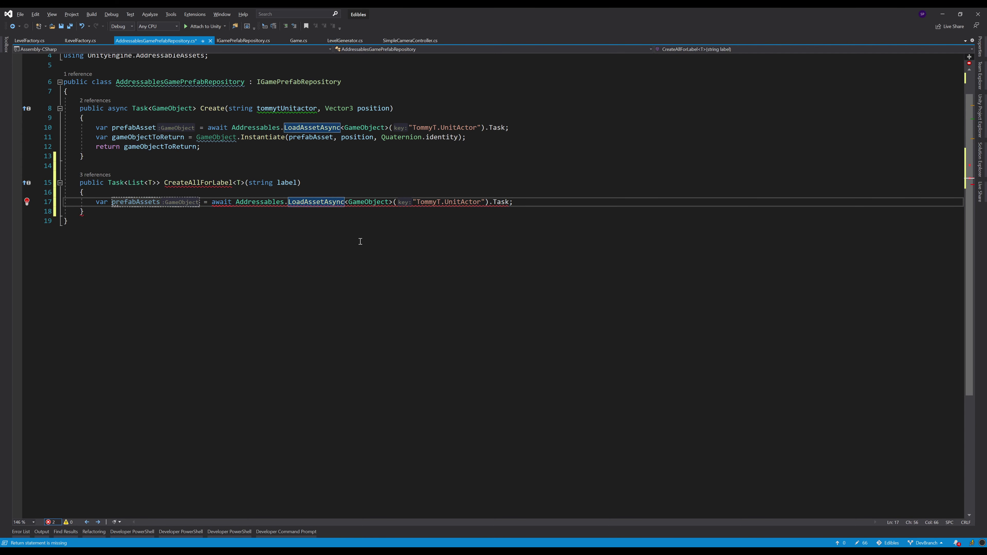
key("ctrl+Right")
key("ctrl+Right")
key("ctrl+Right")
key("BackSpace")
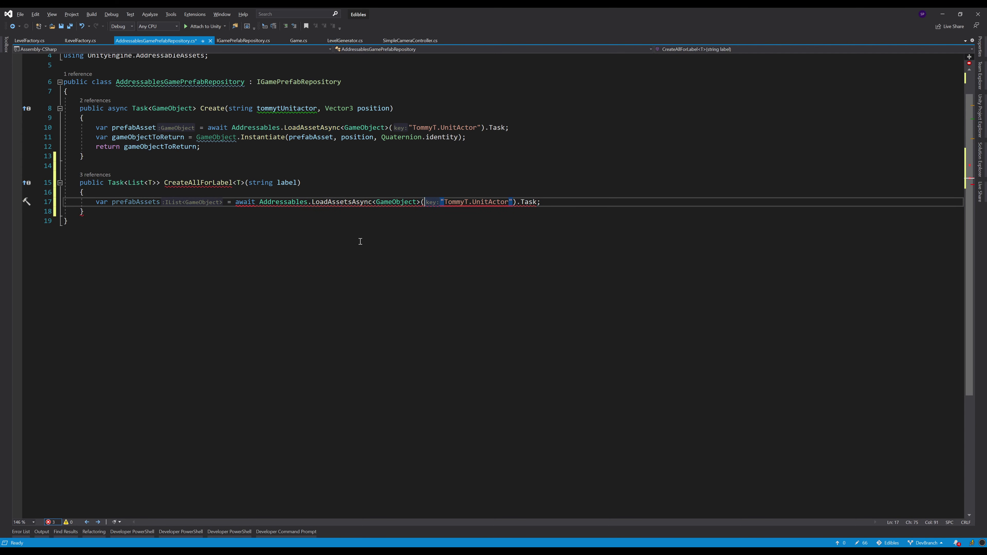
type("(")
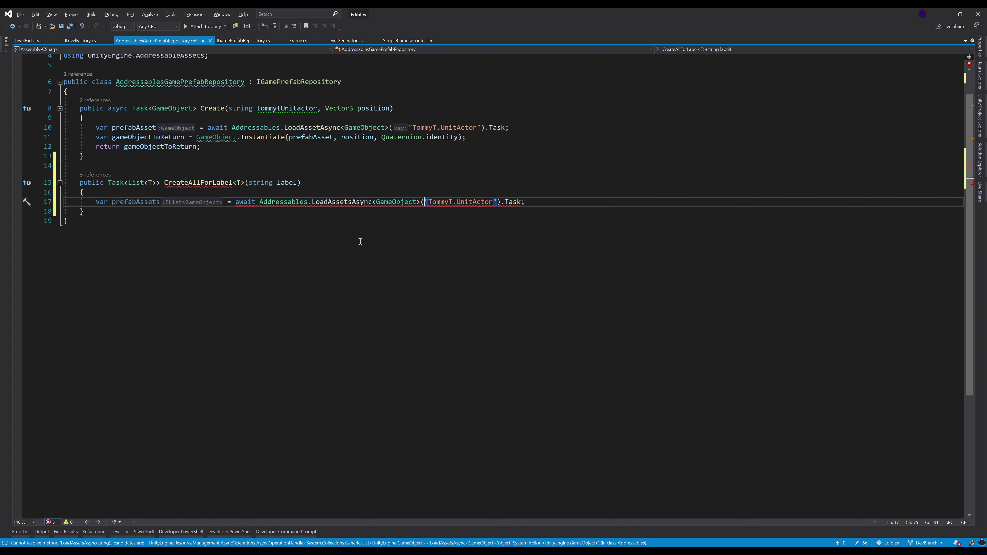
key("shift+Right")
key("shift+Right")
key("shift+Right")
key("shift+Right")
key("shift+Right")
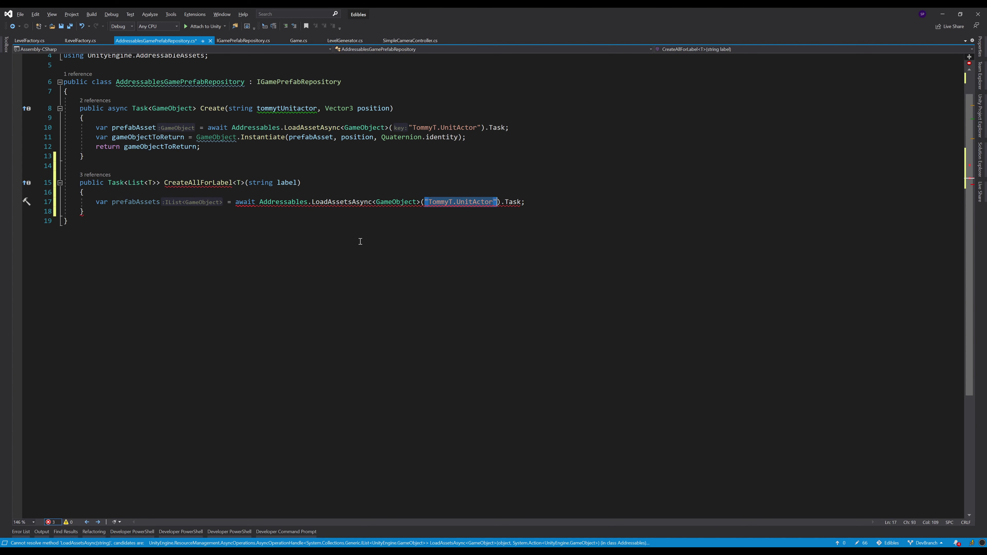
type("label")
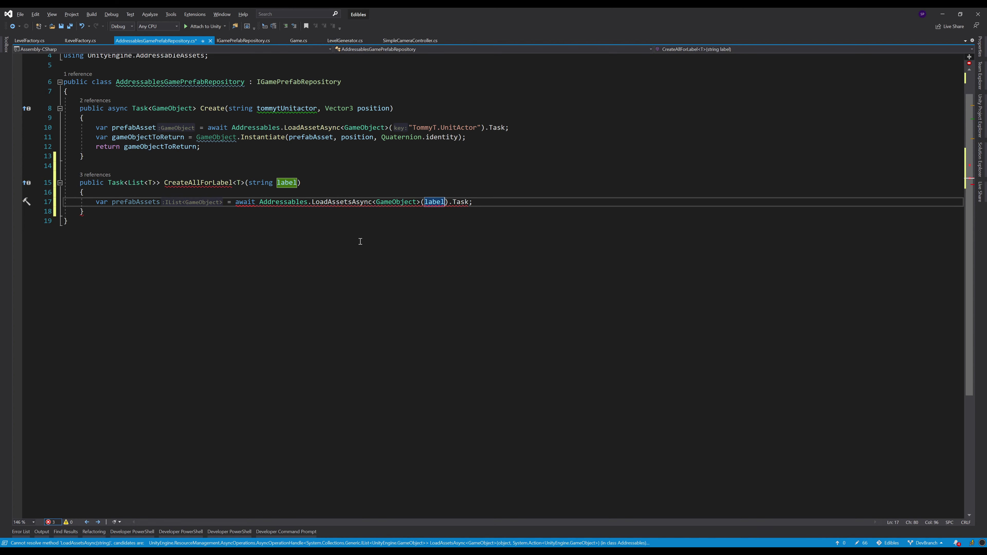
Add async before the Task<List<T>> return type of CreateAllForLabel
key("Up")
key("Up")
key("ctrl+Left")
key("ctrl+Left")
key("ctrl+Left")
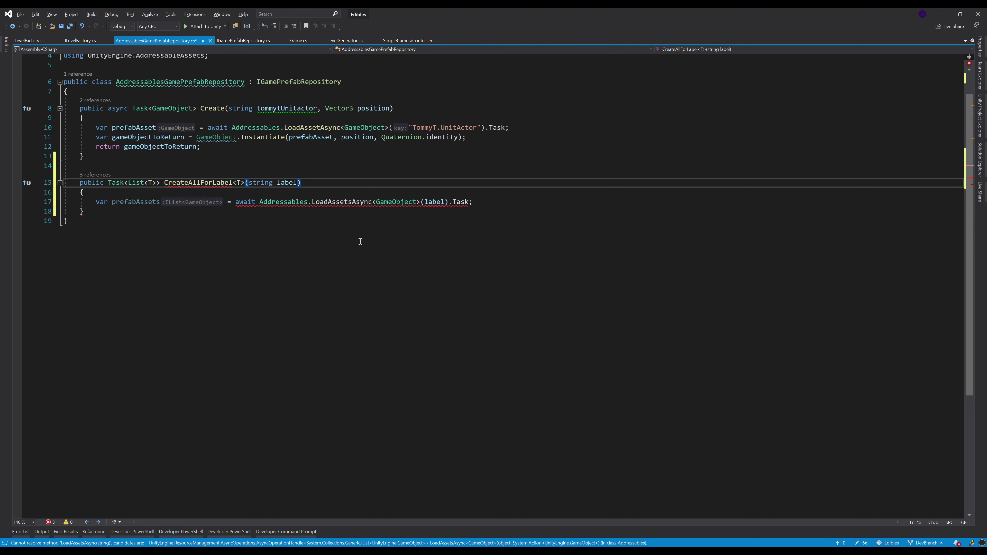
key("ctrl+shift+Left")
key("ctrl+shift+Left")
key("ctrl+shift+Left")
key("Left")
type("async")
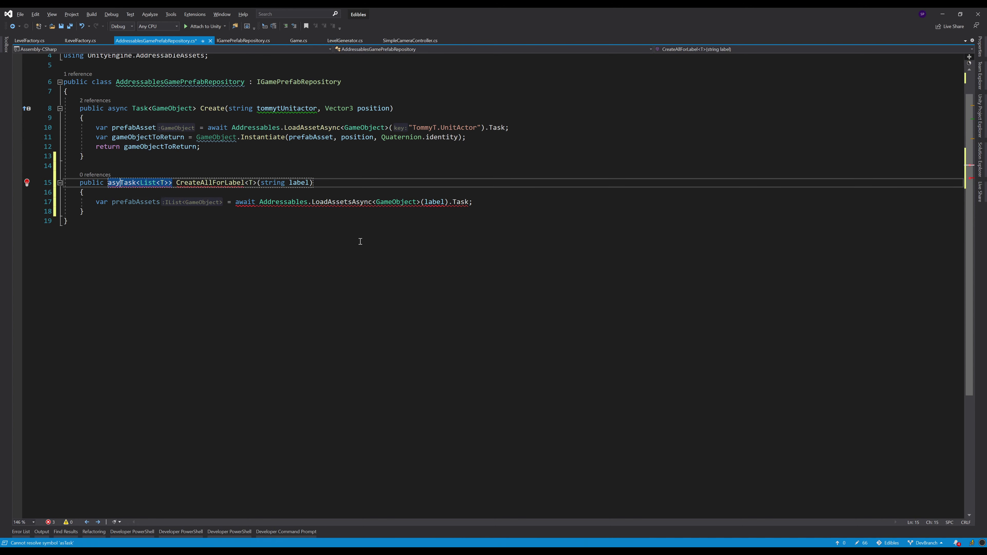
Insert an empty line below the LoadAssetsAsync call
key("Down")
key("Down")
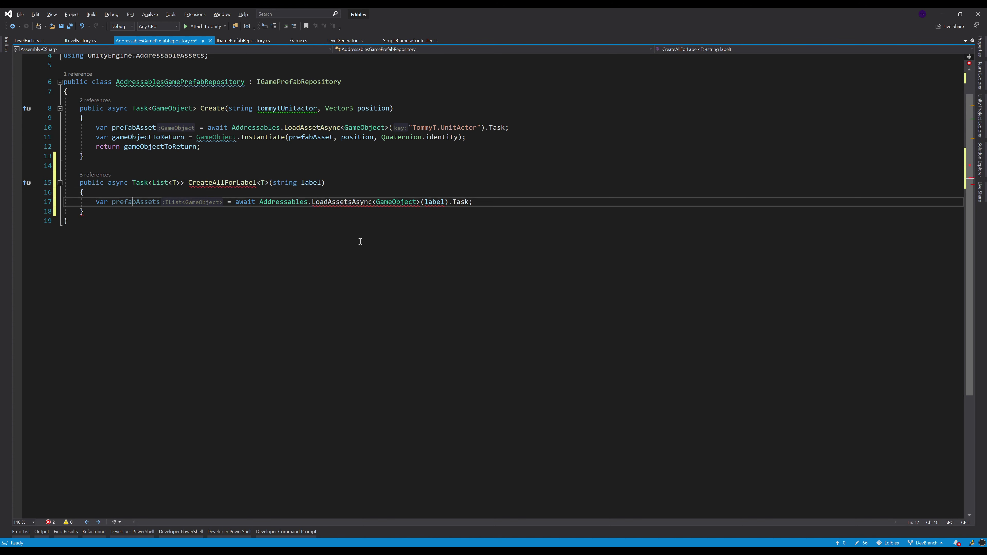
key("End")
key("Return")
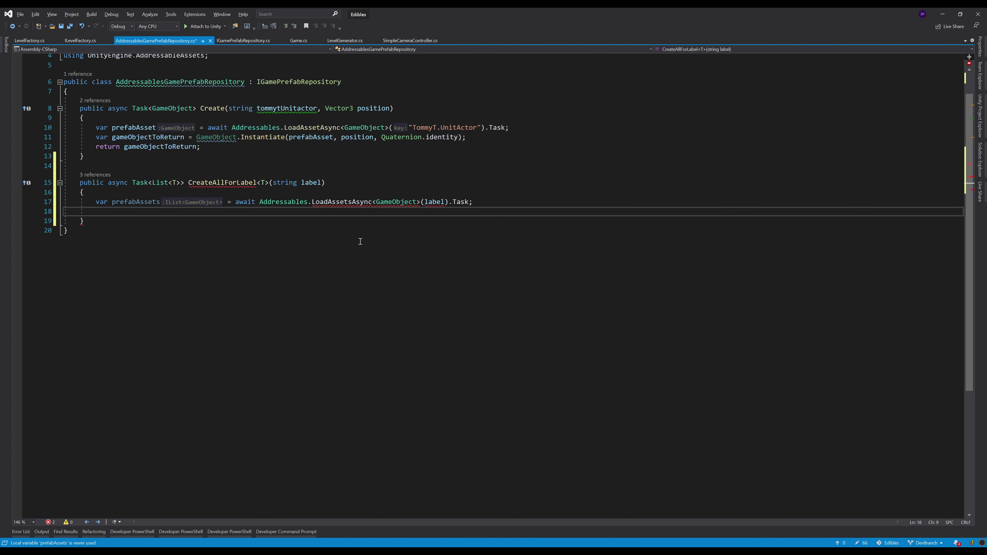
key("Up")
key("Up")
key("Up")
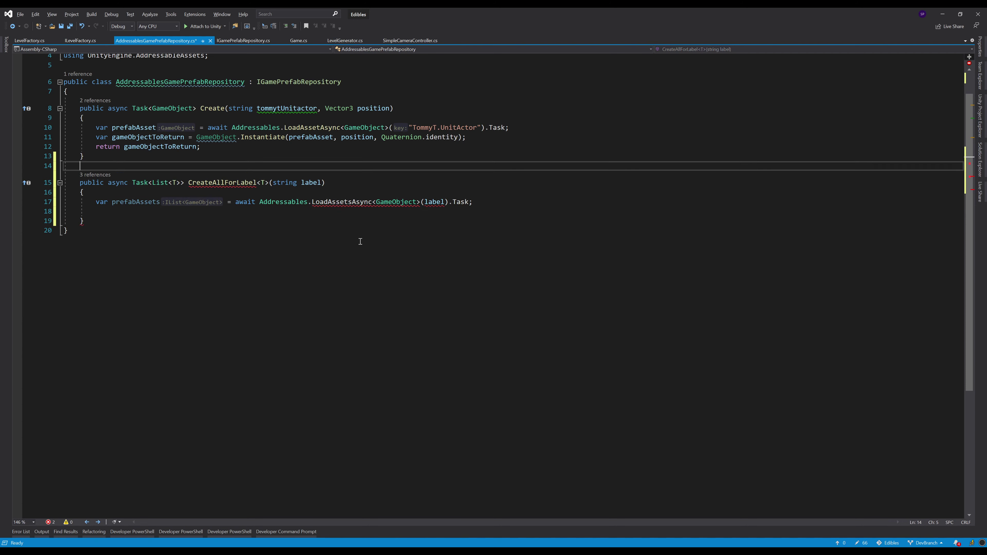
key("Up")
key("Up")
key("Up")
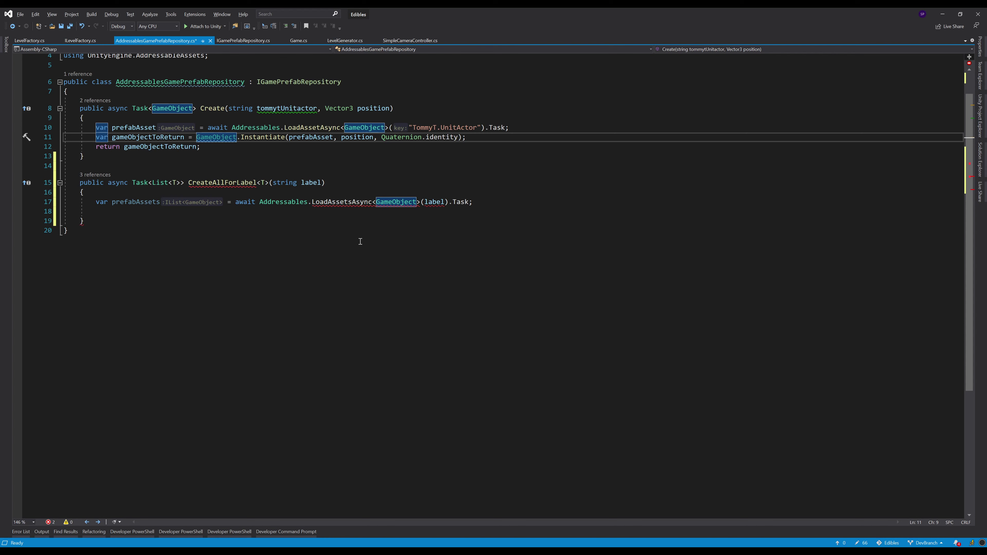
Inspect the gameObjectToReturn and prefabAsset variables in the Create method
key("ctrl+Right")
key("ctrl+w")
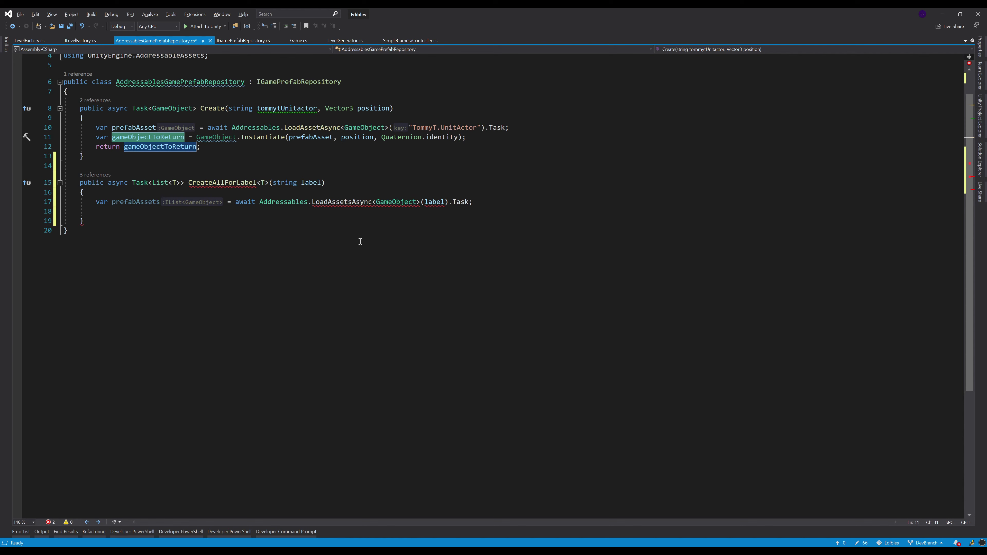
left_click(142, 212)
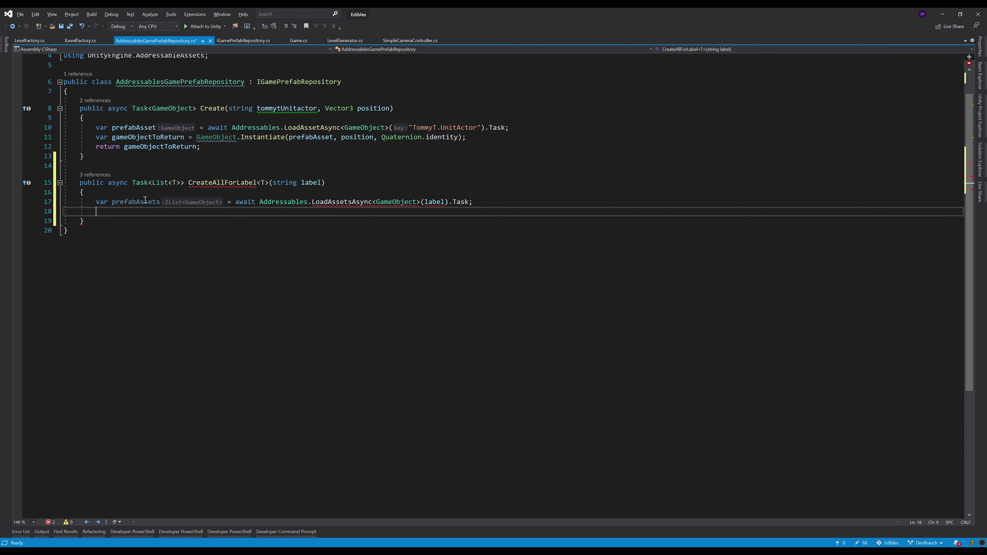
left_click(126, 128)
left_click(115, 211)
Replace GameObject with T in the LoadAssetsAsync<...> type argument
left_click(399, 203)
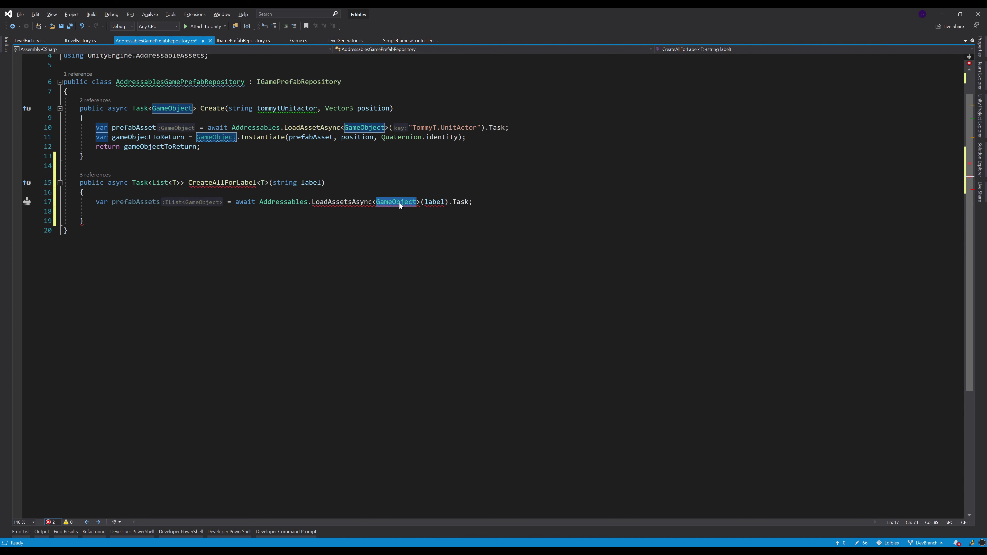
type("T")
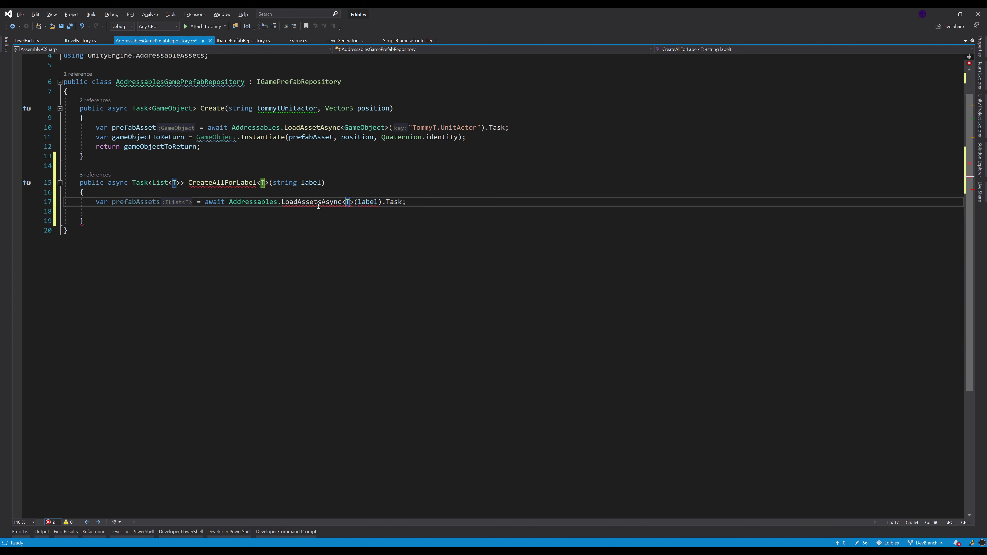
left_click(378, 202)
type(",")
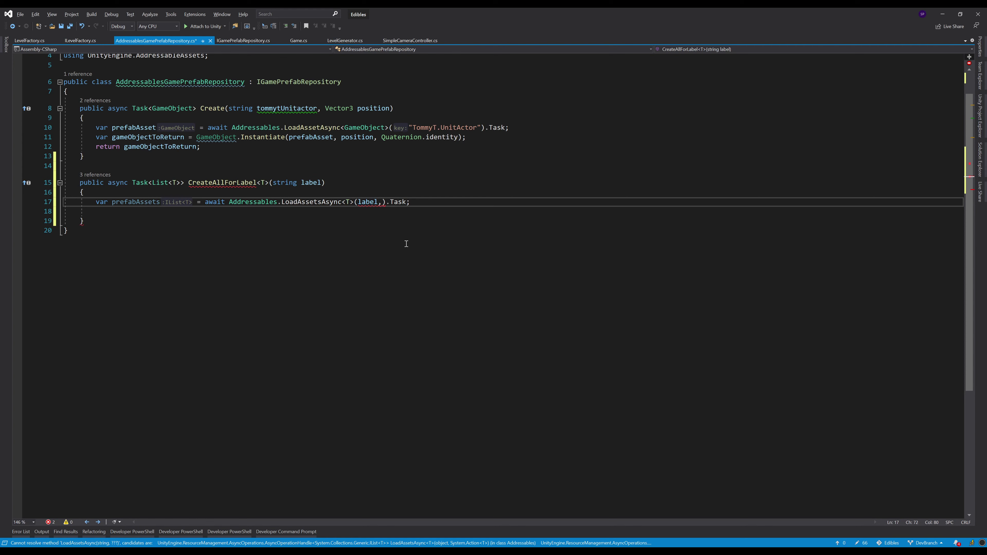
key("BackSpace")
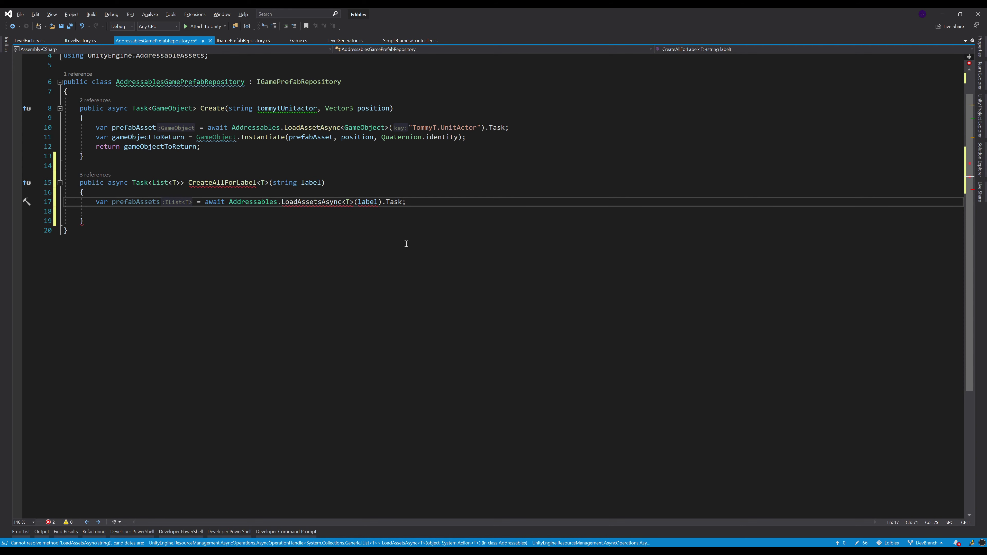
key("alt+Tab")
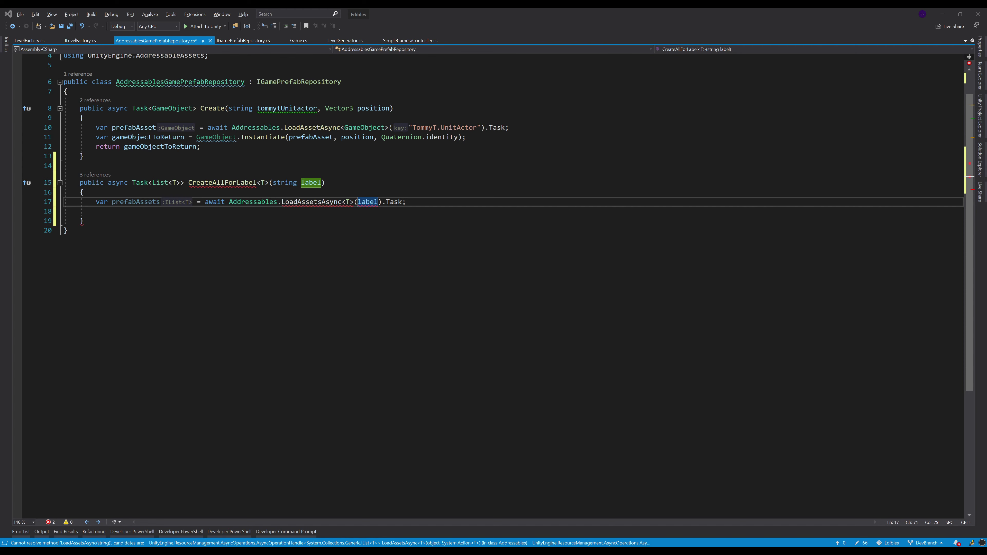
Change the call to LoadAssetsAsync<T>(label, null) and save the repository file
left_click(434, 270)
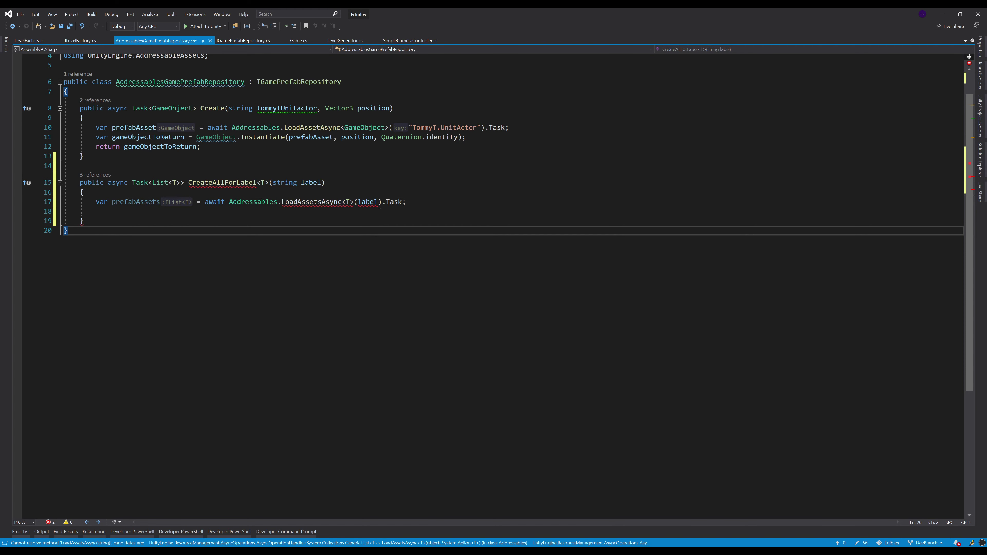
key("ctrl+minus")
type(", null")
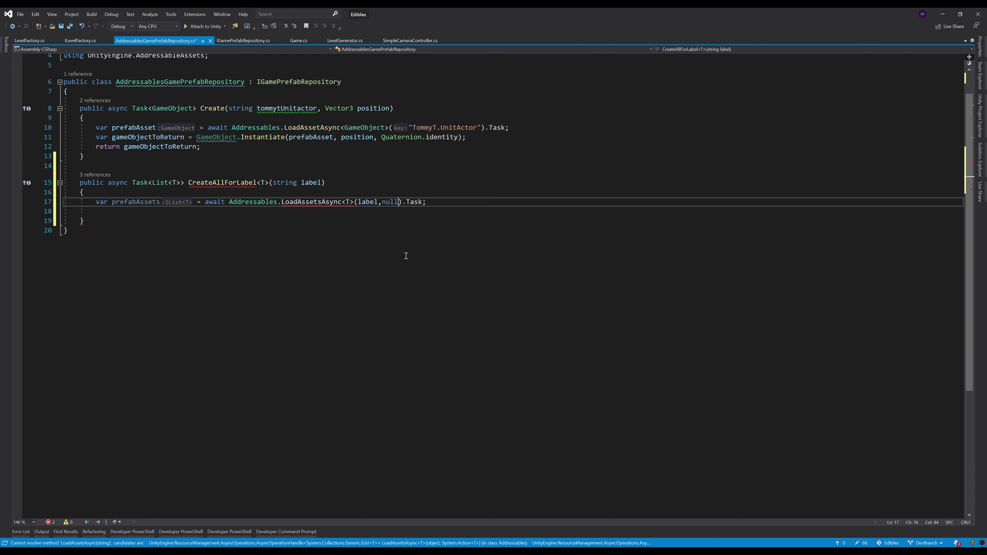
key("End")
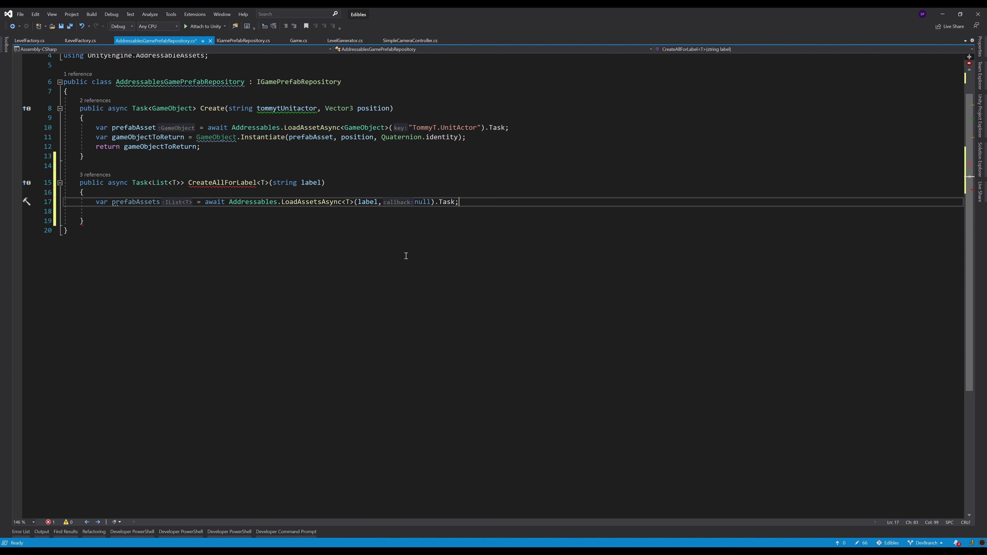
key("ctrl+s")
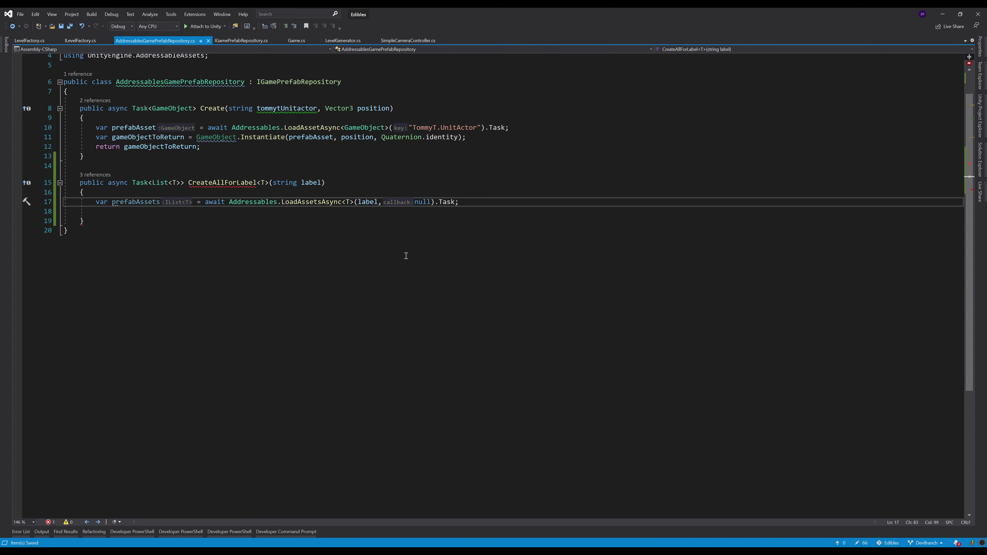
key("Down")
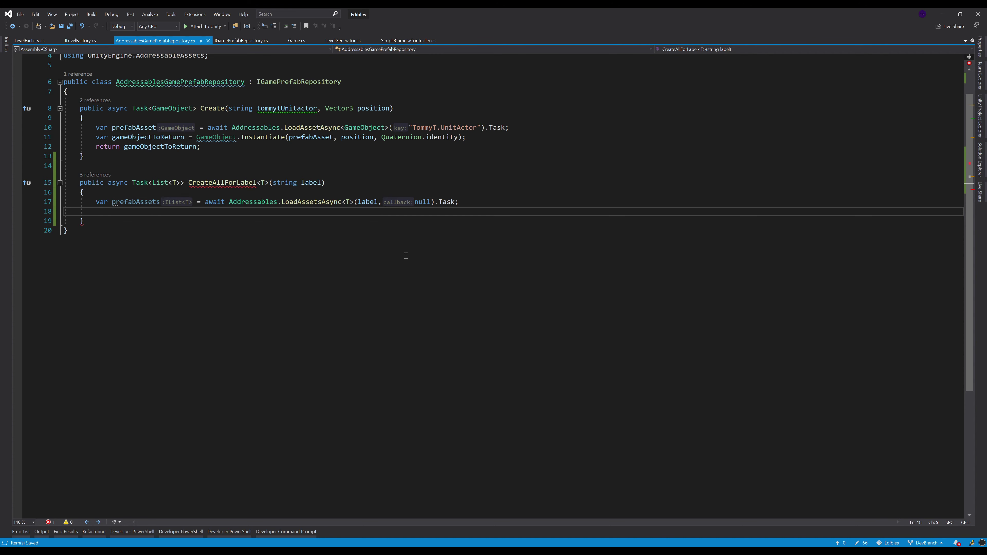
End CreateAllForLabel with 'return prefabAssets;' and rename the variable to assets
type("return")
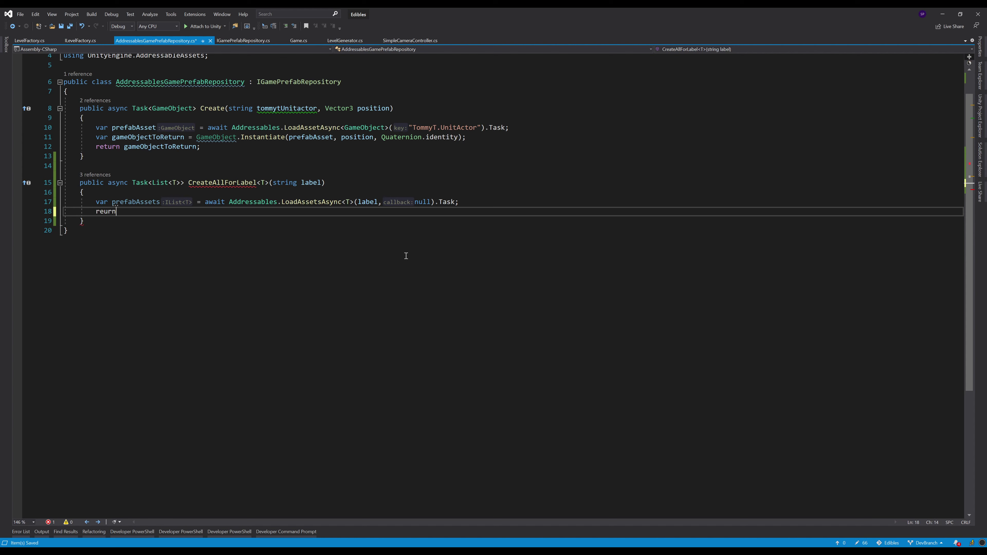
key("BackSpace")
key("BackSpace")
key("BackSpace")
type("trun ")
type("pre")
key("BackSpace")
key("BackSpace")
key("BackSpace")
key("BackSpace")
key("BackSpace")
key("BackSpace")
key("BackSpace")
type("urn pr")
key("Tab")
type(";")
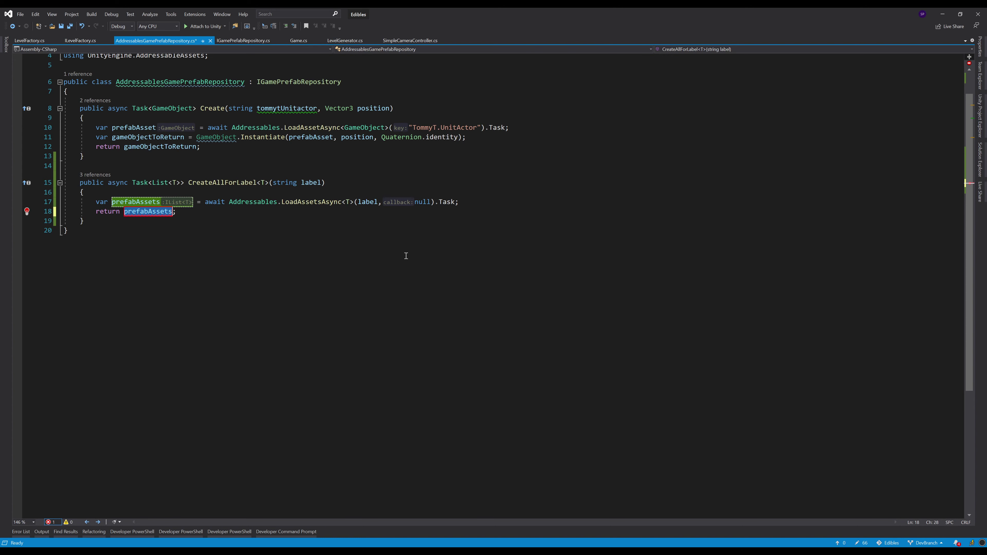
type("assets")
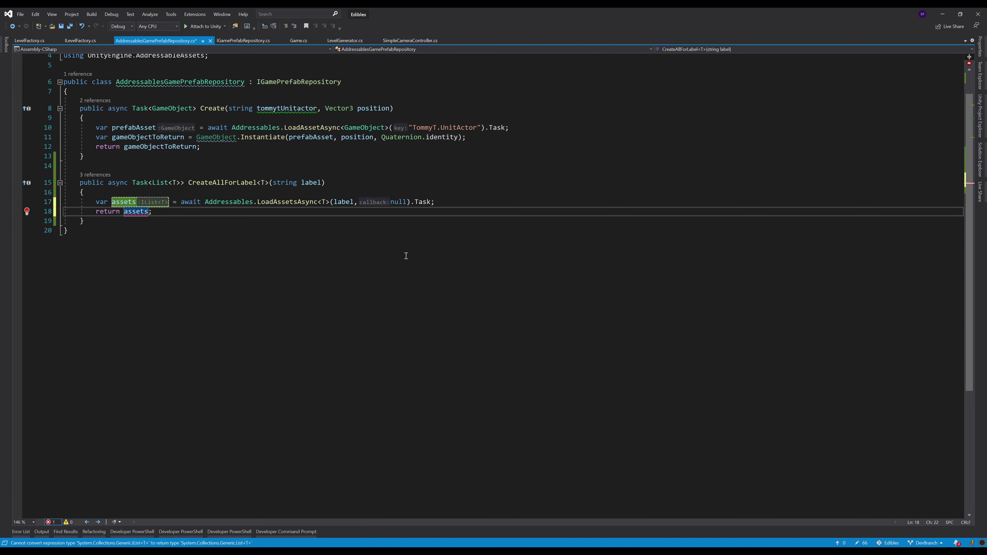
Try .ToList() on the returned assets, undo it, and change the return type to Task<IEnumerable<T>>
left_click(191, 220)
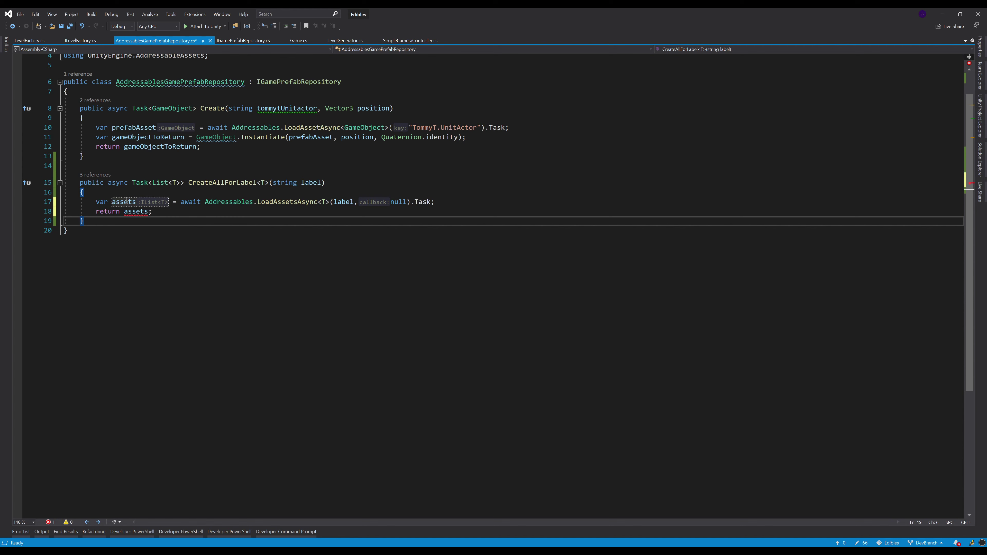
left_click(125, 200)
left_click(151, 211)
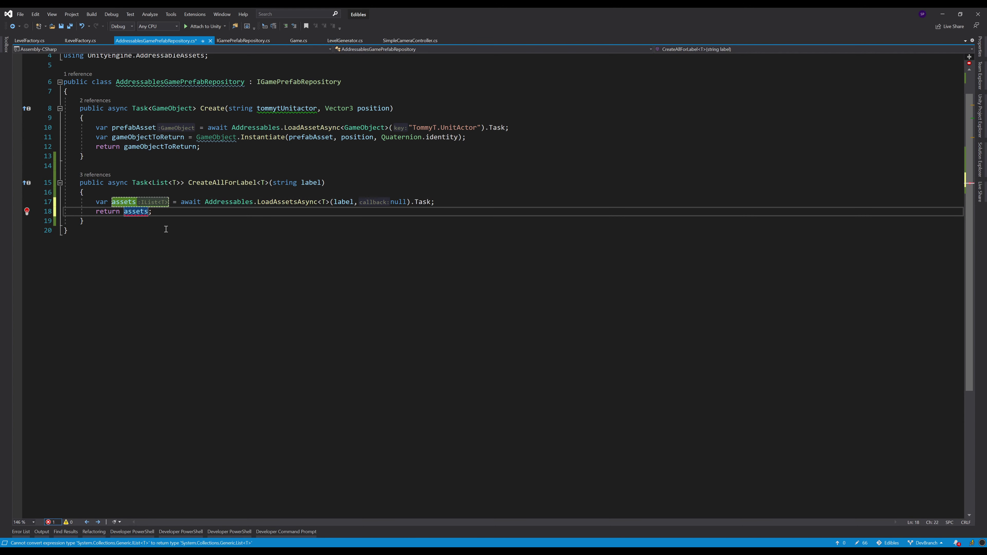
type(".ToL")
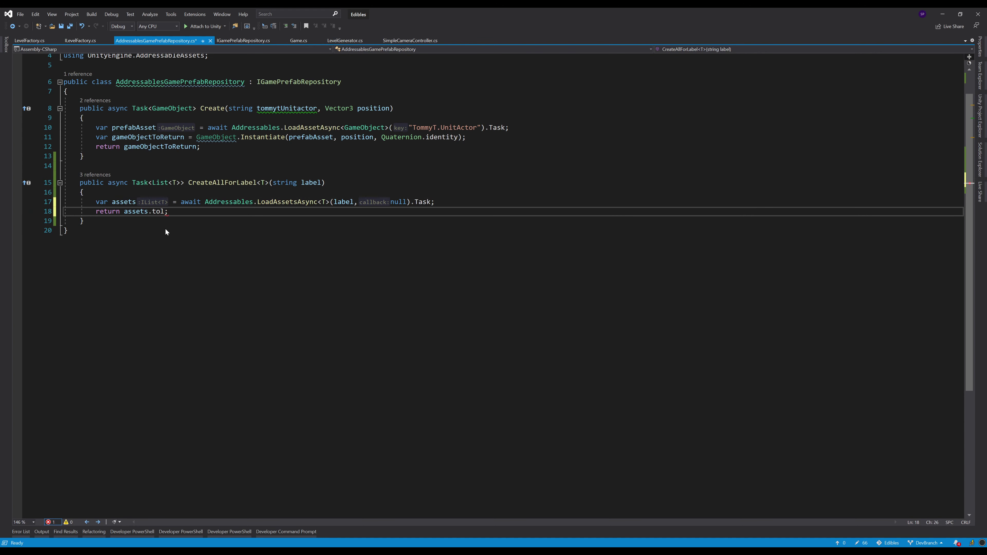
key("Tab")
type("()")
left_click(166, 229)
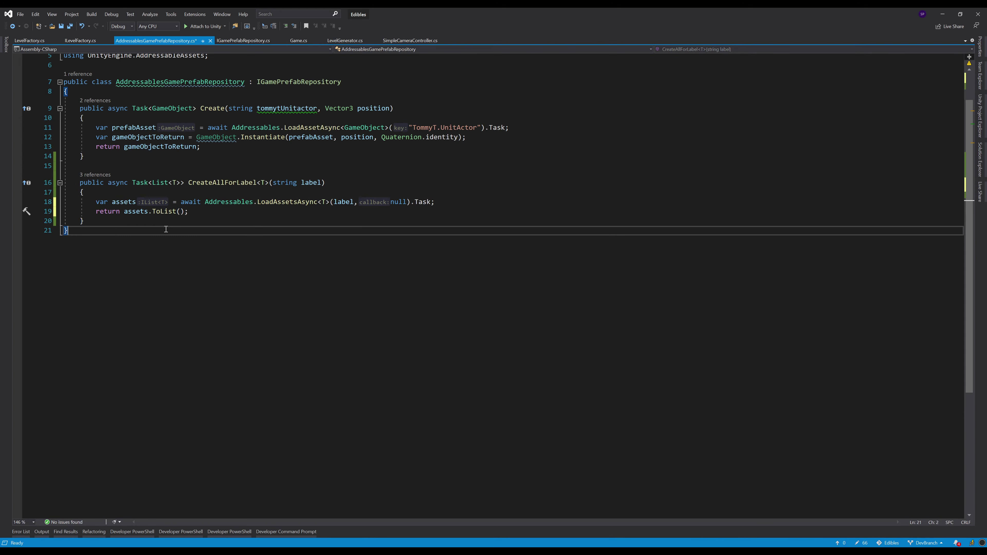
key("ctrl+s")
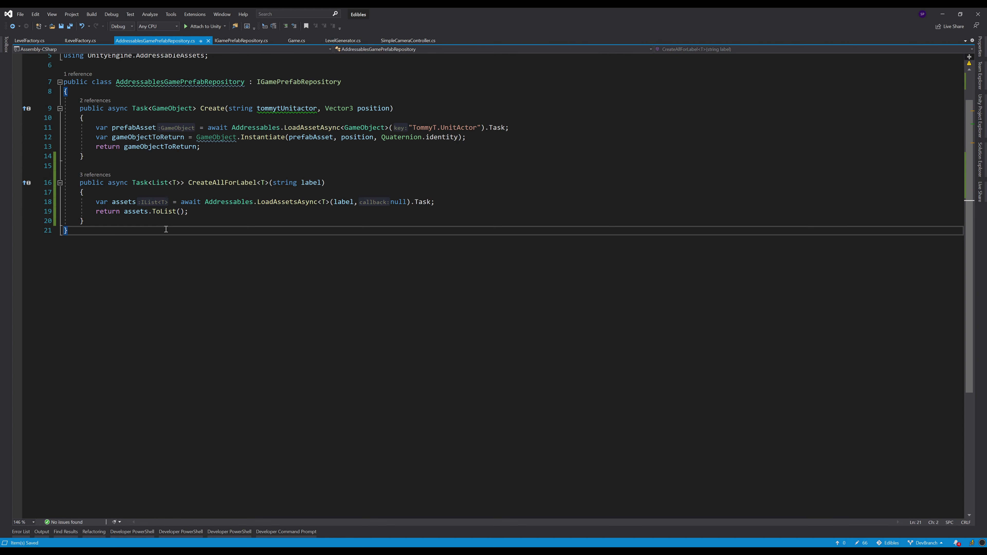
key("ctrl+z")
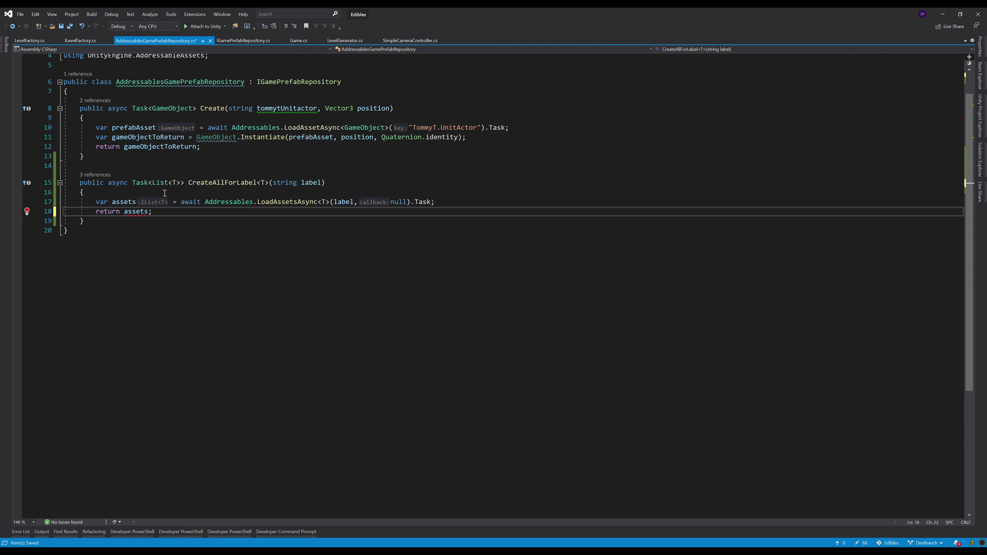
key("ctrl+z")
type("IEnumerable")
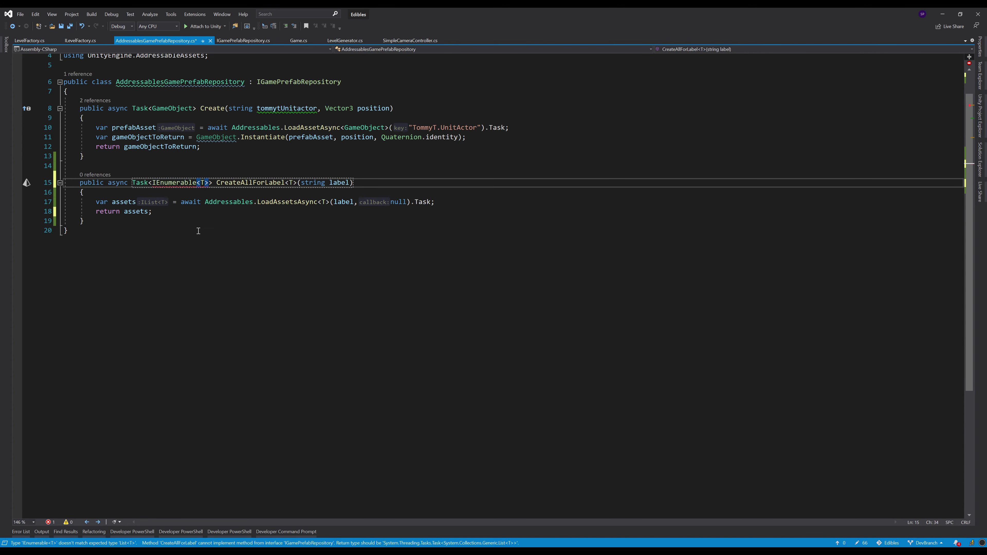
Change the IGamePrefabRepository CreateAllForLabel return type to Task<IEnumerable<T>> and save the interface
key("ctrl+shift+Left")
key("ctrl+c")
left_click(293, 82)
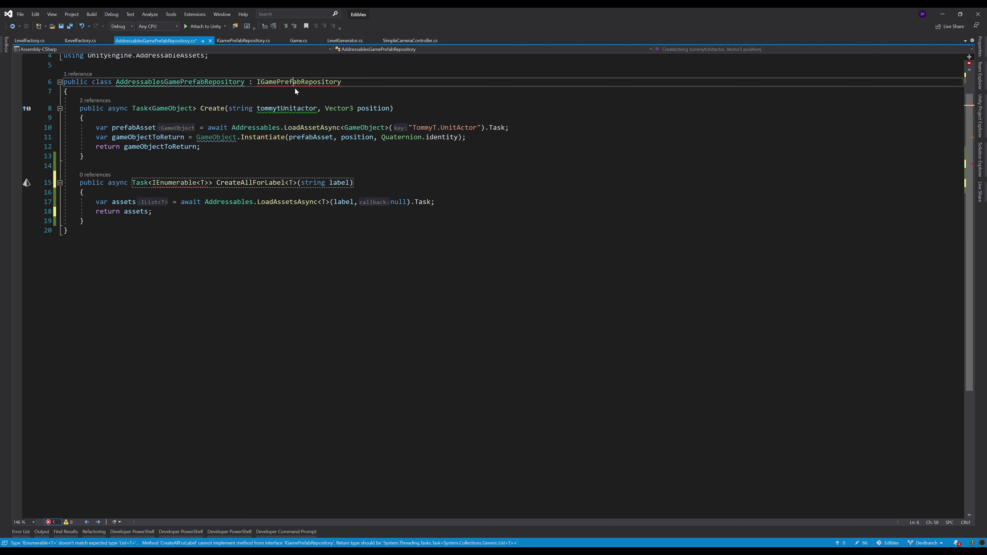
key("F12")
double_click(107, 147)
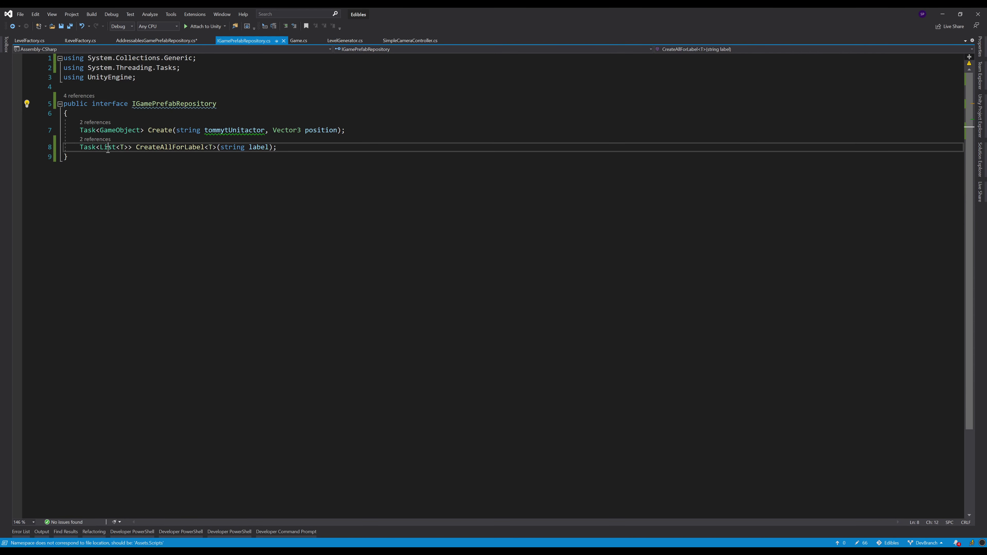
key("ctrl+v")
left_click(193, 183)
key("ctrl+s")
Save AddressablesGamePrefabRepository.cs and move on to LevelGenerator.cs
key("ctrl+minus")
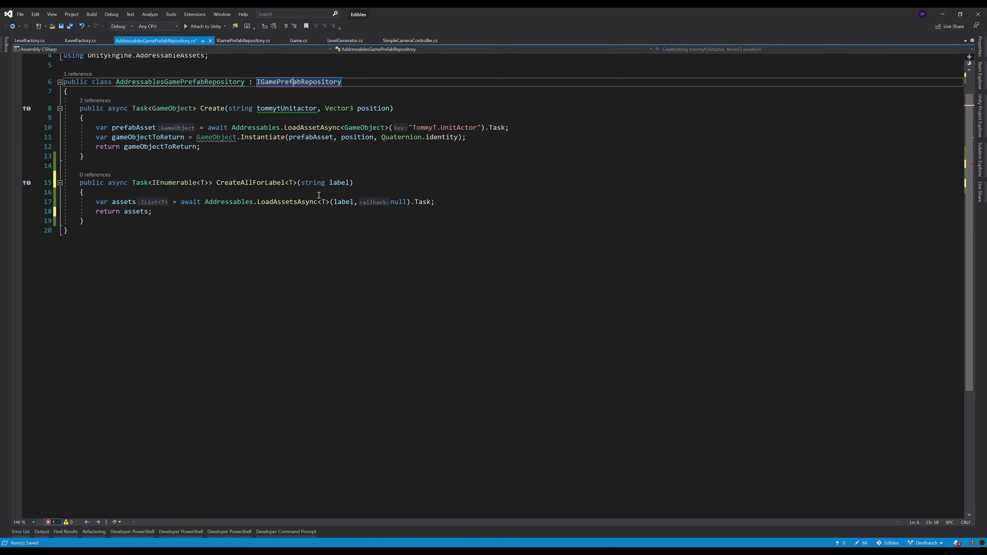
left_click(149, 191)
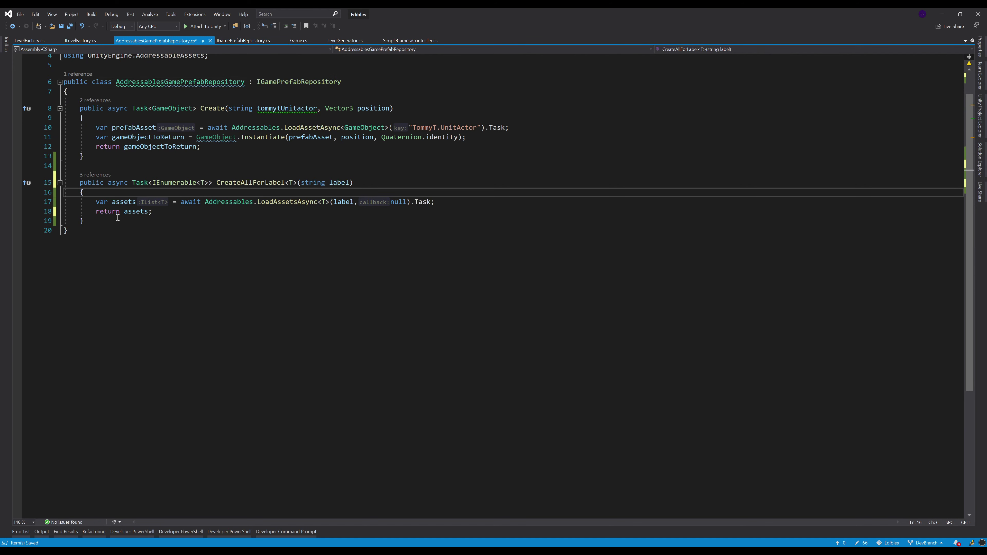
left_click(161, 215)
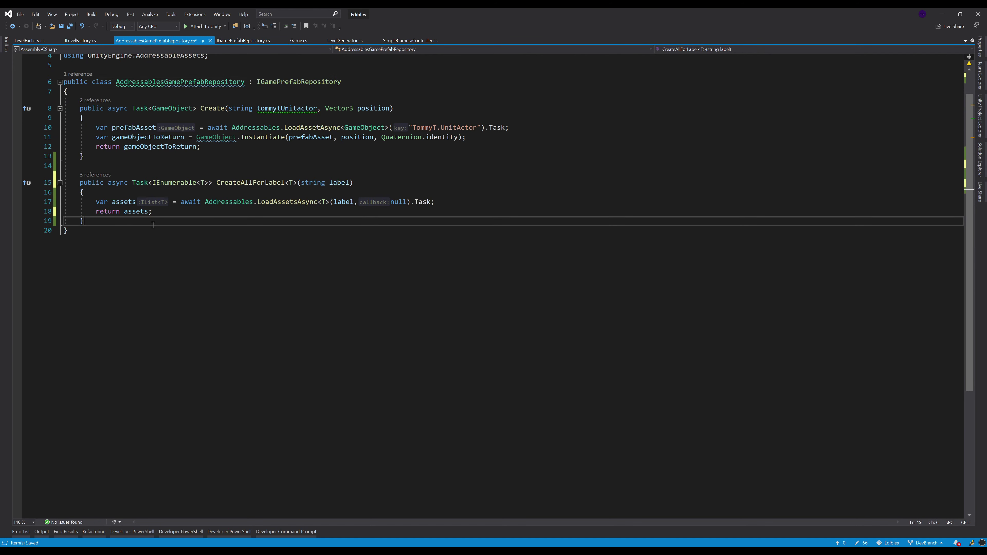
key("ctrl+s")
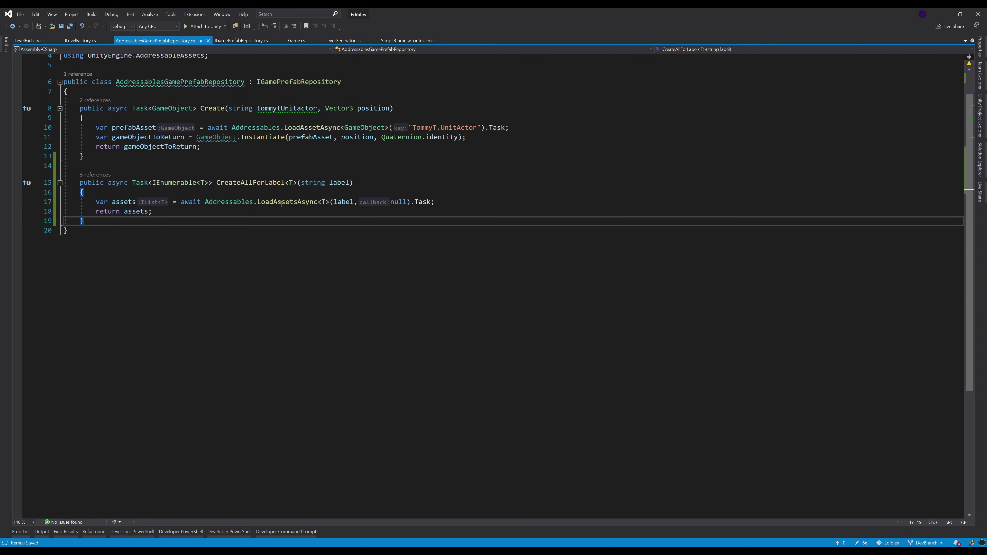
key("ctrl+Tab")
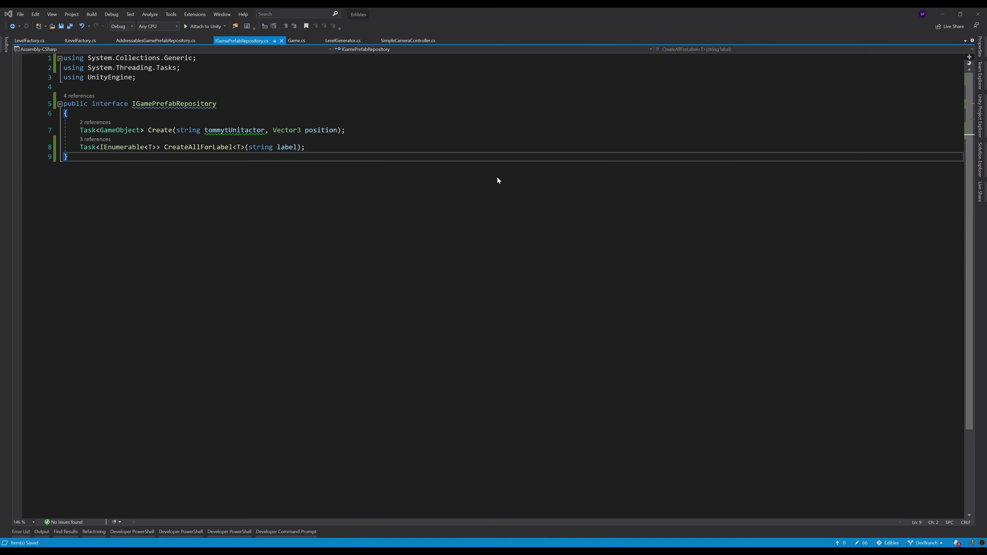
key("ctrl+Tab")
Change CreateFloorItemFrom's parameter type from List<Sprite> to IEnumerable<Sprite>
scroll(354, 310, "down", 1)
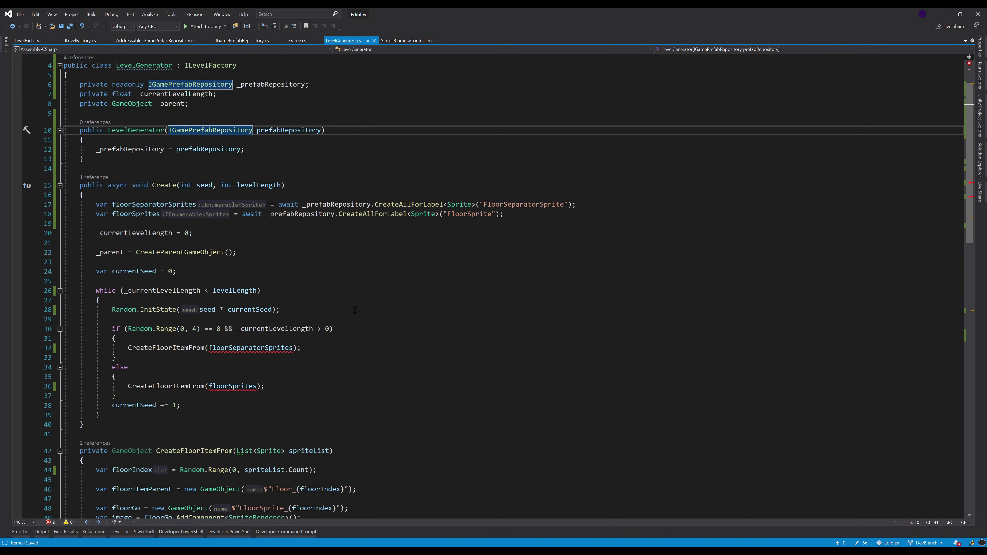
scroll(354, 310, "down", 2)
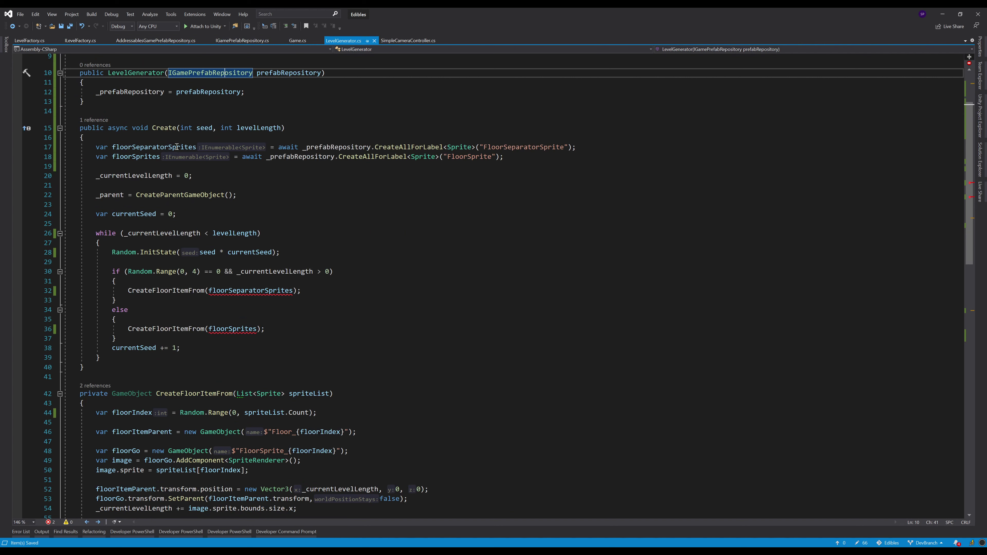
left_click(251, 291)
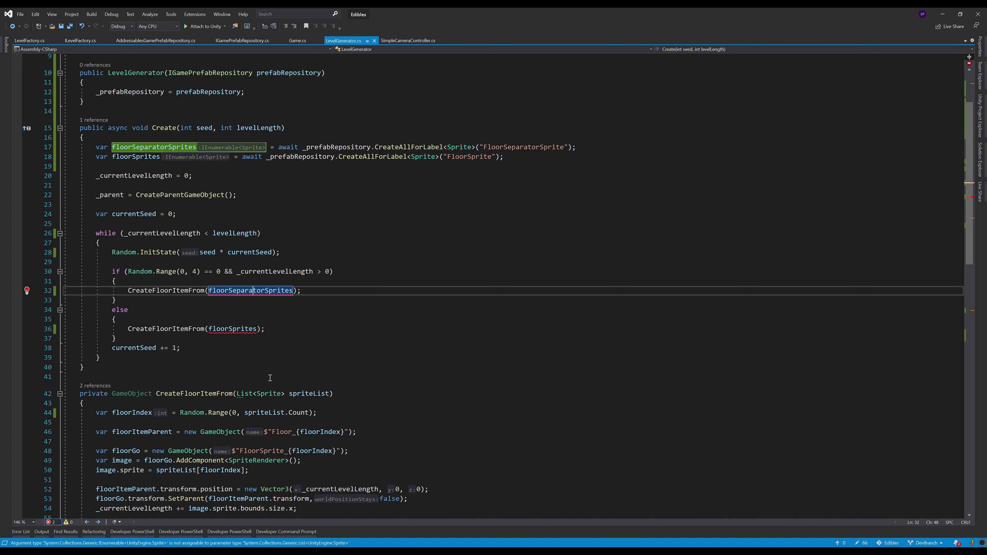
double_click(245, 393)
type("IEnume")
type("rable")
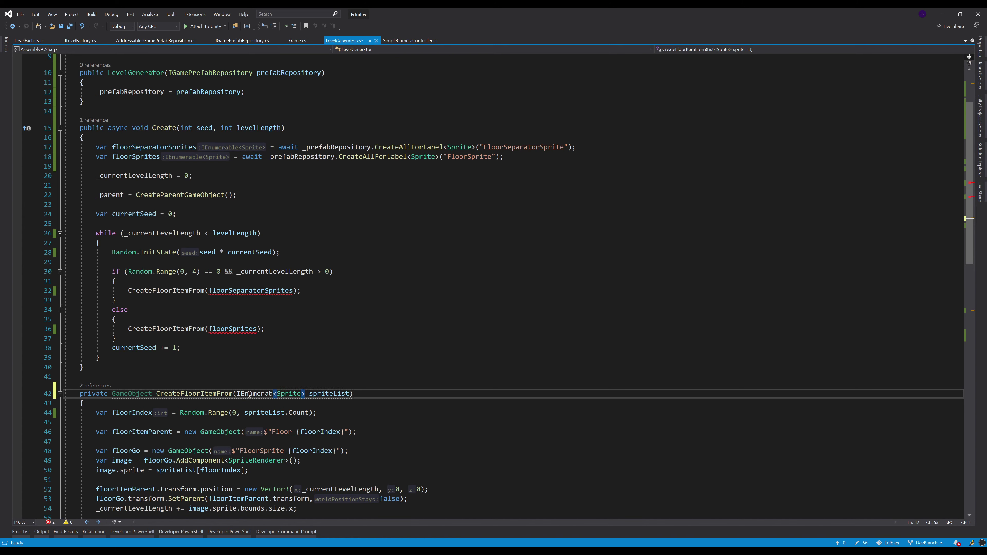
key("ctrl+shift+Left")
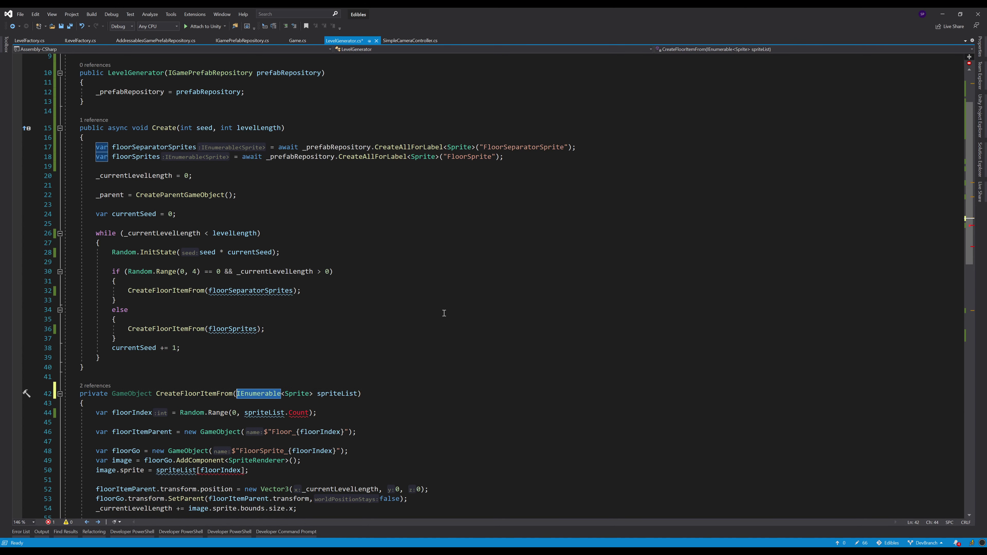
left_click(341, 347)
Change spriteList.Count to spriteList.Count() and add using System.Linq via quick fix
scroll(341, 348, "down", 6)
left_click(286, 240)
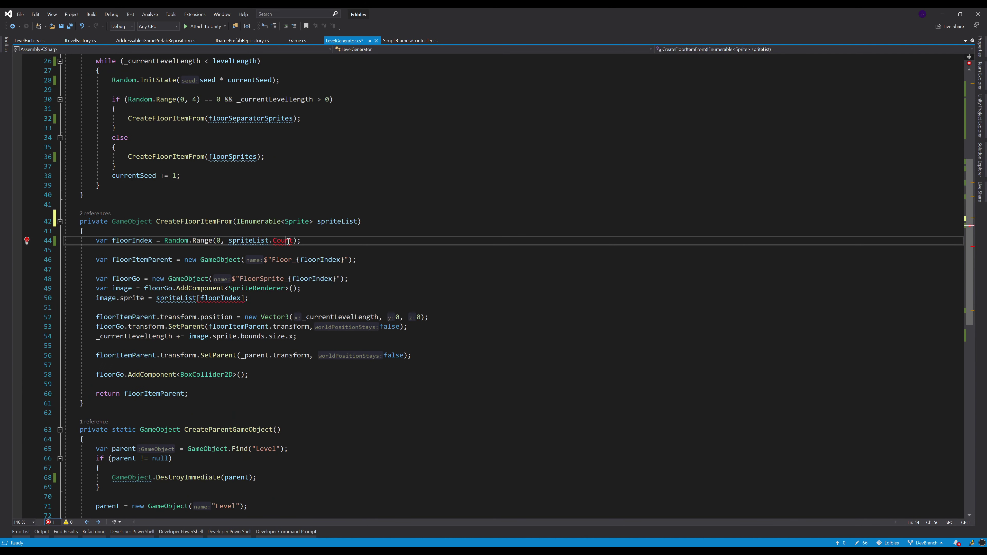
type("()")
key("ctrl+period")
key("Return")
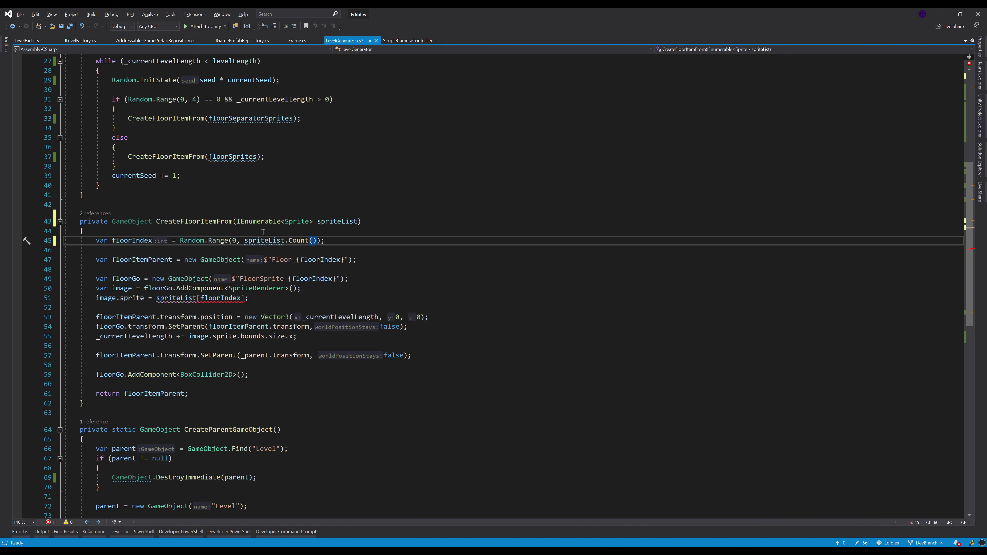
Review the IEnumerable parameter and every use of spriteList
double_click(263, 222)
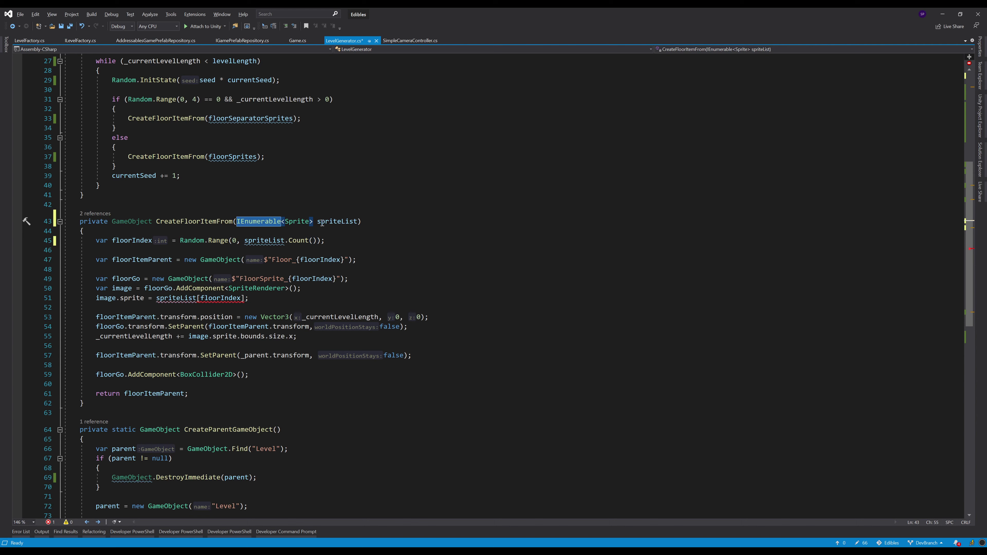
left_click(267, 232)
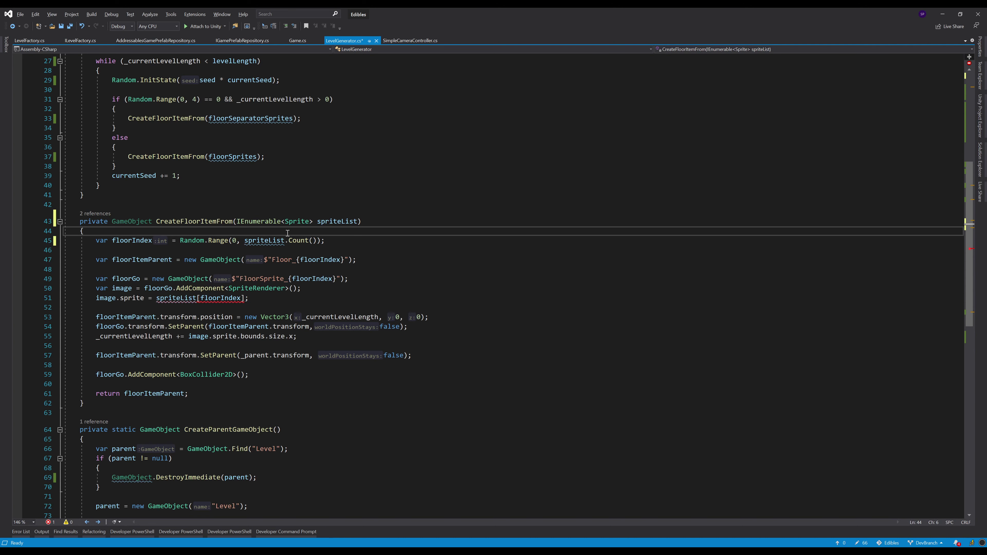
double_click(264, 222)
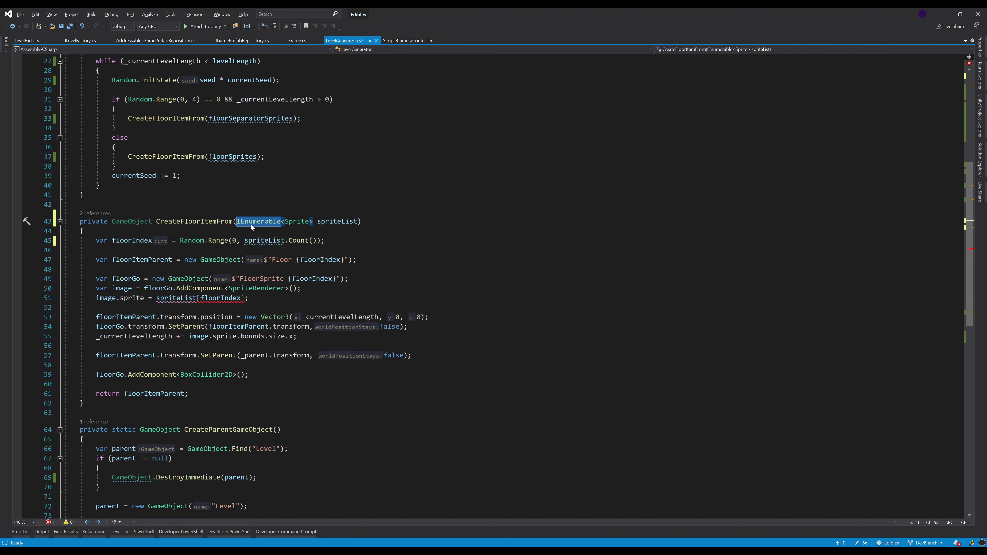
left_click(357, 222)
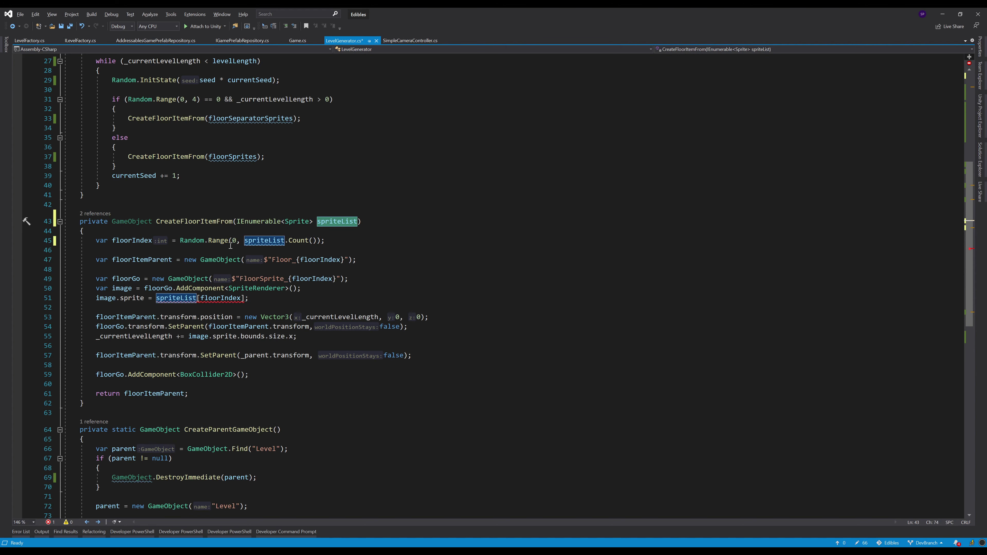
On line 51, replace the spriteList[floorIndex] indexer with spriteList.ElementAt(floorIndex)
left_click(183, 307)
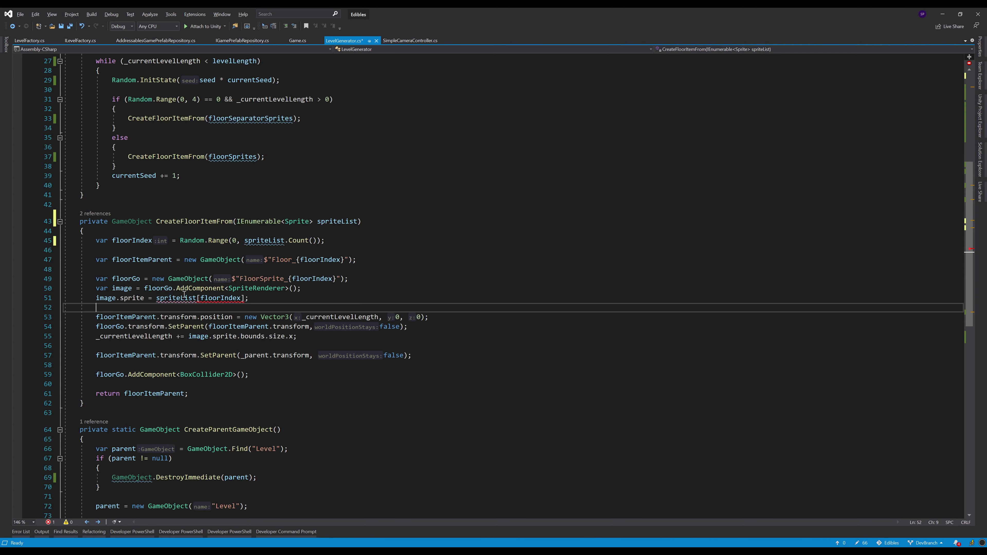
scroll(183, 247, "down", 2)
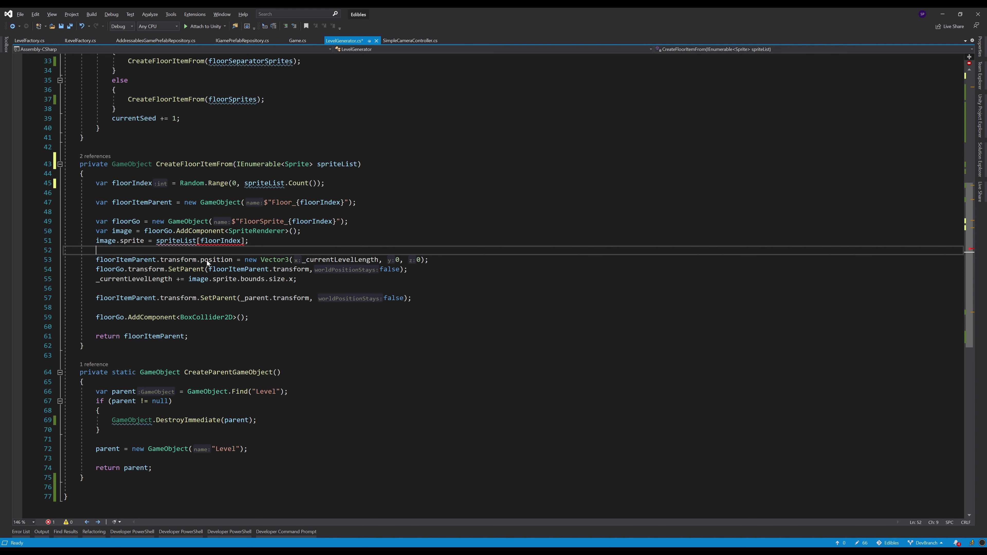
left_click(196, 240)
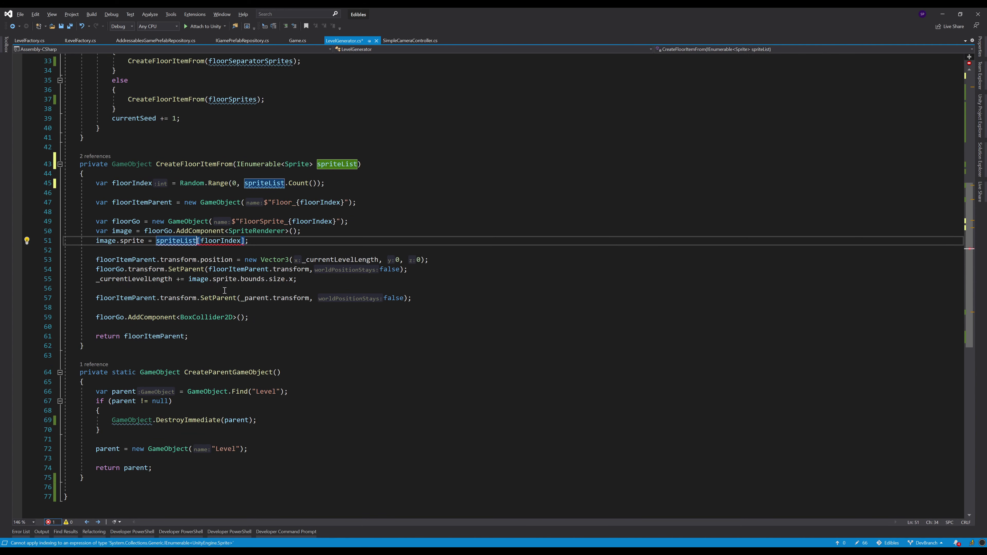
type(".i")
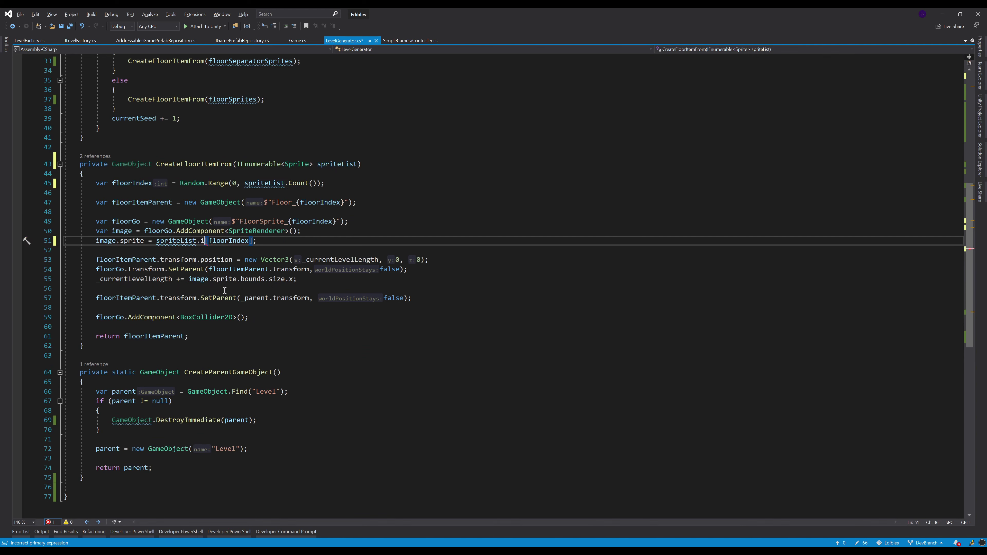
key("BackSpace")
type("e")
key("Tab")
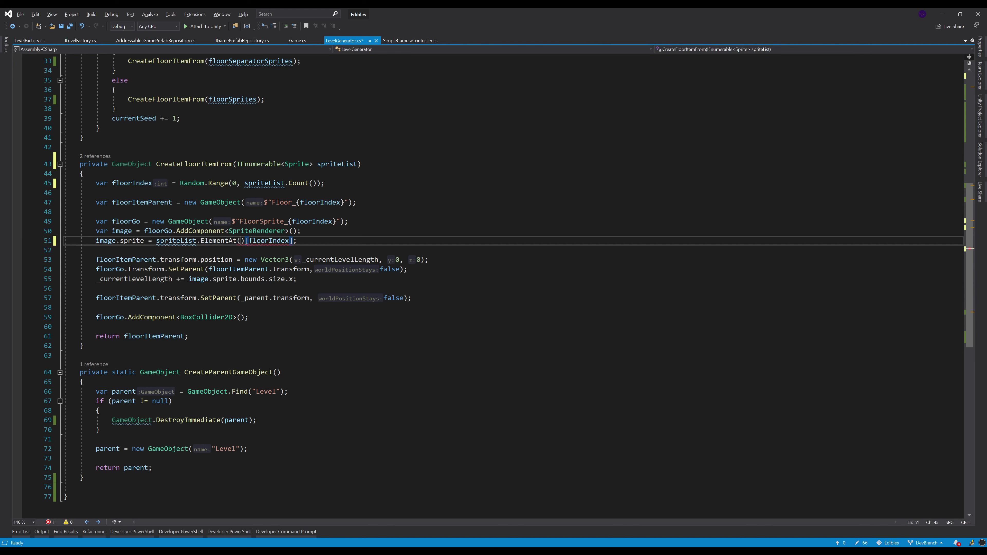
key("Delete")
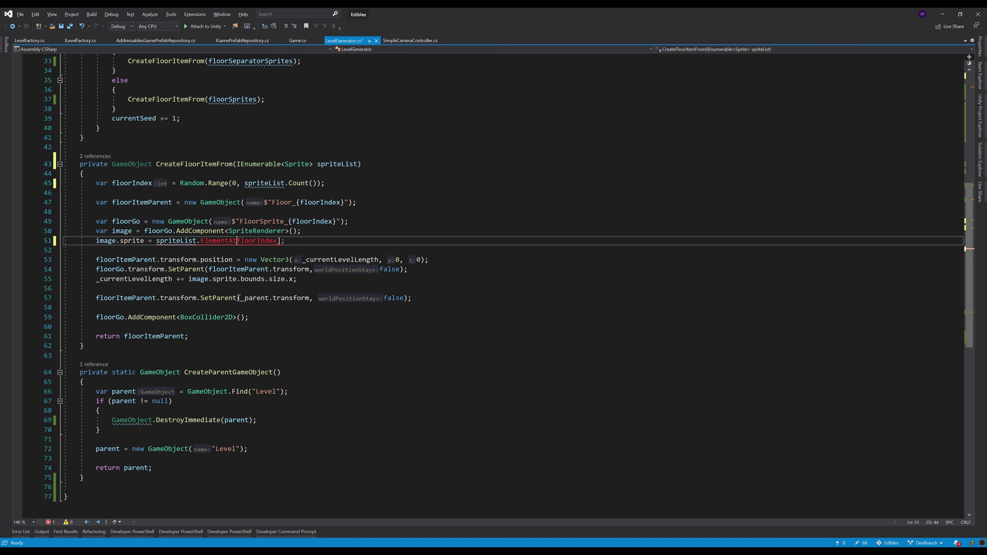
type("(")
key("End")
key("Left")
key("BackSpace")
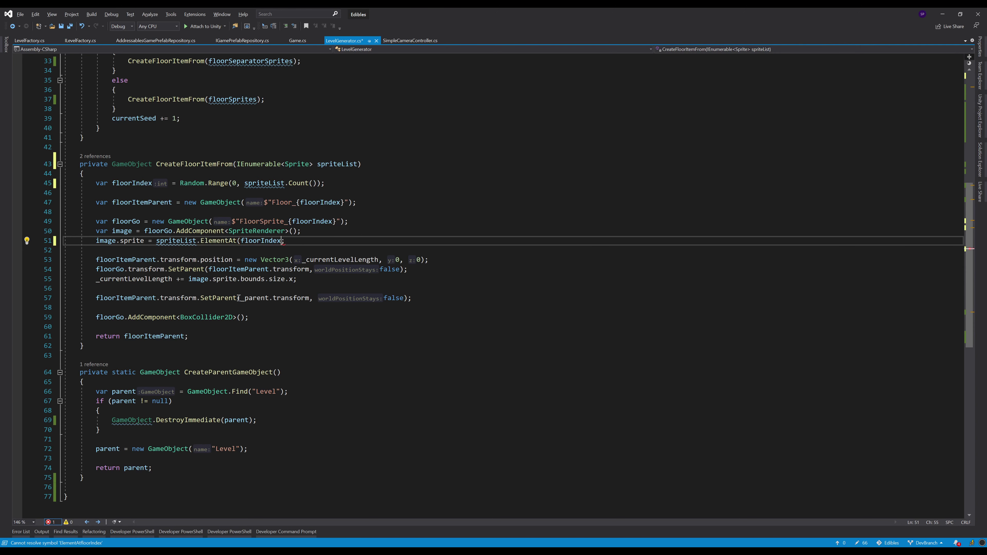
type(")")
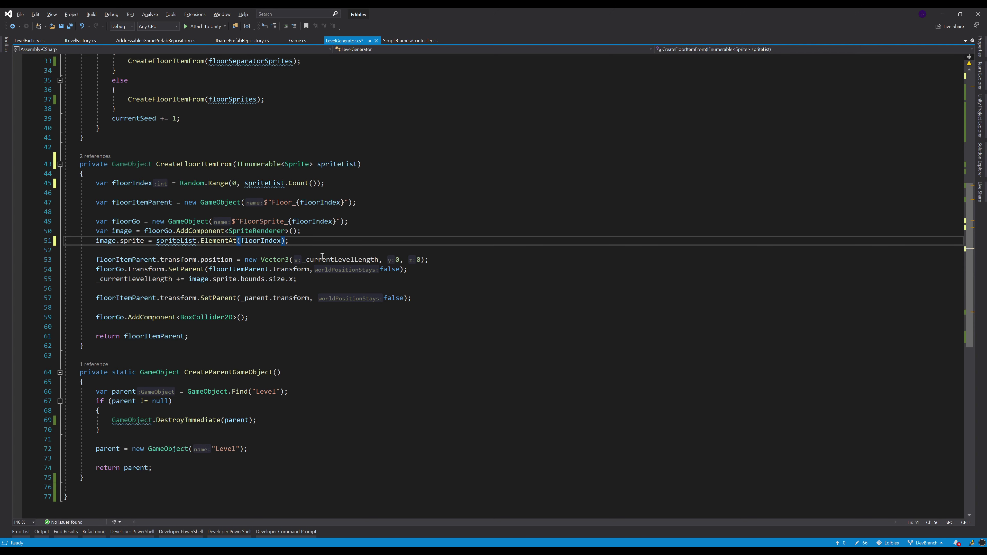
left_click(322, 255)
Review the LevelGenerator class and its Create method, then save LevelGenerator.cs
scroll(249, 309, "up", 2)
scroll(251, 307, "up", 9)
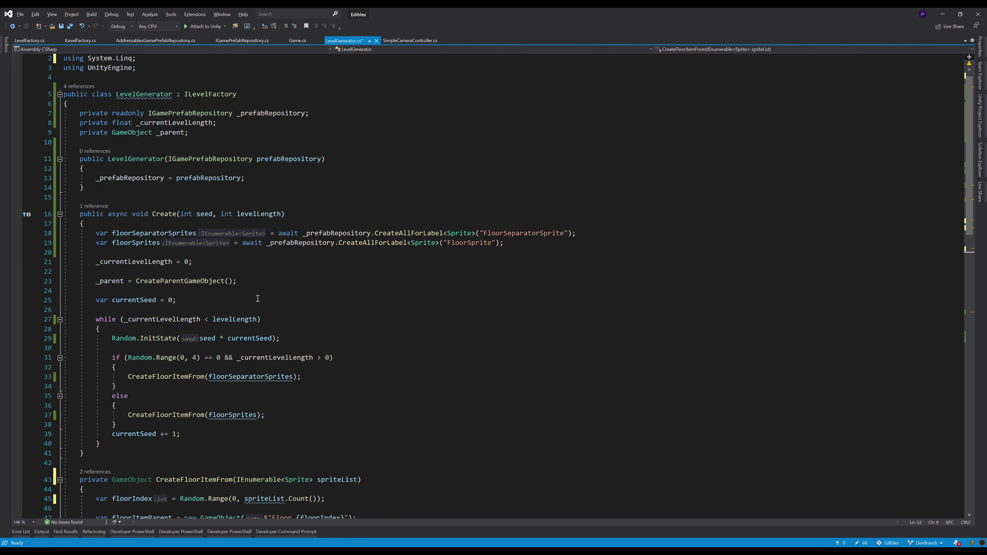
scroll(254, 304, "down", 5)
scroll(257, 298, "up", 5)
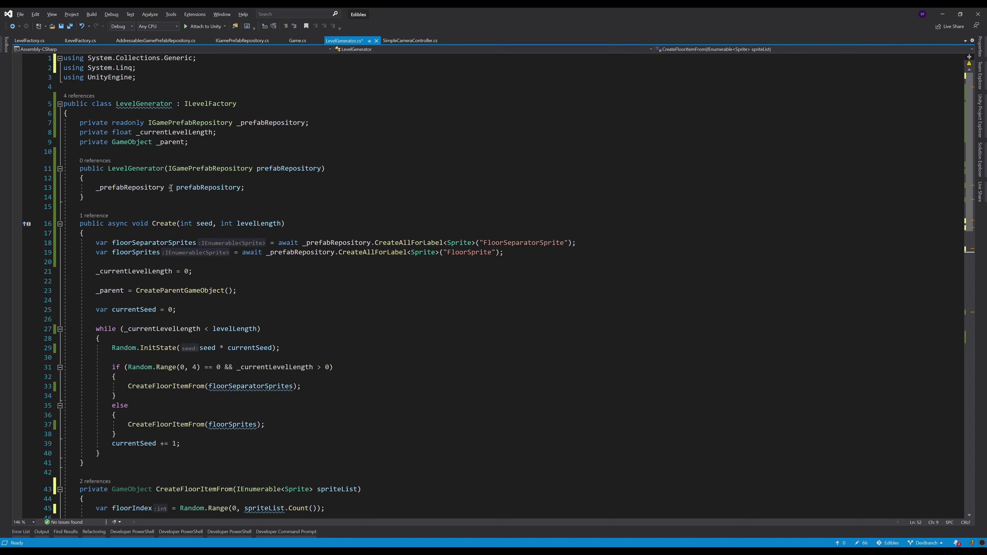
left_click(140, 106)
left_click(311, 188)
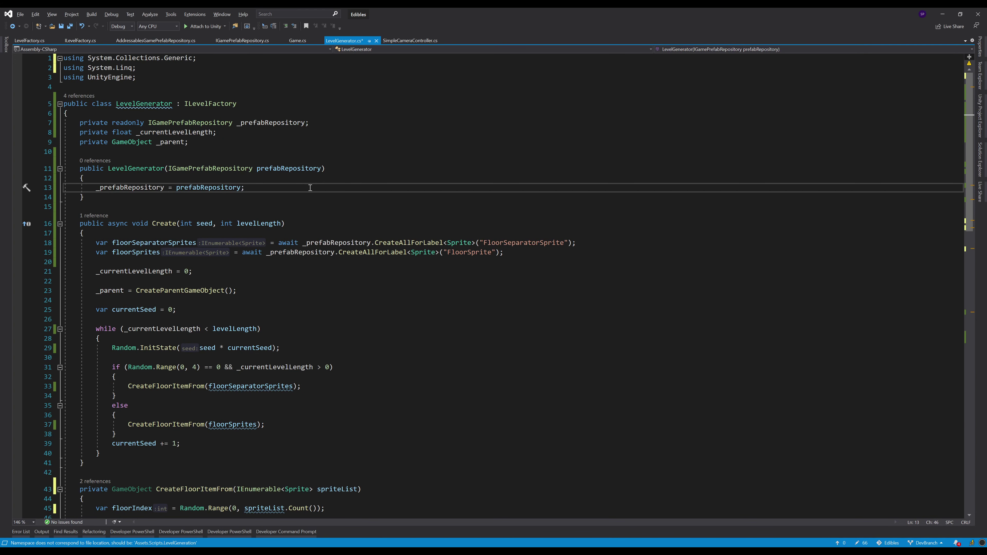
left_click(254, 286)
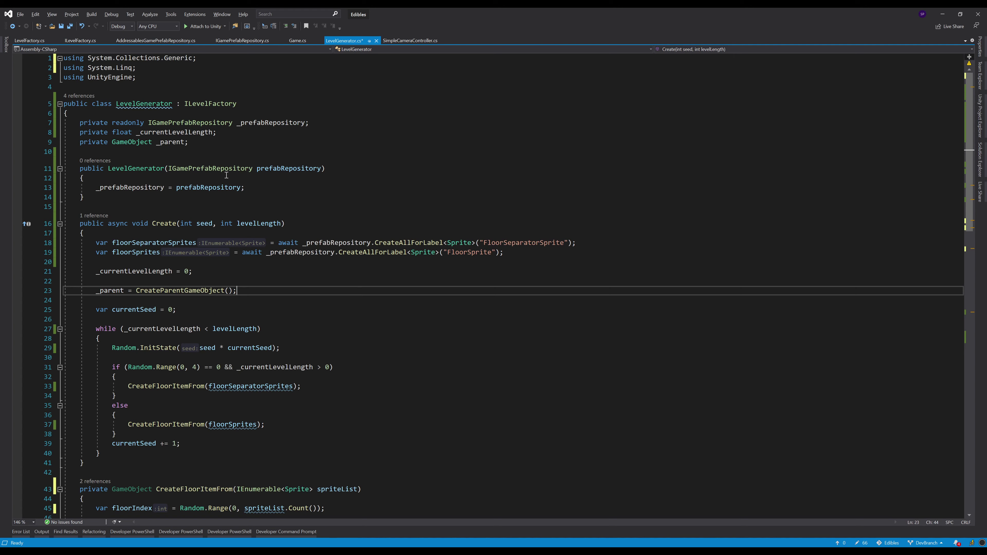
key("ctrl+s")
Inspect the ILevelFactory and LevelGenerator names, then bring up Game.cs
left_click(248, 152)
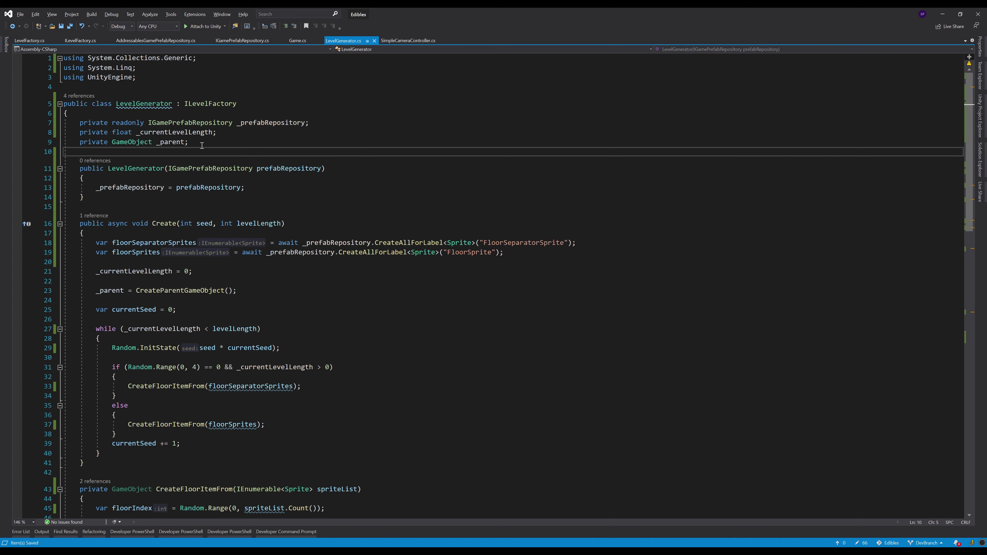
double_click(200, 103)
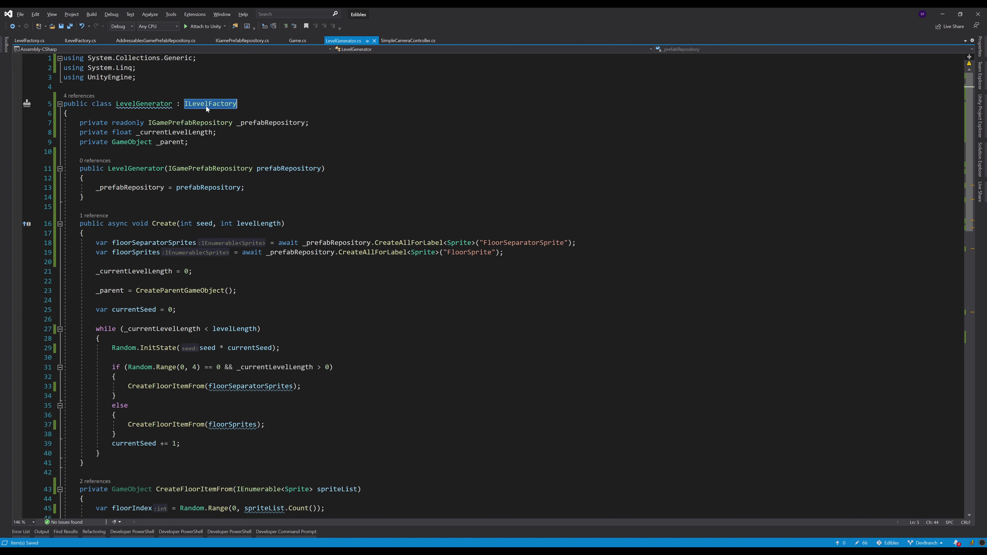
double_click(153, 104)
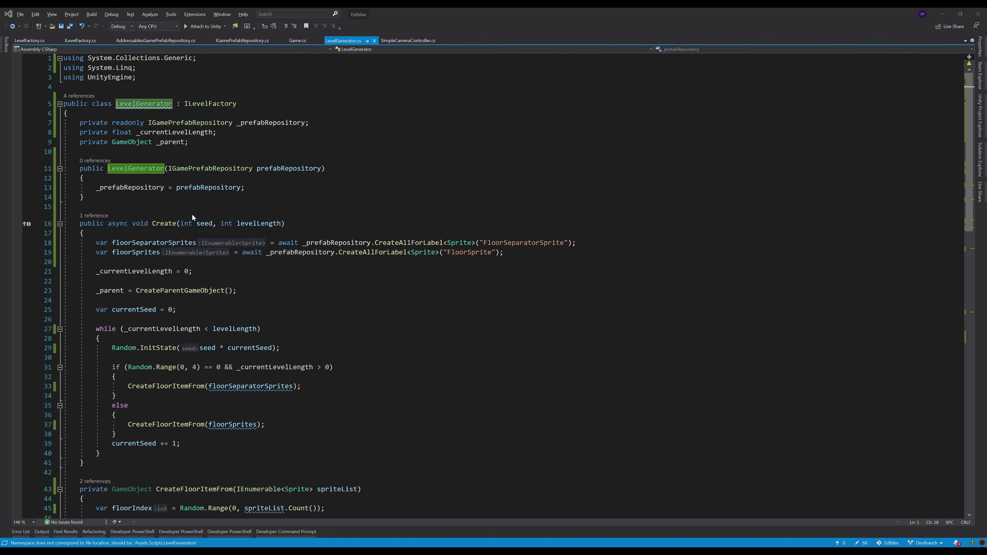
left_click(297, 41)
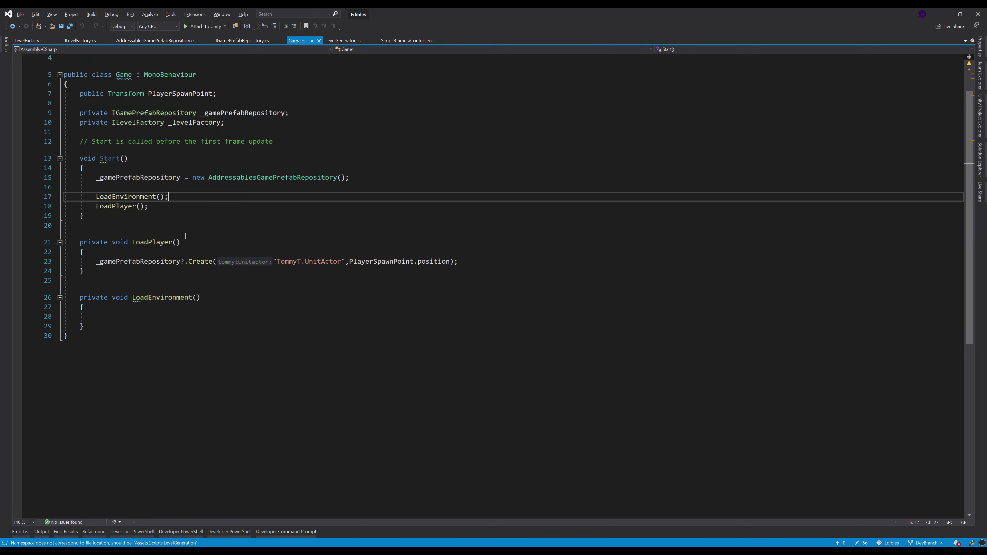
Write _levelFactory.Create(3, 150); in the empty LoadEnvironment body and save Game.cs
key("Up")
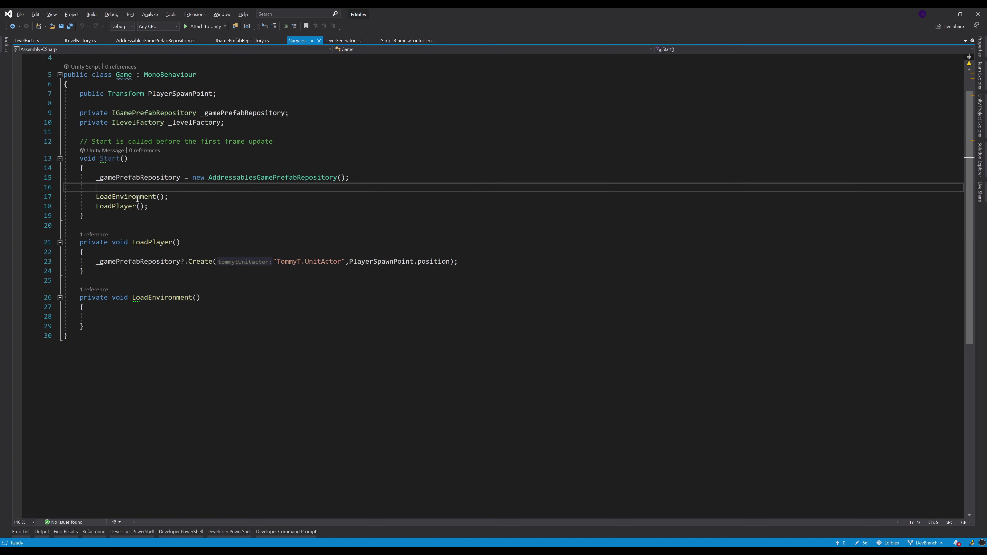
key("Down")
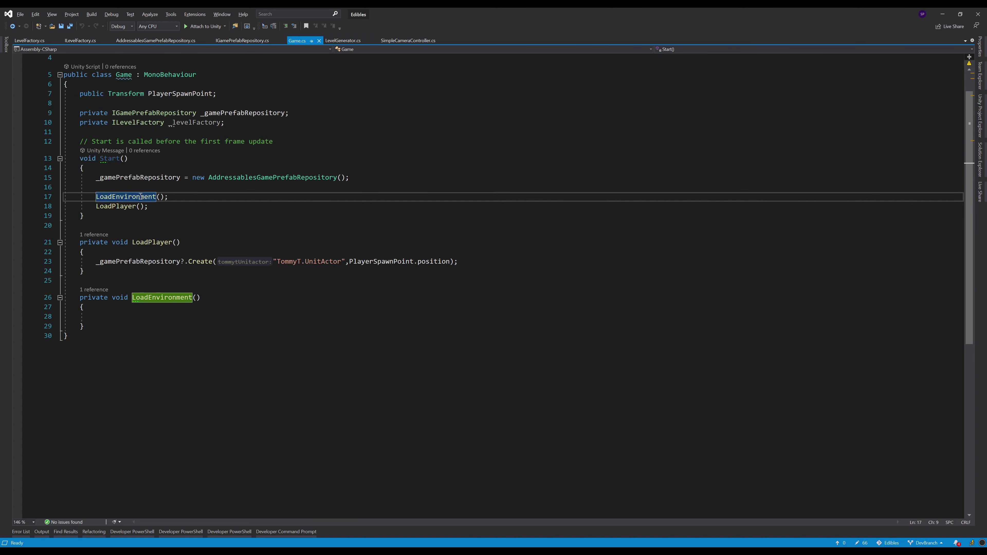
left_click(176, 316)
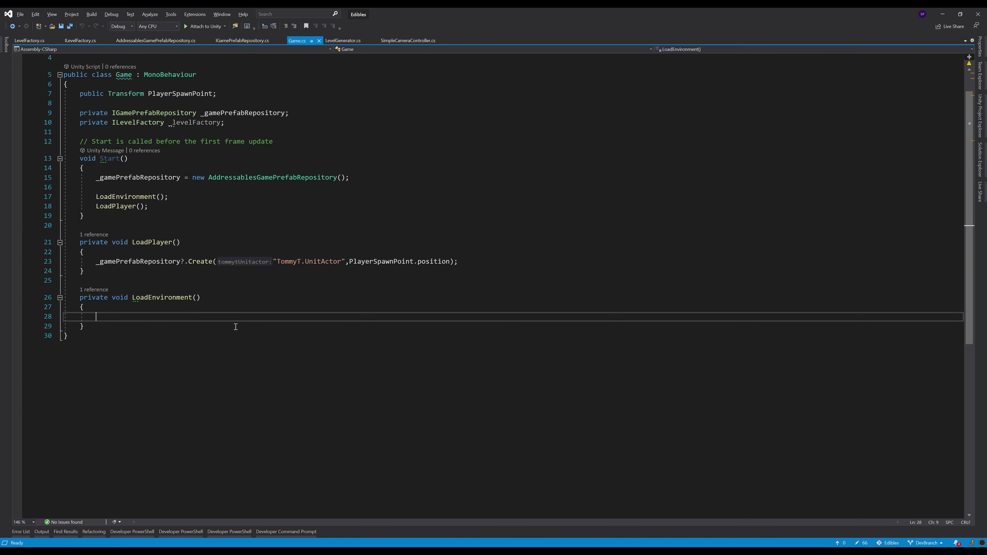
left_click(221, 122)
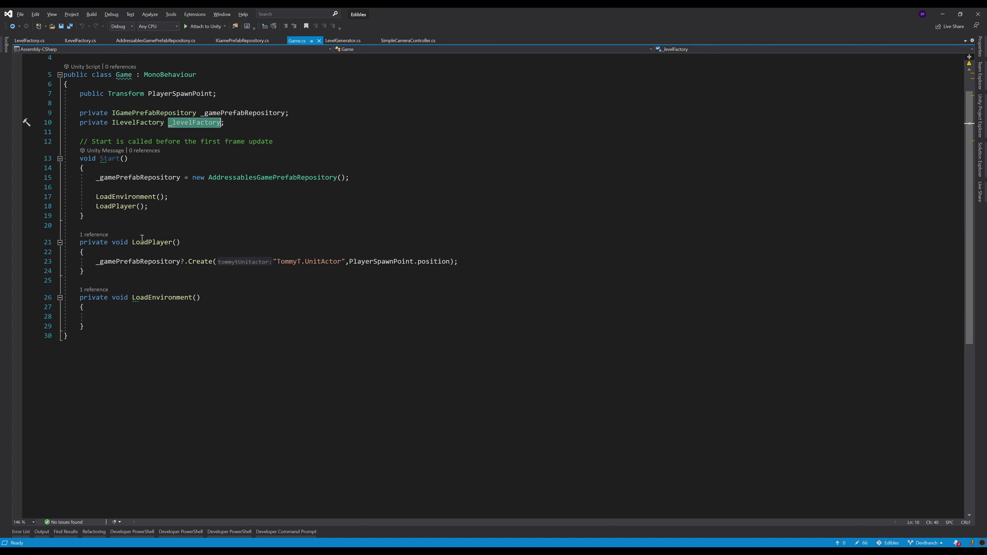
left_click(187, 317)
type("_levelFactory")
type(".")
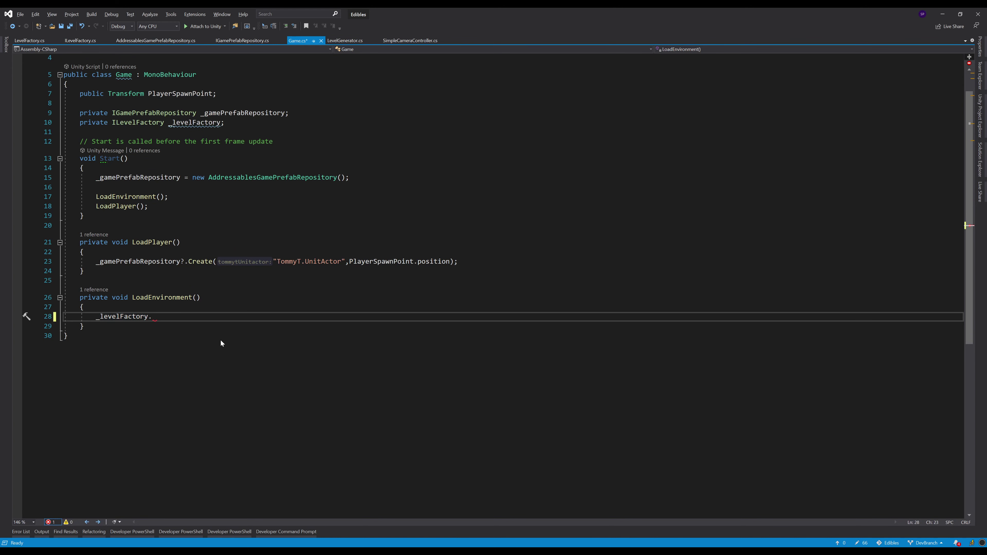
type("Create();")
key("Left")
key("Left")
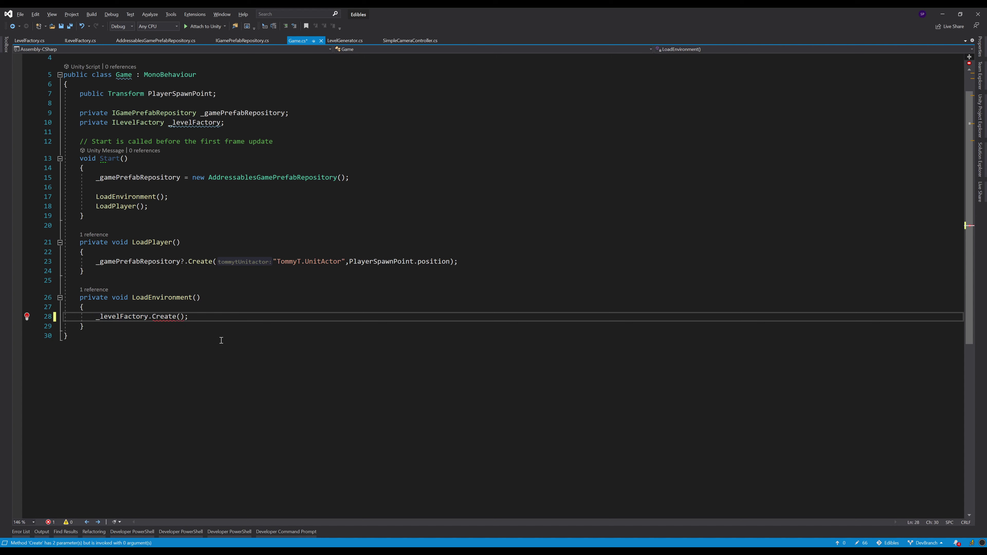
type("3,")
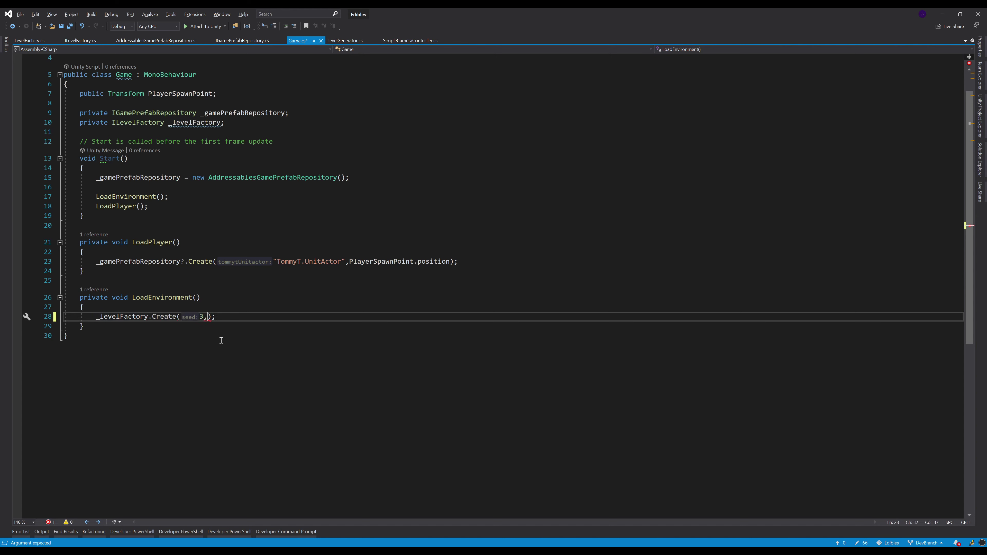
type("150")
key("Down")
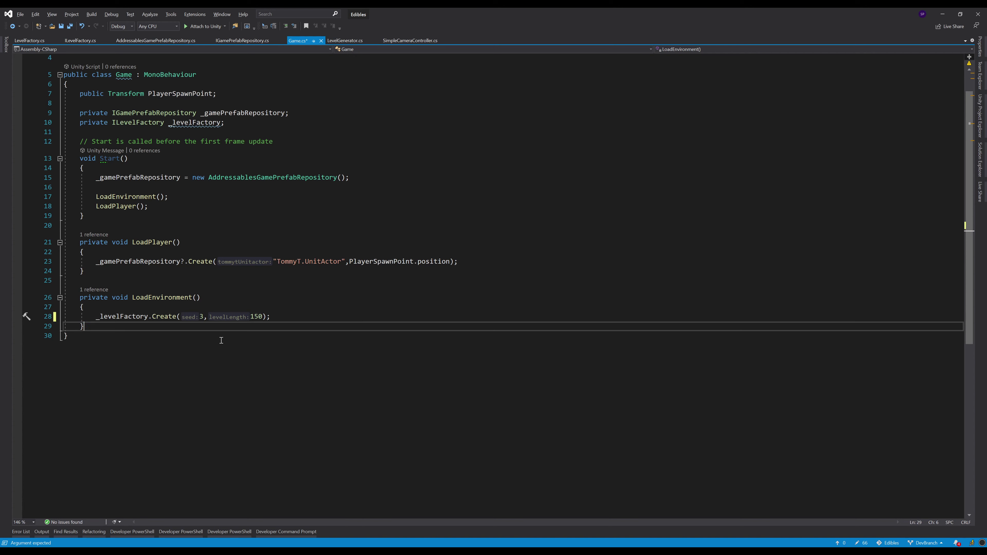
key("ctrl+s")
Review the seed and levelLength arguments, then move up to the Start comment line
left_click_drag(263, 317, 200, 316)
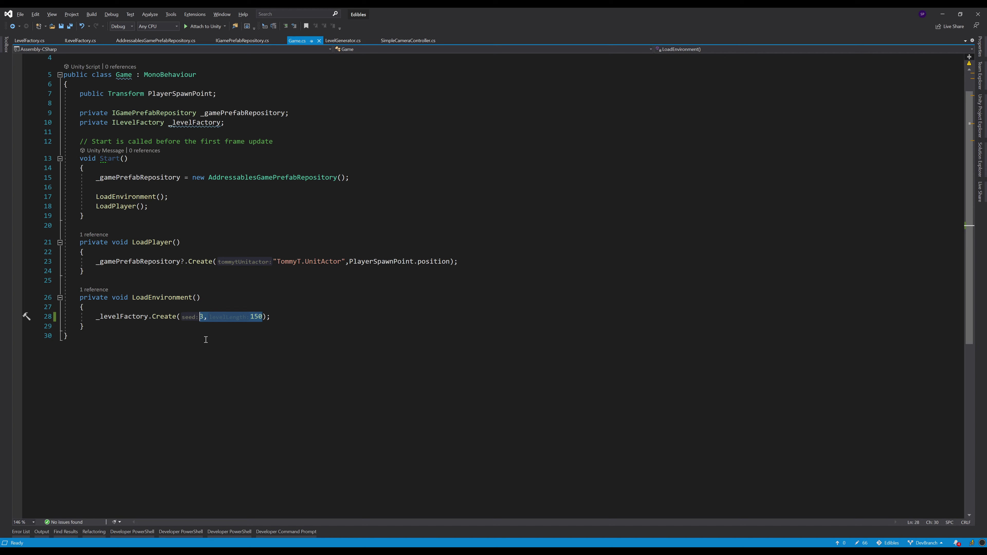
left_click(123, 213)
left_click(303, 141)
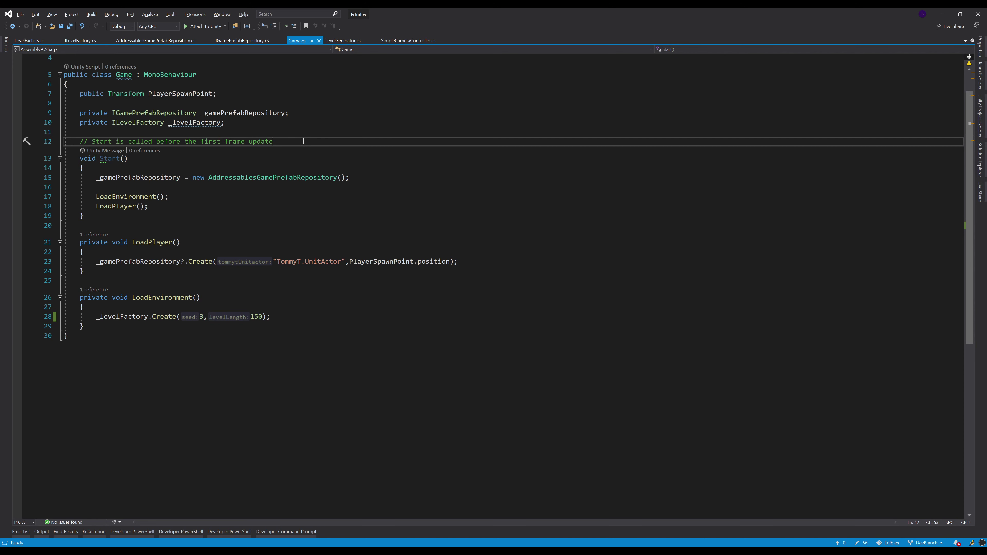
Delete the comment line above Start()
key("shift+Home")
key("BackSpace")
key("Delete")
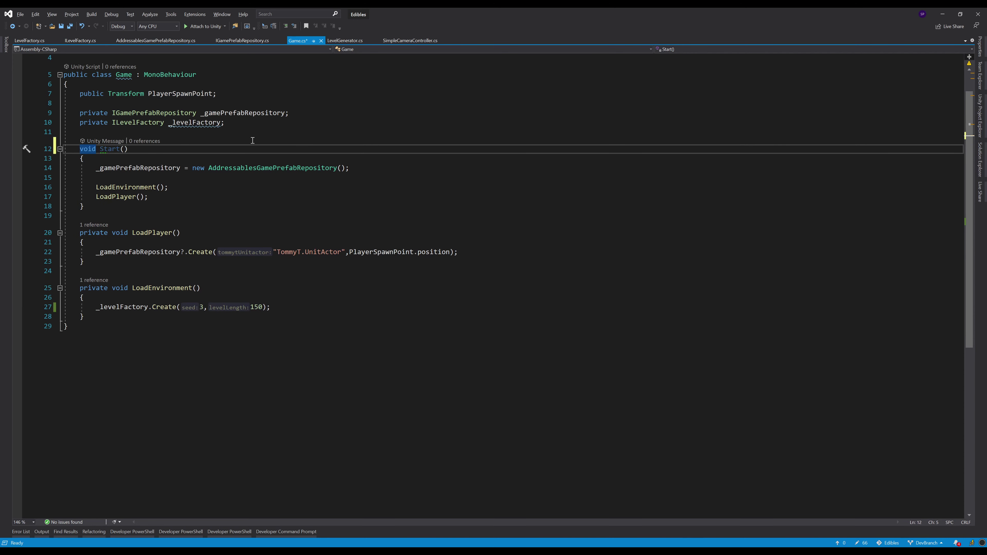
Add _levelFactory = new LevelFactory(); after the repository line in Start and save Game.cs
left_click(181, 166)
left_click(220, 122)
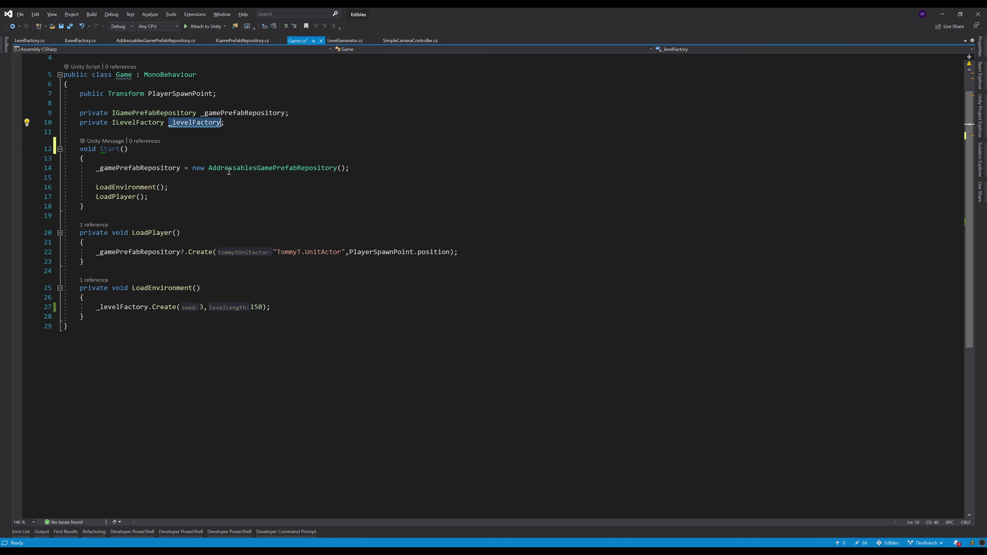
left_click(167, 173)
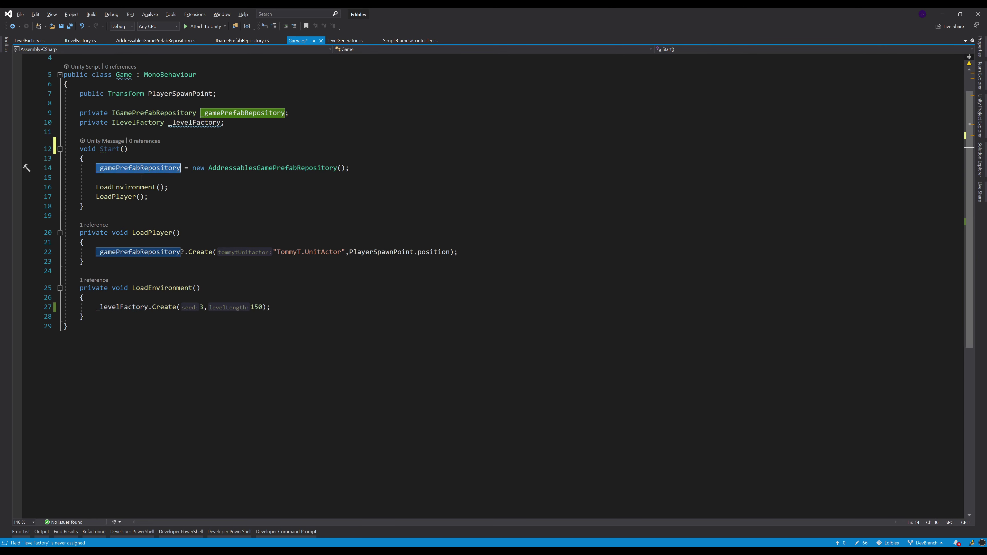
key("End")
key("Return")
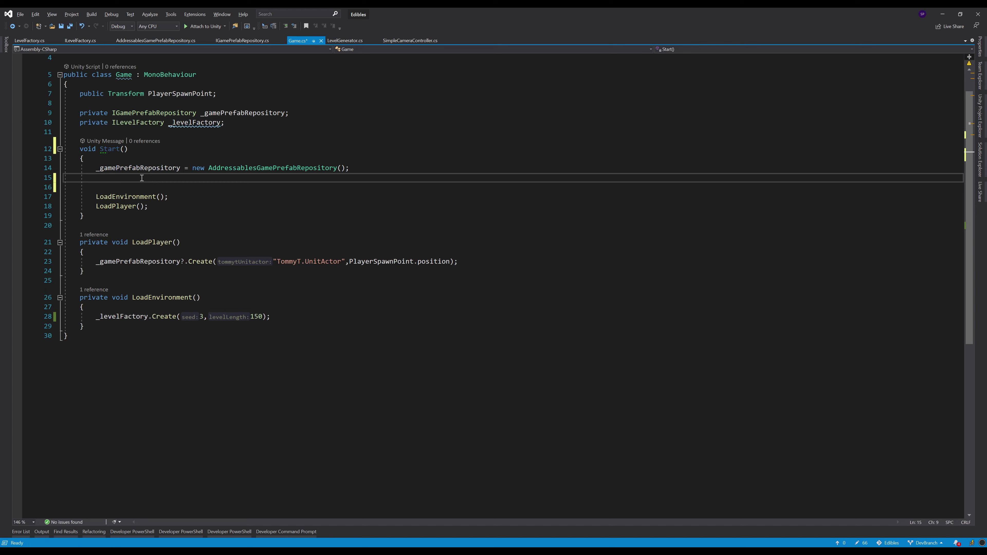
type("_")
type("level")
key("Tab")
type("= new")
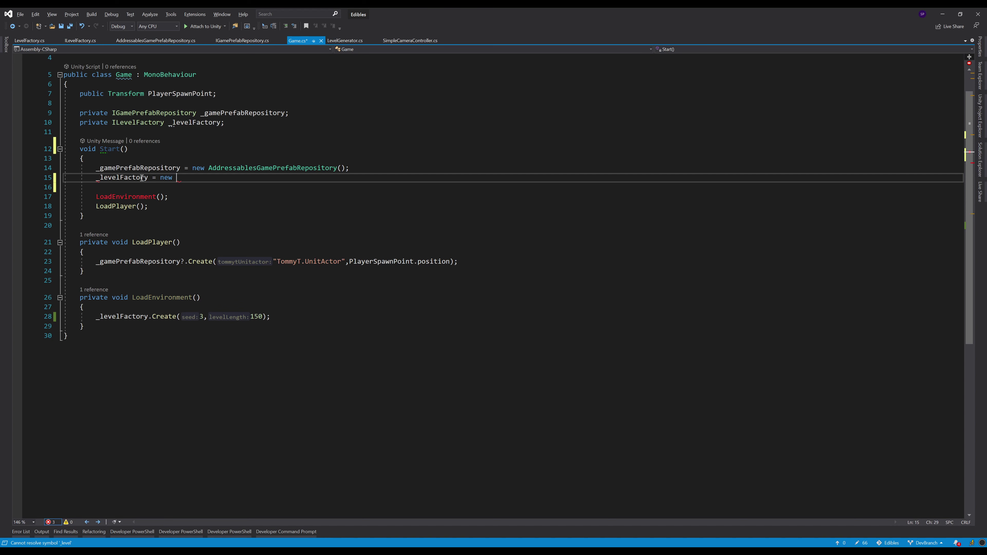
type(" LevelFactory();")
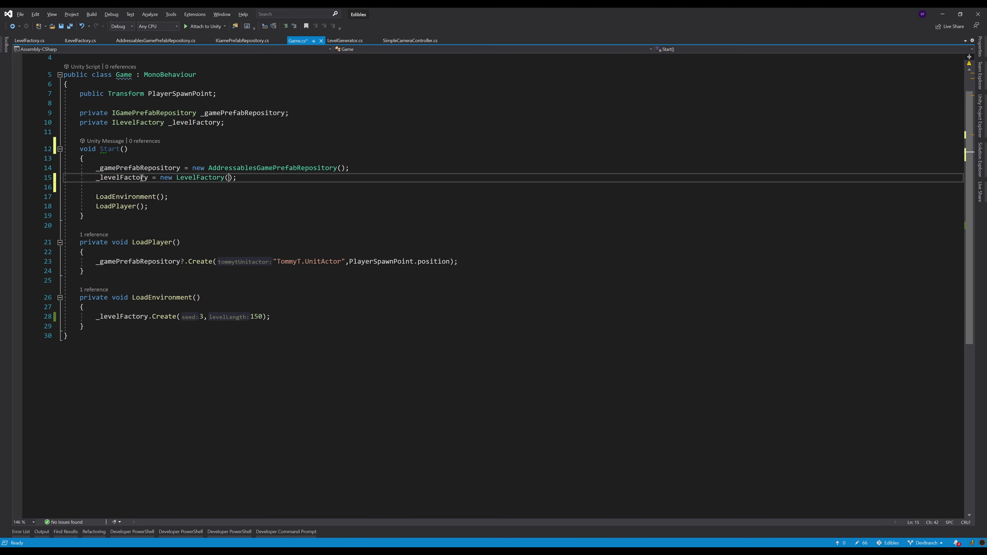
key("ctrl+s")
key("ctrl+Tab")
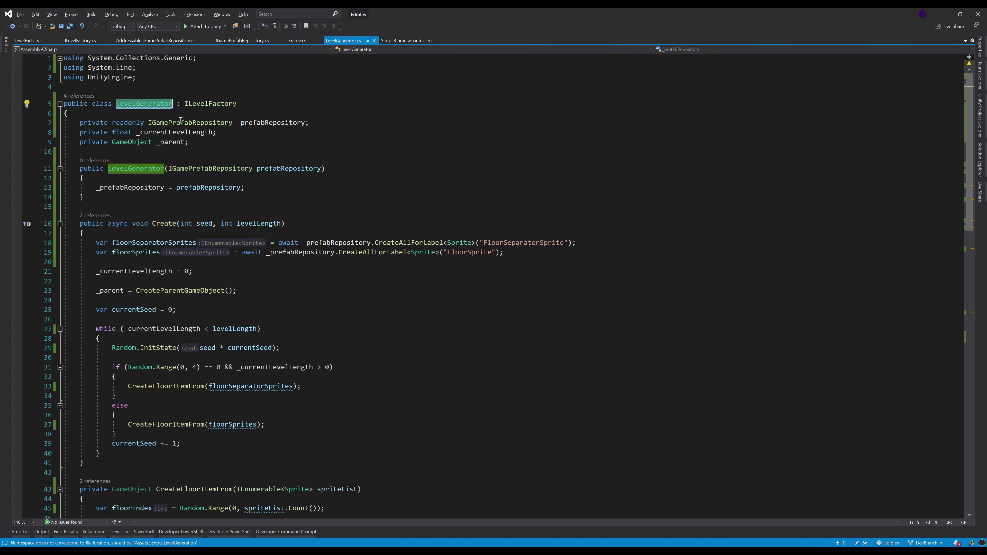
Inspect the LevelFactory class definition with F12, then close it and return to Game.cs
key("ctrl+Tab")
key("Down")
key("Down")
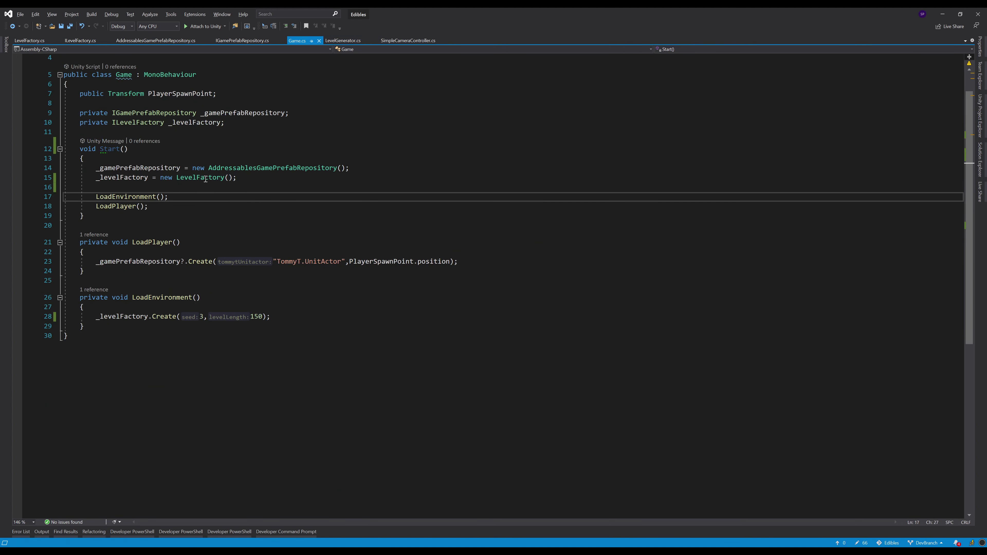
left_click(200, 179)
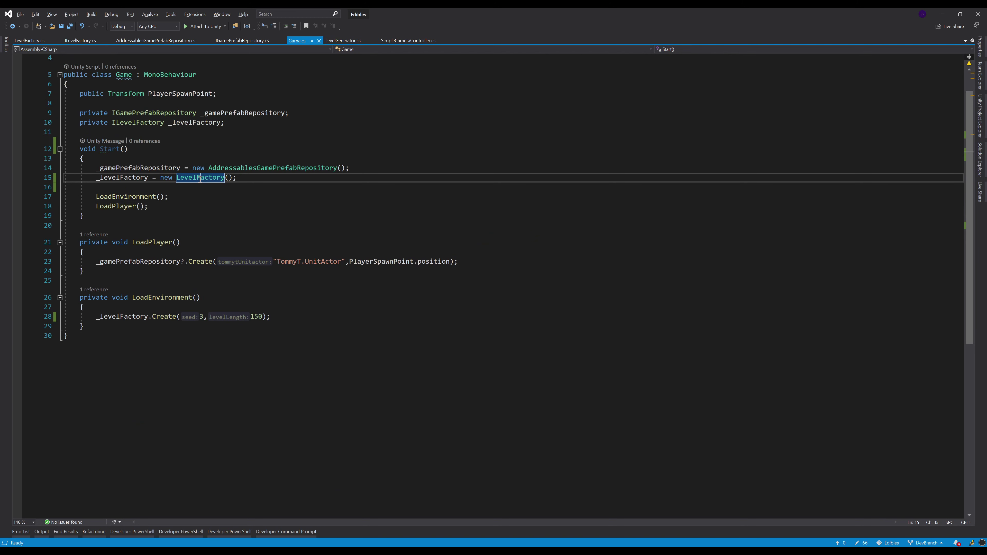
key("F12")
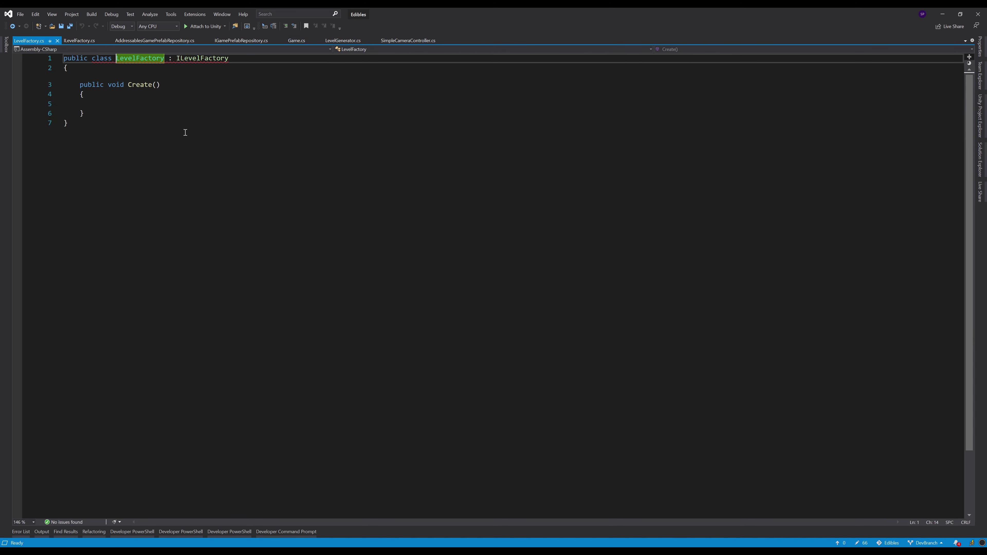
left_click(162, 92)
key("ctrl+minus")
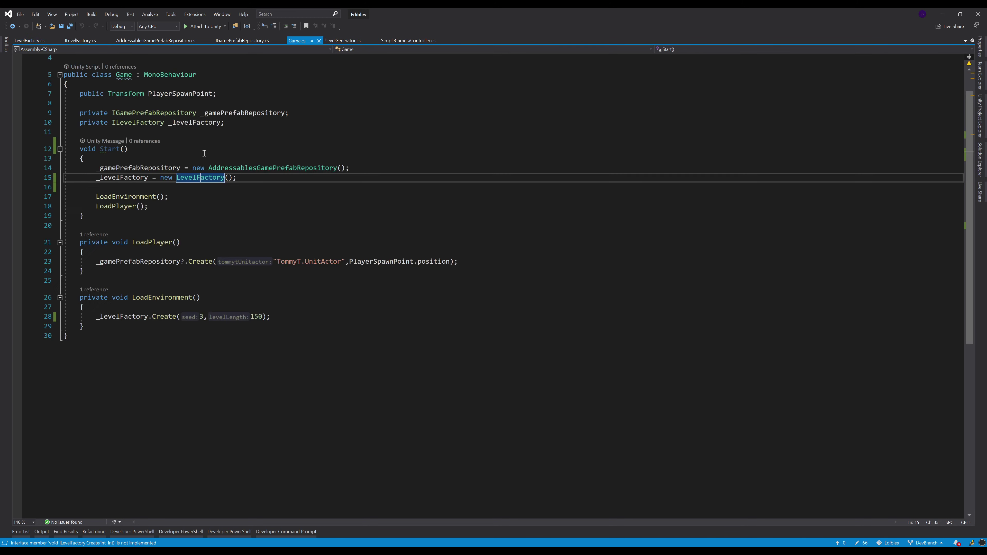
key("ctrl+shift+minus")
left_click(171, 118)
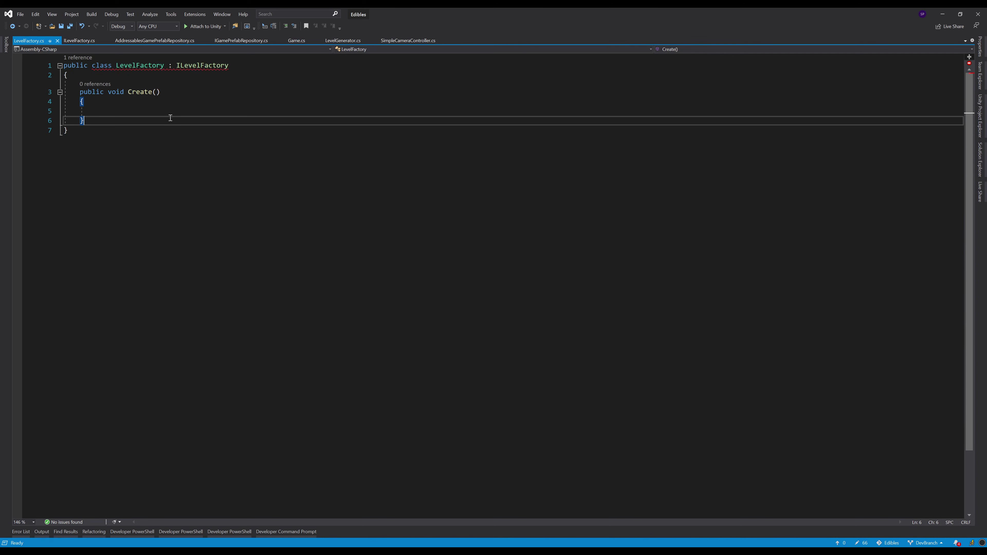
key("ctrl+alt+l")
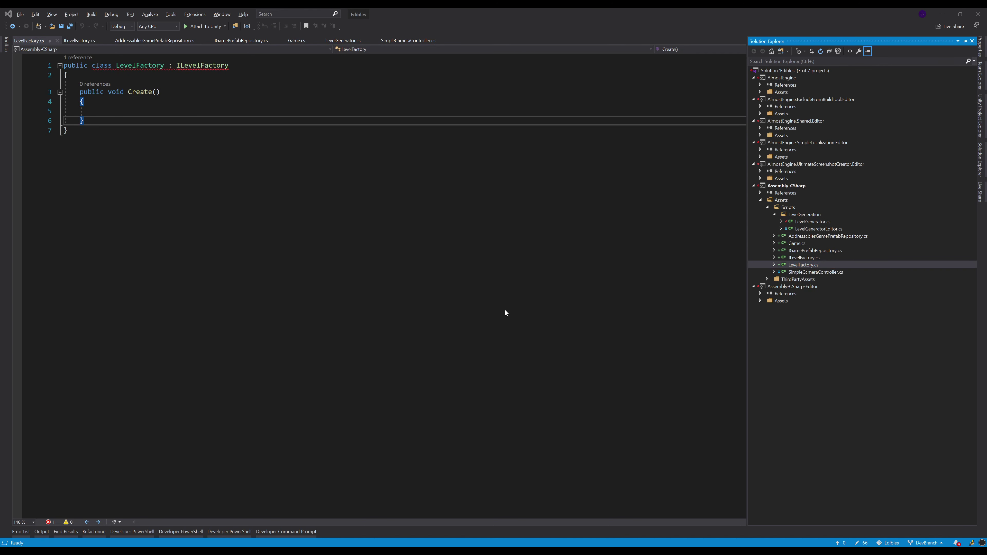
key("ctrl+F4")
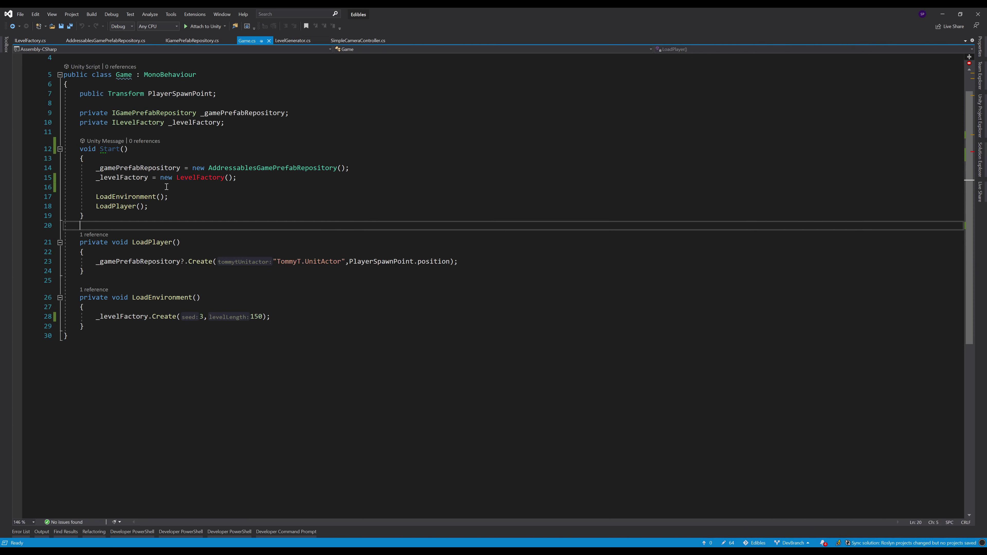
left_click(201, 169)
Try retyping LevelFactory as LevelGenerator on line 15, then undo back to LevelFactory
double_click(201, 177)
key("BackSpace")
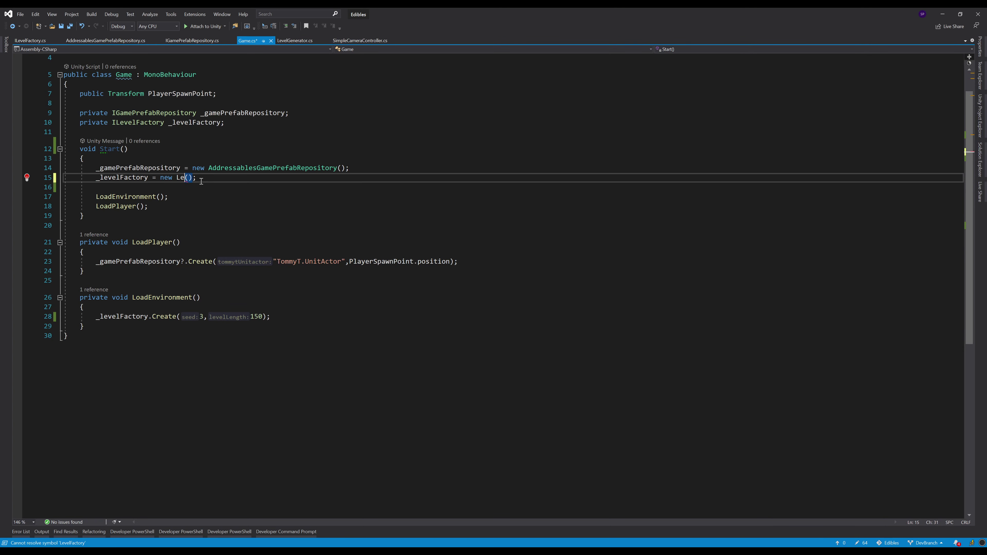
type("LevelGenerator")
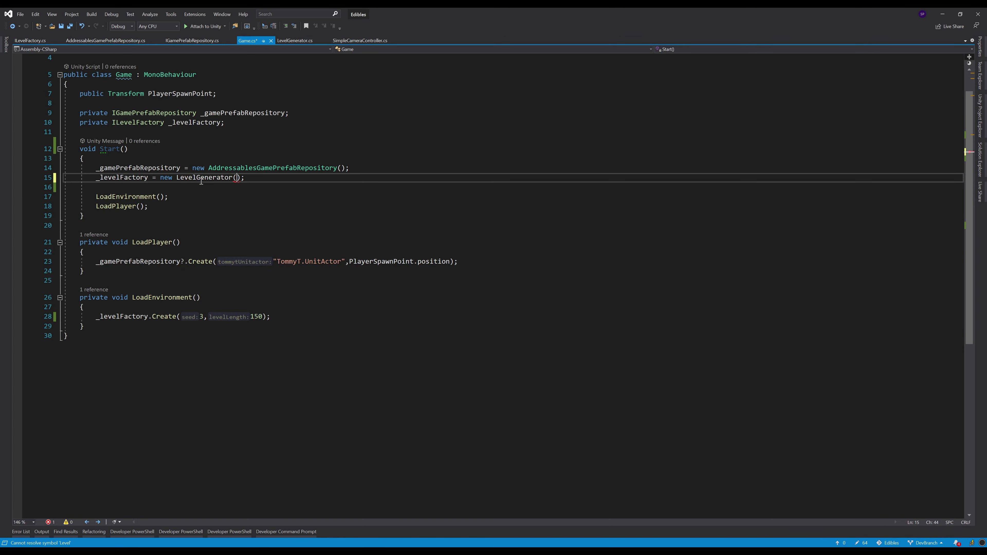
key("Left")
key("Left")
double_click(201, 178)
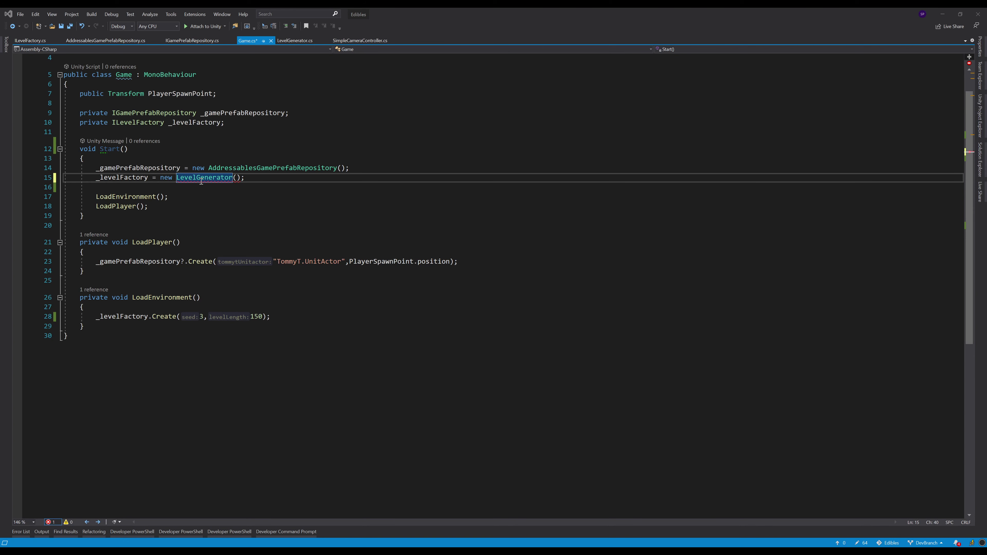
key("ctrl+z")
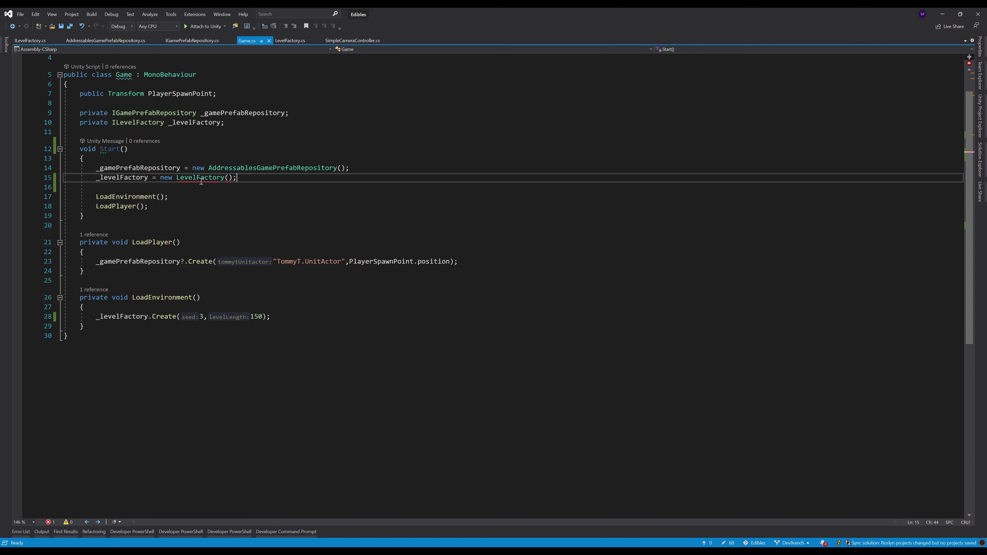
key("Right")
key("Right")
key("Right")
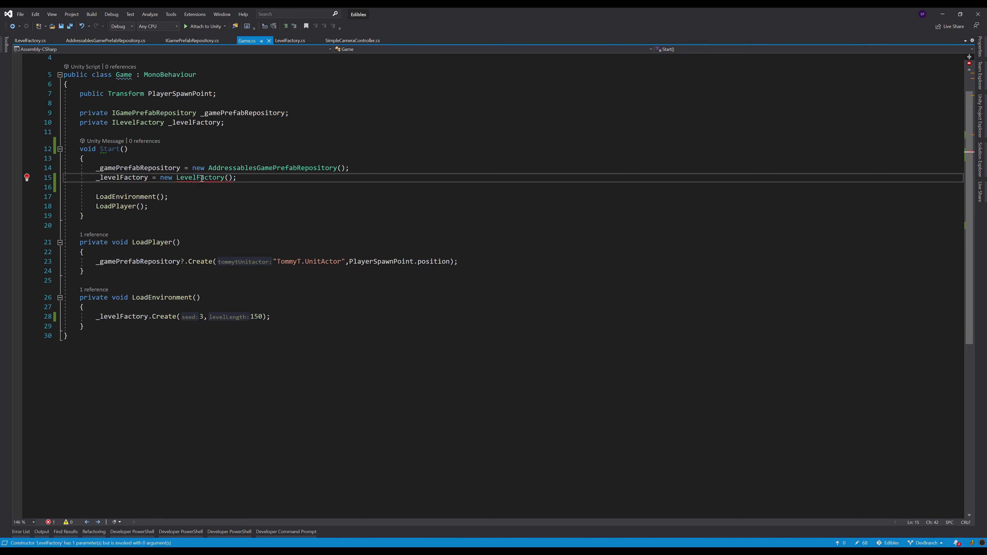
Pass _gamePrefabRepository into new LevelFactory( ) on line 15 and save Game.cs
left_click(172, 170)
left_click(229, 178)
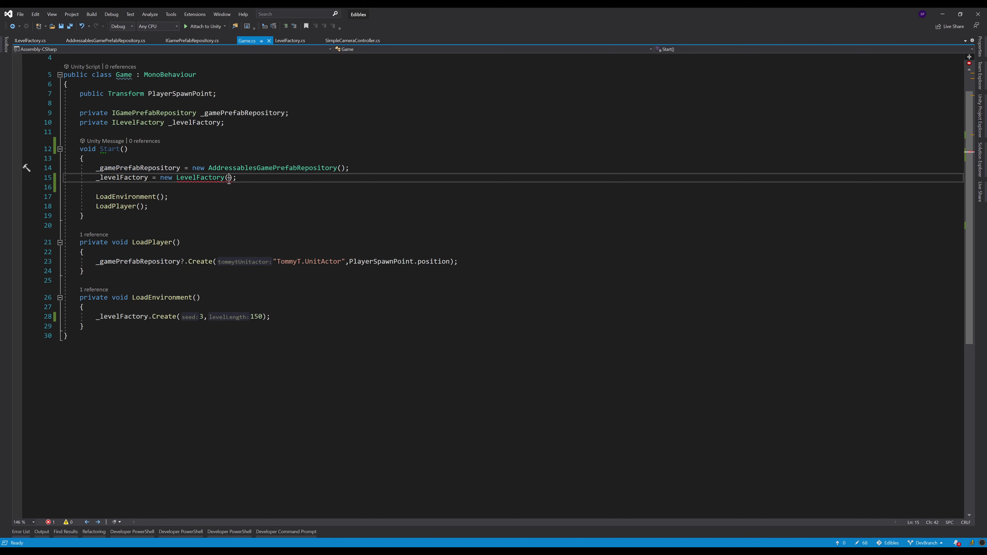
type("_gamePrefabRepository")
key("End")
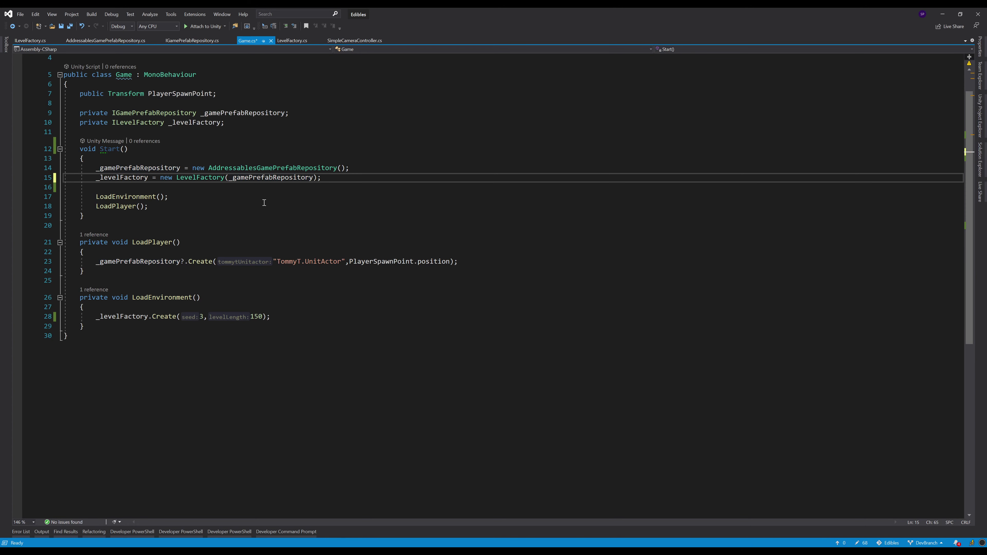
key("Down")
key("Down")
key("ctrl+s")
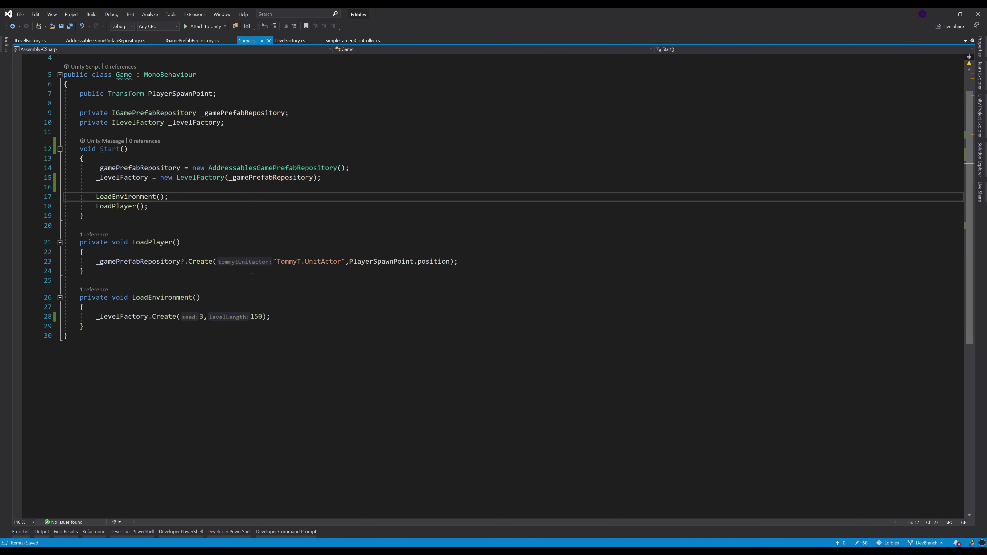
left_click(155, 326)
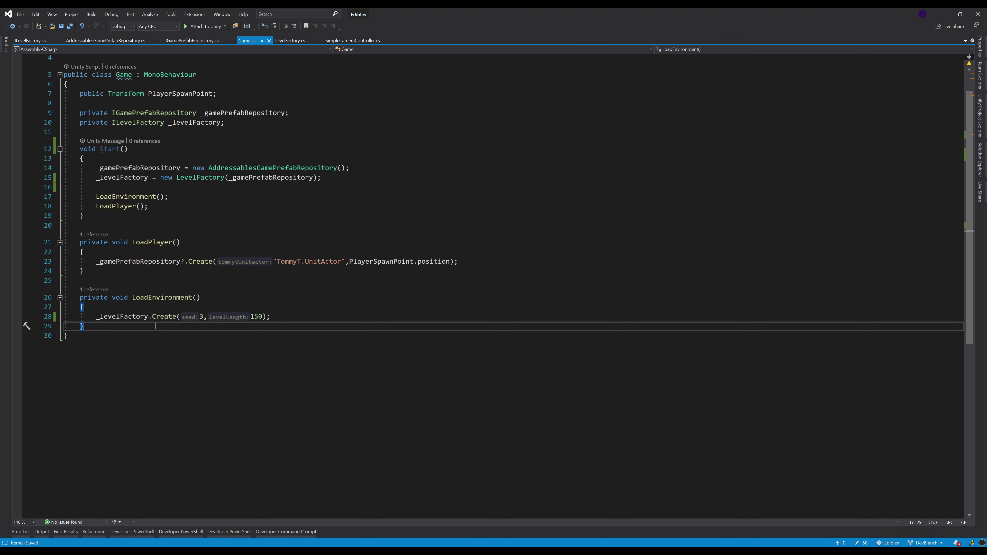
key("ctrl+Tab")
left_click(322, 199)
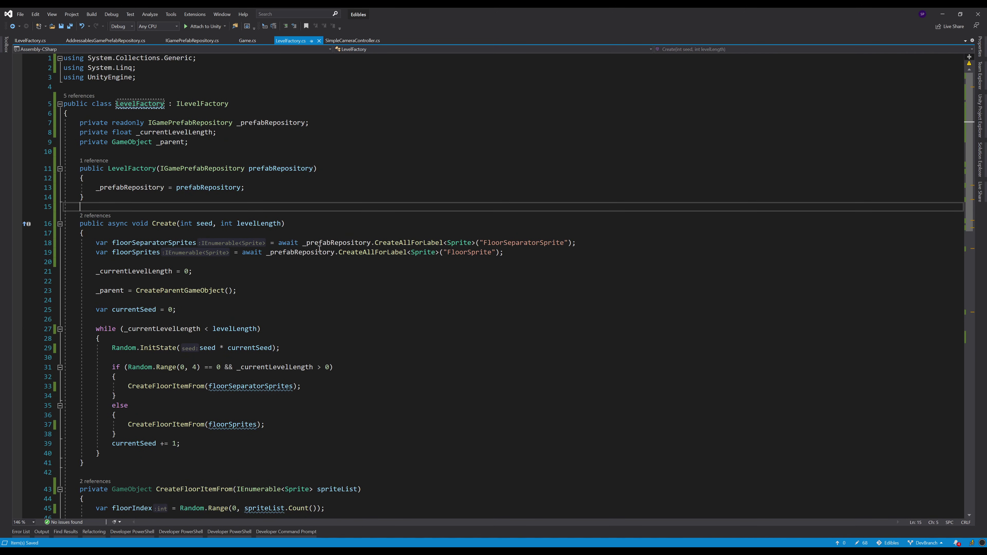
In Unity, delete the old generated Level object from the Hierarchy and save the scene
key("alt+Tab")
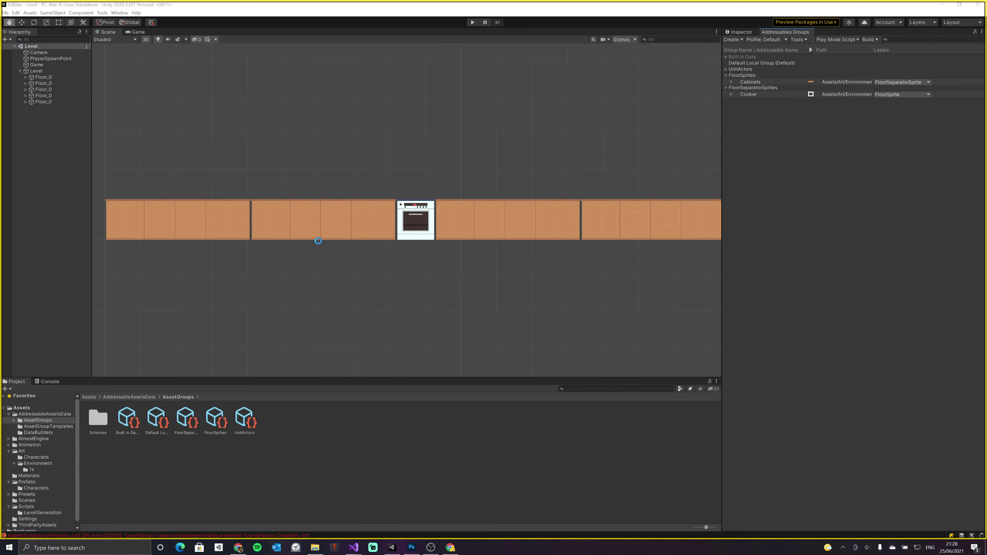
left_click(36, 71)
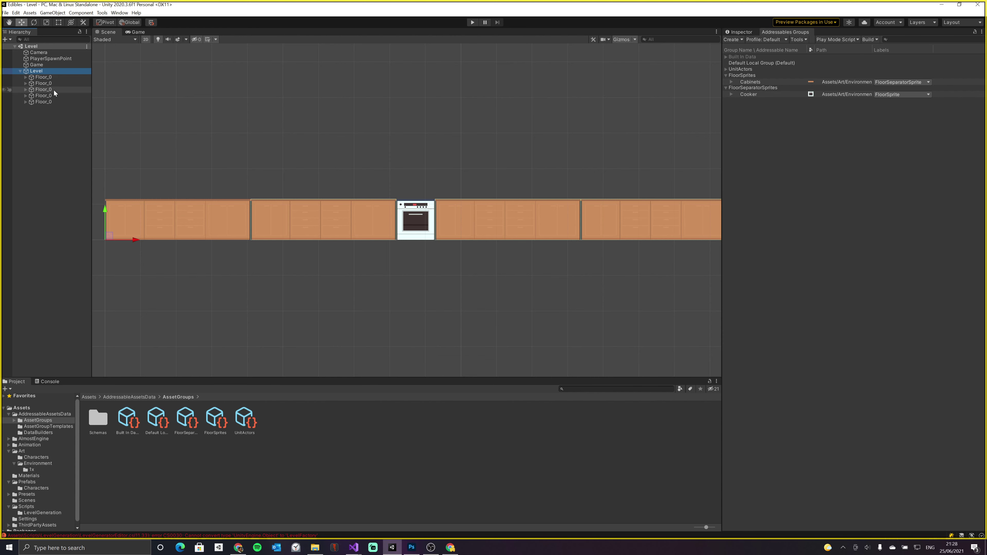
key("Delete")
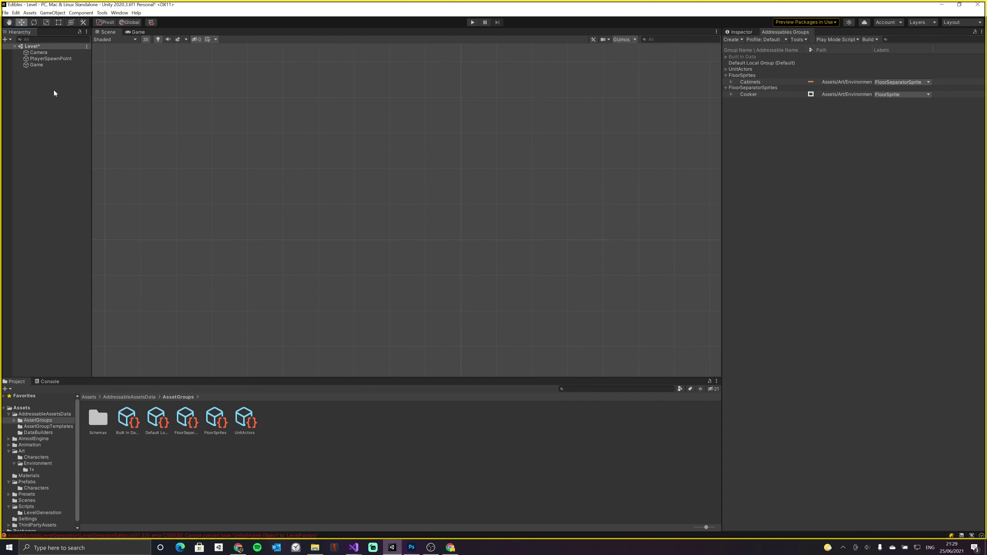
key("ctrl+s")
Attempt Play, clear the Console, and open the LevelGeneratorEditor compile error in code
left_click(472, 22)
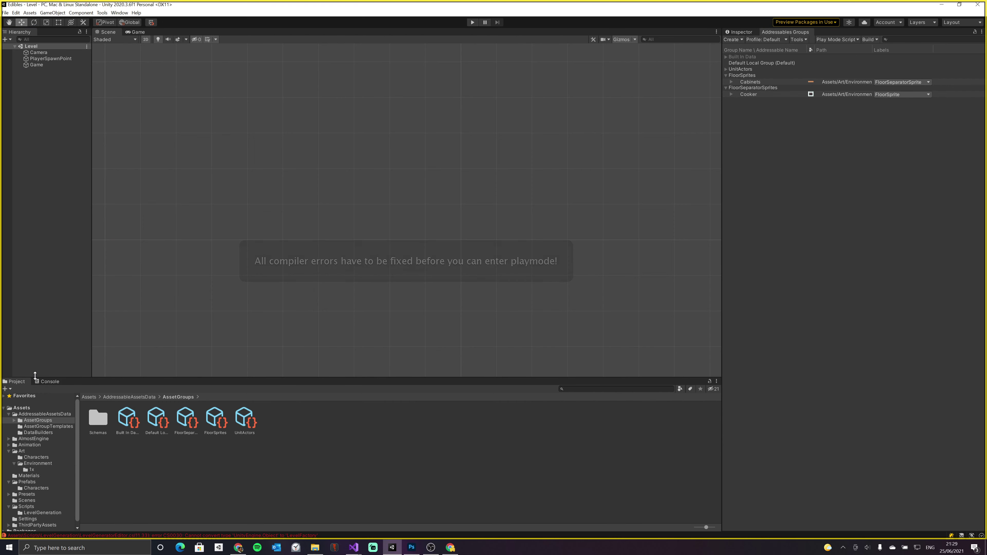
left_click(44, 382)
left_click(8, 389)
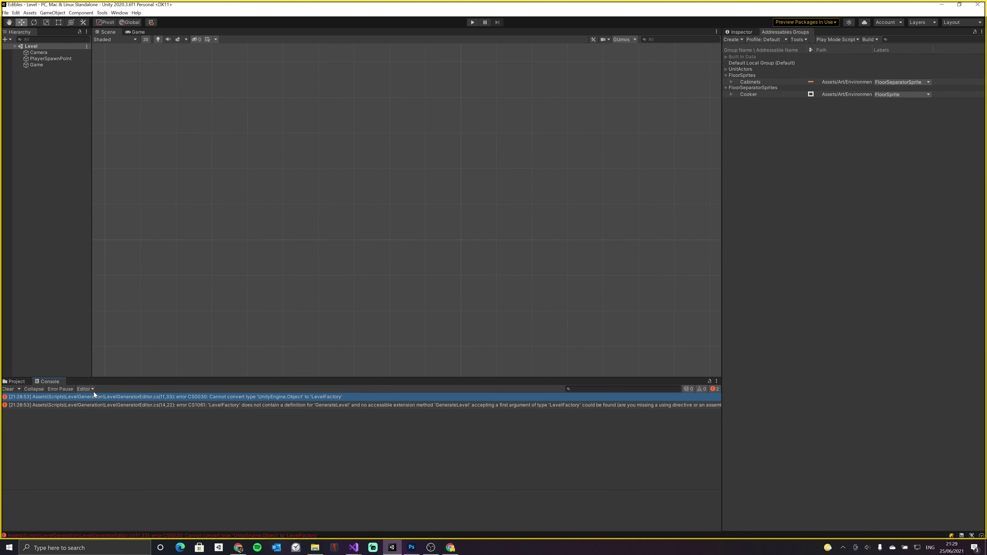
double_click(296, 397)
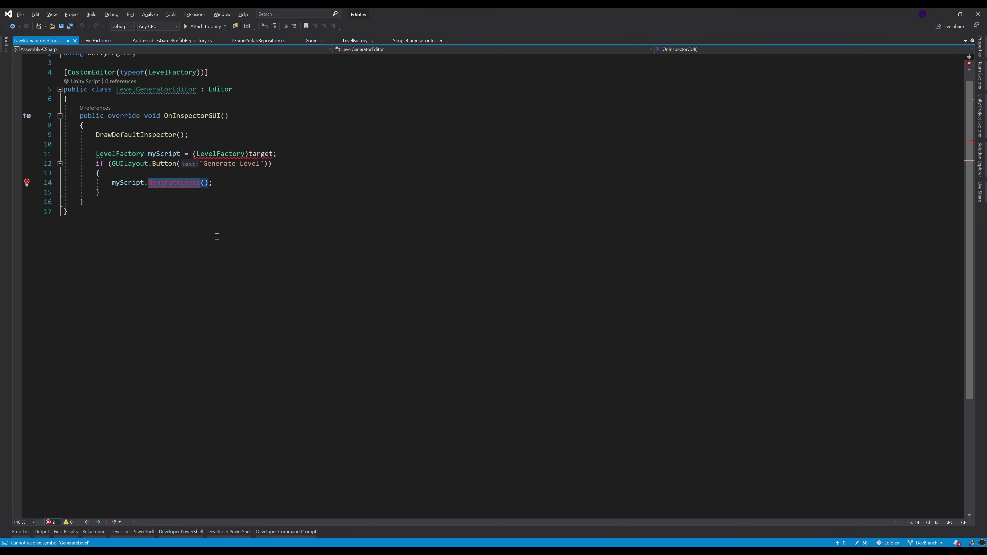
Comment out lines 11–15 (LevelFactory cast and Generate Level button) in LevelGeneratorEditor.cs and save
left_click_drag(101, 193, 98, 154)
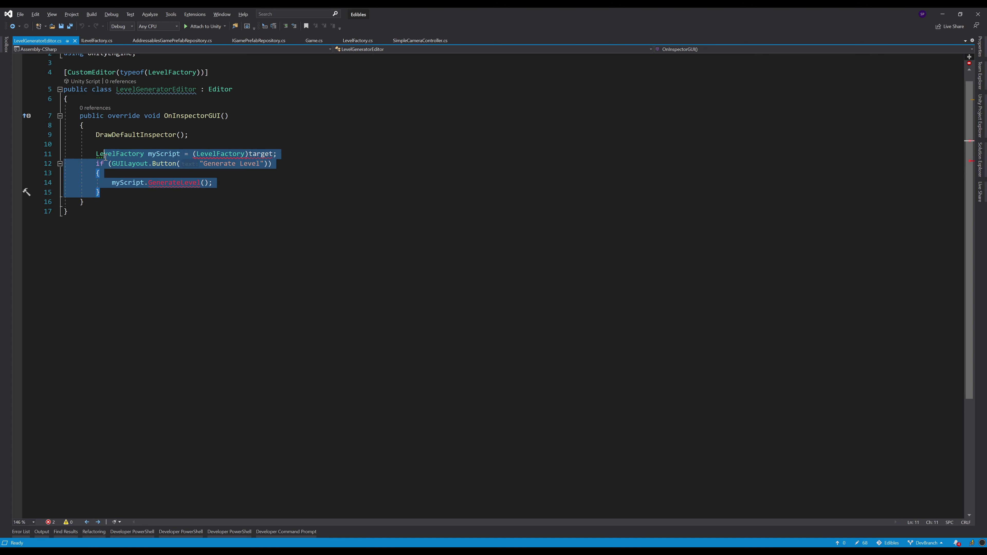
key("ctrl+k")
key("ctrl+c")
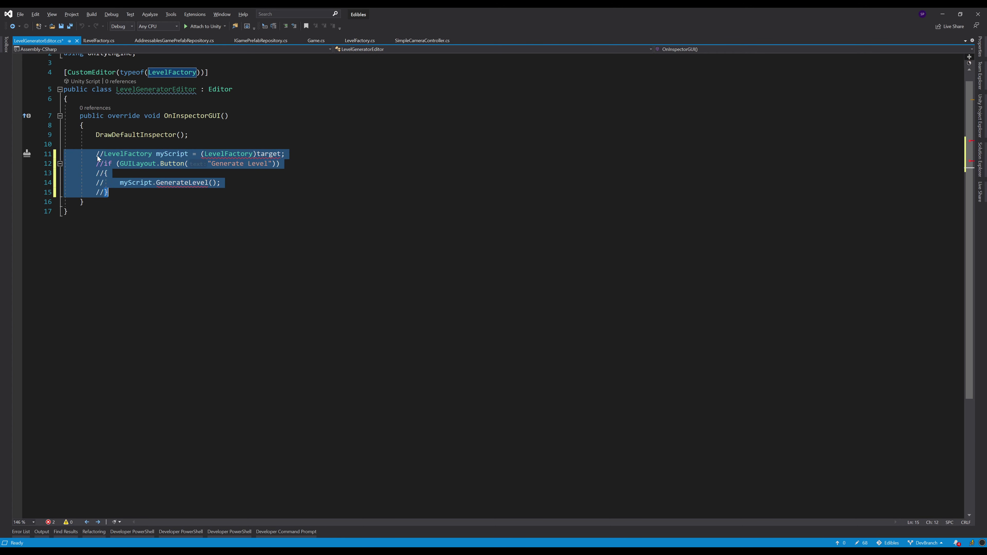
left_click(156, 146)
key("ctrl+s")
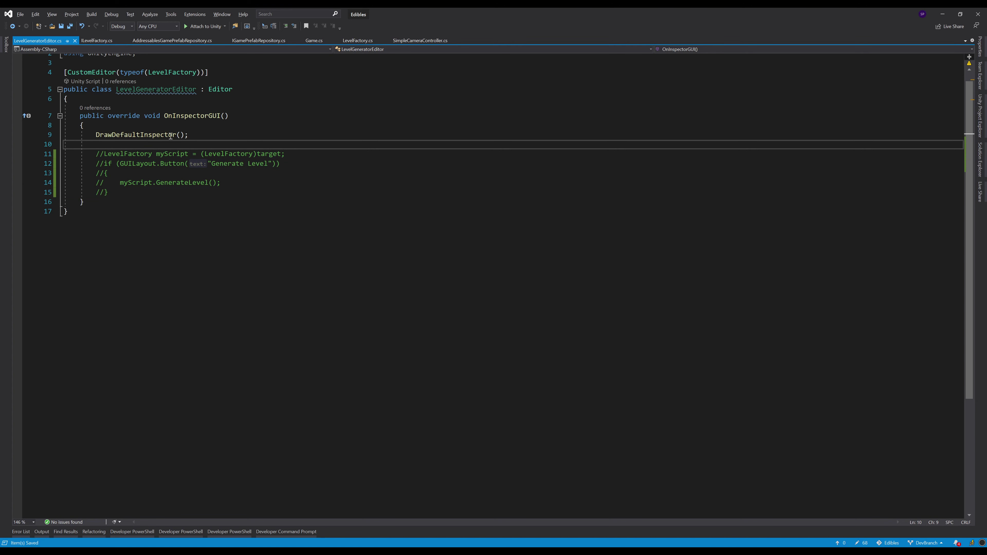
left_click(162, 190)
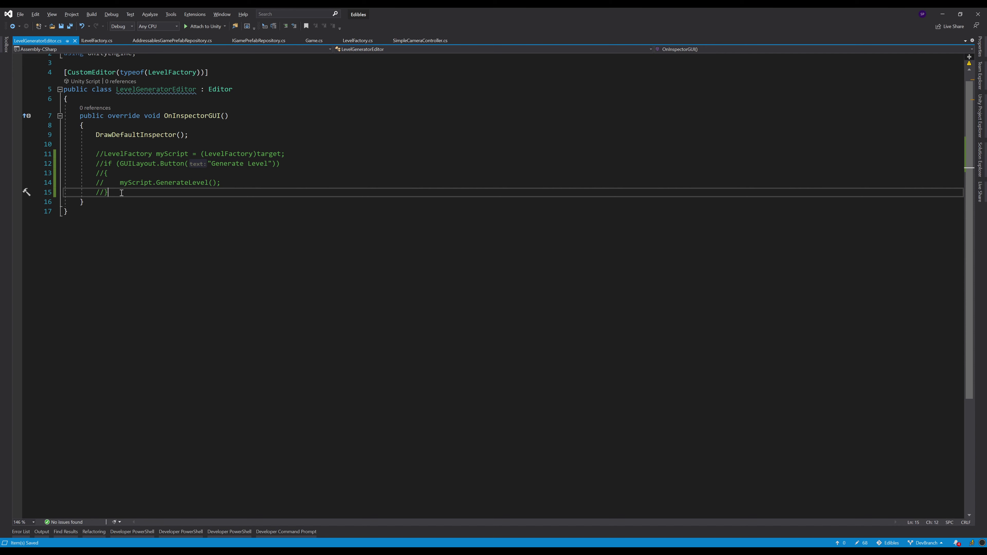
key("alt+Tab")
key("alt+Tab")
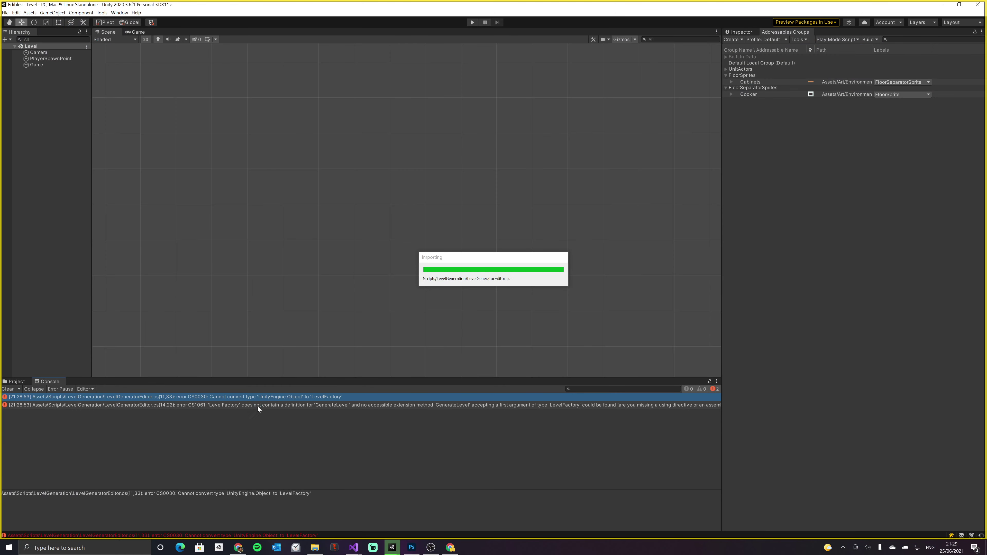
Clear the Console and run the game twice, checking the tomato lands on the cooker and cabinet floor
left_click(4, 389)
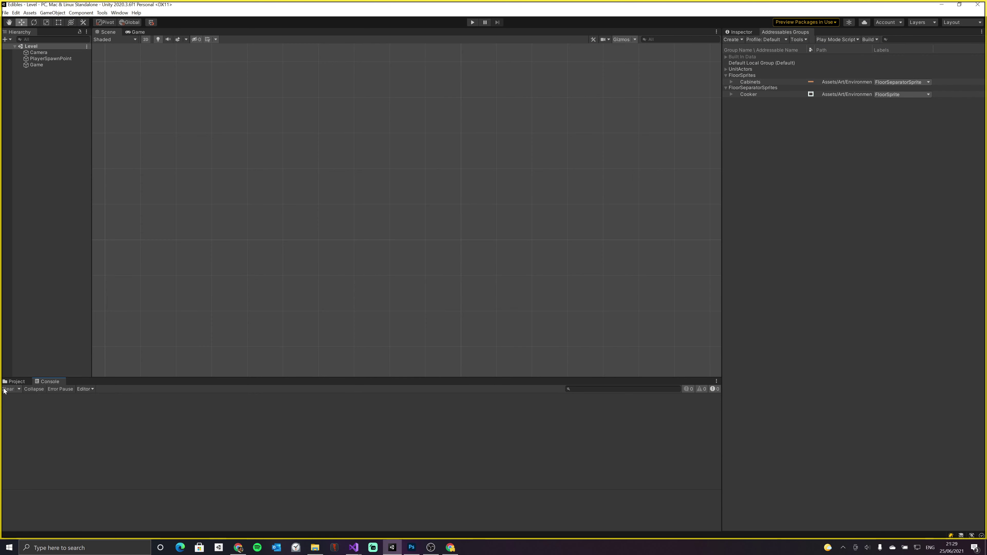
left_click(470, 23)
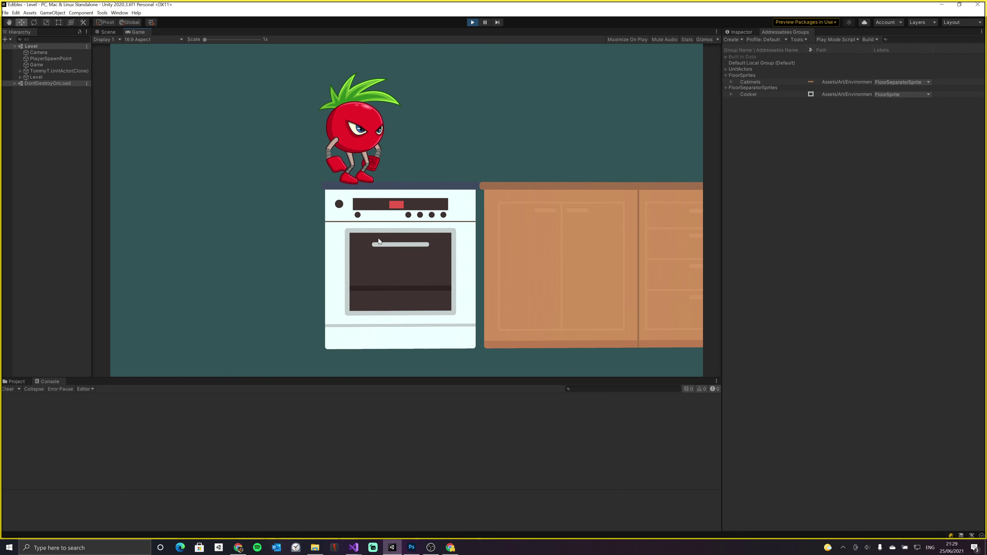
left_click(473, 22)
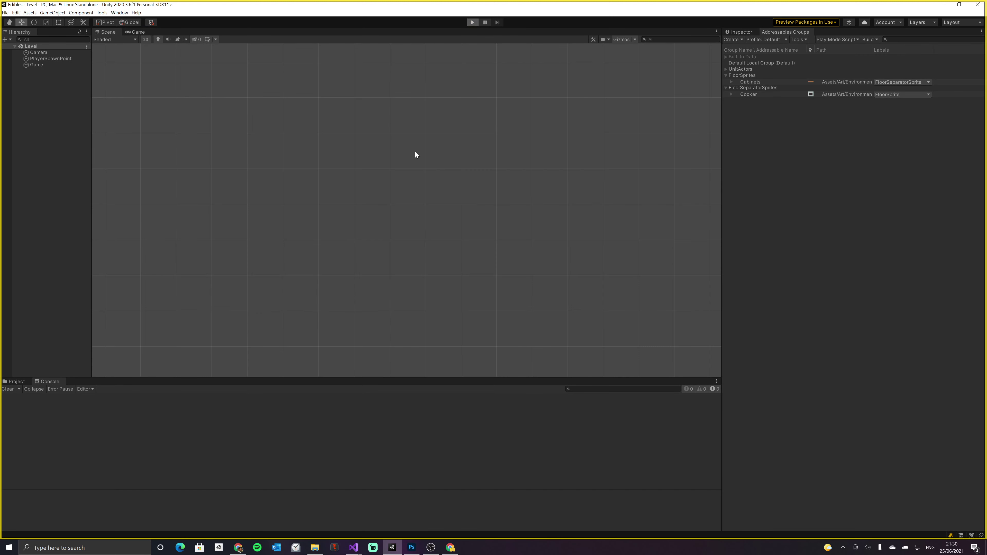
key("ctrl+p")
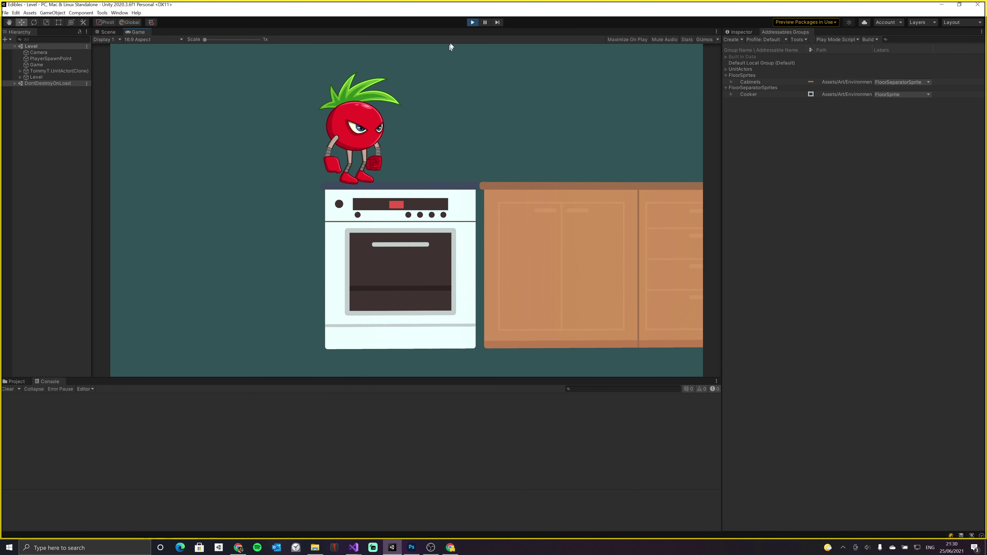
left_click(471, 24)
key("alt+Tab")
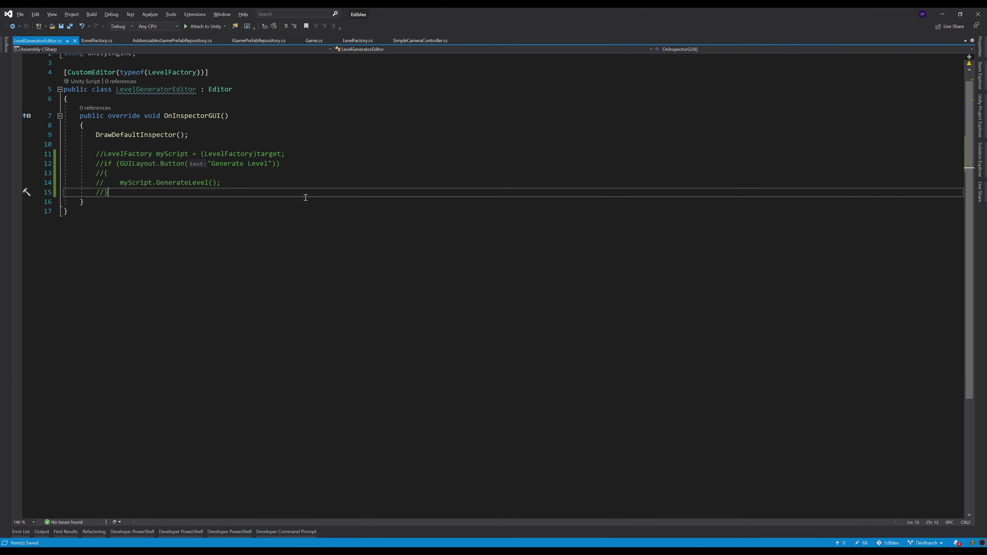
Trace Start's LoadEnvironment() and LoadPlayer() calls down to the _levelFactory.Create(3, 150) line
key("ctrl+Tab")
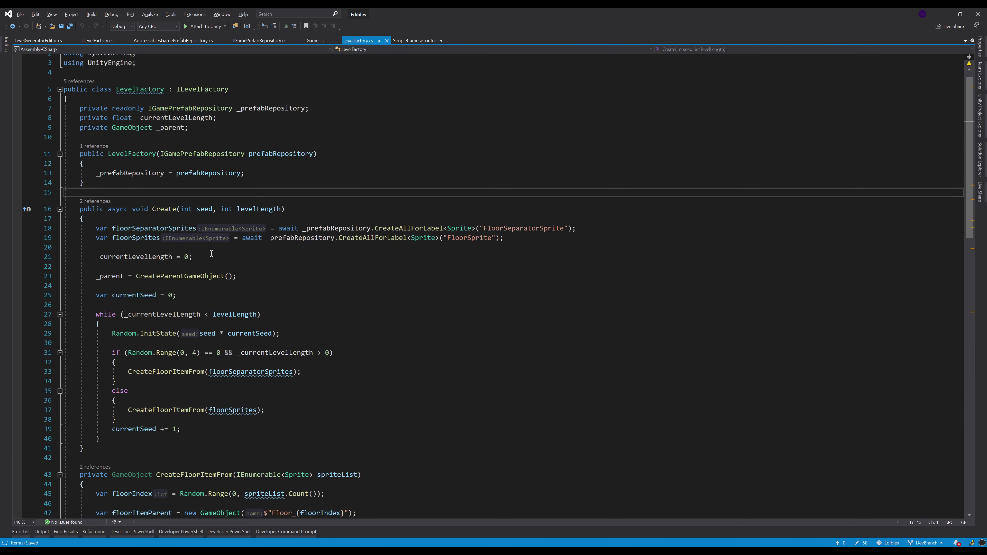
key("ctrl+Tab")
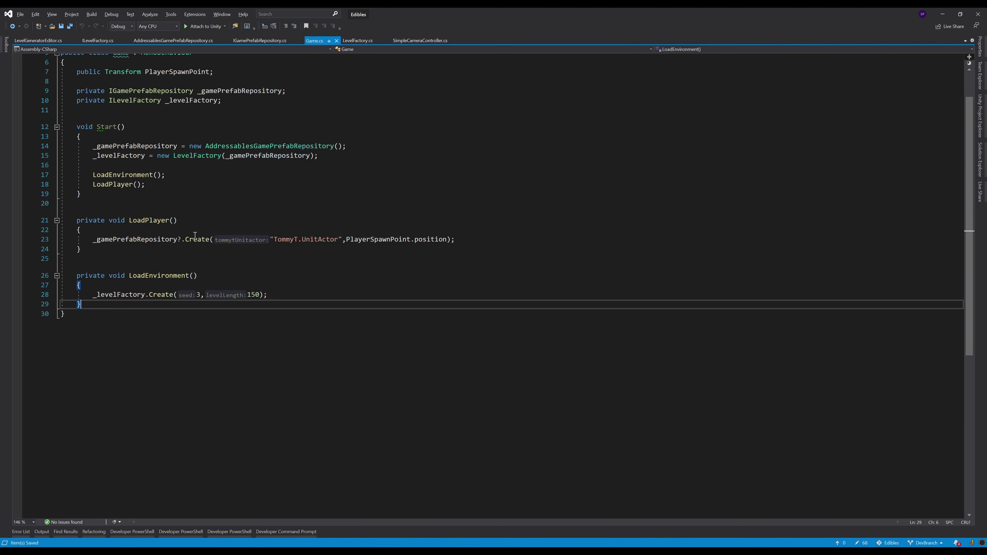
double_click(126, 226)
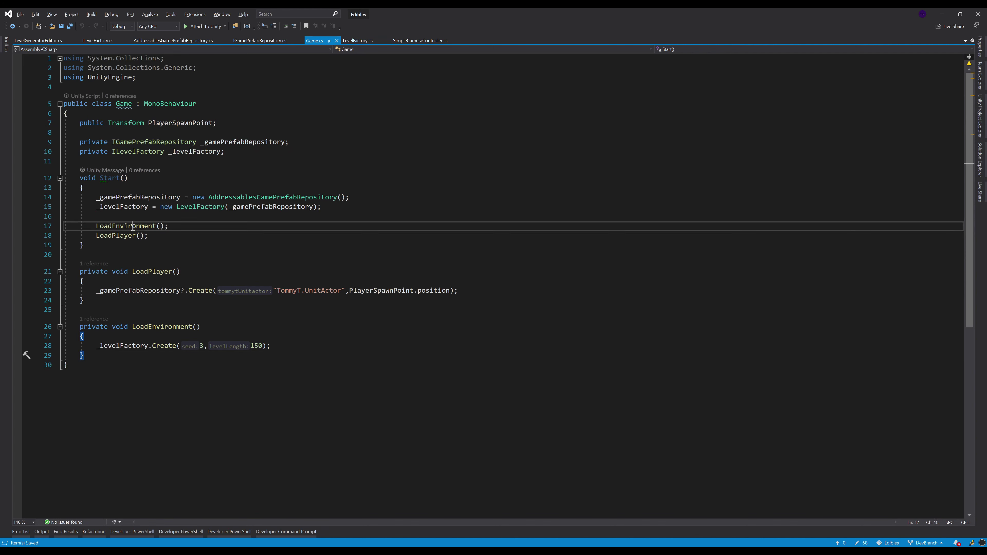
mouse_move(176, 225)
left_mouse_down()
mouse_move(96, 226)
mouse_move(96, 236)
left_mouse_up()
double_click(117, 226)
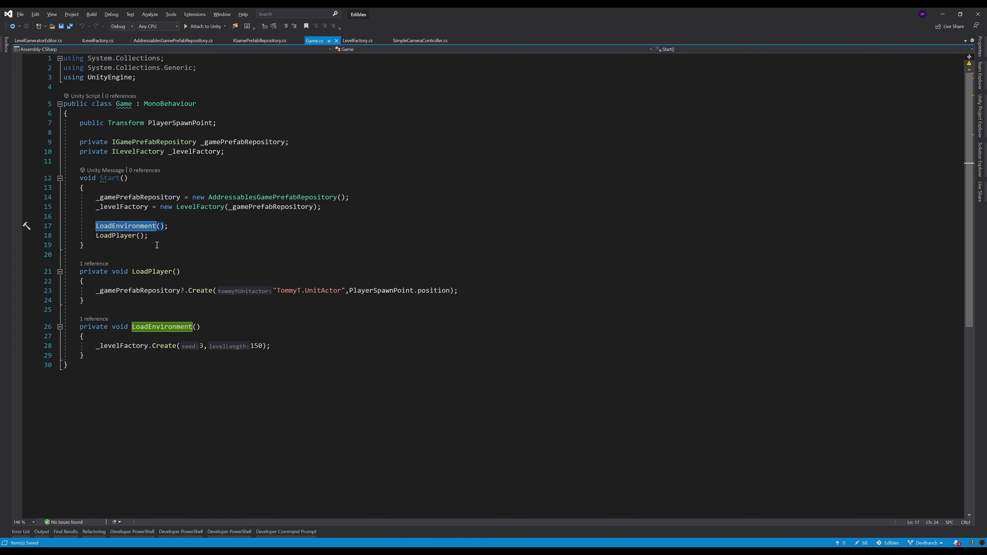
left_click_drag(96, 346, 272, 349)
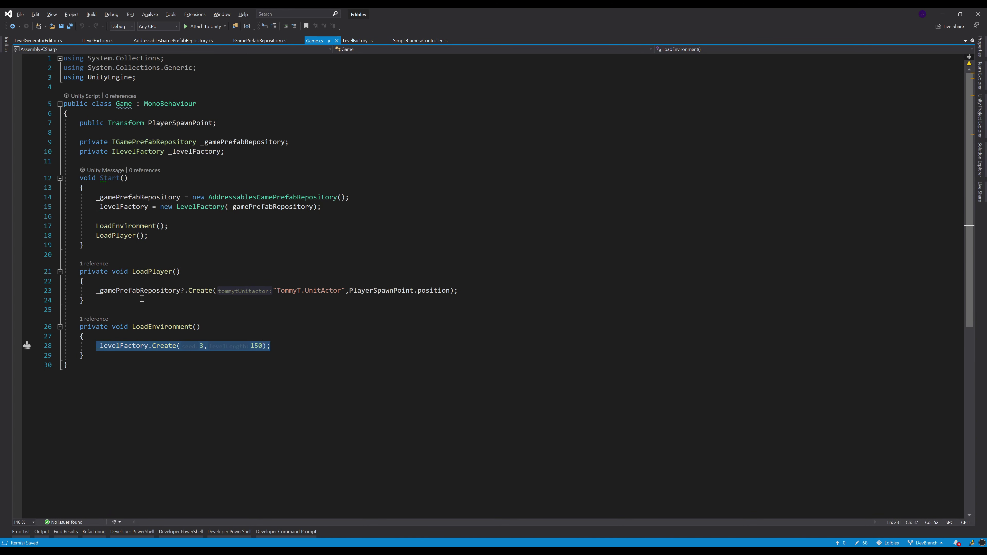
double_click(142, 328)
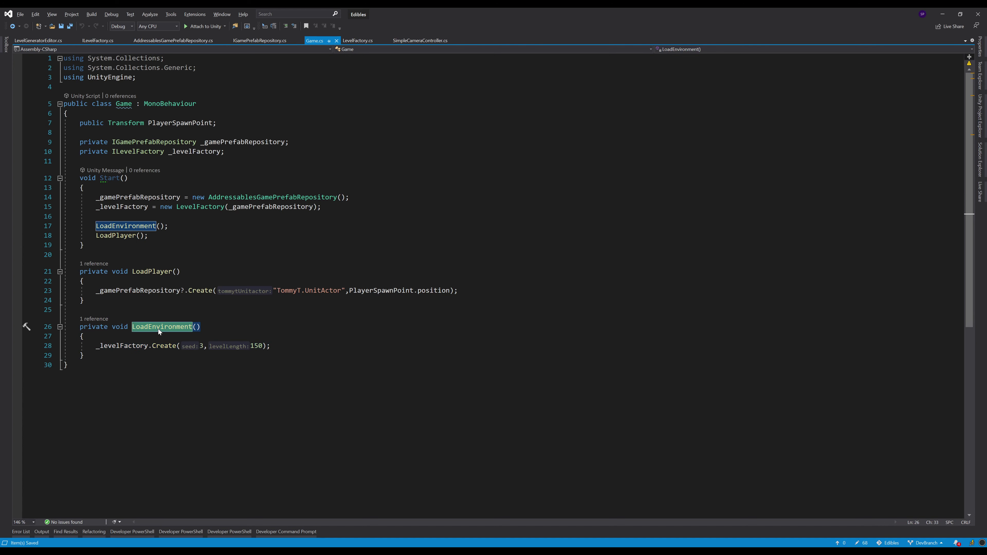
double_click(144, 345)
double_click(124, 236)
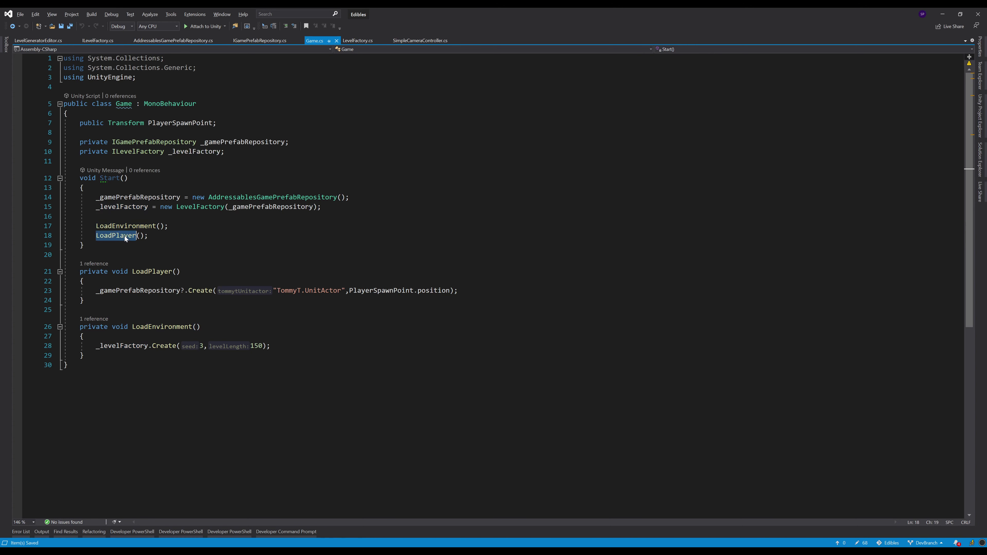
double_click(124, 226)
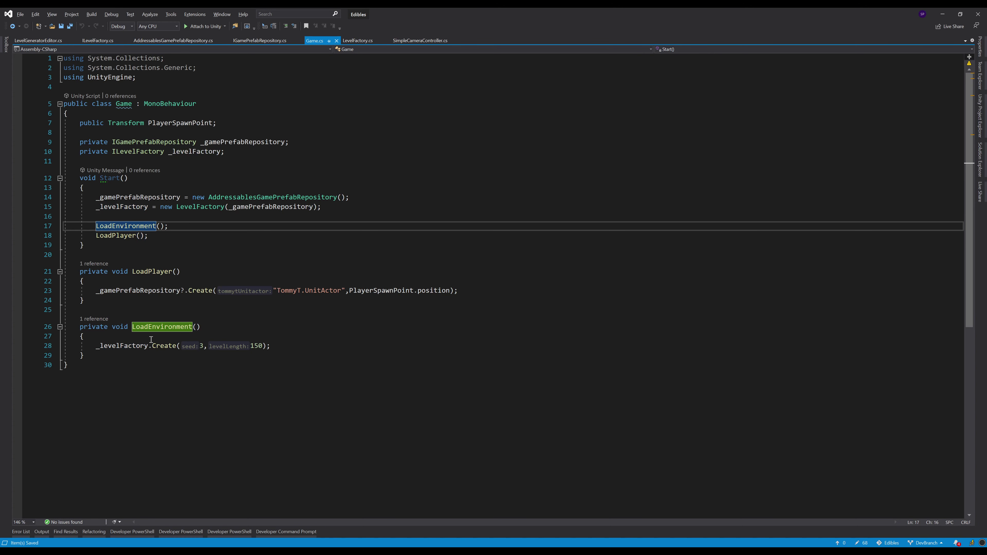
left_click(202, 327)
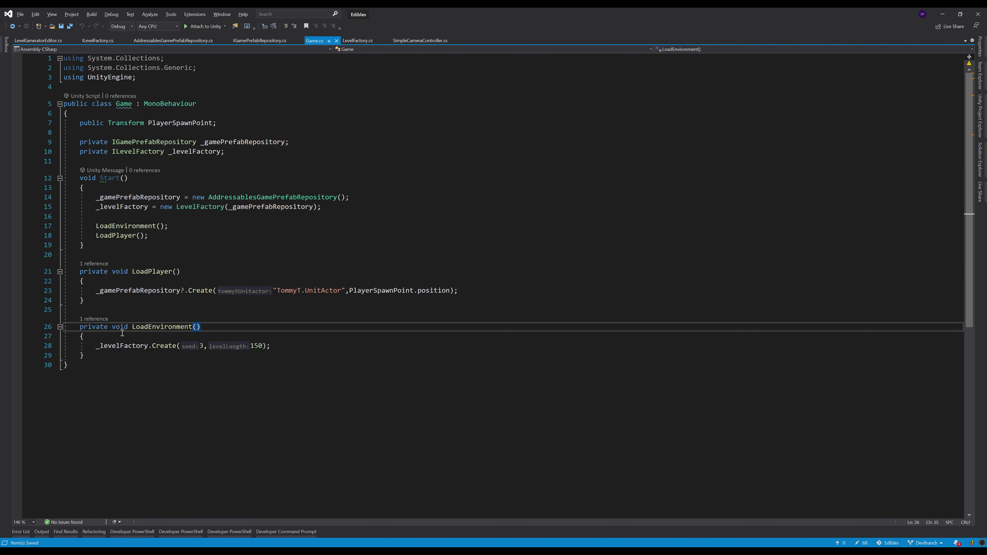
left_click(164, 347)
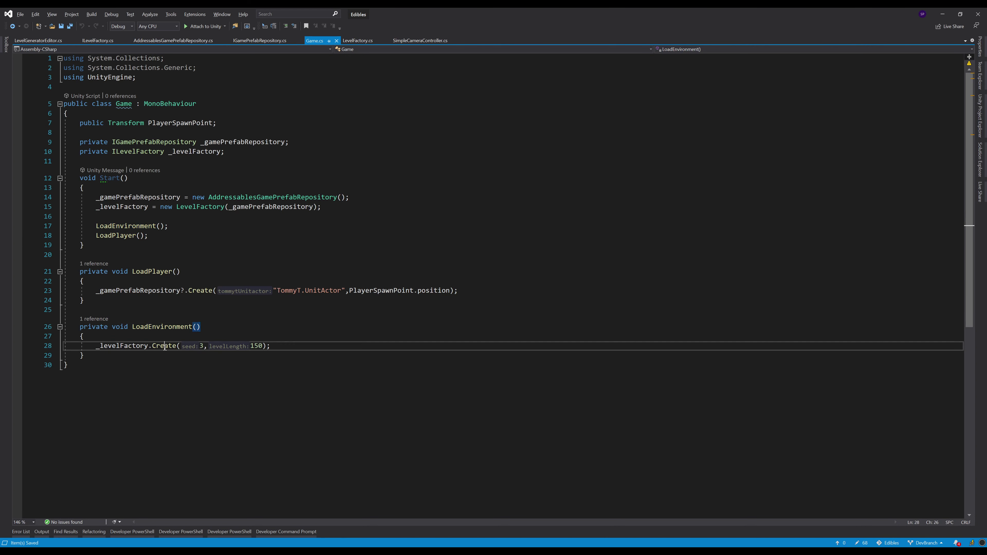
Change ILevelFactory's Create declaration to return Task and import System.Threading.Tasks
key("F12")
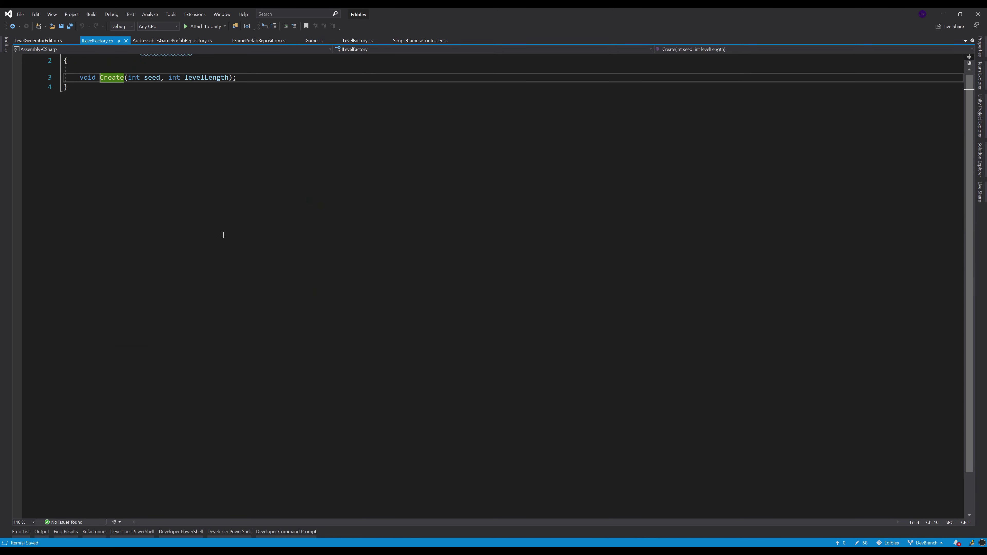
key("ctrl+F12")
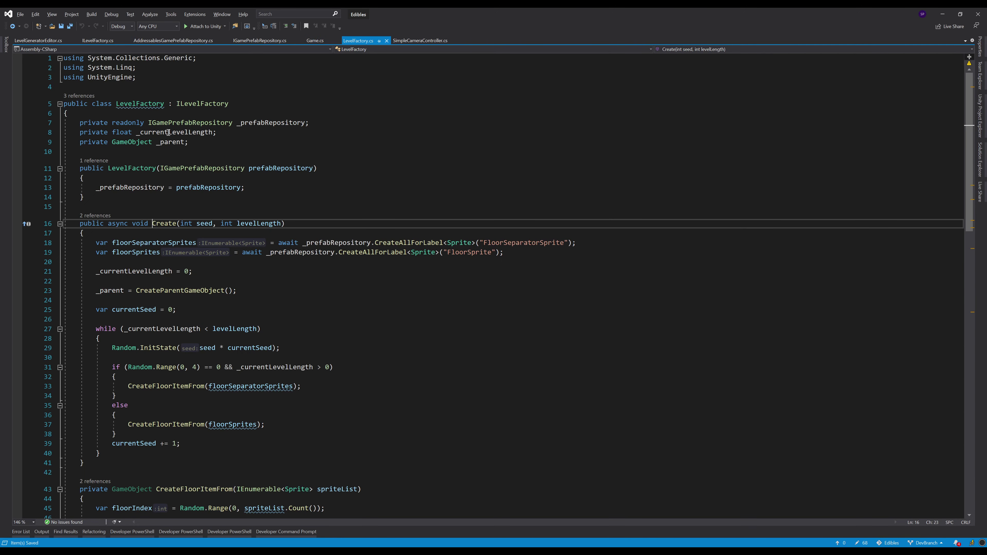
left_click(120, 223)
key("ctrl+minus")
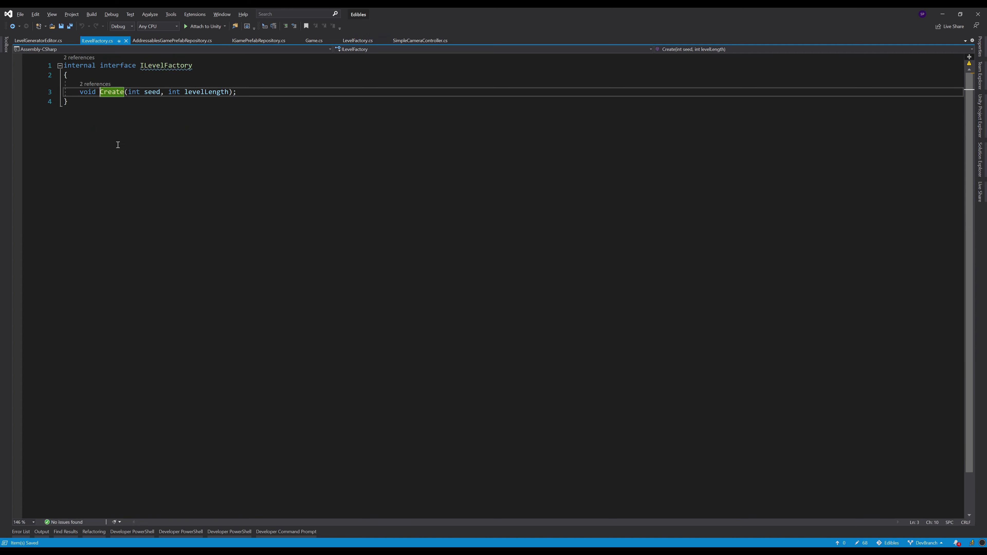
left_click(89, 92)
type("async")
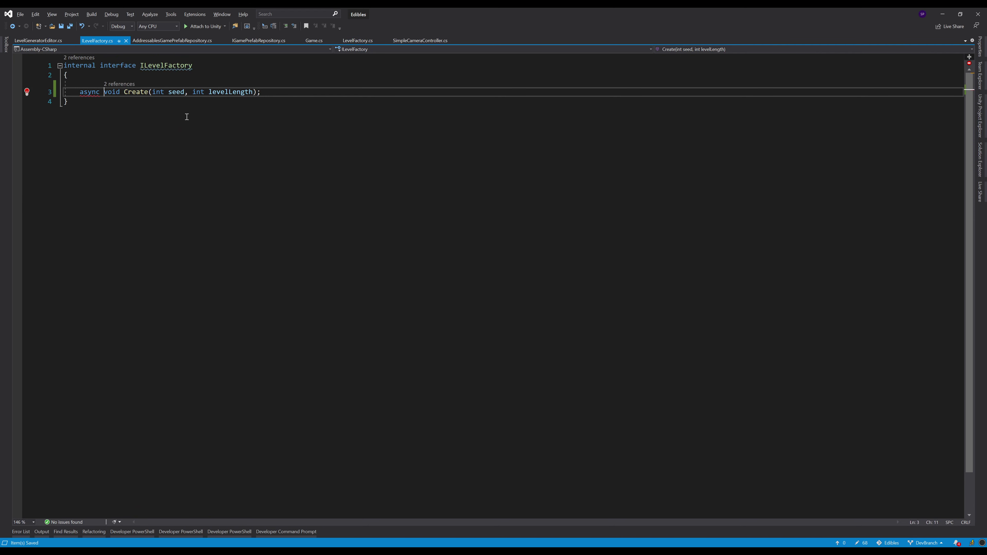
key("Up")
key("Down")
key("ctrl+z")
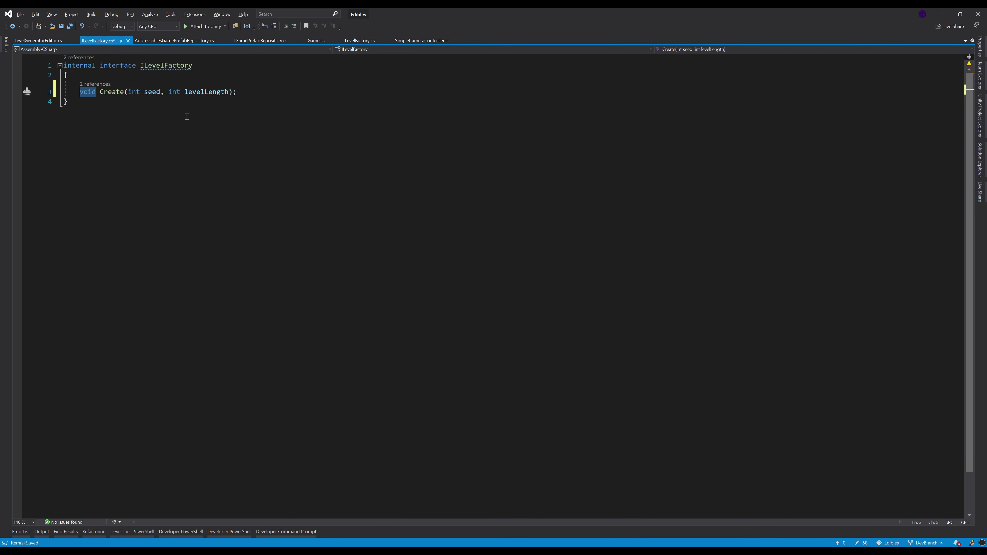
key("BackSpace")
type("Task")
key("ctrl+s")
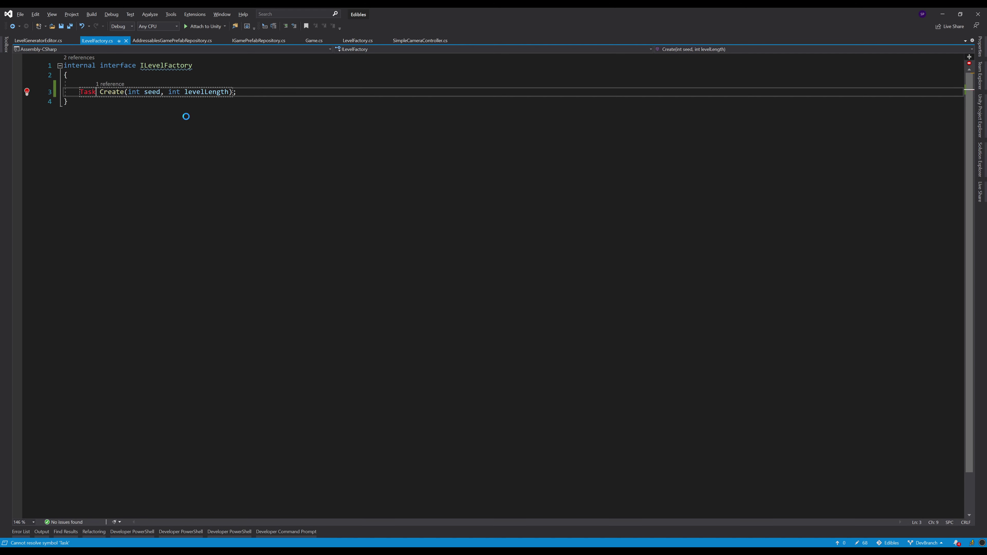
key("alt+Return")
key("ctrl+s")
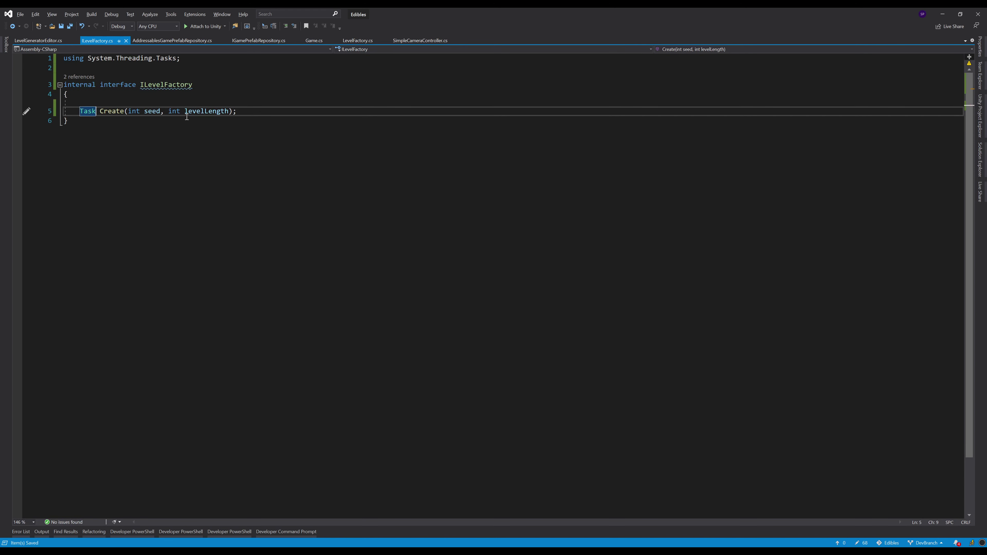
Make LevelFactory's Create a public async Task, add the System.Threading.Tasks import, and save
key("ctrl+Tab")
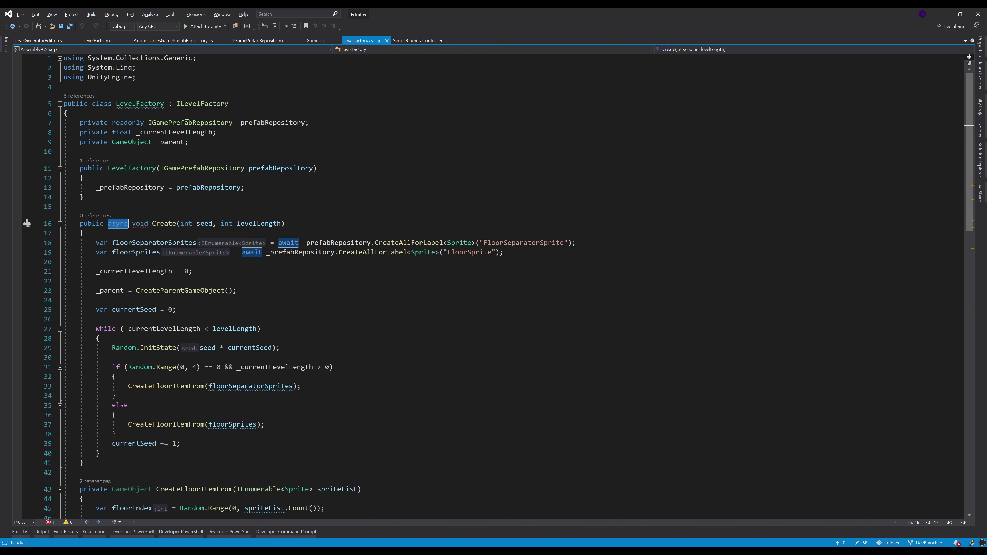
key("ctrl+shift+Right")
key("ctrl+shift+Right")
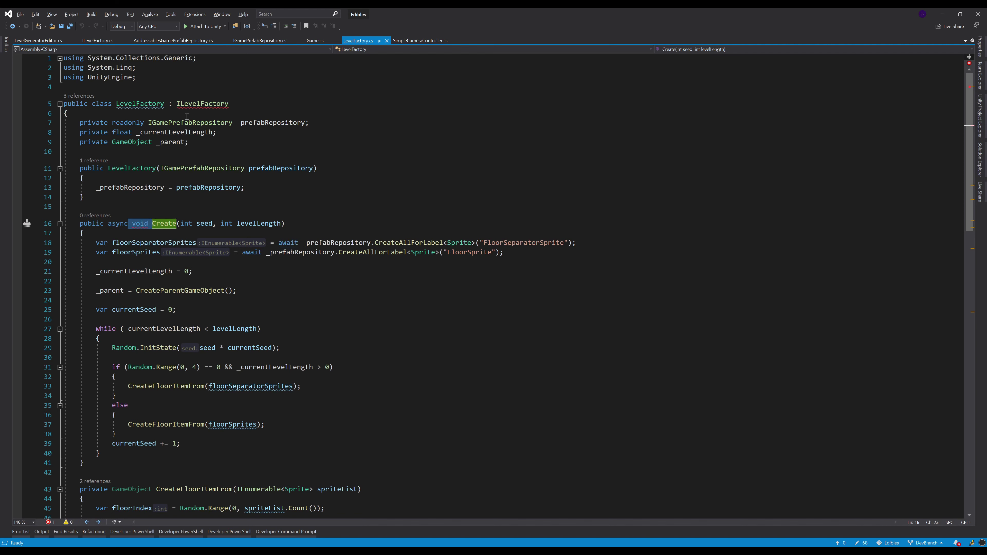
type("Task")
key("ctrl+Left")
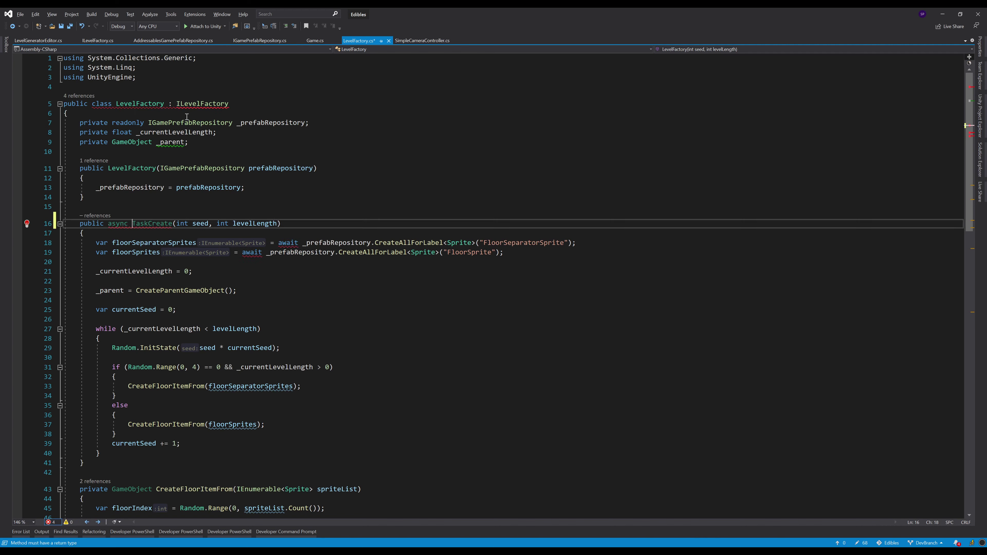
key("Right")
key("Right")
key("Right")
key("Left")
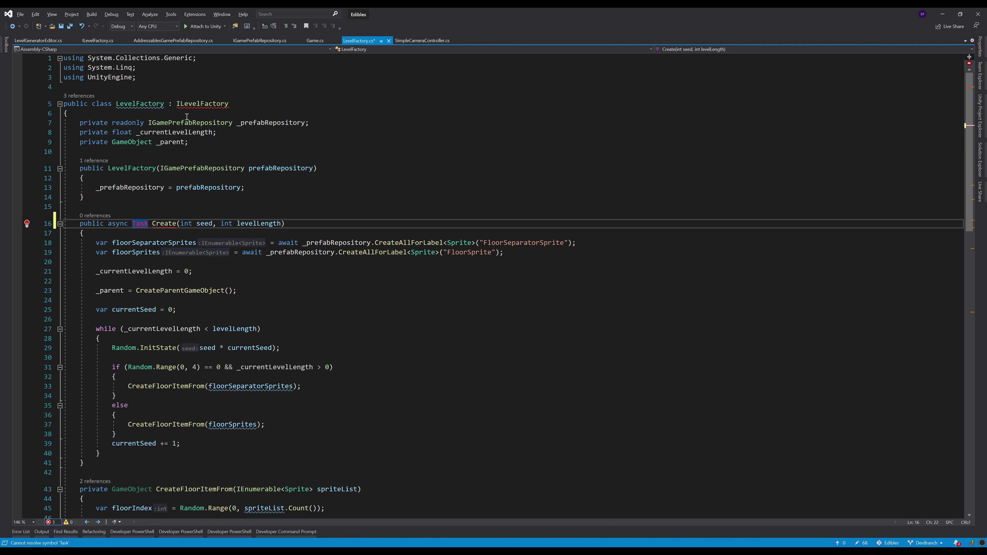
key("alt+Return")
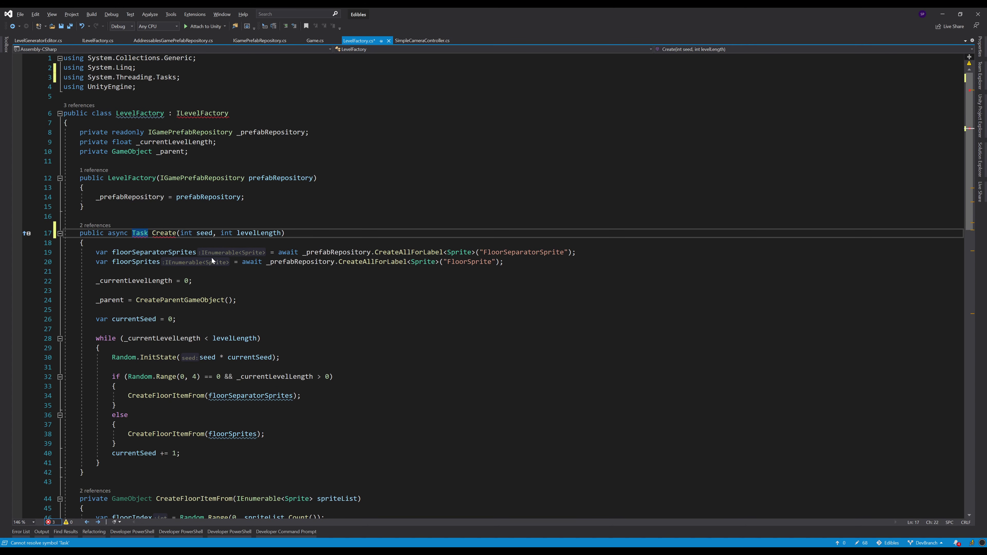
scroll(204, 273, "down", 4)
scroll(204, 273, "up", 1)
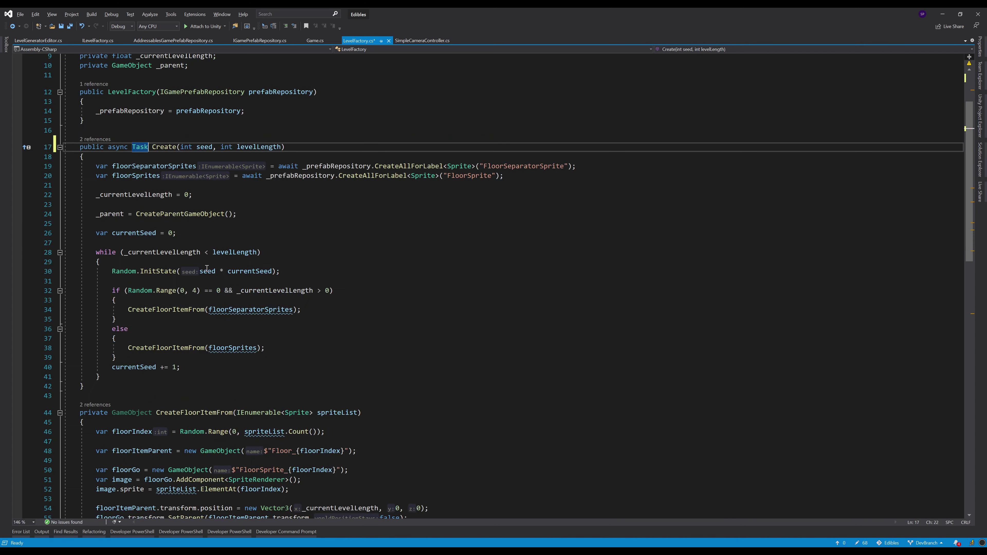
left_click(126, 375)
left_click(138, 146)
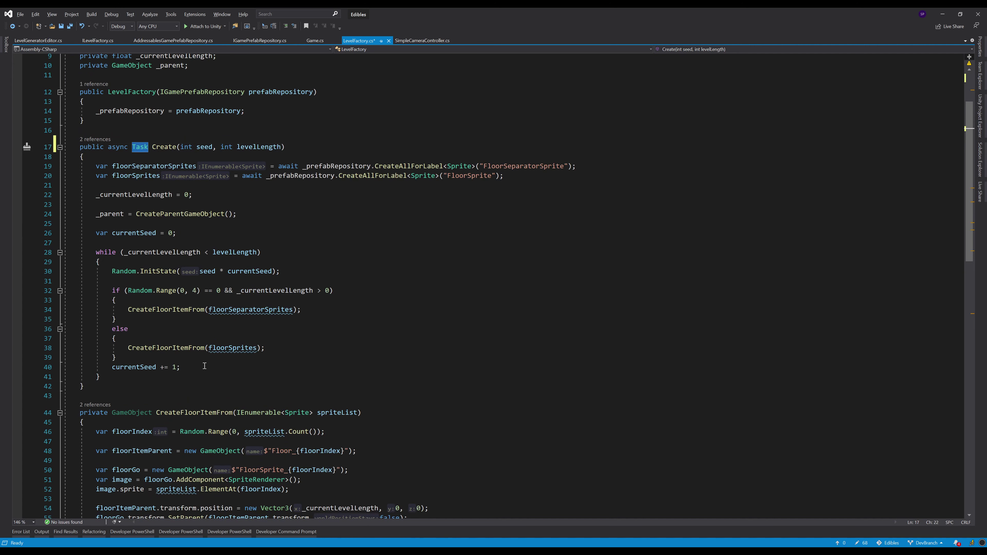
left_click(215, 367)
key("ctrl+s")
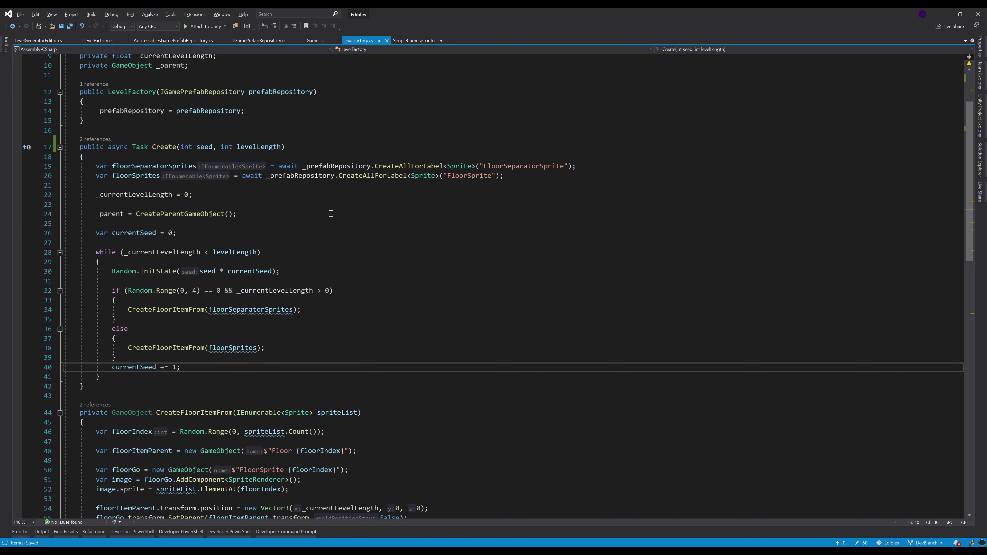
Return to Game.cs near the LoadEnvironment call
scroll(331, 213, "up", 3)
scroll(329, 212, "down", 5)
scroll(328, 211, "down", 4)
scroll(328, 210, "down", 4)
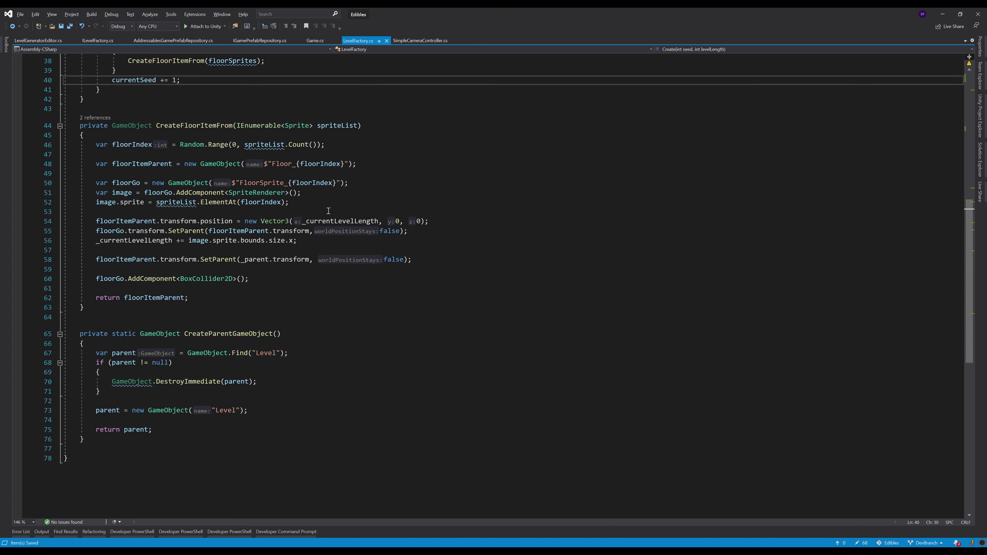
key("ctrl+Tab")
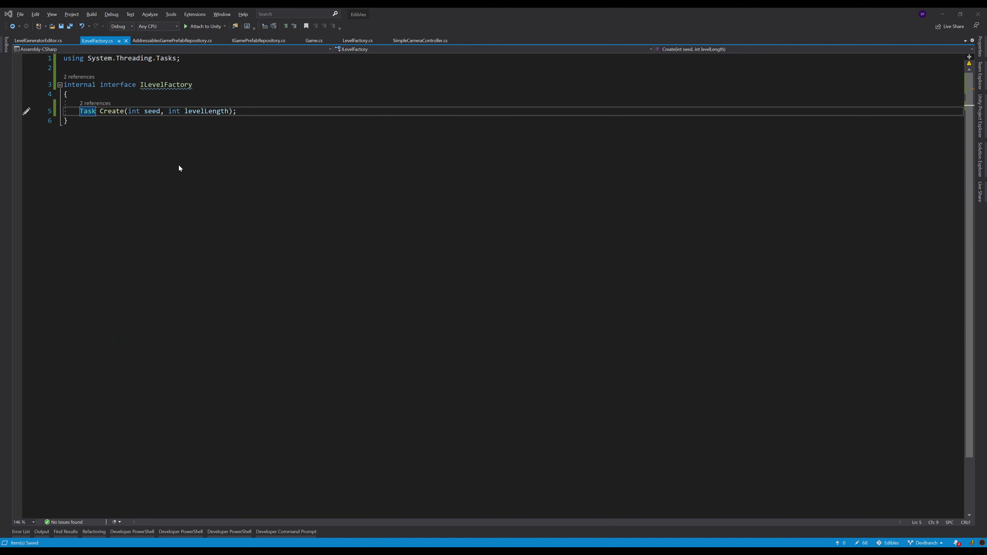
key("ctrl+Tab")
key("Up")
key("Up")
key("Up")
Add await before the LoadEnvironment() call in Start
key("Up")
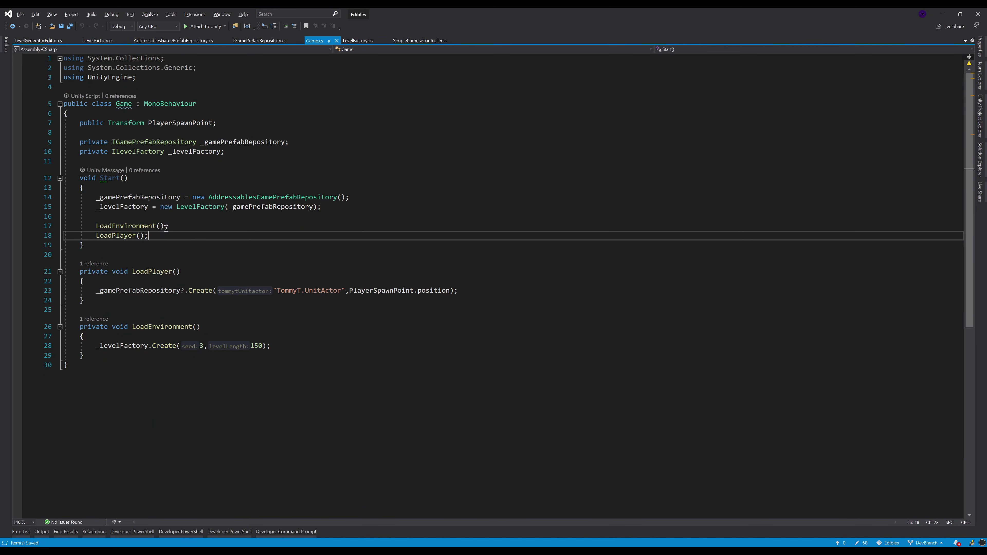
key("Up")
left_click(135, 227)
left_click(126, 236)
key("Up")
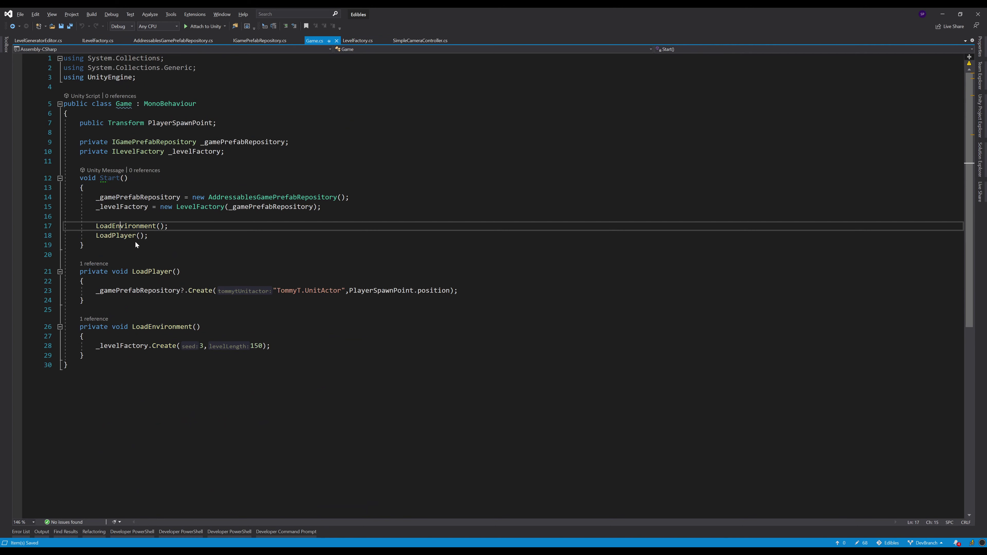
key("Home")
key("shift+End")
key("Home")
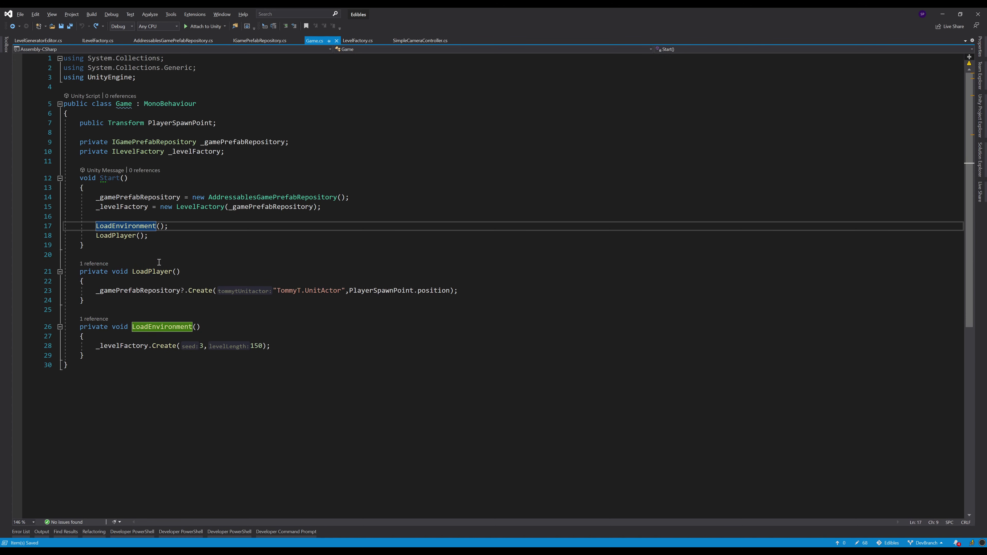
type("aw")
type("ait")
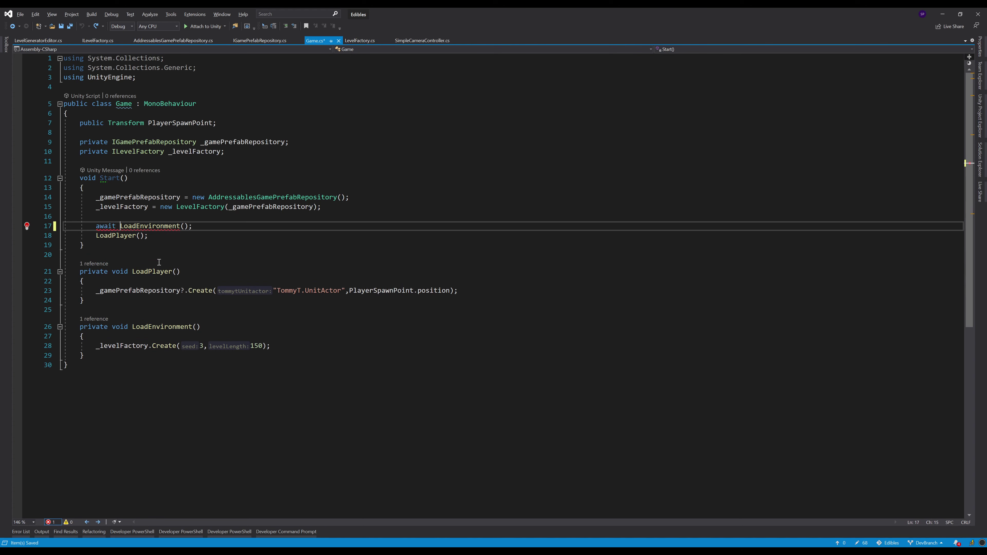
key("Down")
key("Down")
key("Down")
key("Up")
key("Up")
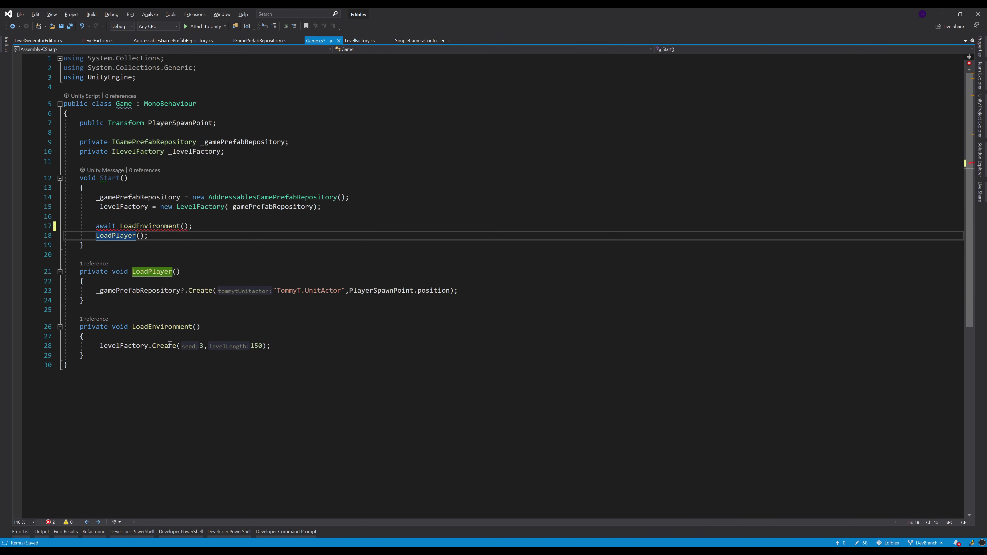
Mark both Start and LoadEnvironment as async
double_click(120, 327)
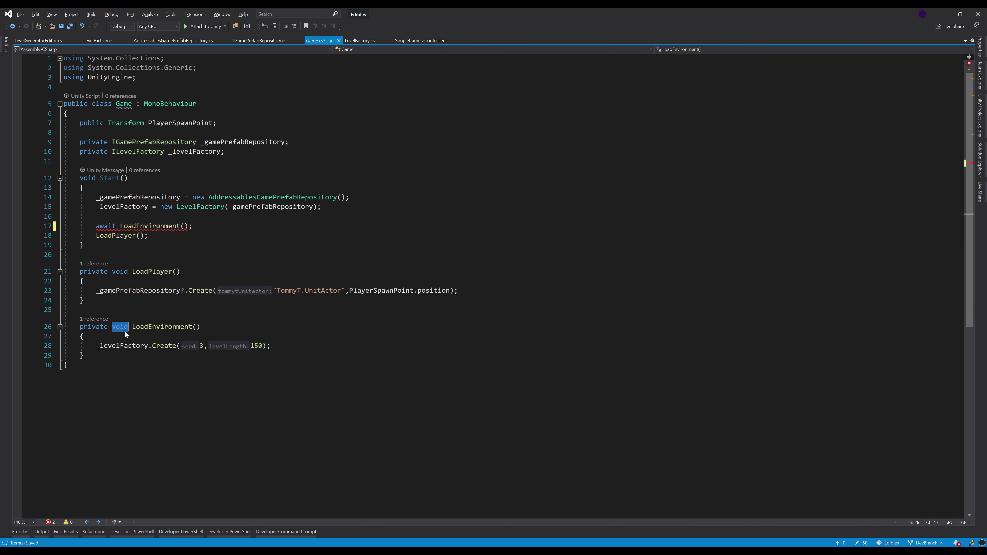
type("asy")
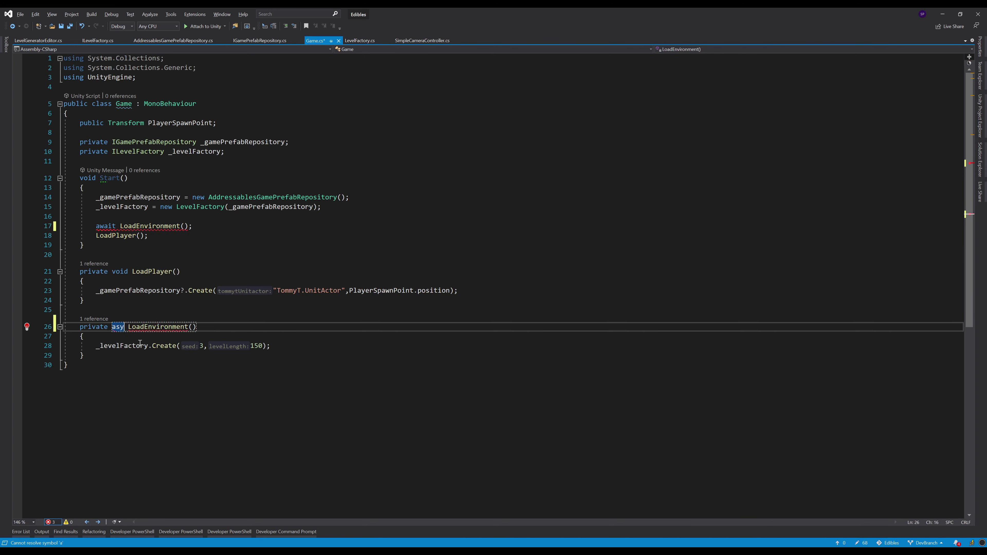
type("nc")
key("BackSpace")
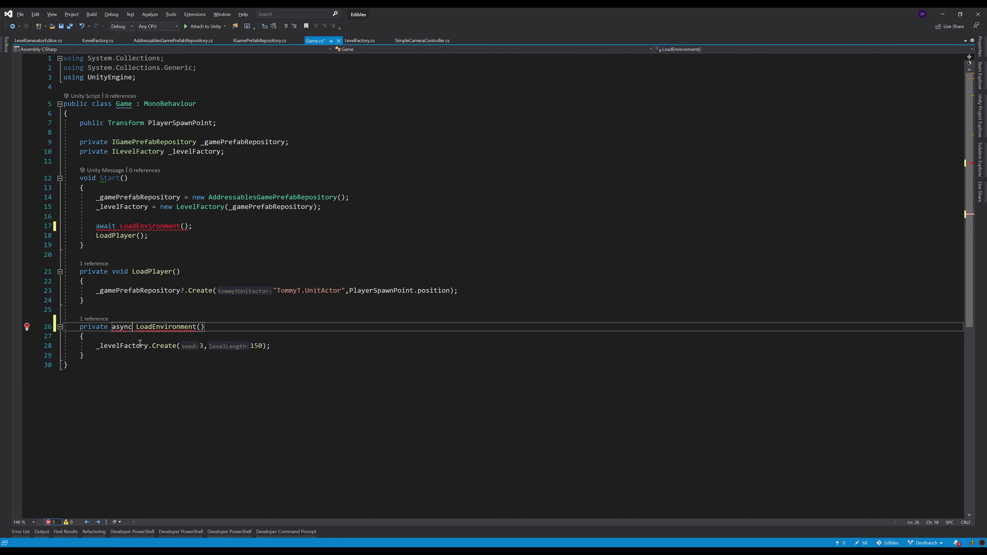
left_click(99, 179)
type("as")
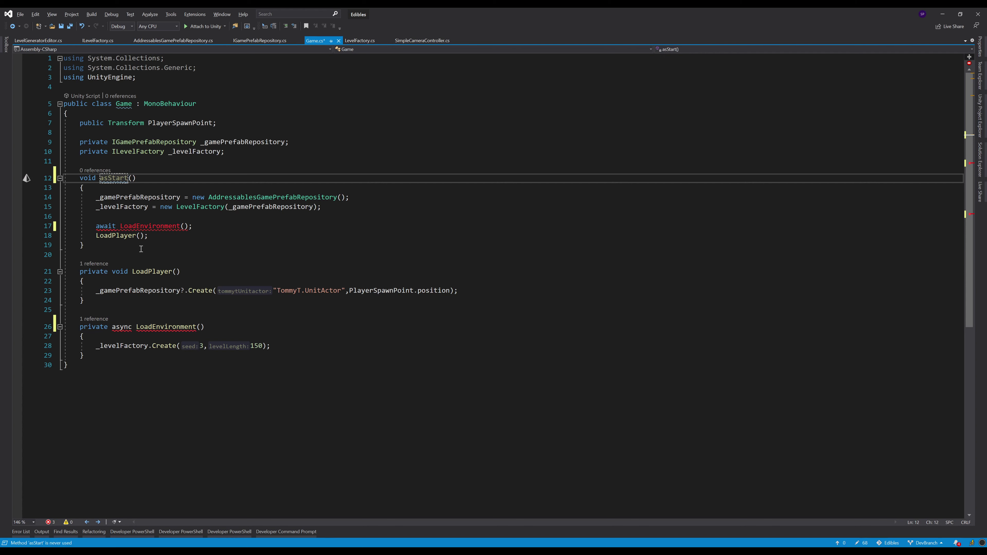
type("ync")
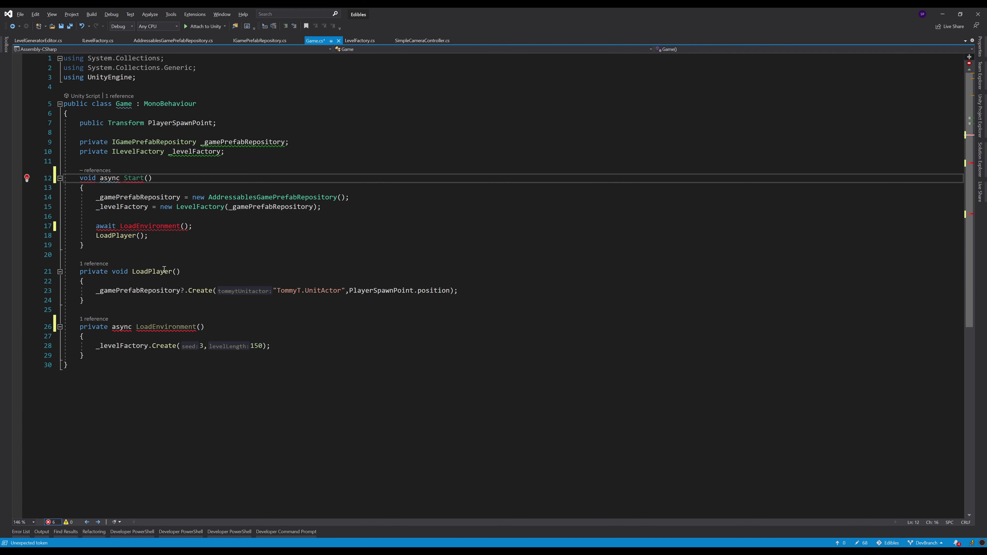
double_click(108, 178)
key("BackSpace")
key("BackSpace")
key("Home")
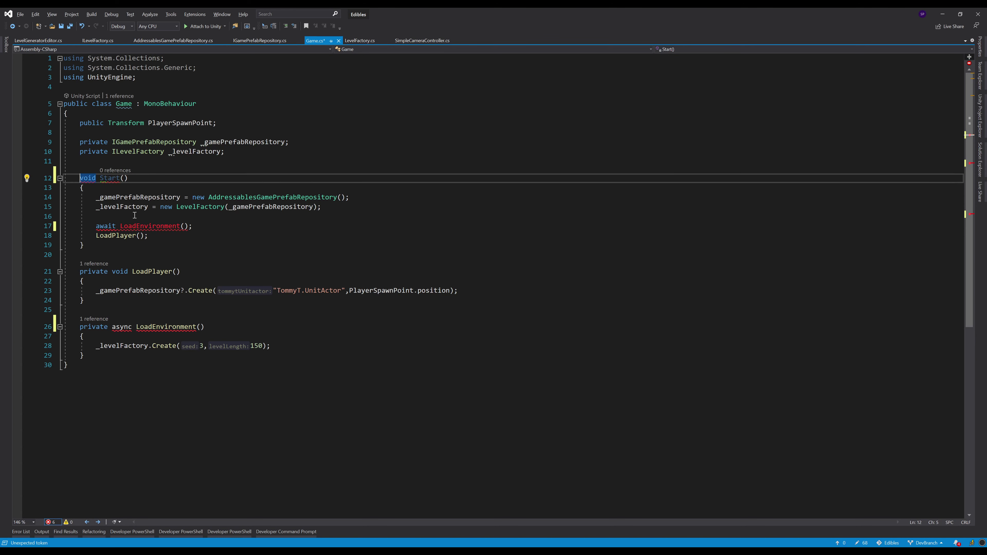
type("async")
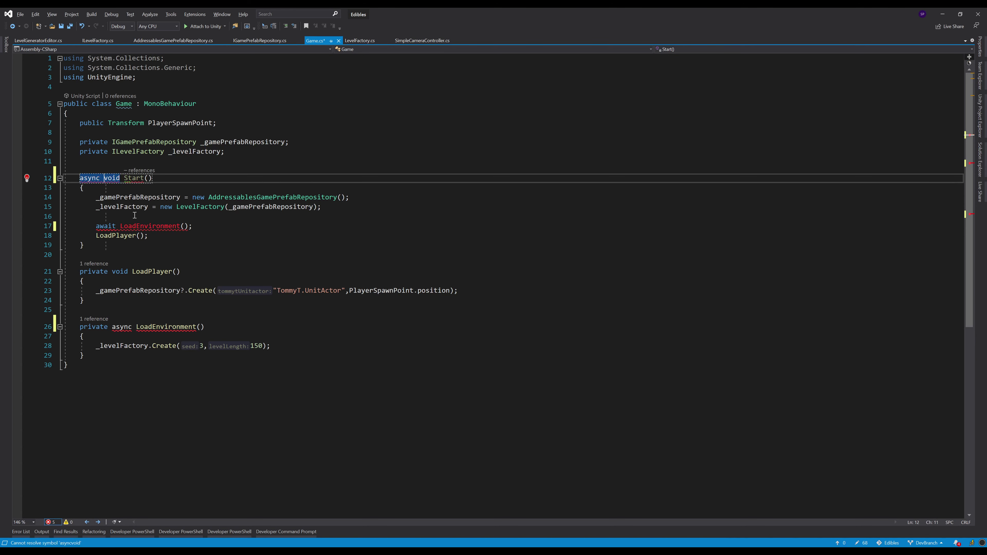
left_click(164, 207)
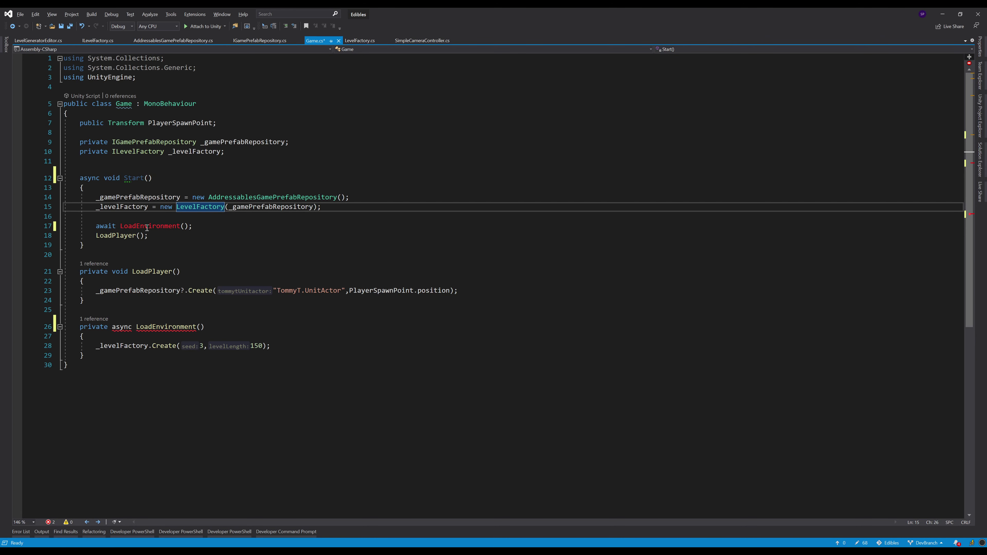
Make LoadEnvironment return Task, await _levelFactory.Create, save Game.cs, and switch to Unity
double_click(127, 329)
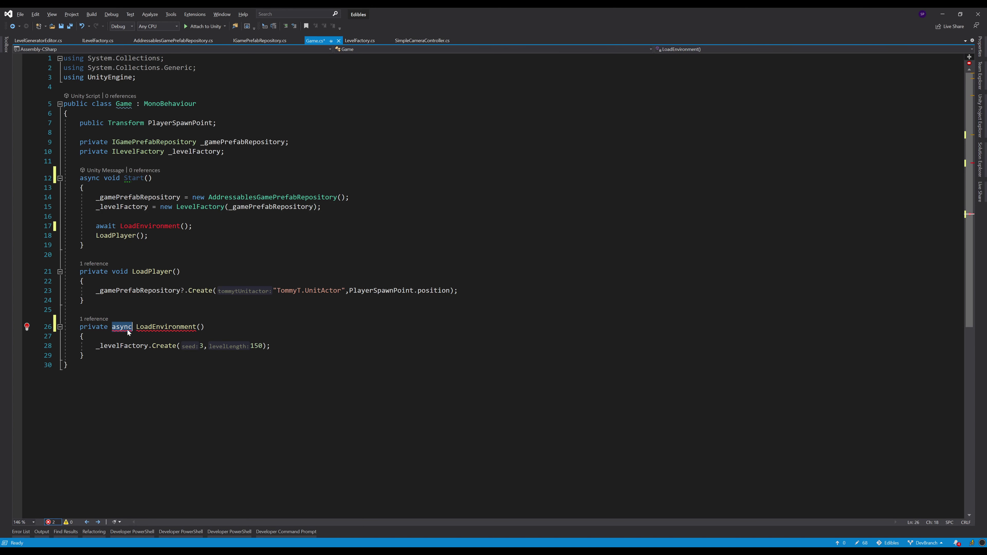
key("Right")
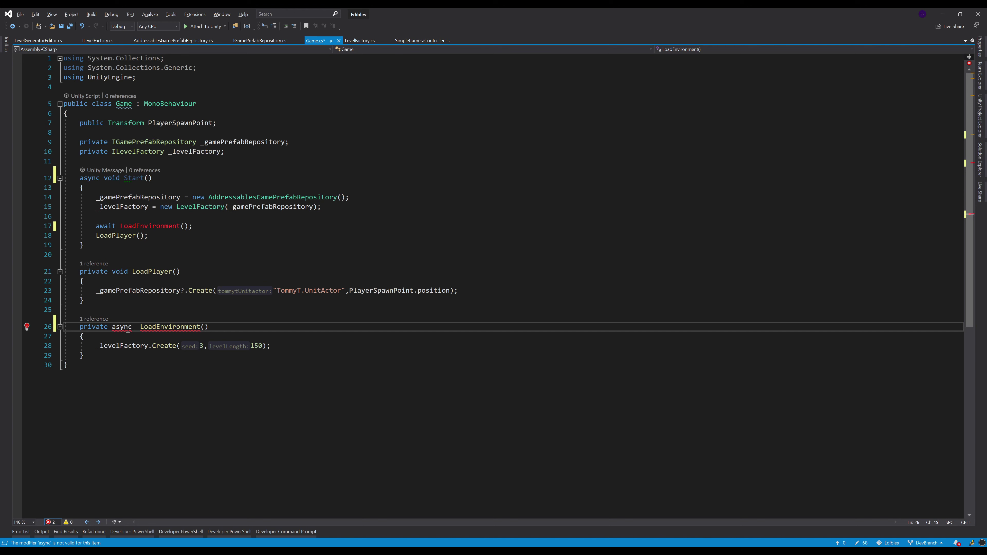
type("Task")
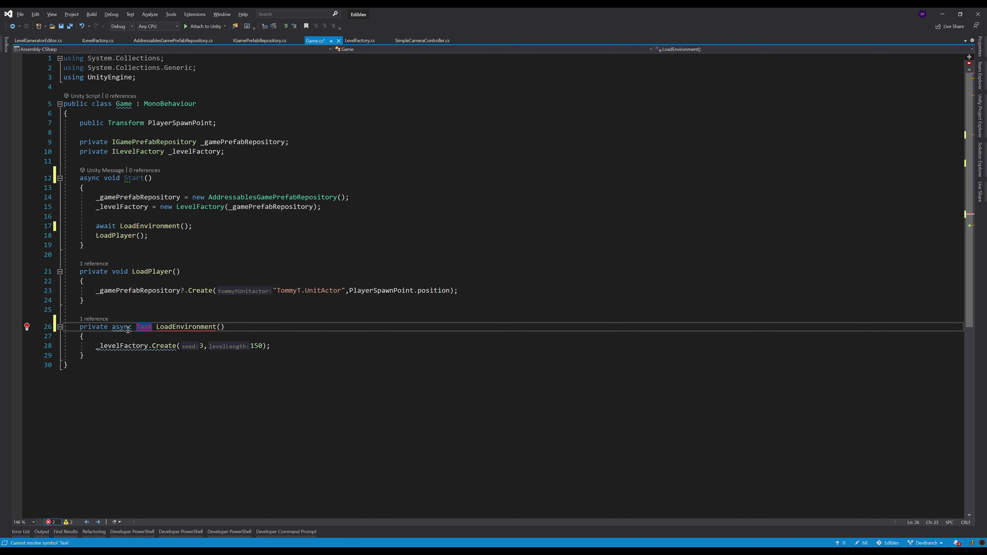
key("alt+Return")
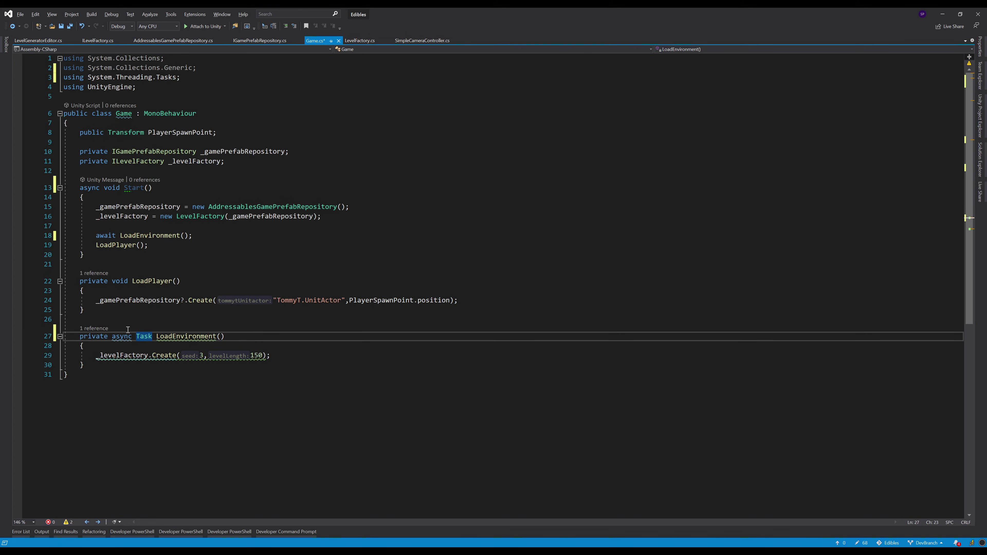
key("Down")
key("Down")
key("Home")
type("aw")
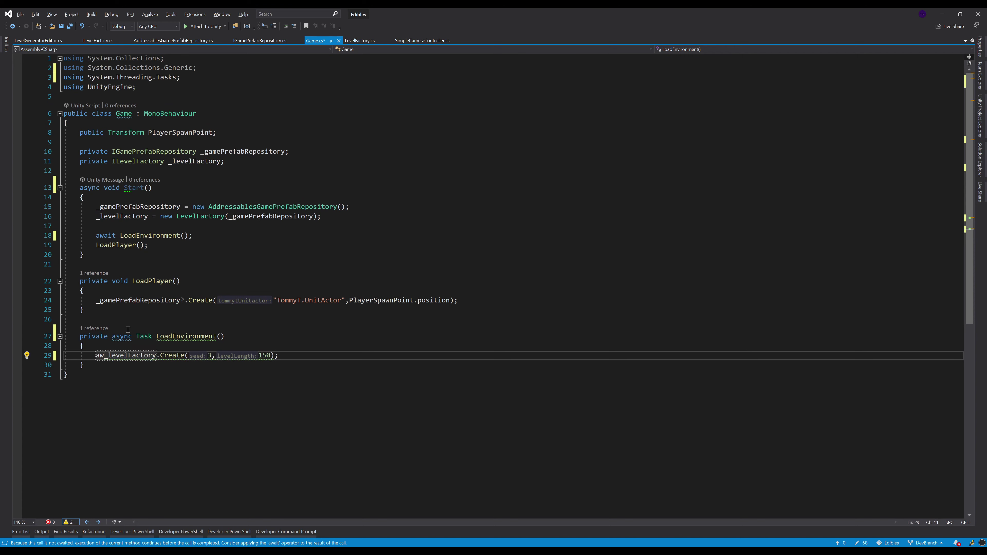
type("ait")
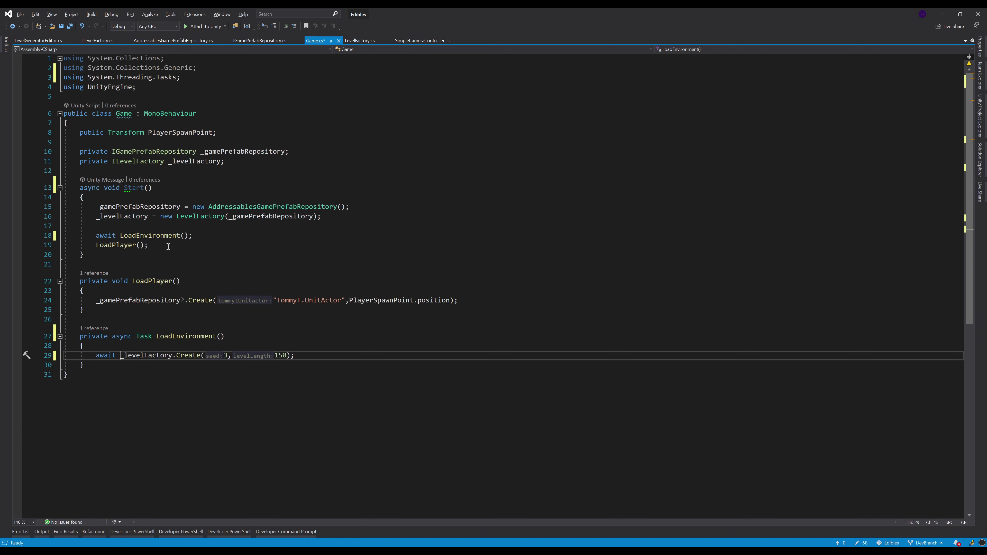
left_click(111, 256)
key("ctrl+s")
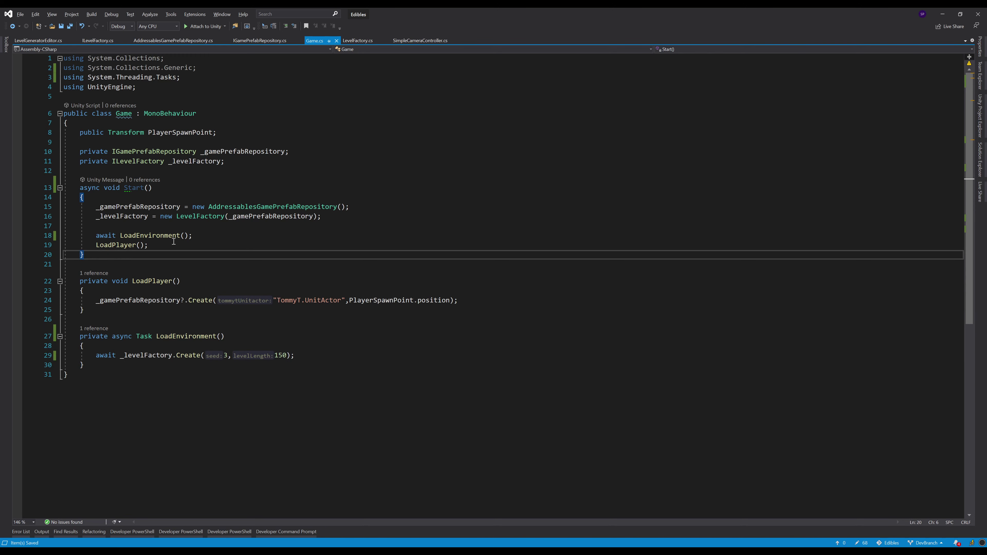
key("alt+Tab")
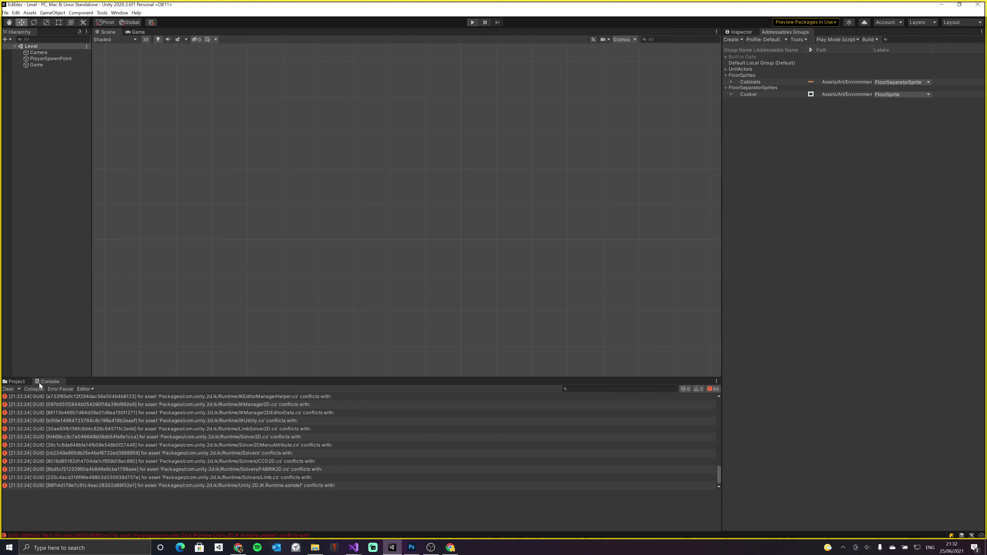
Run the scene twice to confirm the tomato spawns on the cooker and cabinets, then return to Game.cs
key("ctrl+p")
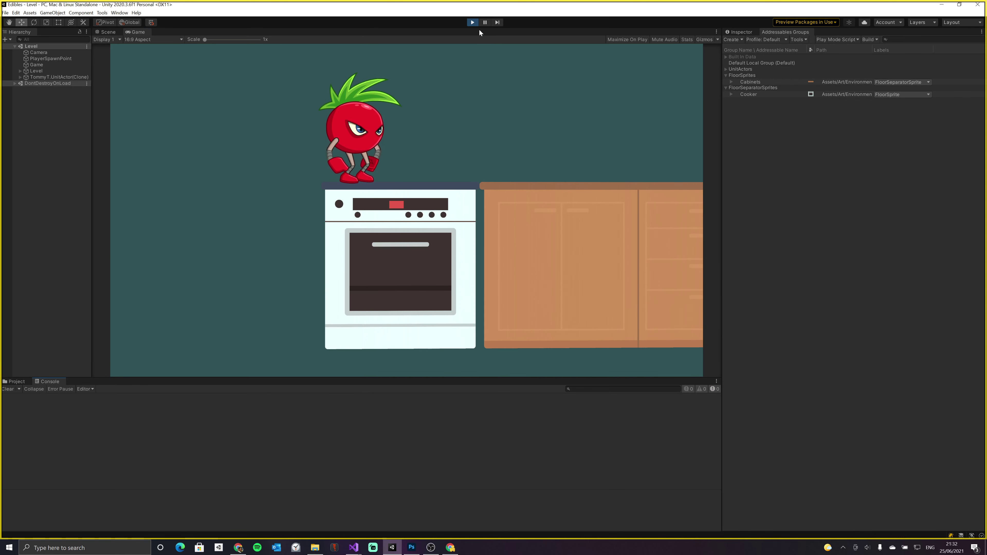
left_click(472, 23)
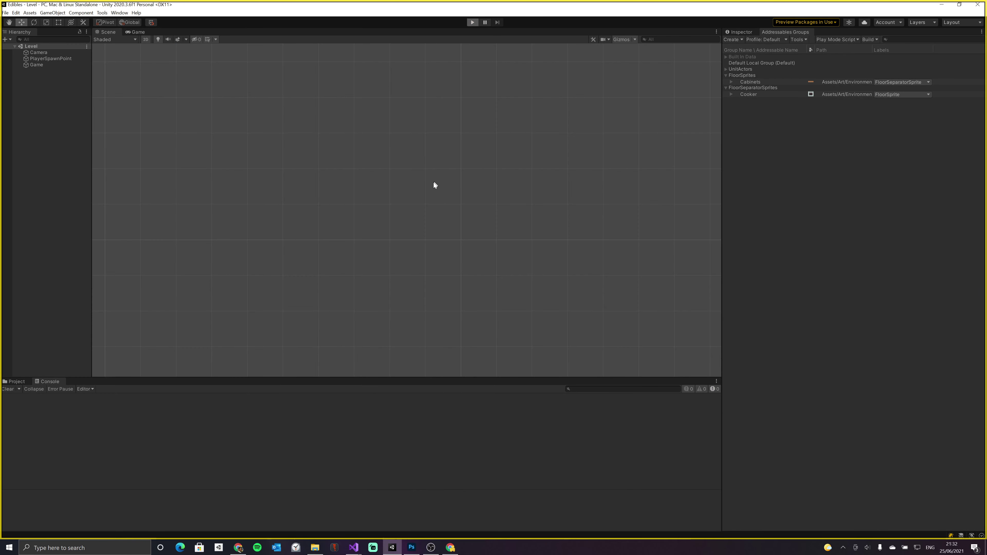
key("ctrl+p")
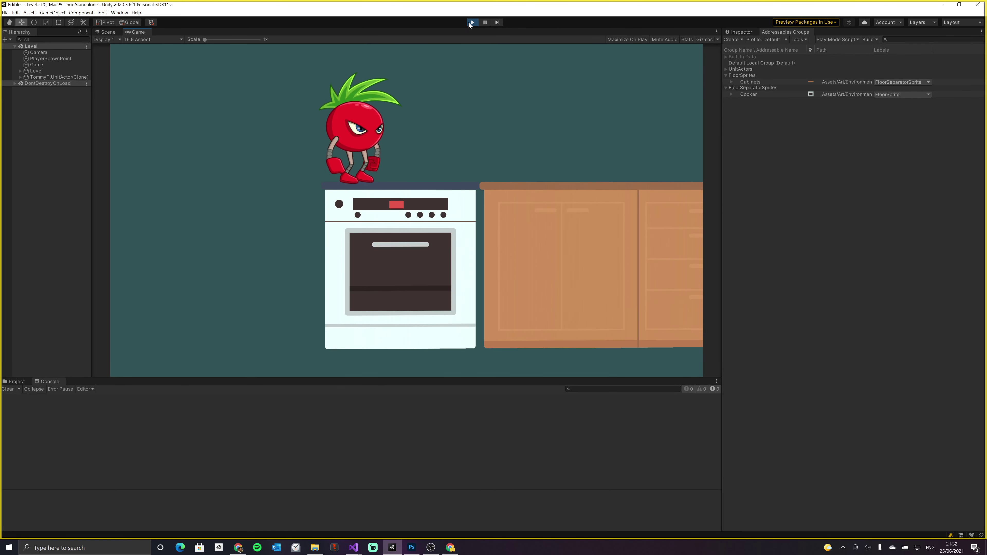
left_click(472, 22)
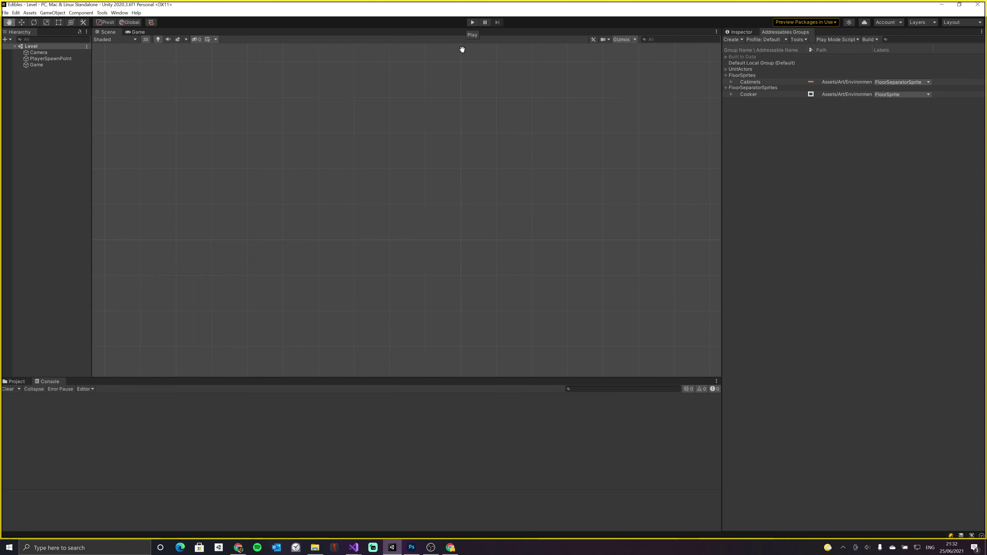
key("alt+Tab")
left_click(148, 263)
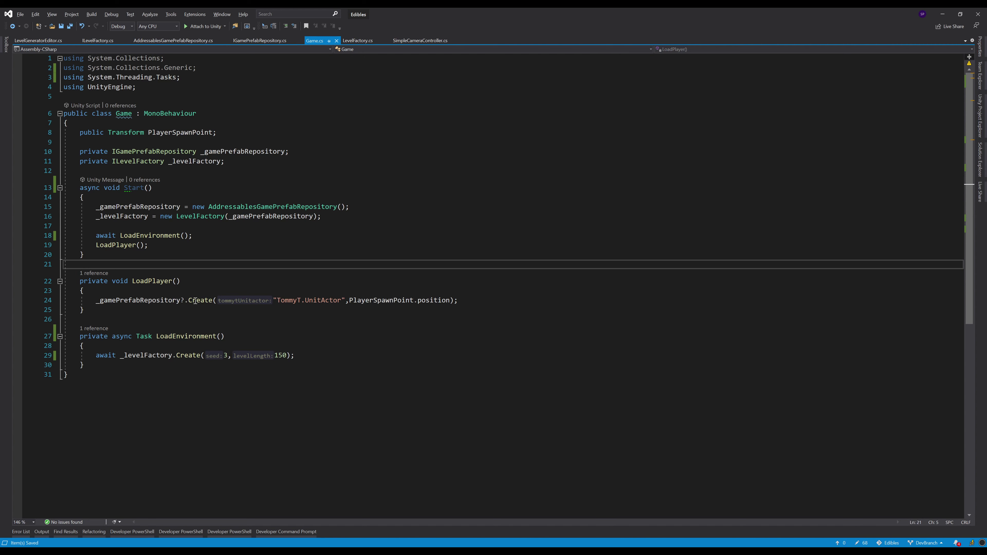
Make LoadPlayer an async Task and await the LoadPlayer call in Start
double_click(113, 280)
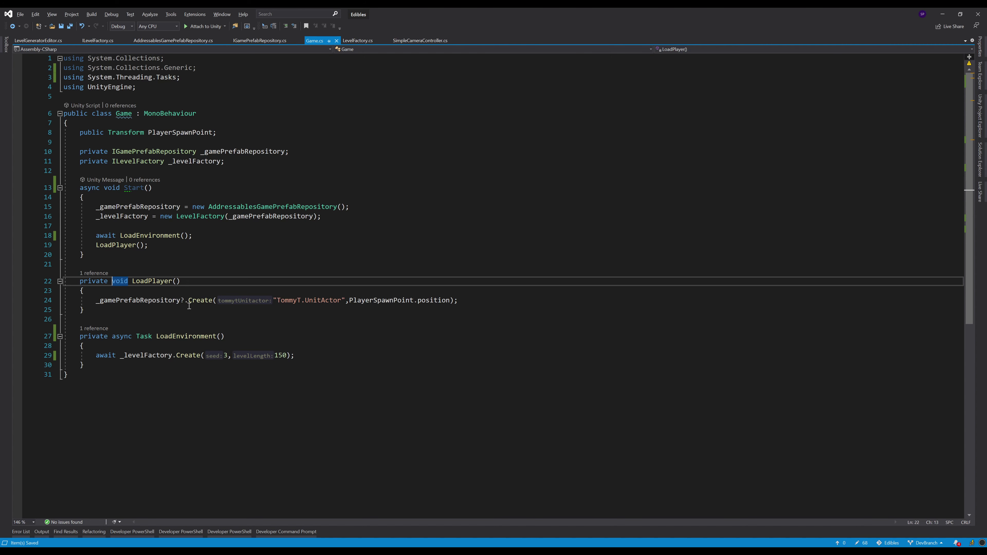
type("async")
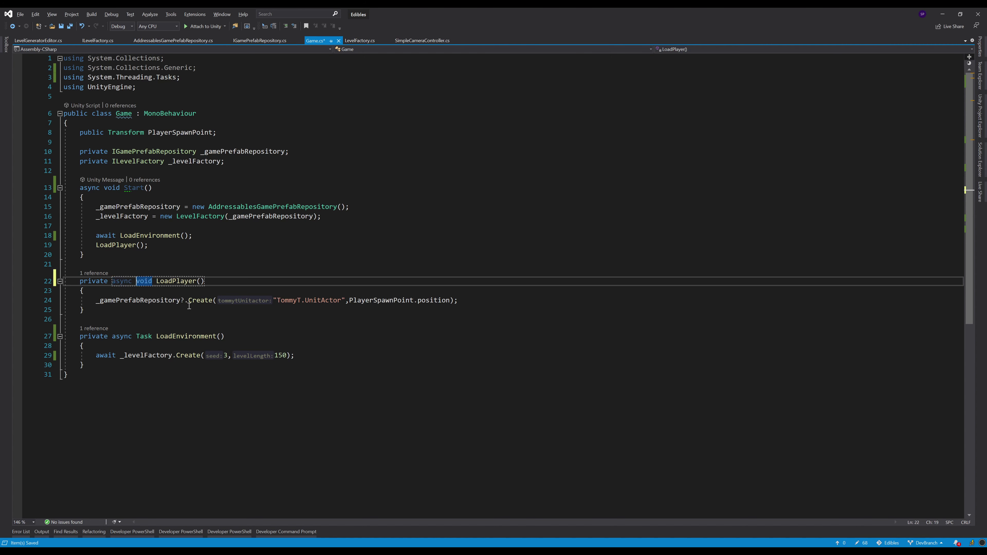
key("Up")
key("Up")
key("Up")
key("Home")
type("a")
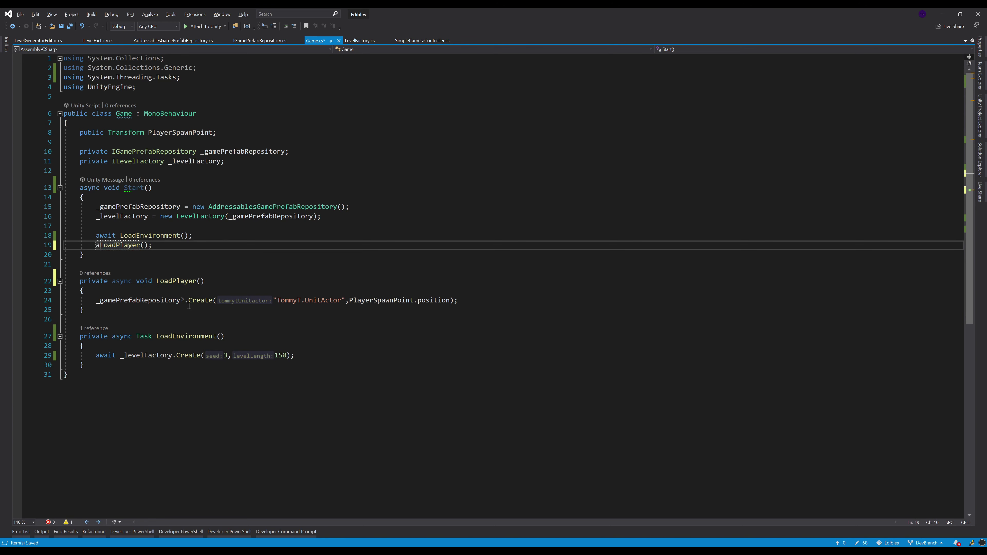
type("wait")
key("Down")
key("Down")
key("Down")
key("ctrl+Right")
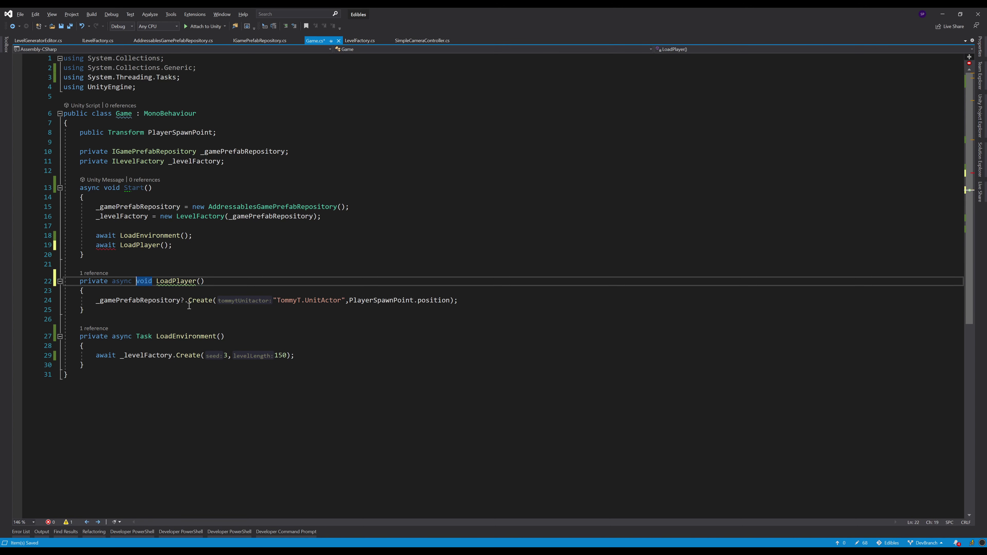
key("ctrl+Delete")
type("Task")
Await the repository's Create inside LoadPlayer, save, and go to Create's declaration
key("Down")
key("Down")
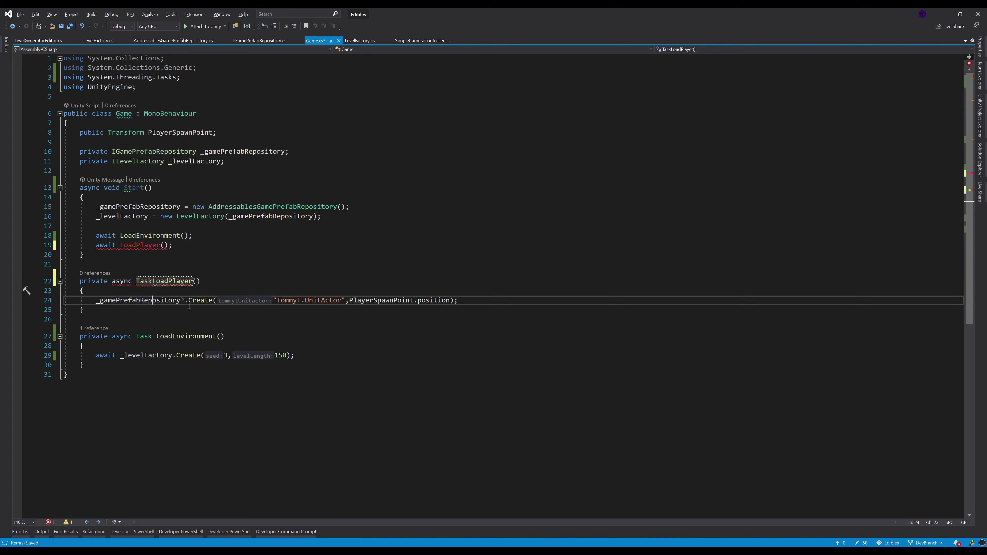
key("Home")
type("await")
key("Up")
key("Up")
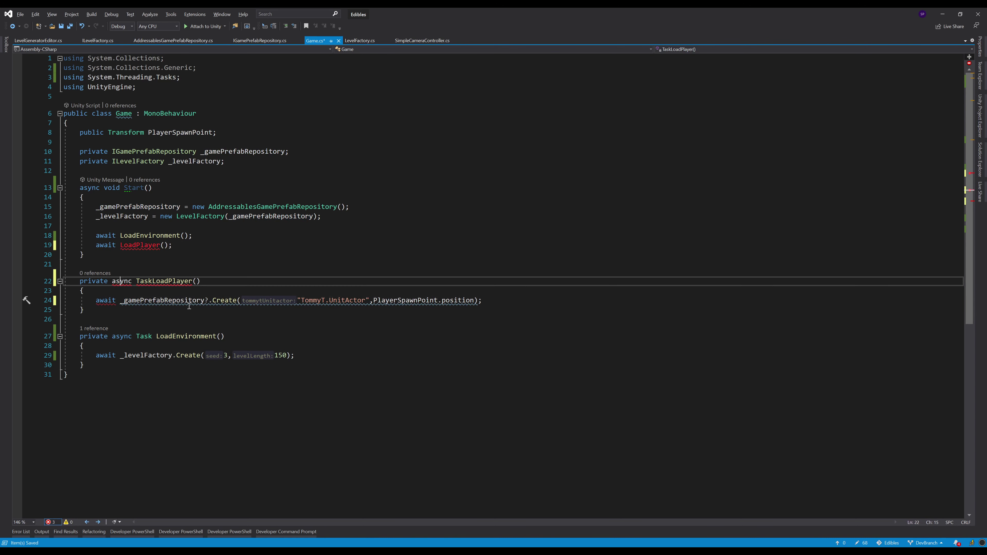
key("ctrl+Right")
key("Right")
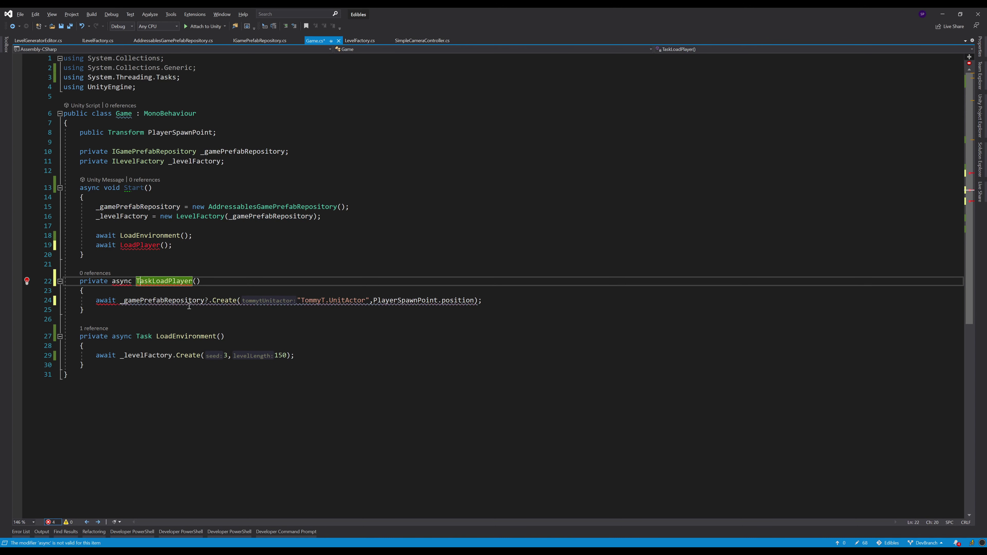
key("Right")
key("Right")
key("Right")
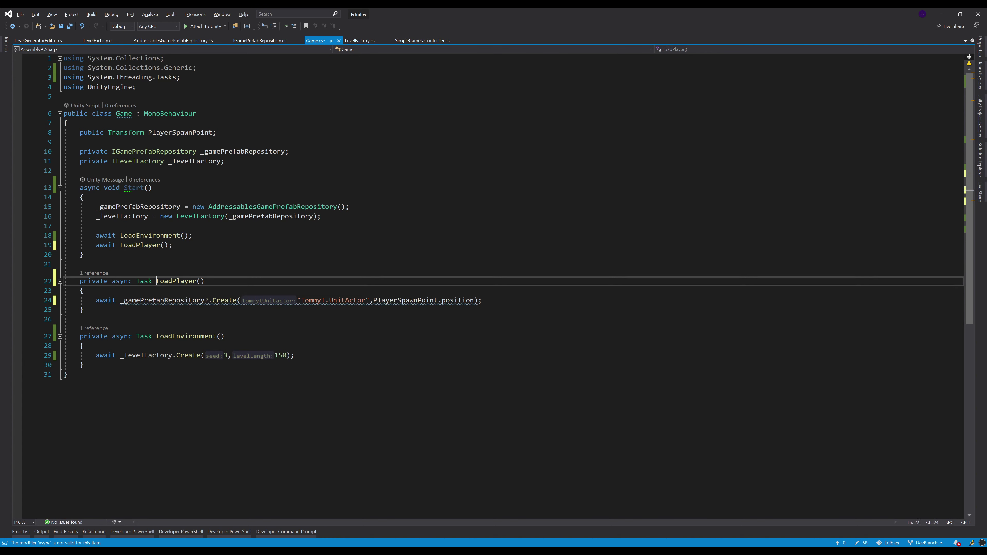
key("Down")
key("Down")
key("ctrl+s")
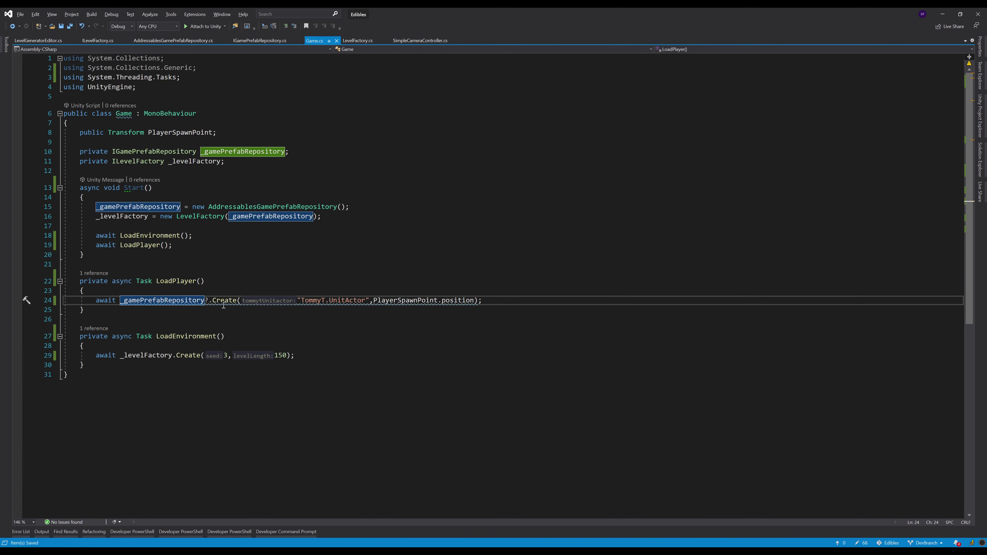
left_click(222, 301)
key("F12")
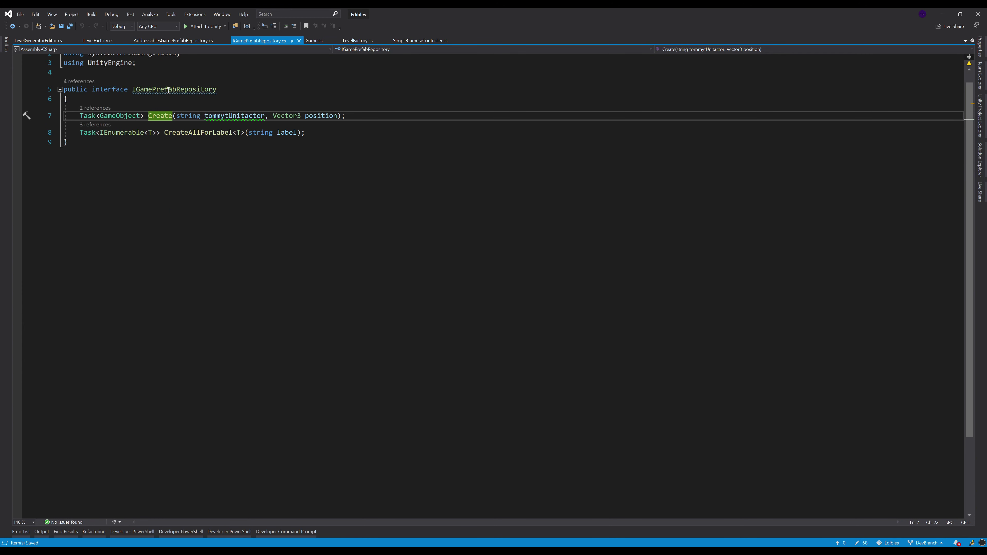
Review IGamePrefabRepository and LoadPlayer in Game.cs, saving all files
left_click(168, 90)
left_click(150, 151)
scroll(166, 158, "up", 1)
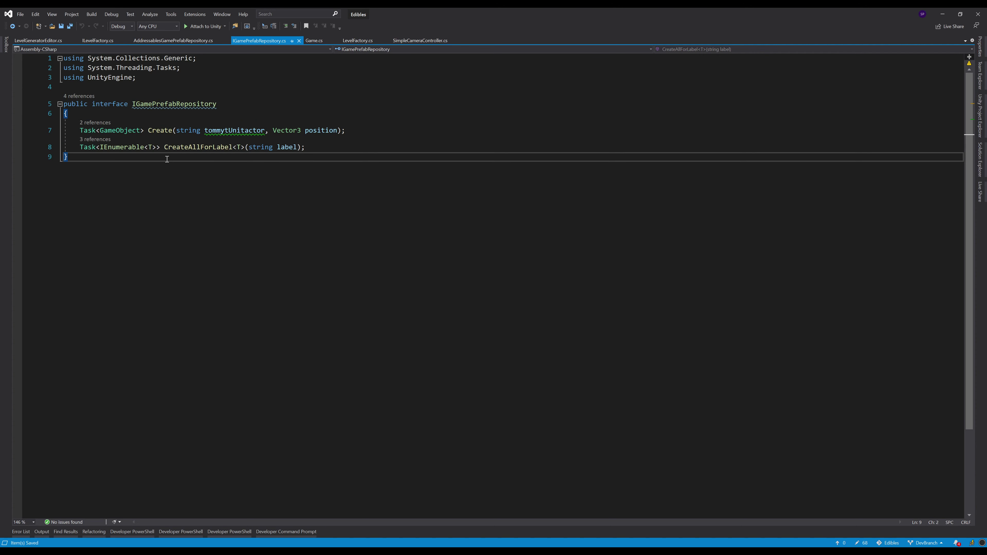
key("ctrl+alt+l")
key("Escape")
key("ctrl+s")
key("ctrl+minus")
key("Down")
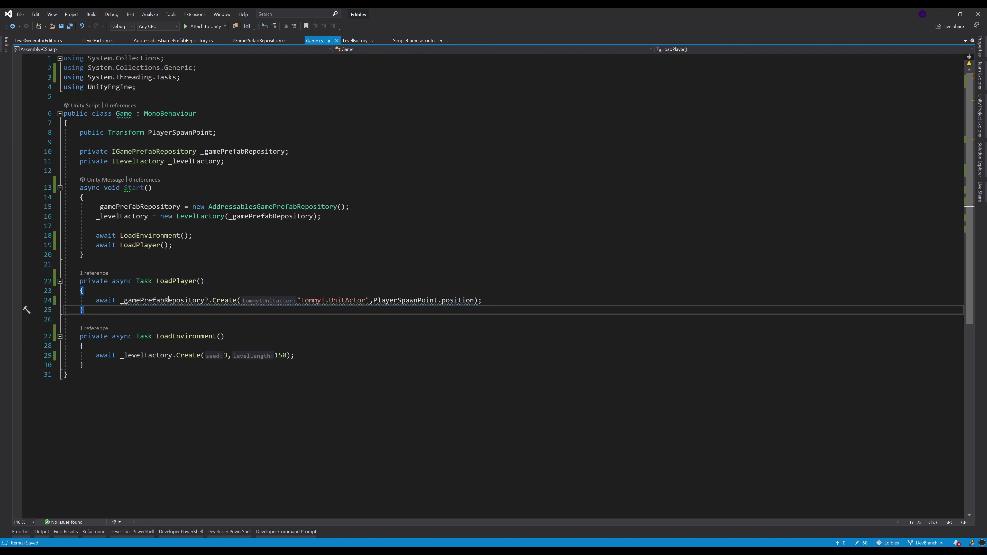
left_click(206, 300)
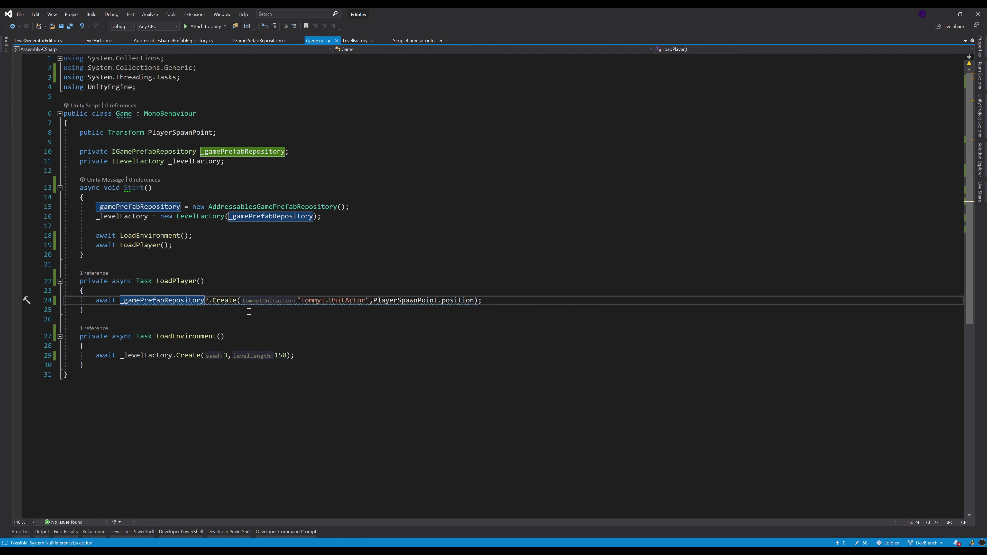
left_click(265, 318)
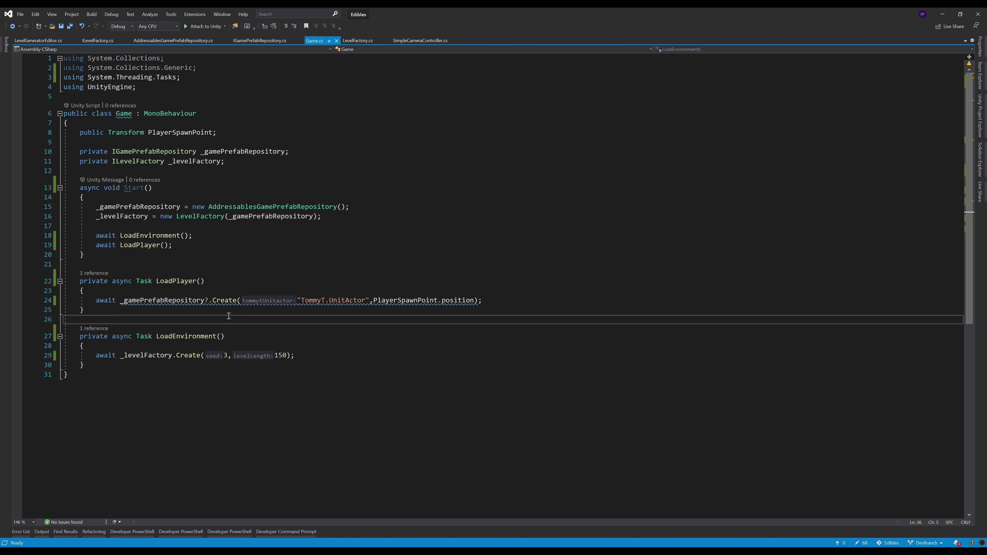
left_click(246, 264)
key("ctrl+s")
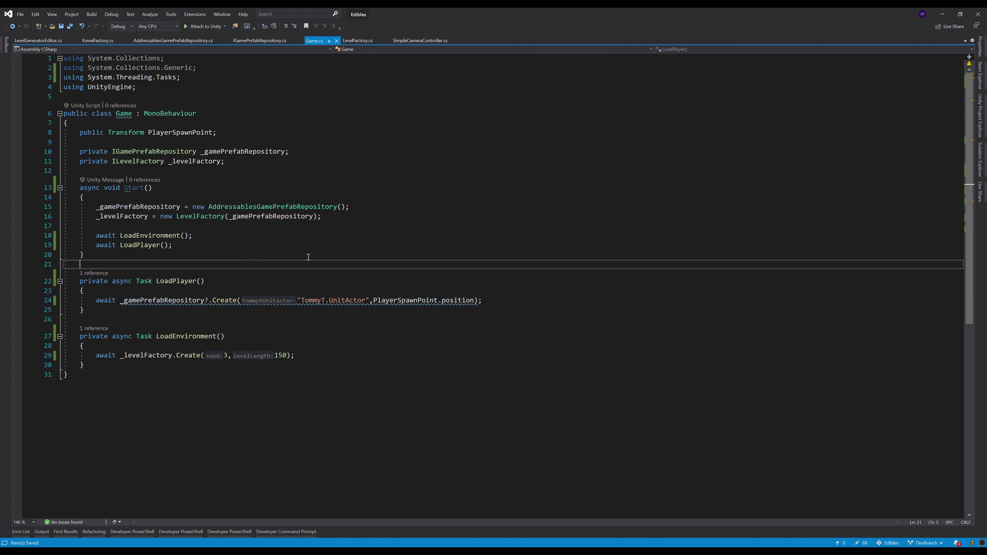
Look through ILevelFactory, LevelGeneratorEditor, AddressablesGamePrefabRepository and LevelFactory, then bring Unity forward
key("alt+Tab")
left_click(189, 245)
key("ctrl+Tab")
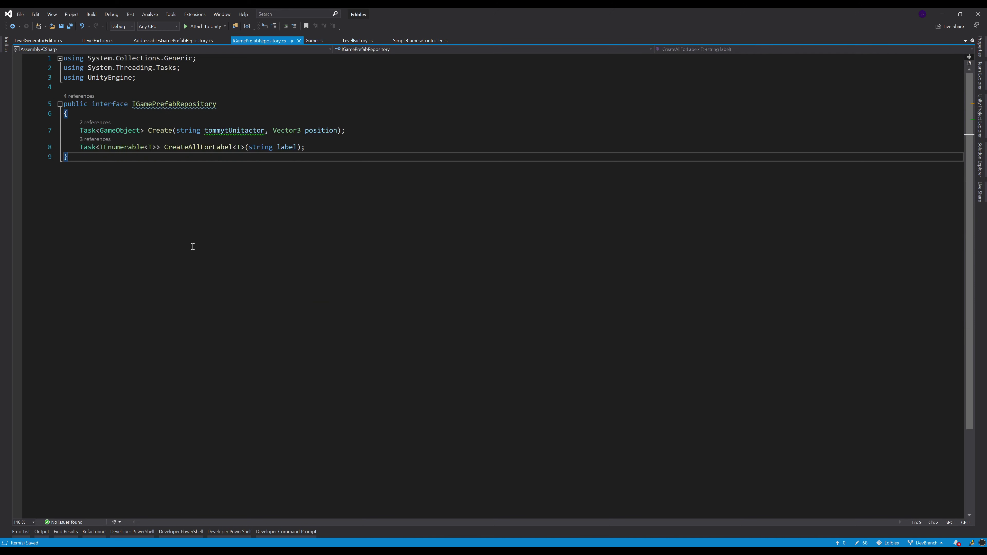
key("ctrl+Tab")
key("ctrl+Tab")
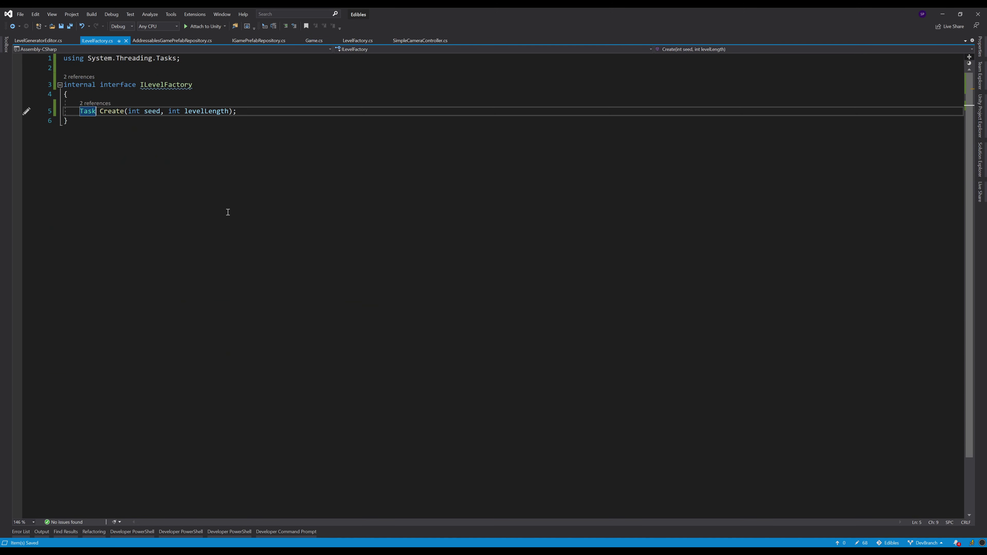
key("ctrl+Tab")
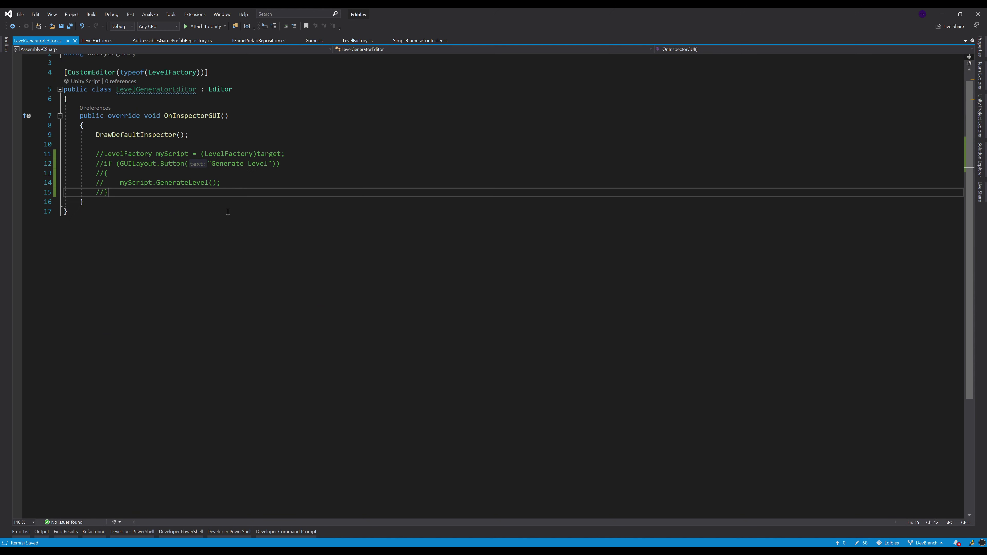
left_click(170, 199)
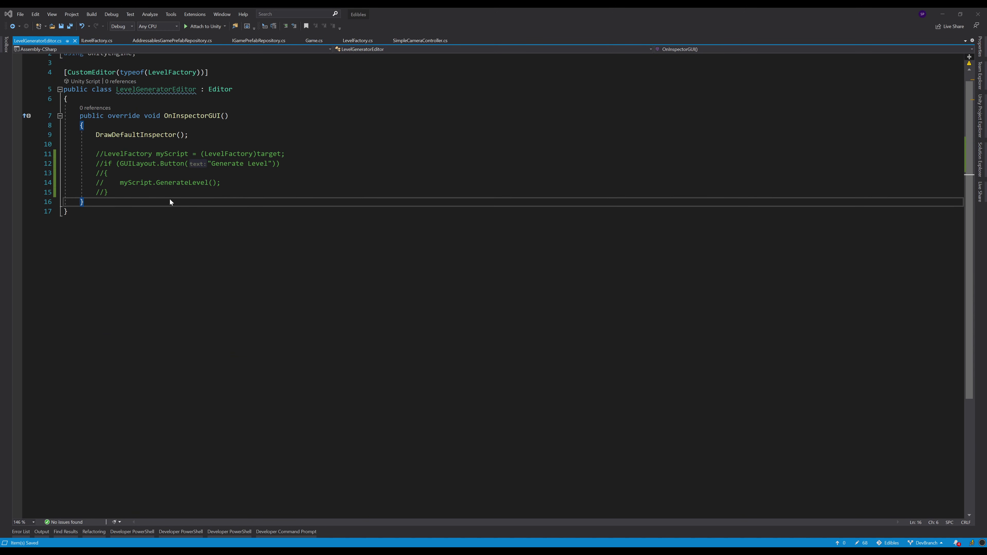
key("ctrl+Tab")
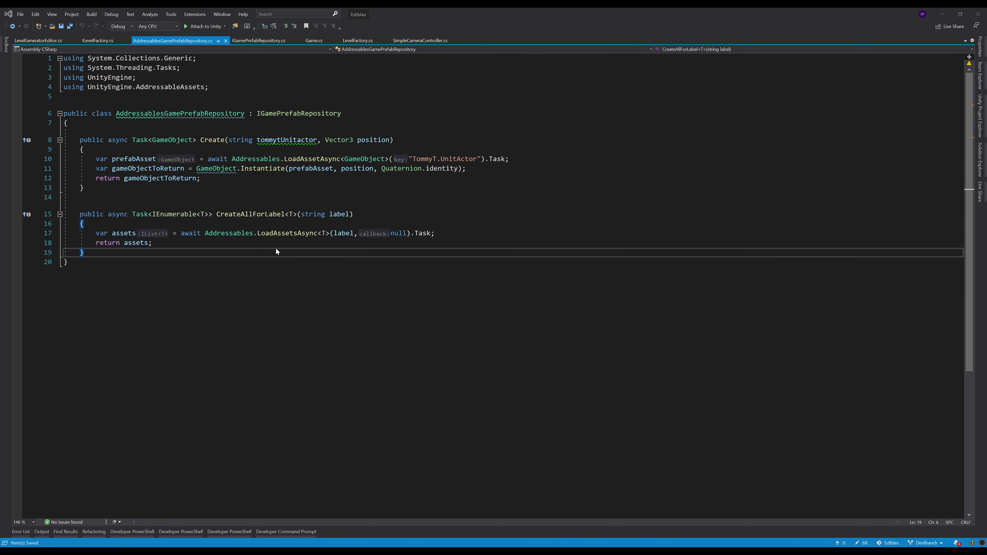
key("ctrl+Tab")
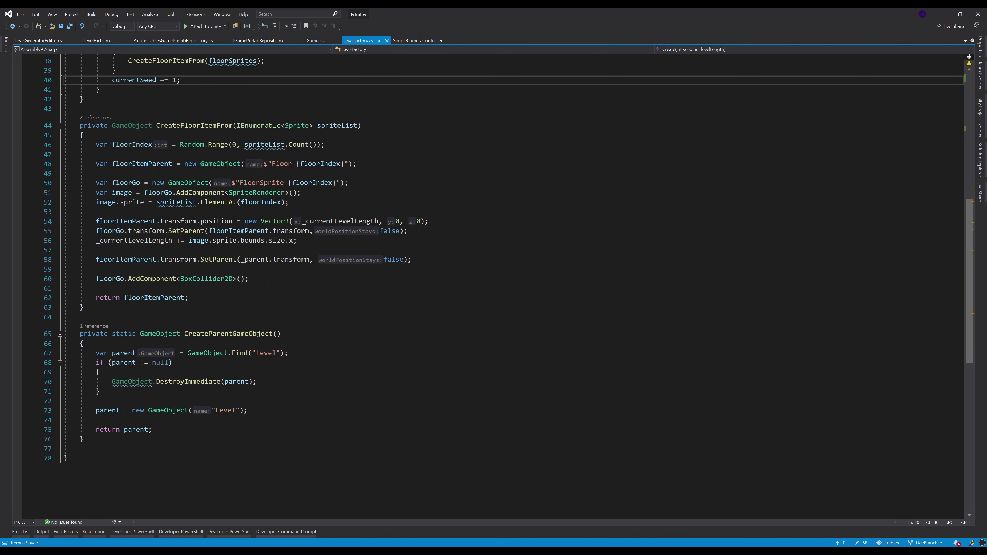
scroll(268, 282, "up", 12)
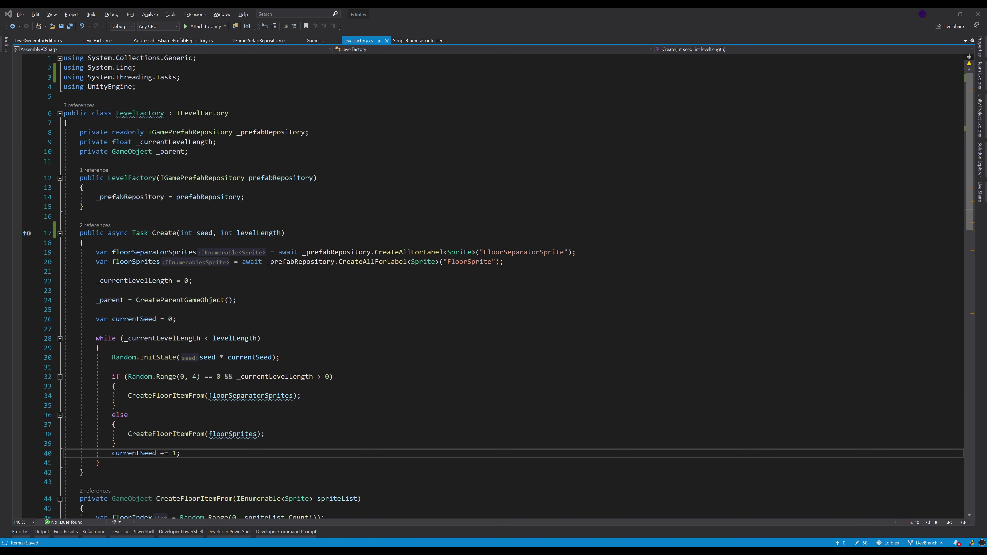
key("alt+Tab")
left_click(472, 22)
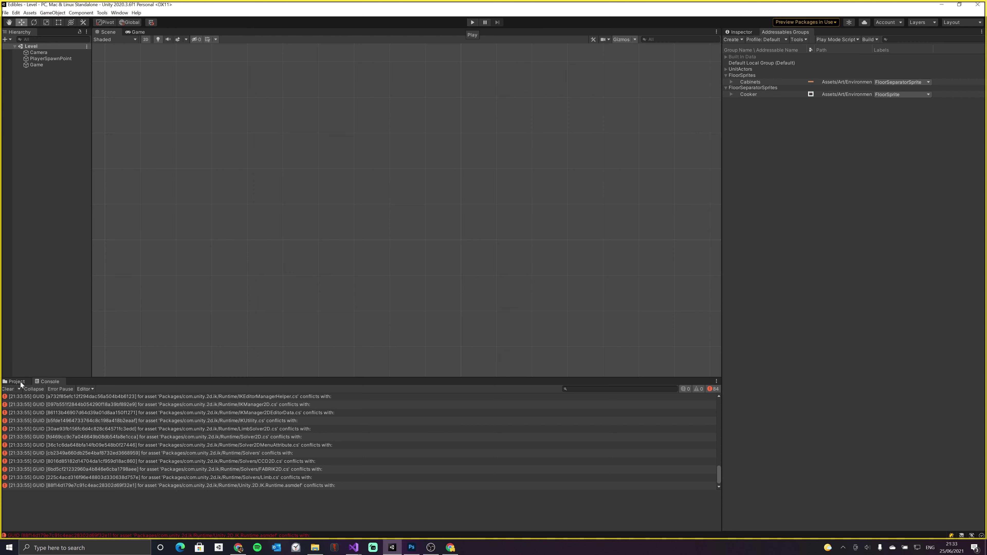
Clear the console, play-test the level, and narrow the Addressables Groups panel
left_click(8, 389)
left_click(469, 23)
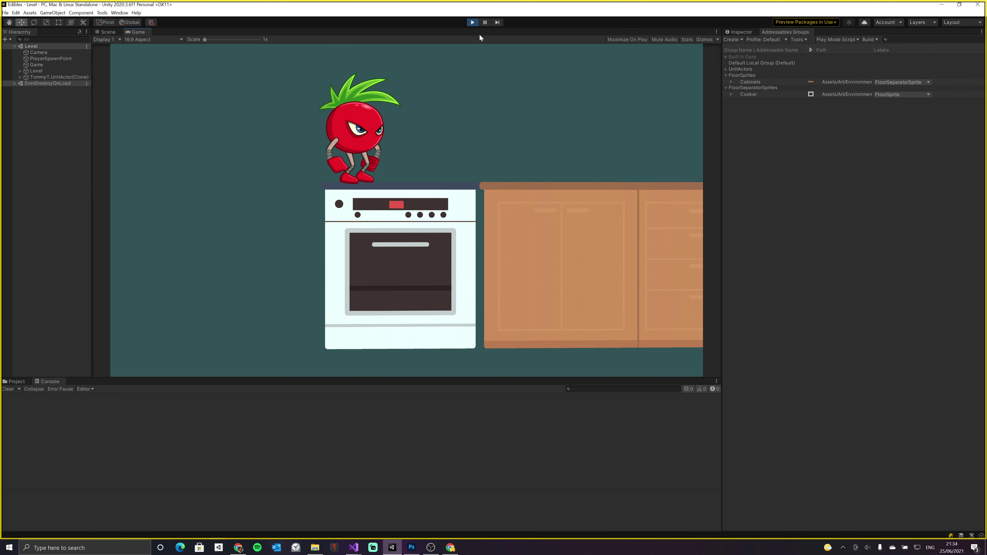
left_click(473, 23)
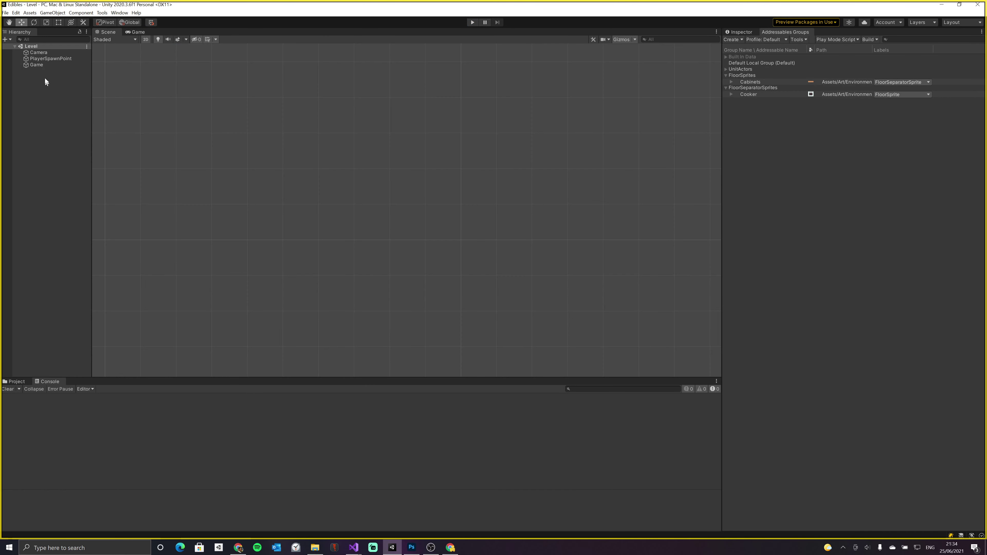
left_click(39, 64)
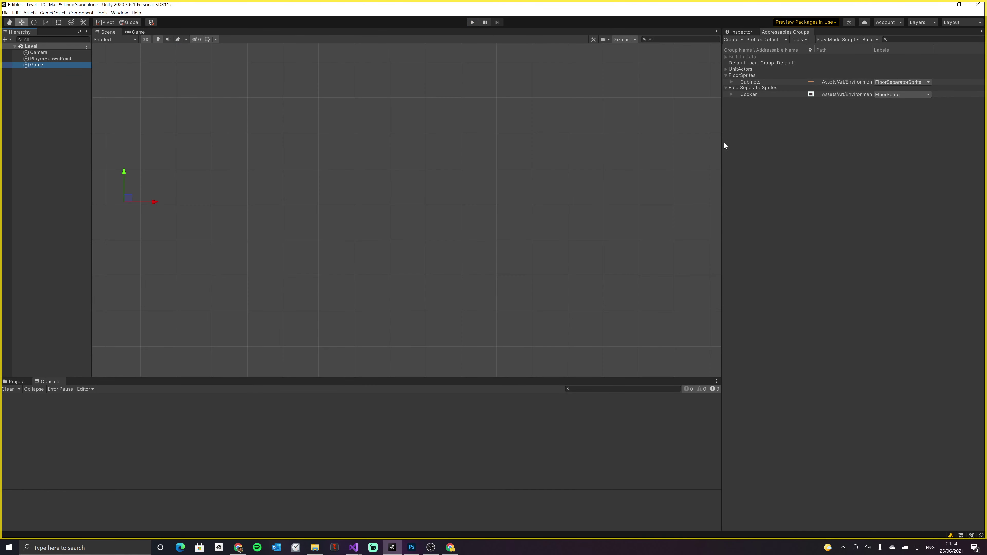
left_click_drag(722, 142, 734, 144)
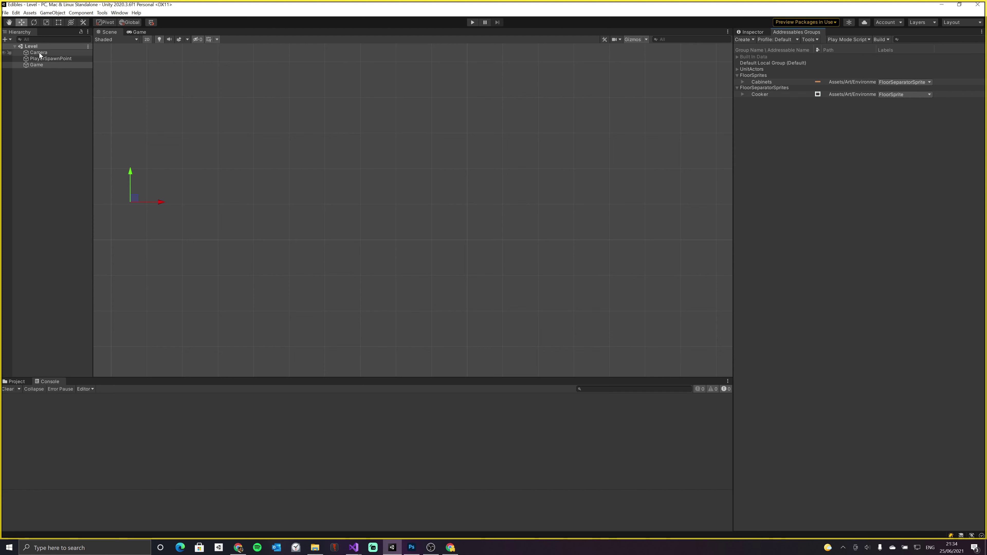
left_click_drag(734, 97, 742, 98)
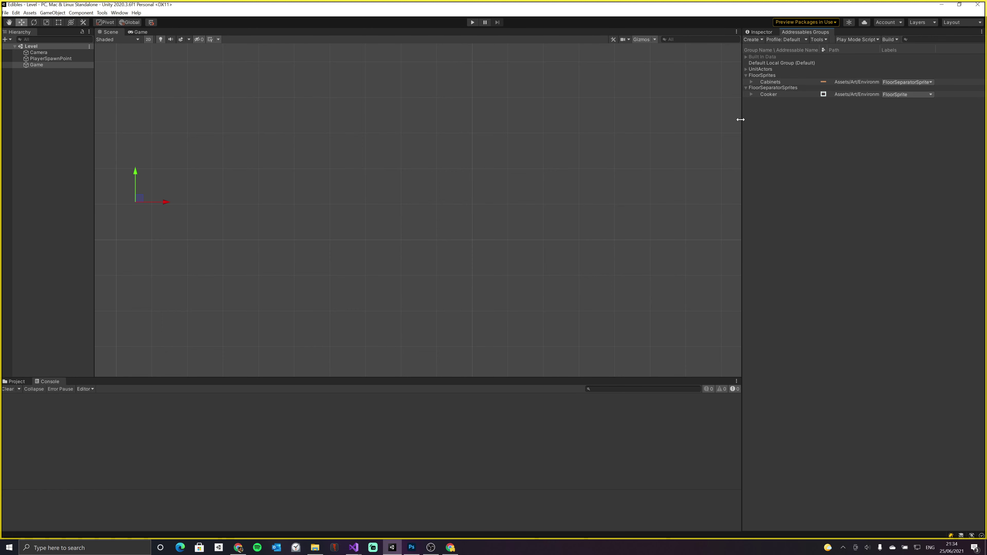
left_click_drag(740, 119, 771, 119)
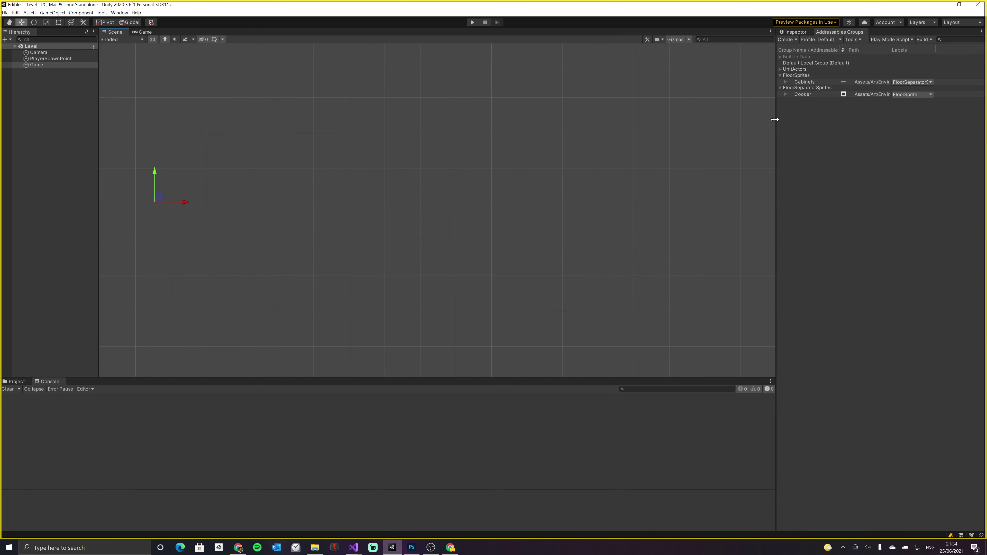
Inspect the Camera, PlayerSpawnPoint and Game objects and widen the scene view
left_click(36, 52)
left_click(34, 59)
left_click(32, 65)
left_click(39, 59)
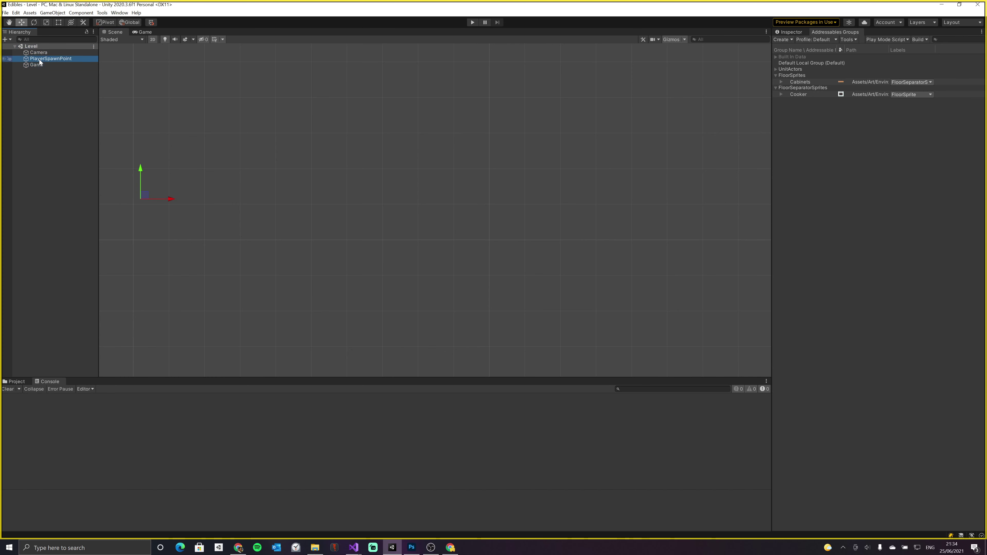
left_click(38, 65)
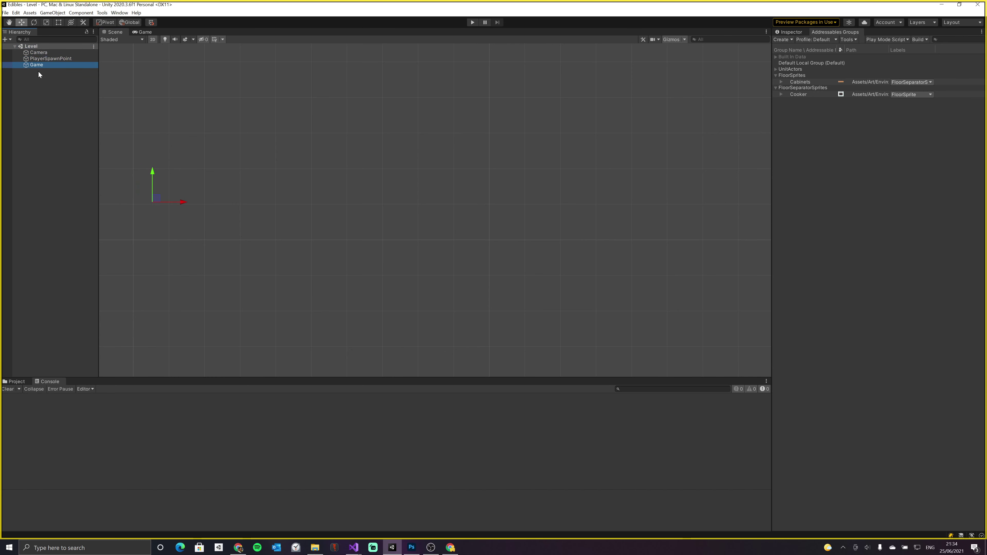
left_click(43, 59)
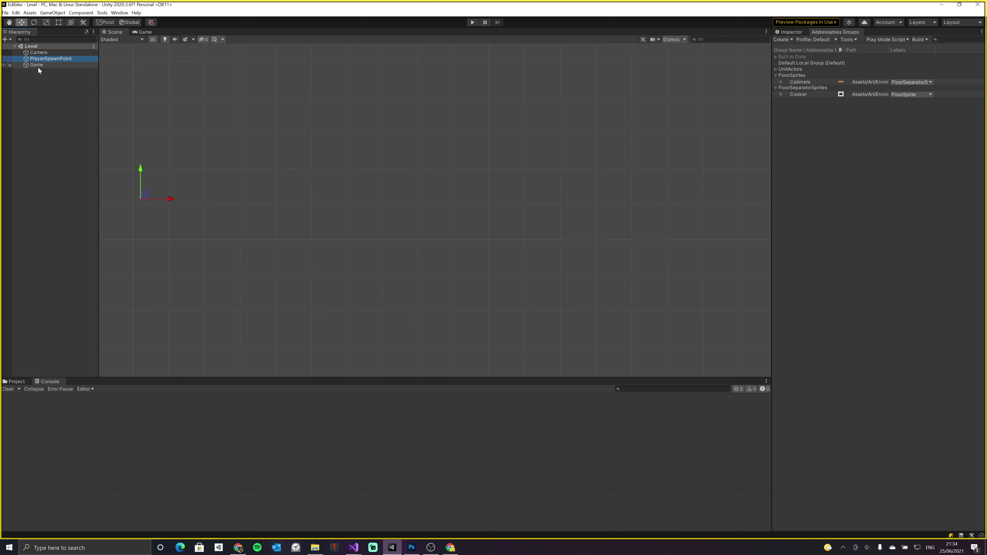
left_click_drag(100, 75, 90, 76)
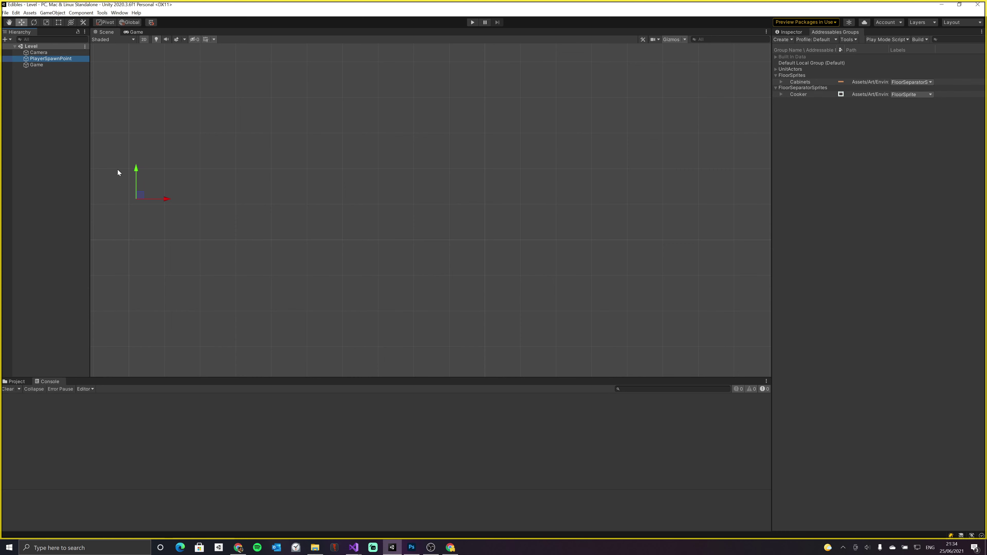
middle_click_drag(136, 152, 247, 148)
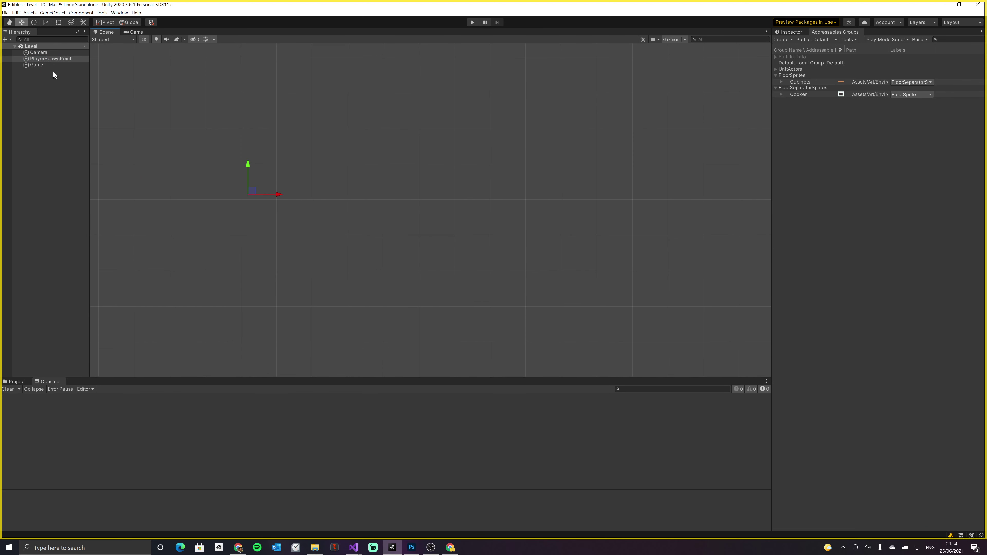
left_click(39, 65)
key("q")
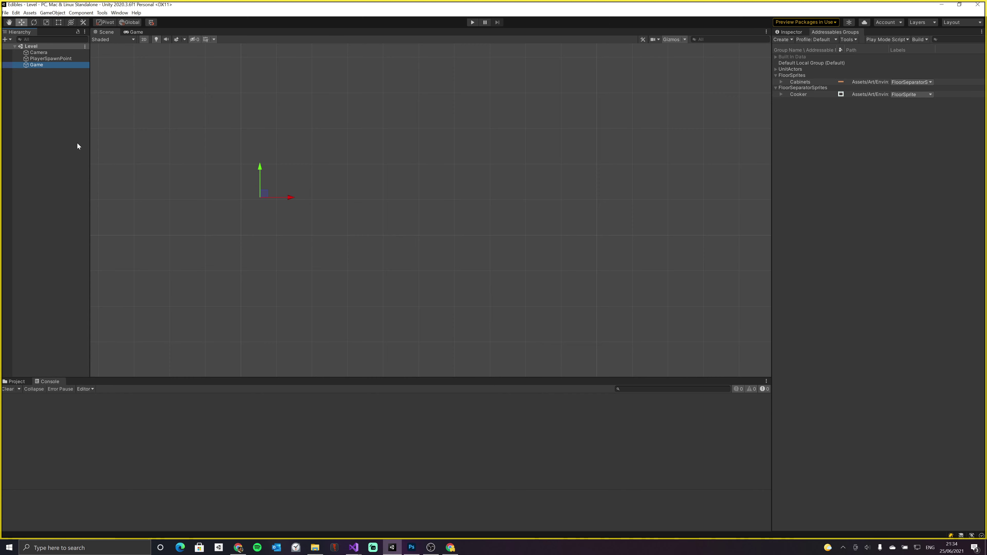
key("alt+Tab")
left_click(217, 194)
key("alt+Tab")
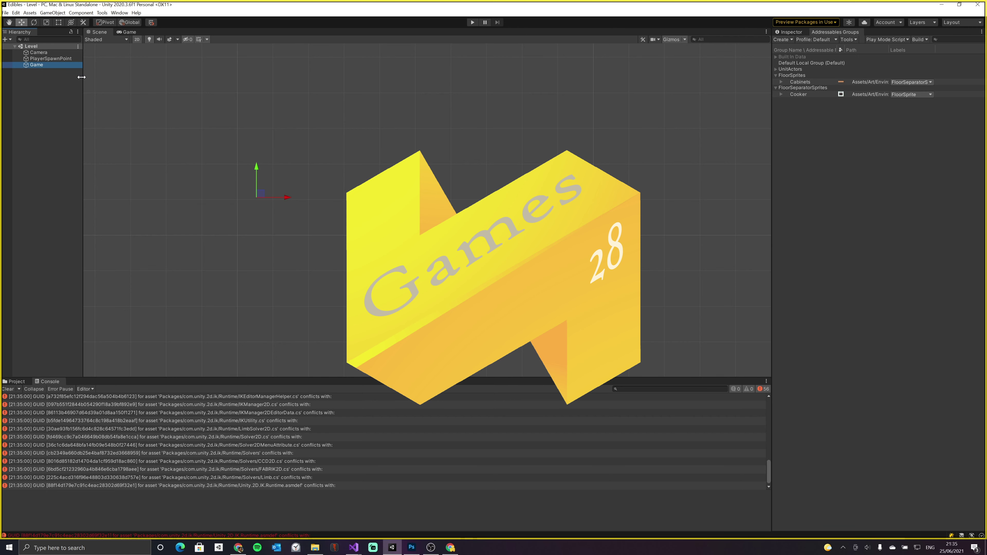
Narrow the Hierarchy panel so the scene view gains a little width
left_click_drag(82, 76, 77, 79)
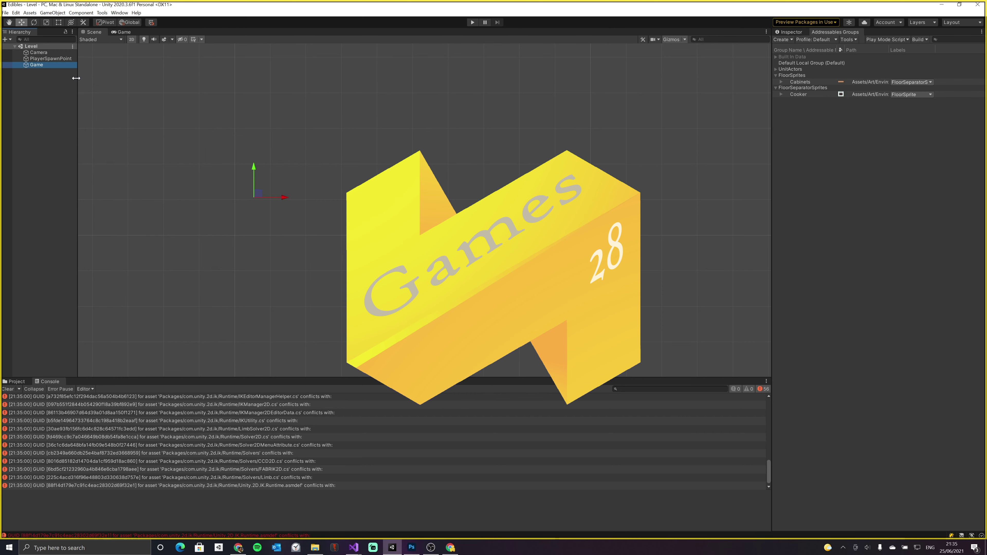